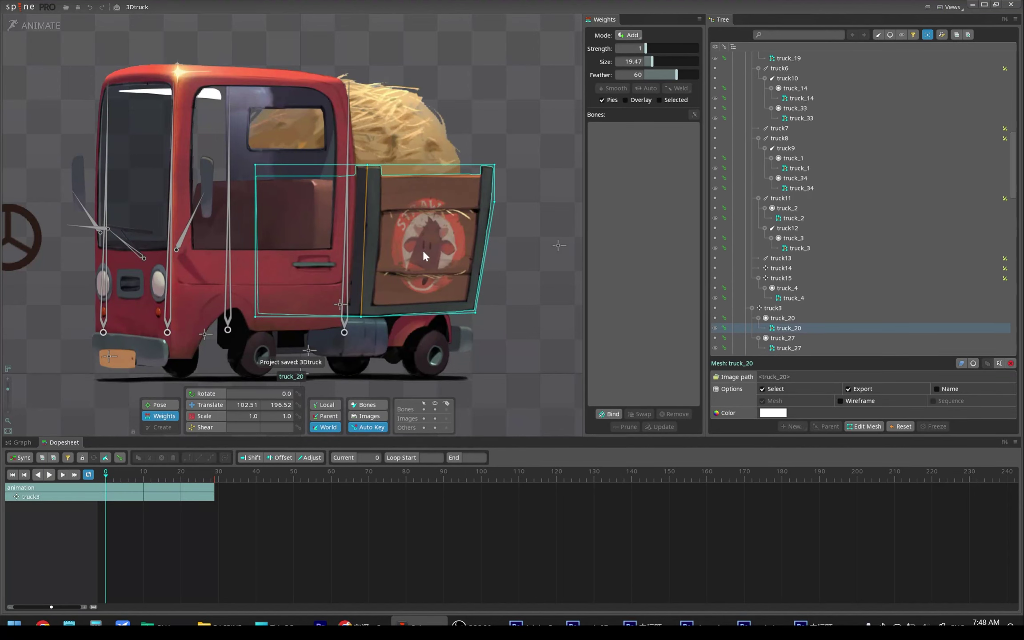
Enter Setup mode, select truck3, and undo the truck bed's move back to rest.
key(Escape)
click(41, 26)
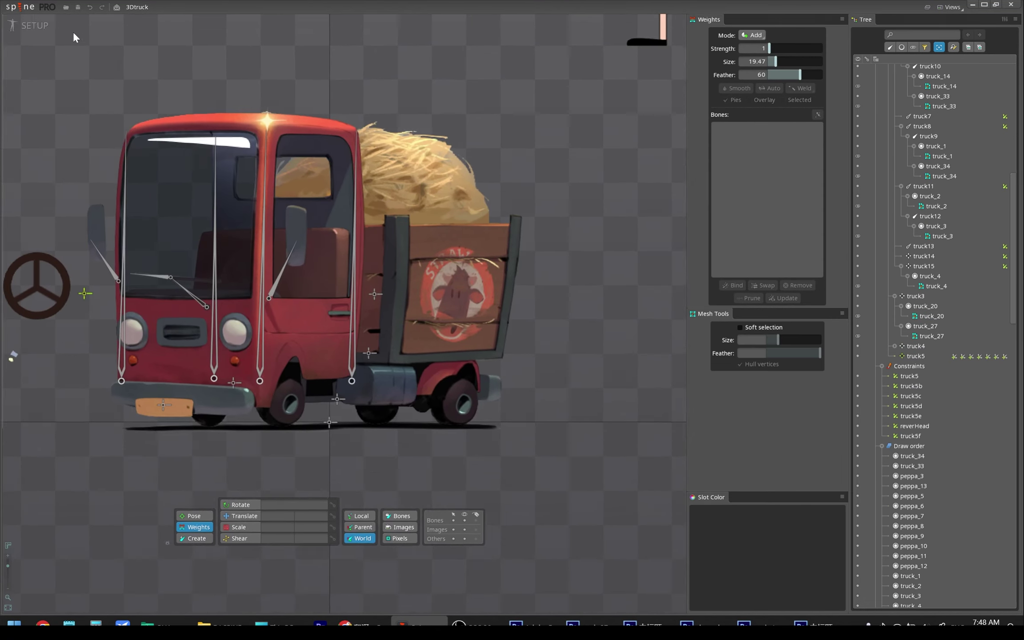
click(438, 375)
key(ctrl+z)
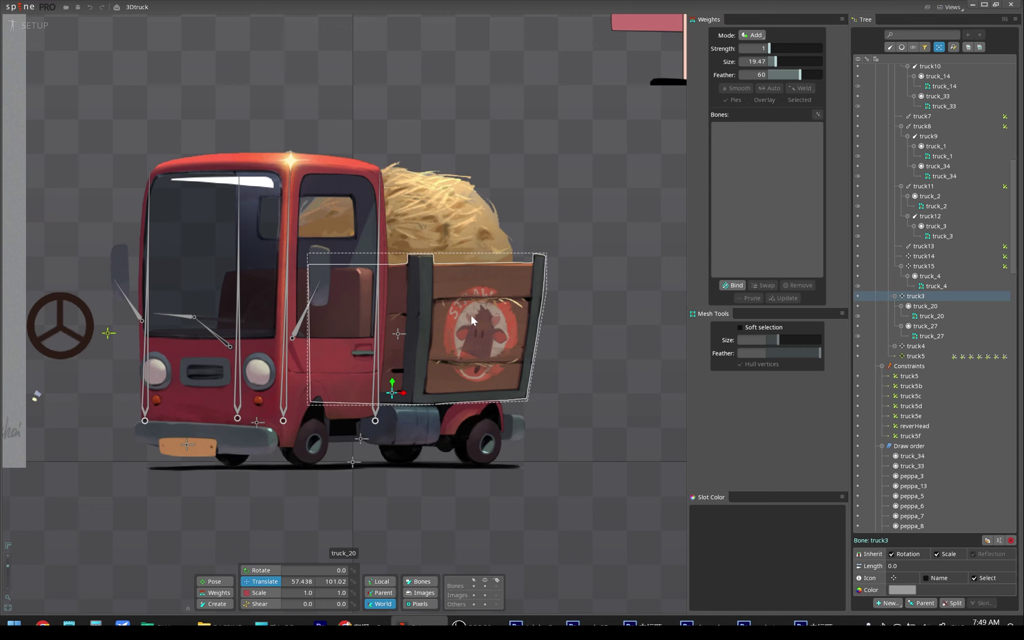
Create bones truck16 and truck17 under truck3, nudging truck16 slightly left.
click(477, 320)
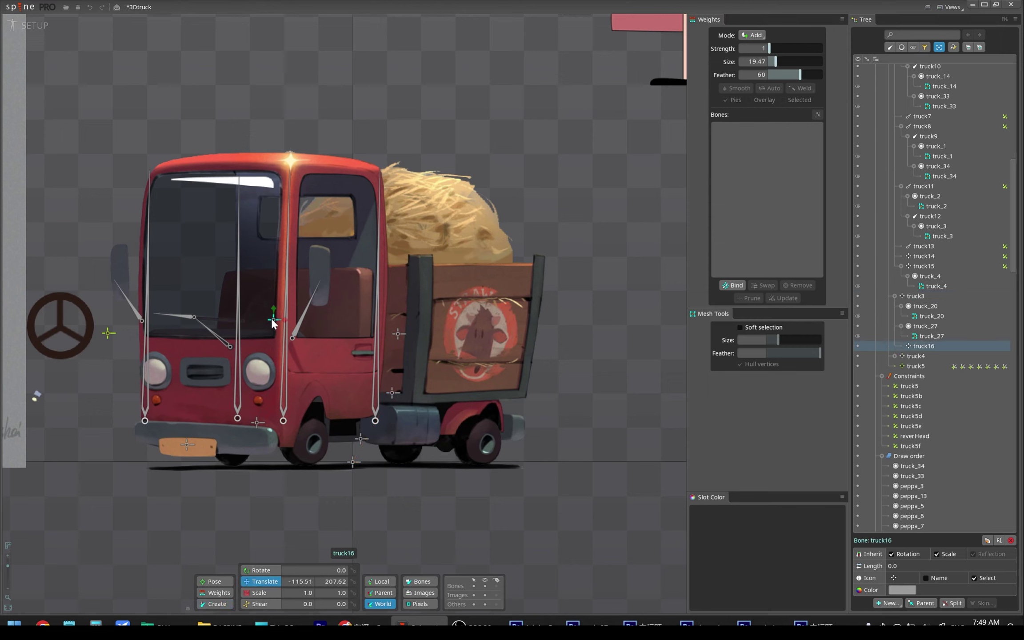
drag(318, 325, 317, 325)
key(ctrl+d)
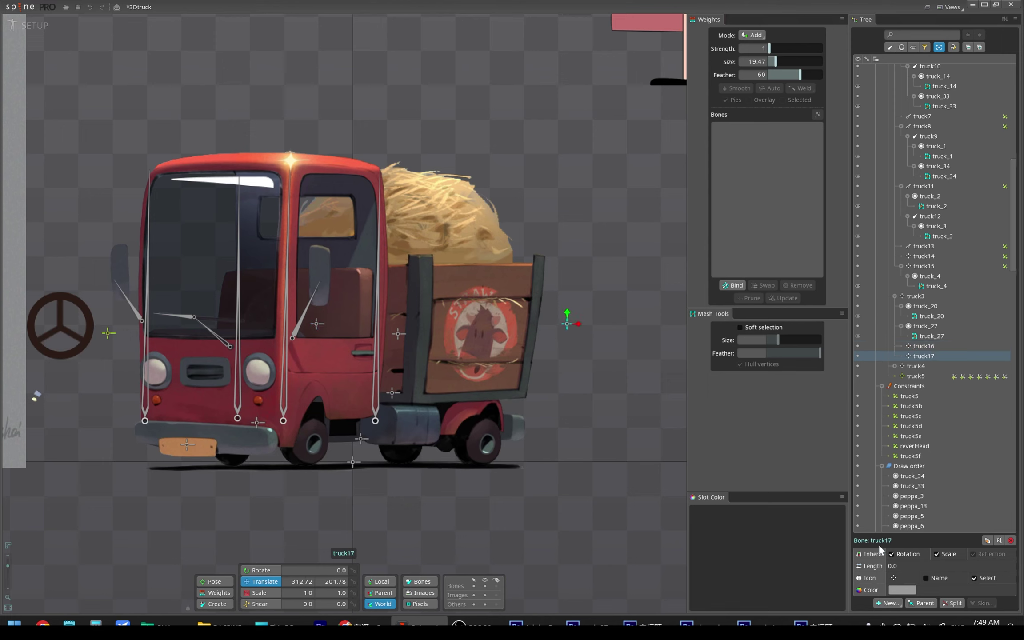
Add a transform constraint on truck17 targeting truck16, then save the project.
click(886, 603)
click(902, 529)
click(316, 324)
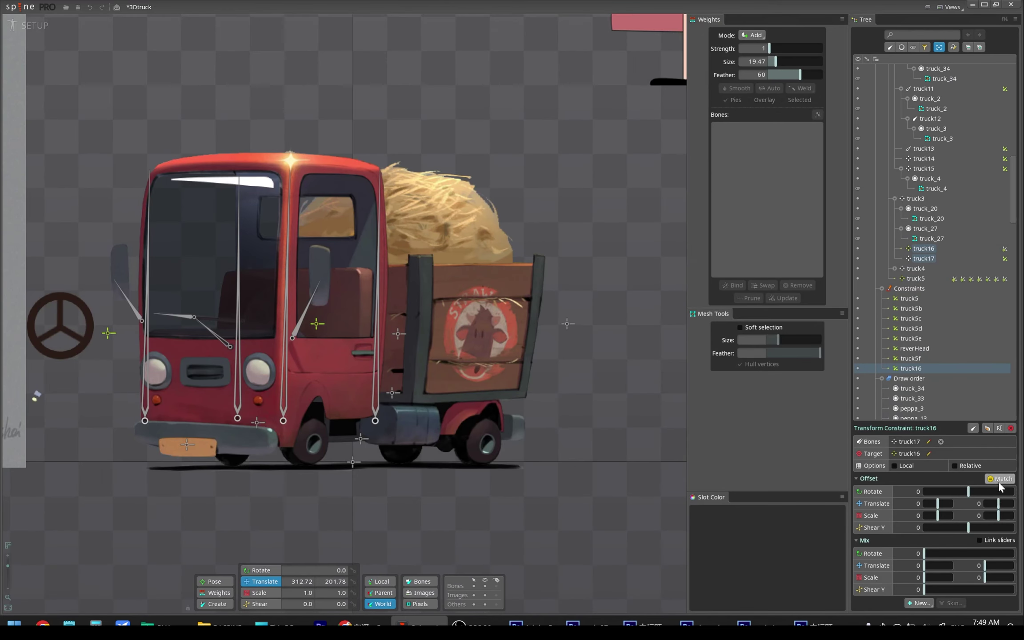
click(1000, 480)
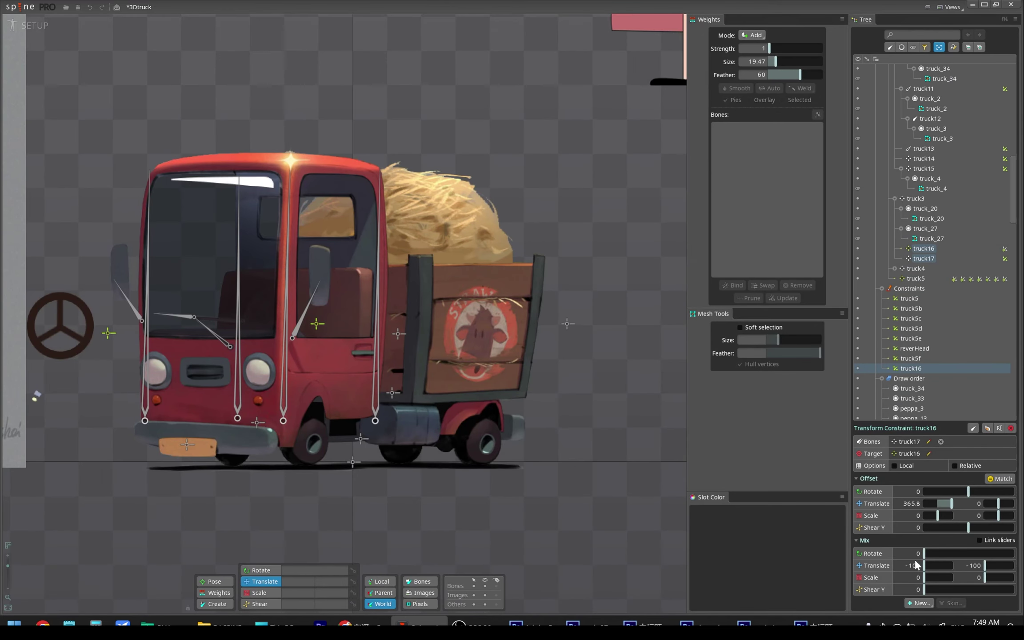
key(ctrl+s)
Test the constraint by moving truck16 right, then select the truck_20 mesh and truck3.
drag(312, 321, 345, 324)
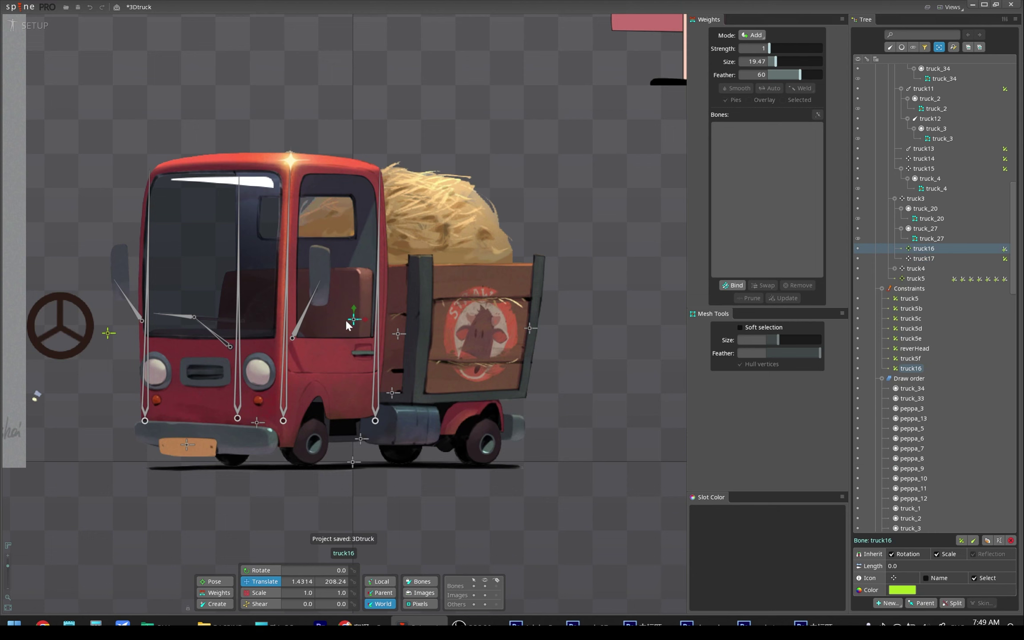
click(326, 333)
click(393, 393)
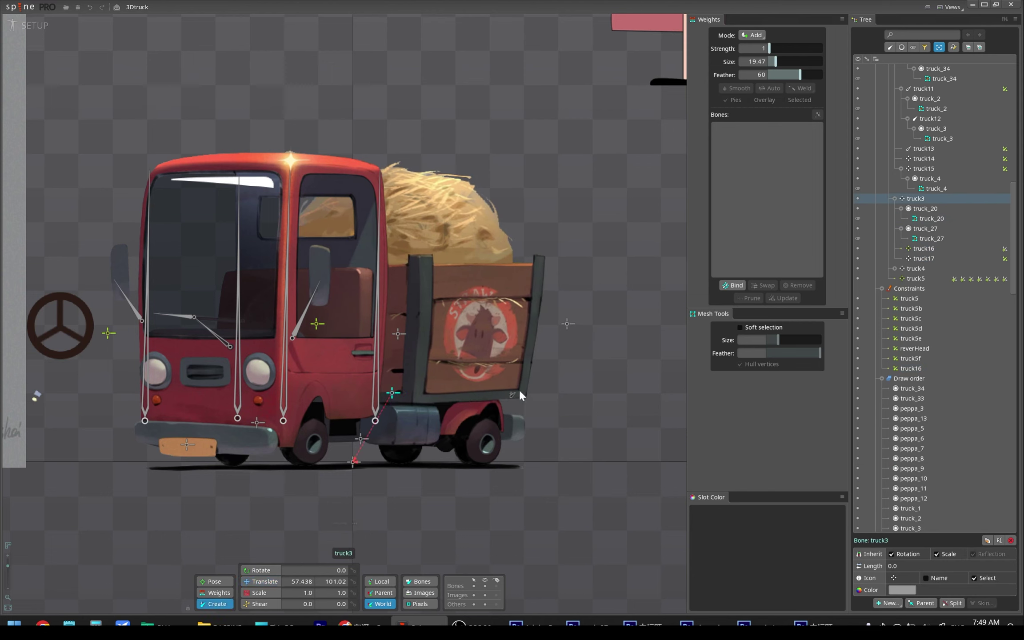
Draw vertical bones truck18, truck19 and truck20 along the crate's right, left and front boards.
drag(519, 391, 541, 264)
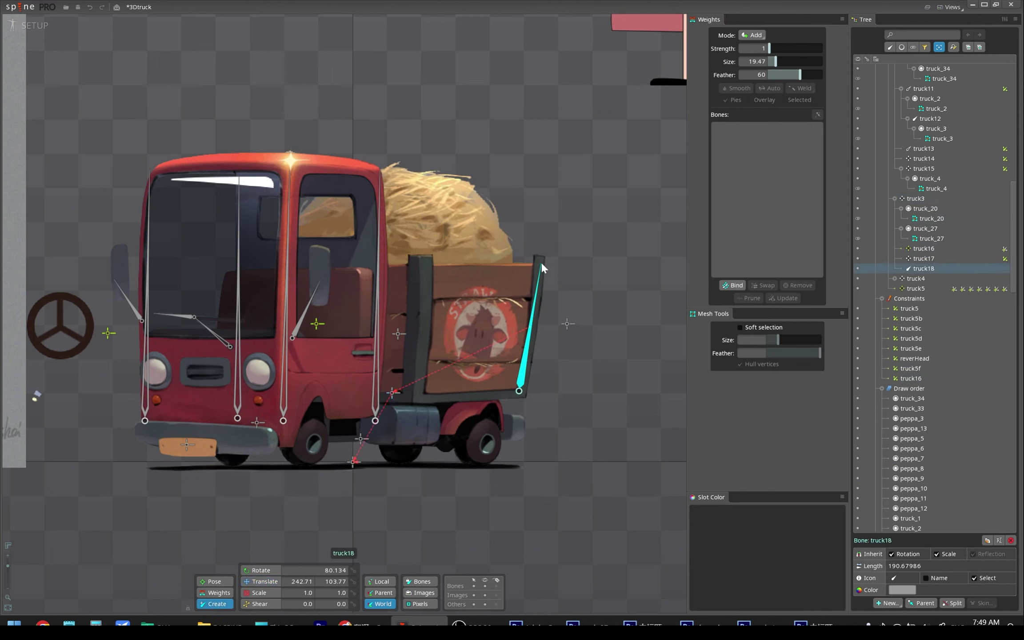
click(392, 393)
drag(410, 394, 417, 259)
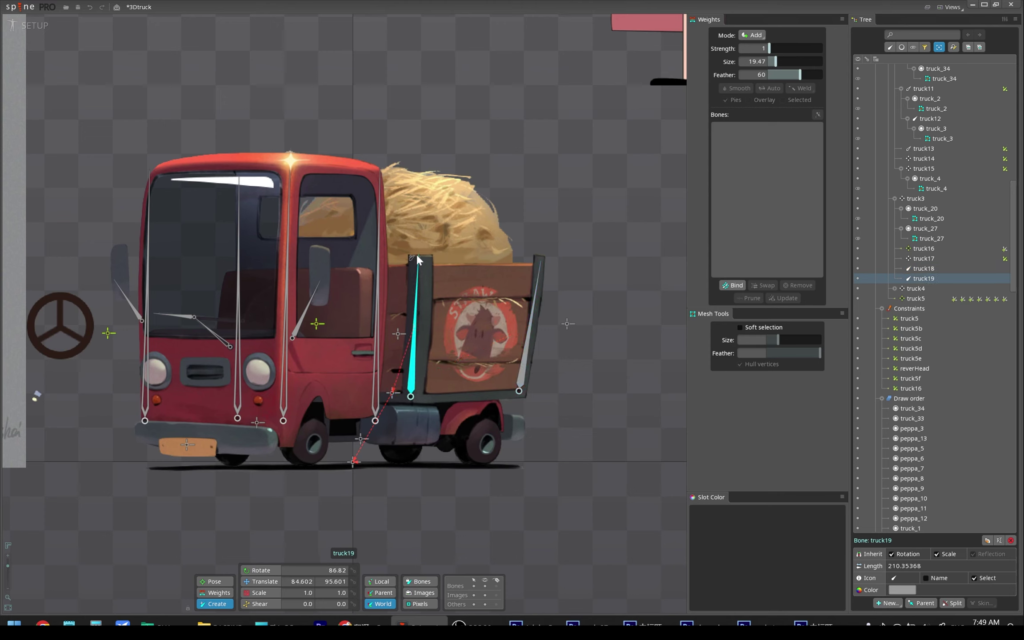
drag(414, 392, 417, 392)
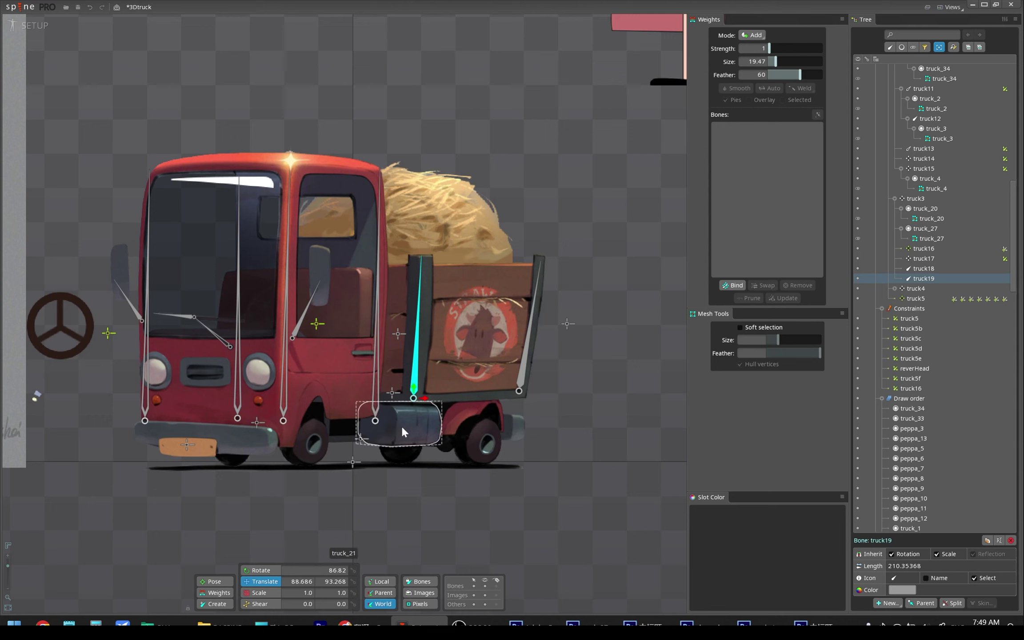
click(392, 393)
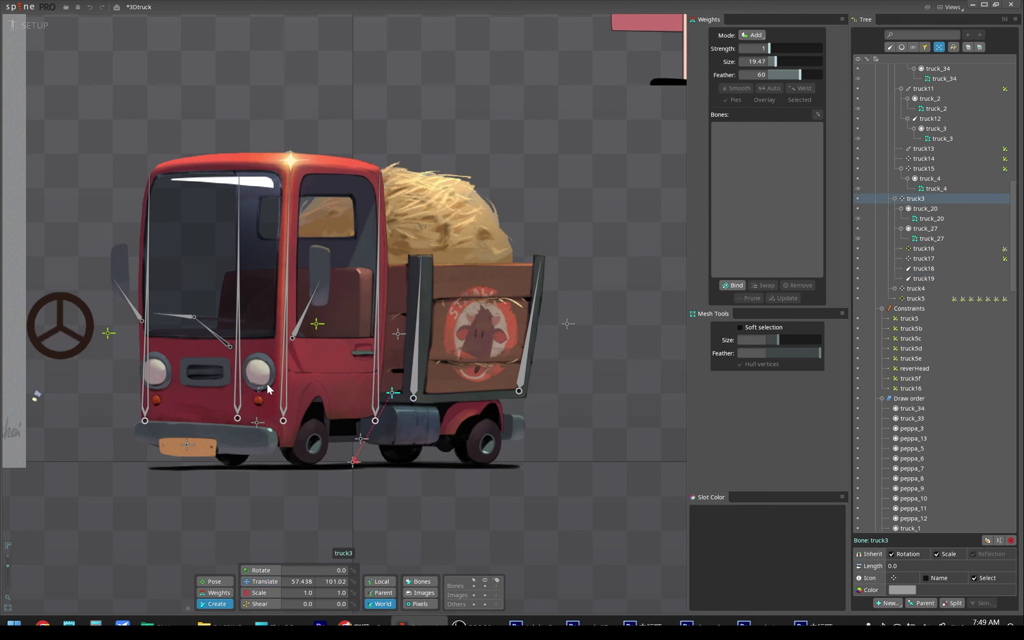
drag(270, 394, 259, 266)
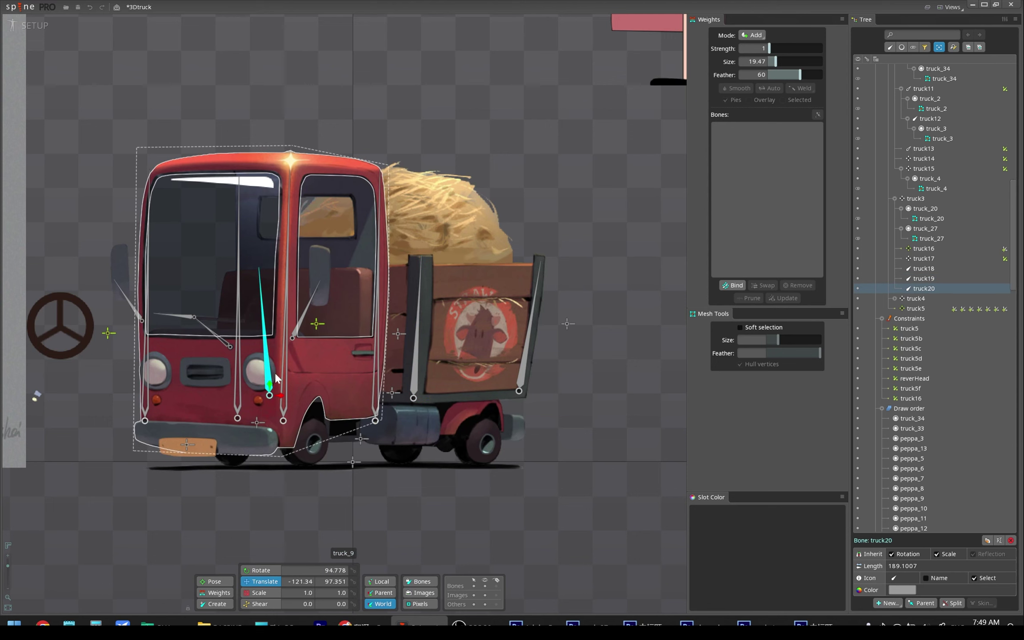
drag(281, 396, 328, 394)
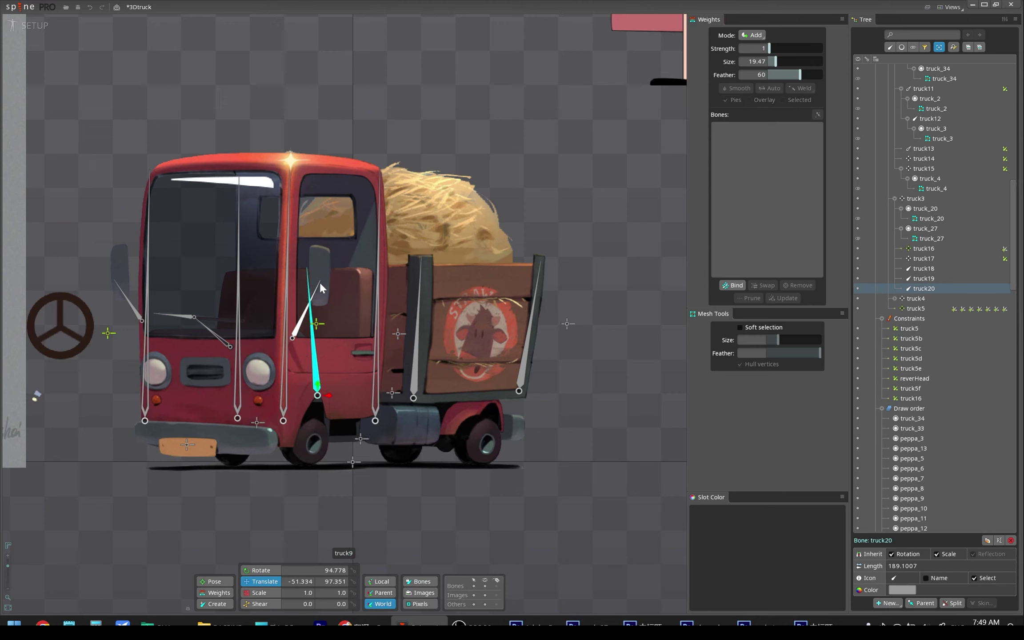
drag(305, 277, 315, 265)
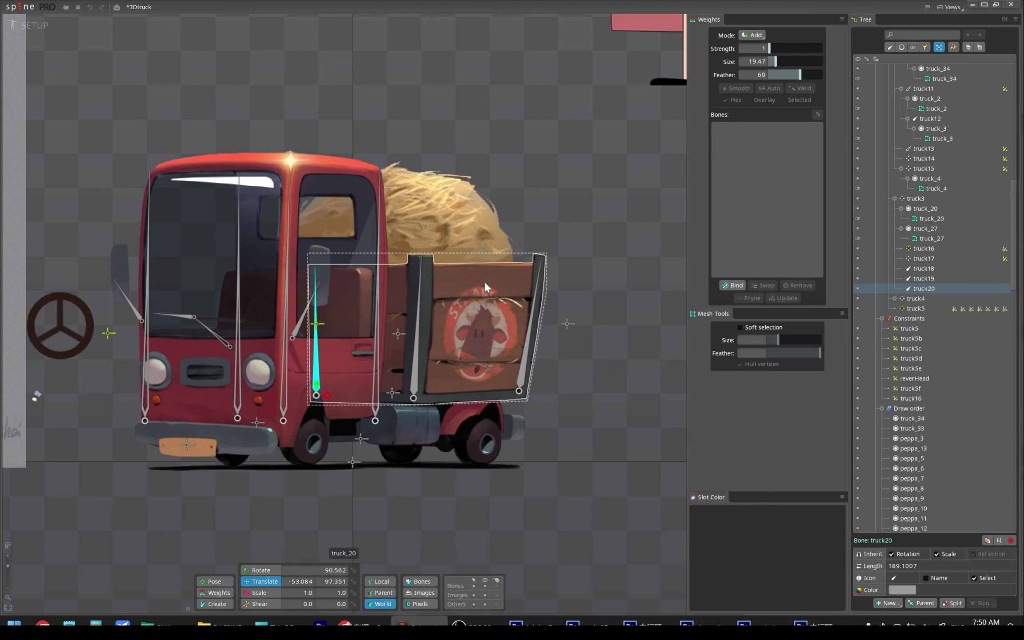
Bind the truck_20 bed mesh to the new bones, test by moving truck19, and save.
click(467, 327)
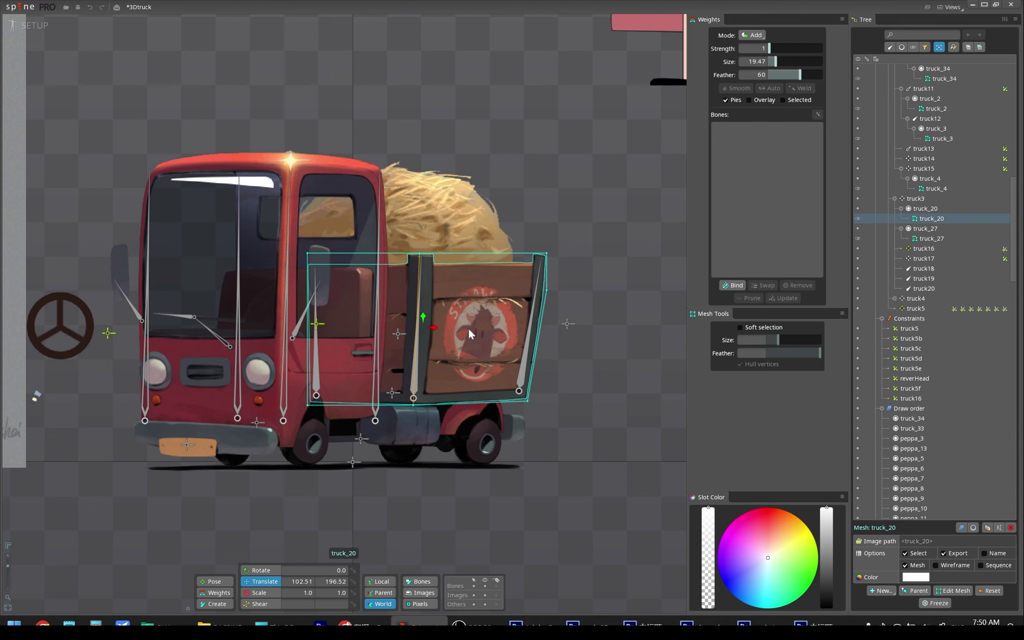
click(733, 286)
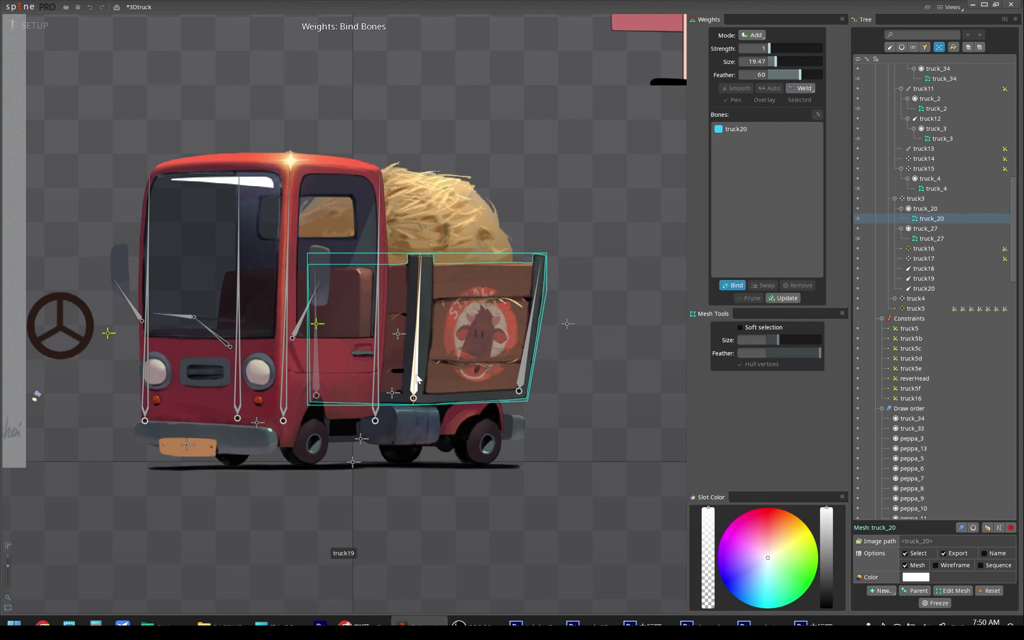
click(522, 365)
key(ctrl+s)
key(Escape)
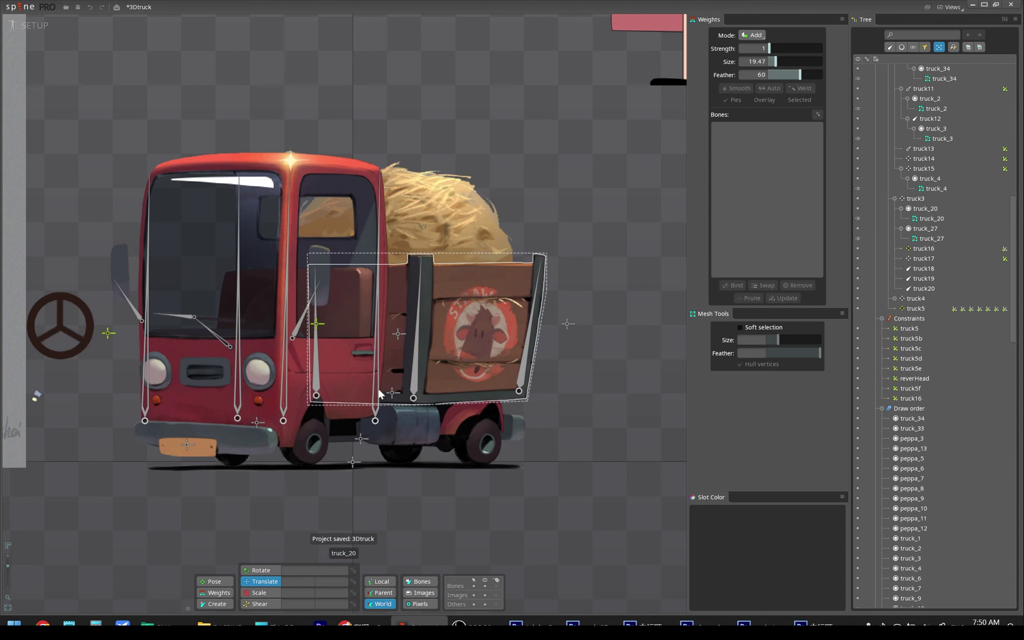
drag(413, 391, 476, 389)
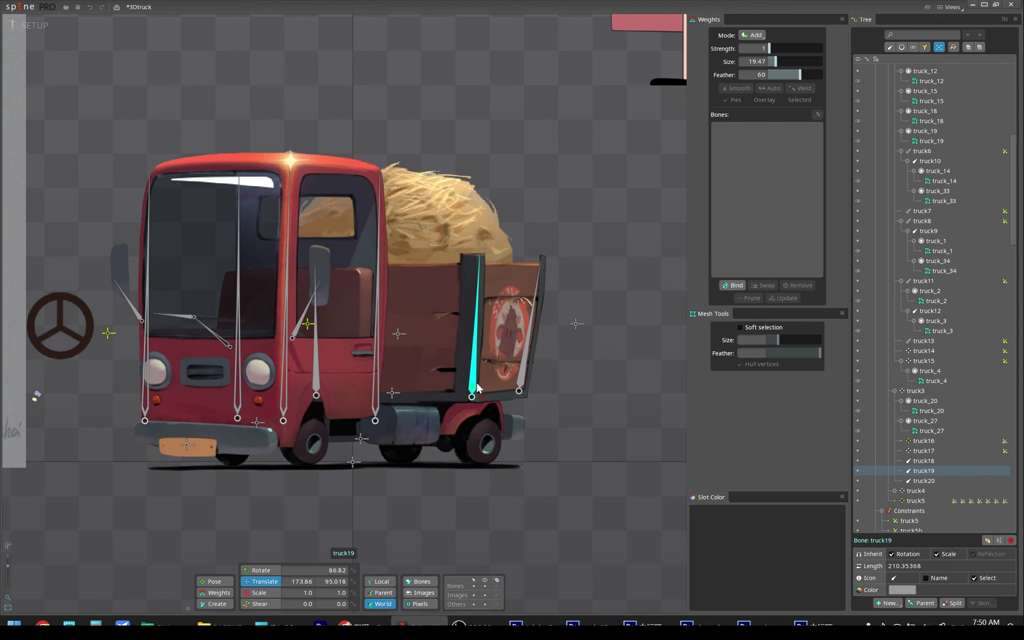
drag(478, 389, 414, 393)
key(ctrl+s)
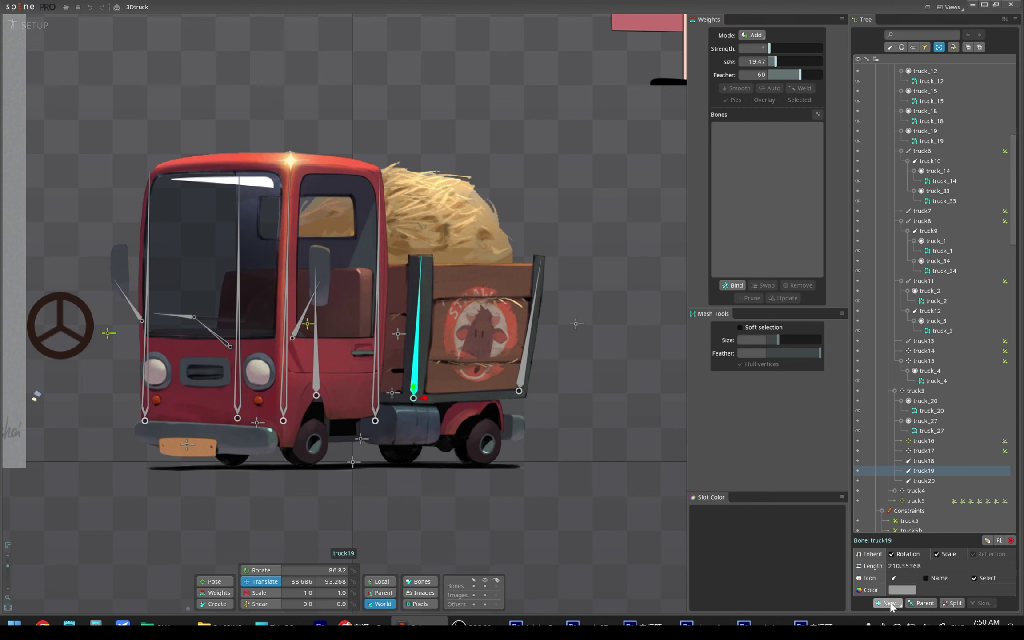
Add transform constraint truck16b on truck19 targeting truck16 with translate mix 20, then test it.
click(887, 603)
click(907, 561)
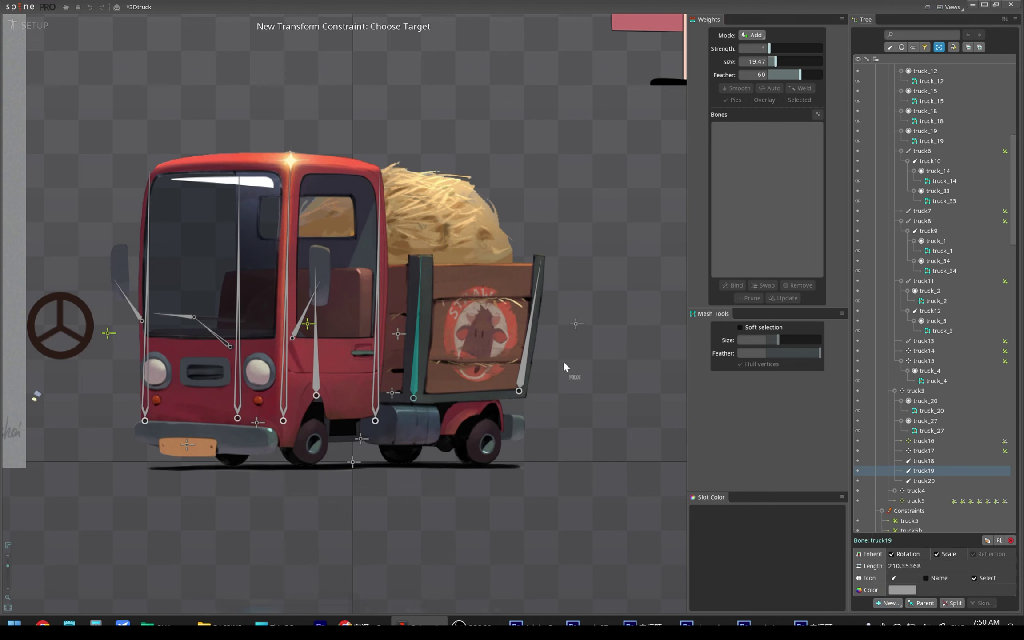
click(309, 328)
click(332, 334)
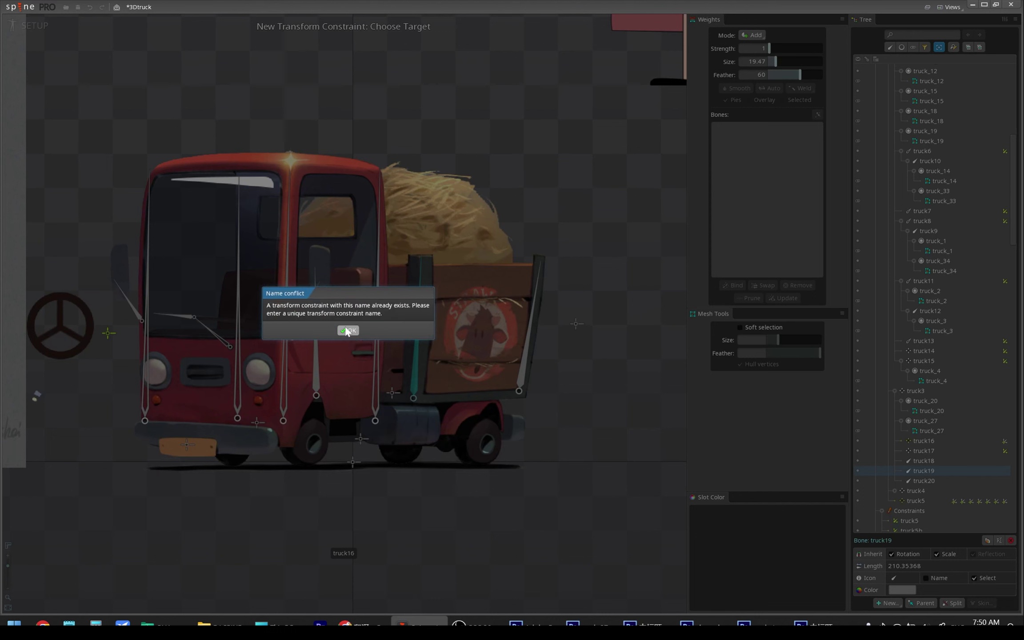
click(342, 329)
click(329, 333)
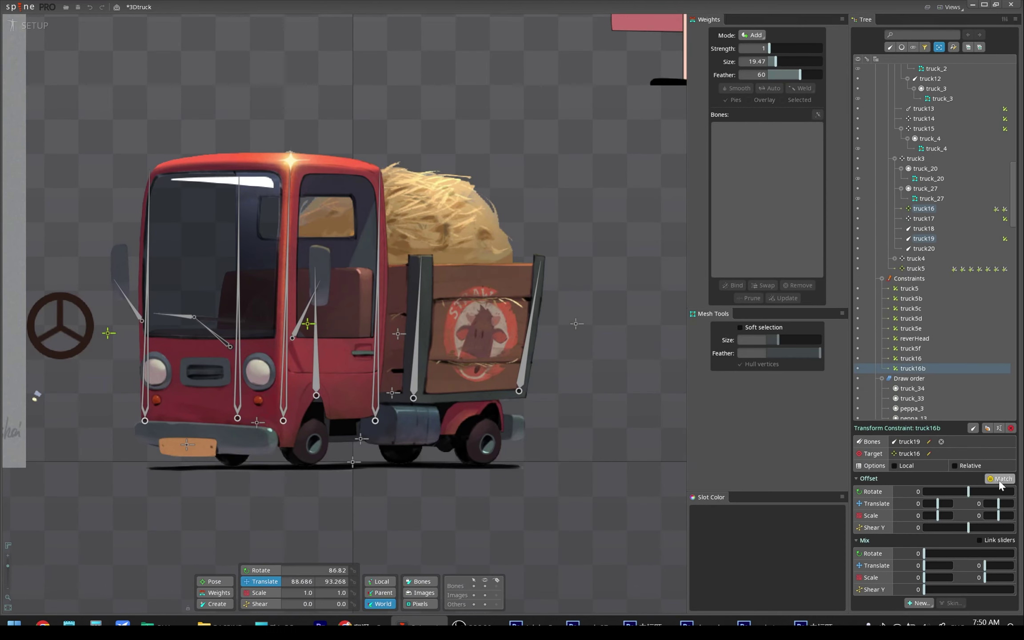
text(20)
key(Tab)
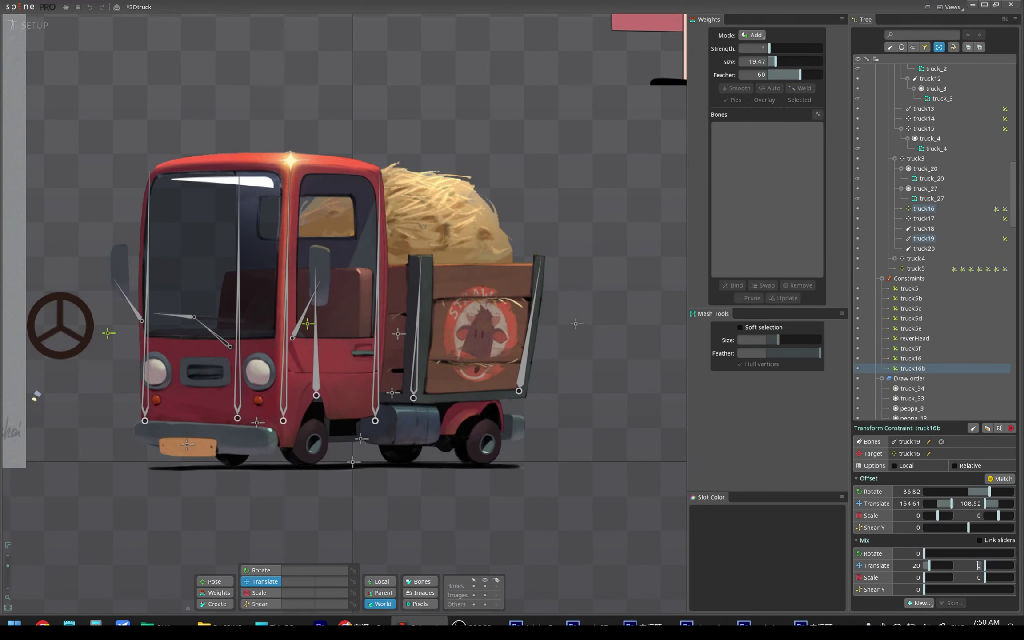
drag(307, 324, 373, 327)
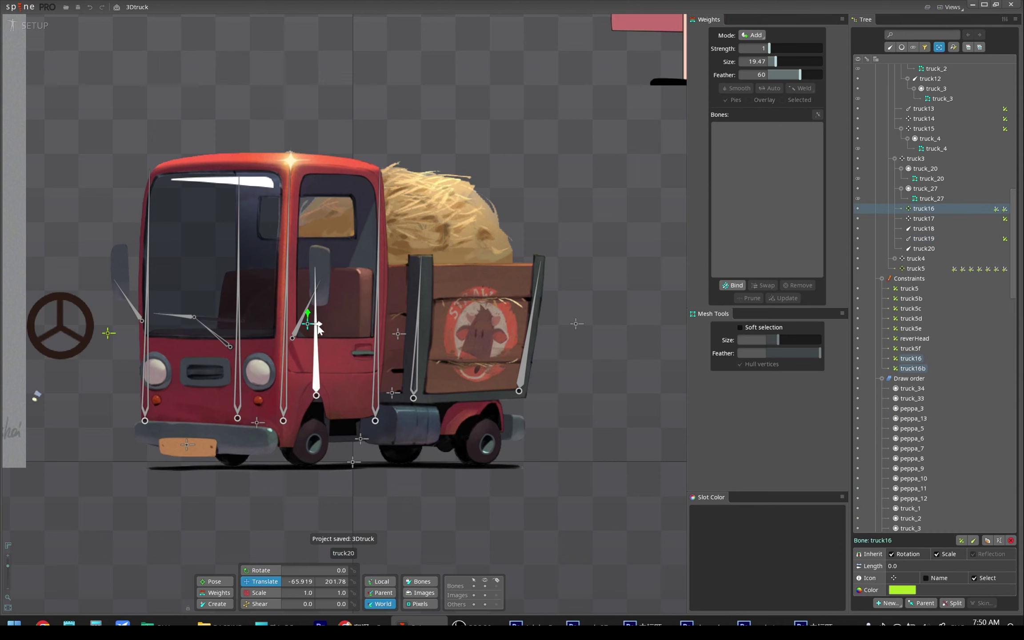
key(ctrl+z)
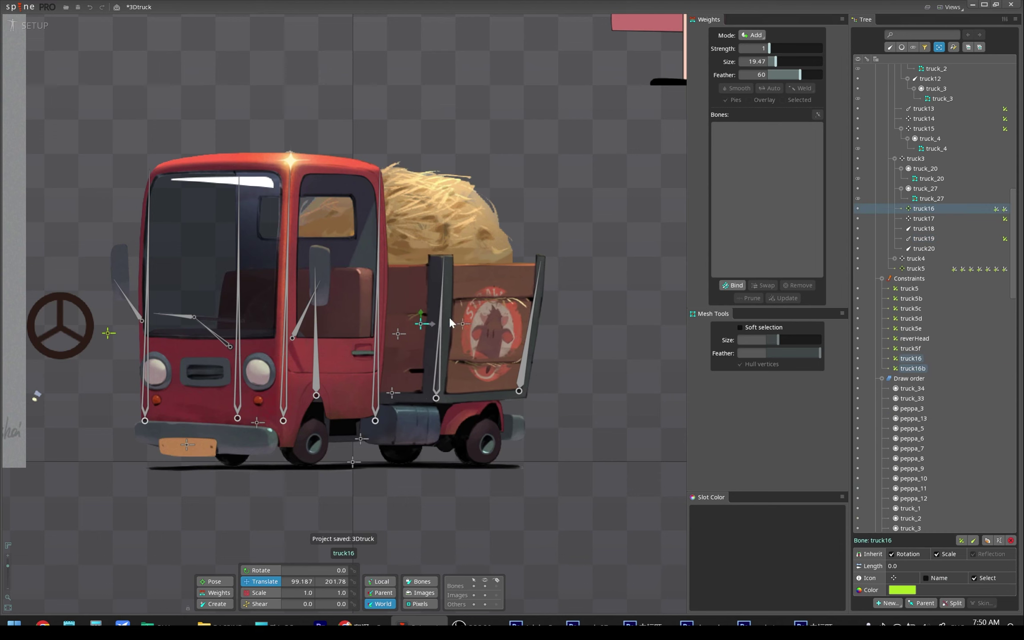
Constrain truck18 to truck16 with truck16c at -10 translate mix, and save.
click(524, 376)
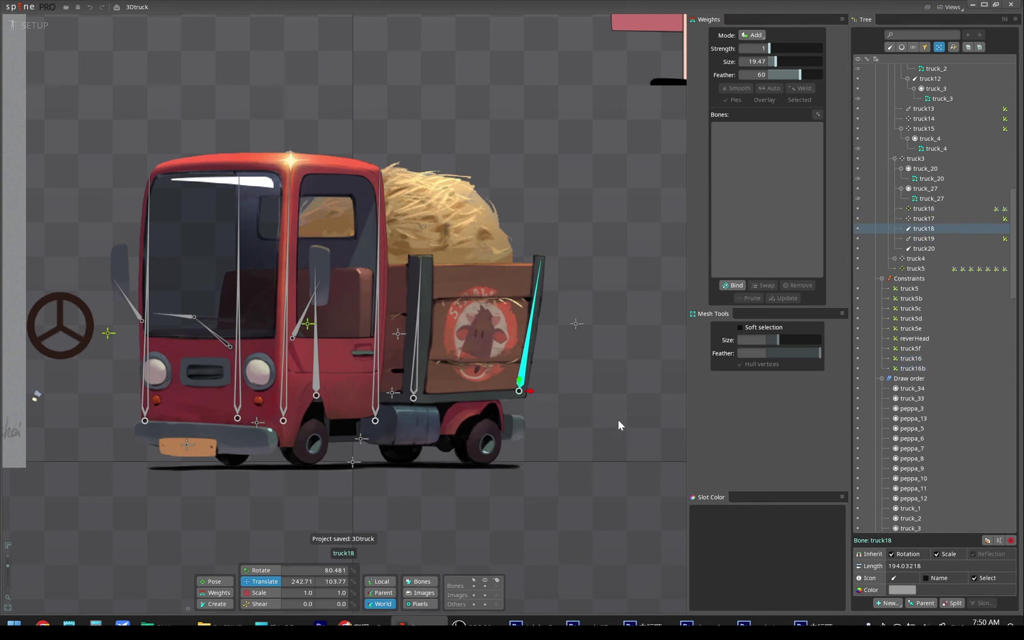
click(887, 603)
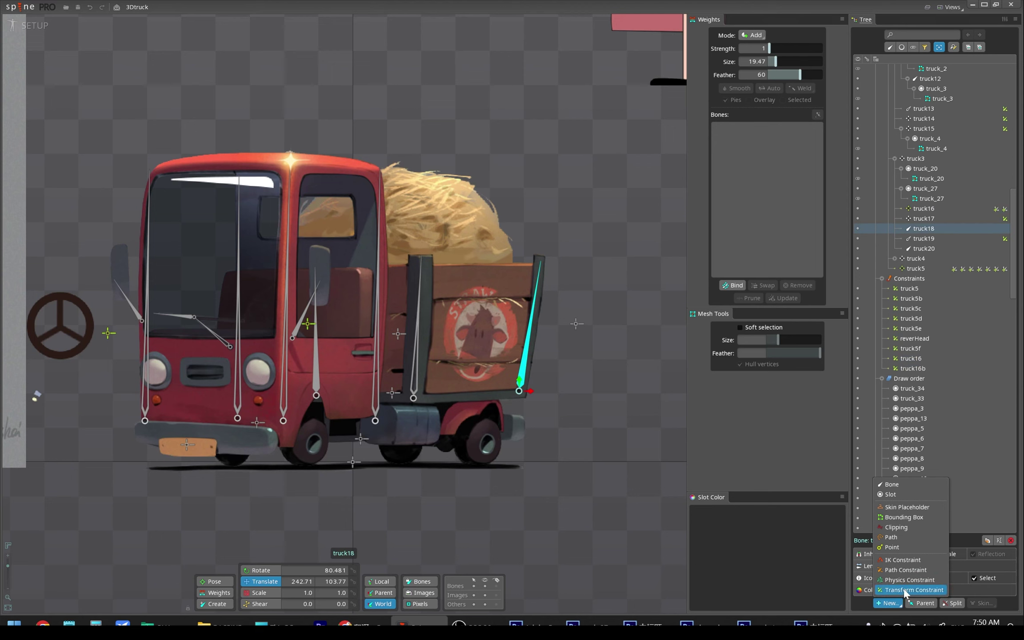
click(902, 592)
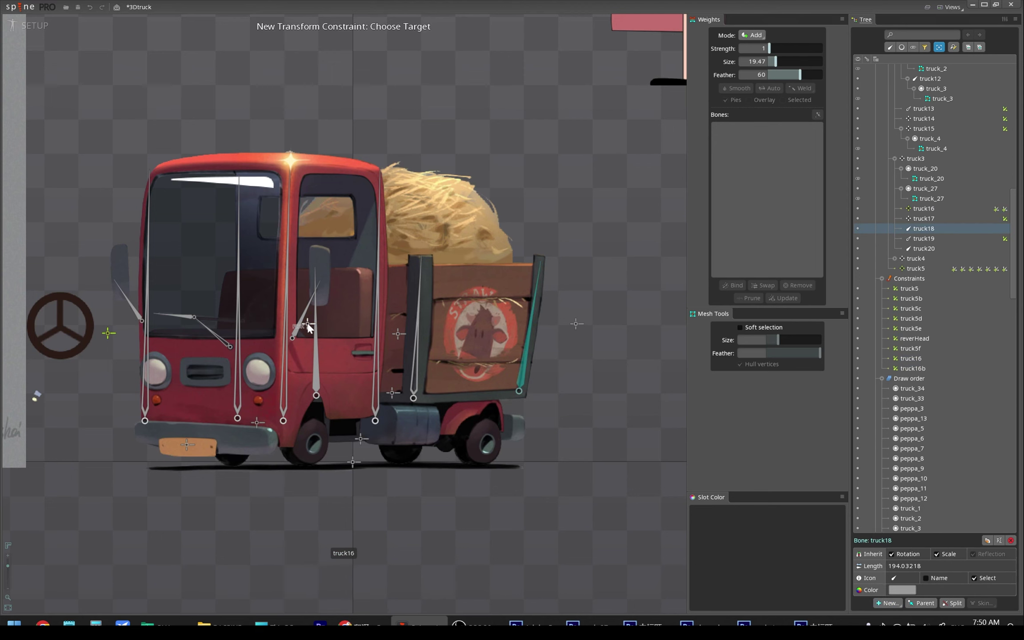
click(308, 328)
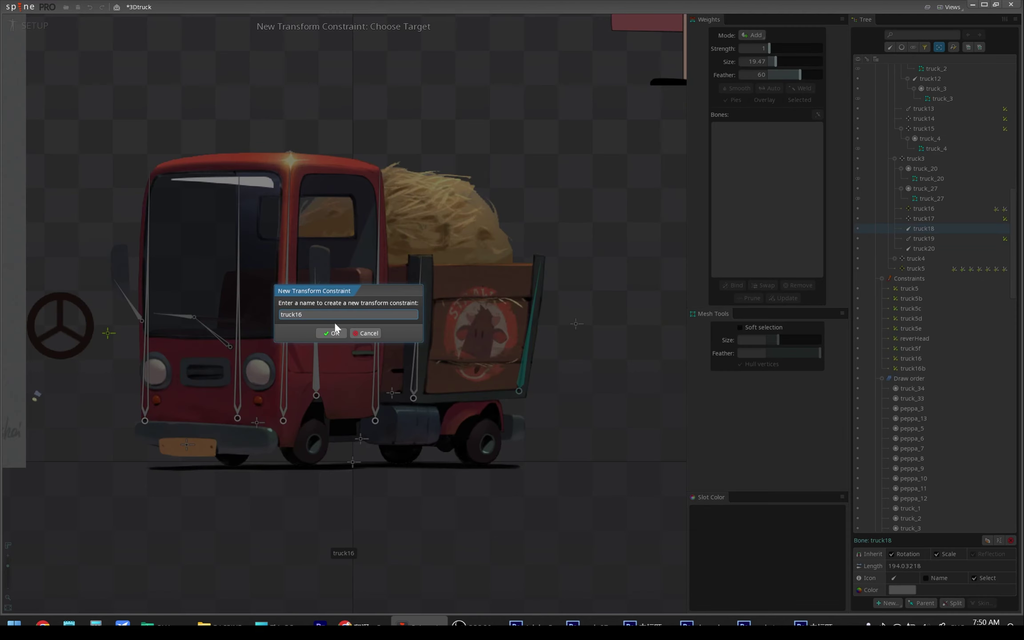
click(341, 334)
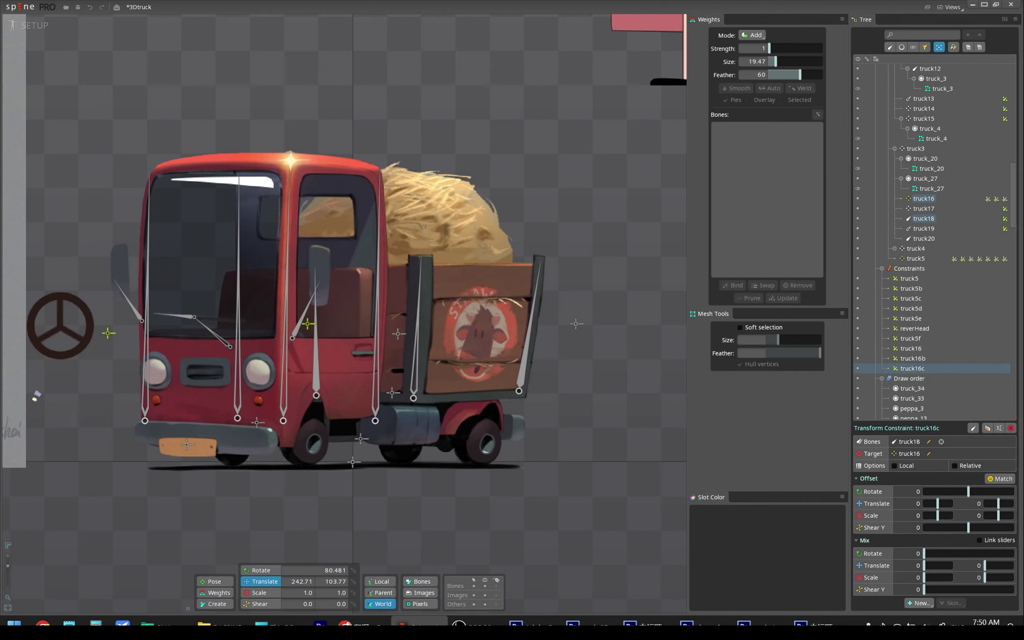
click(999, 479)
text(-10)
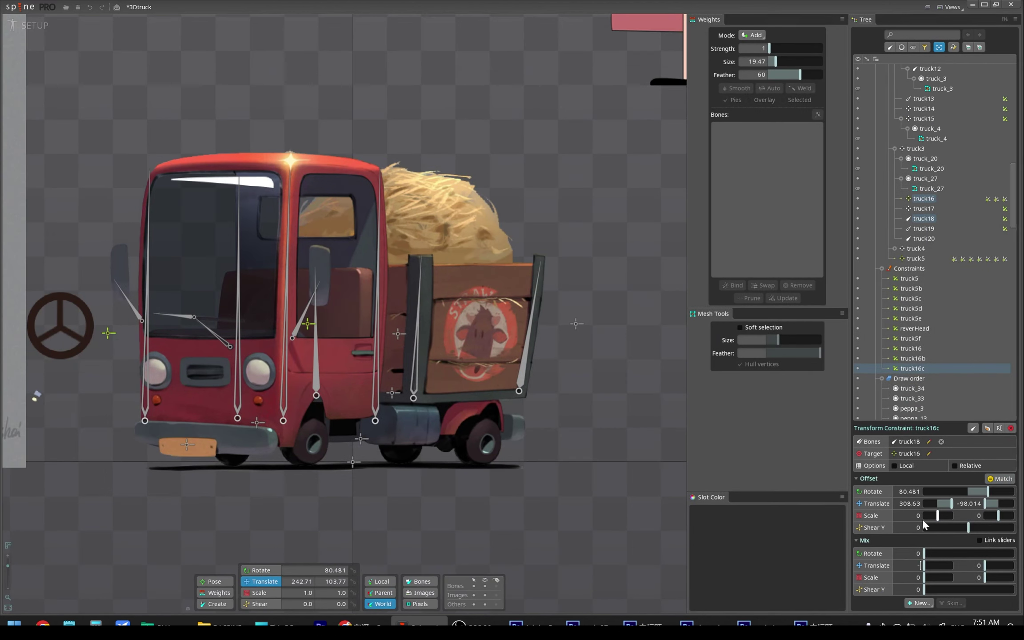
key(Tab)
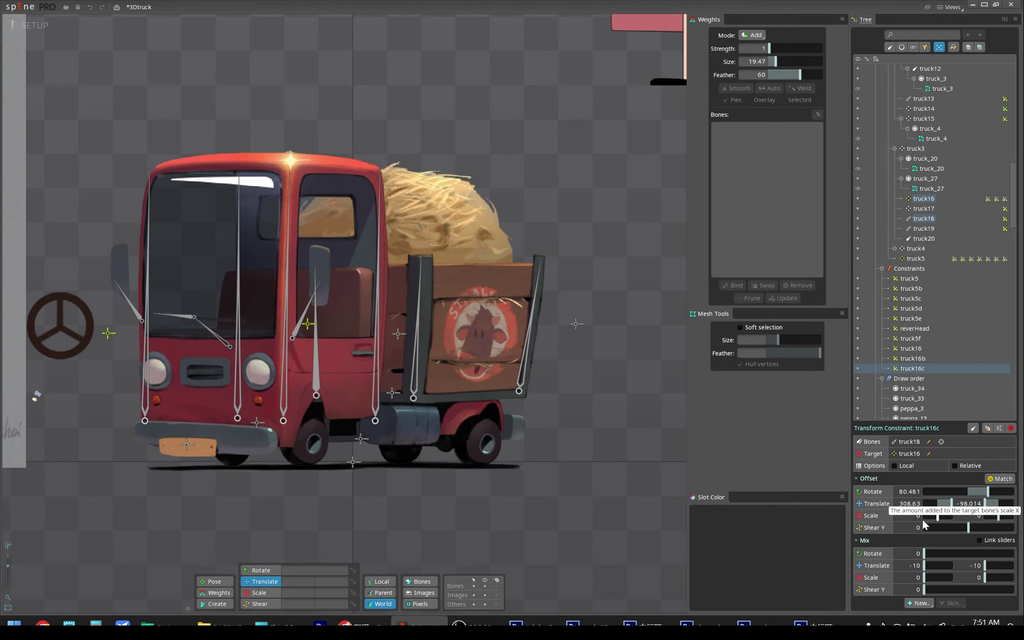
key(ctrl+s)
click(318, 362)
click(317, 400)
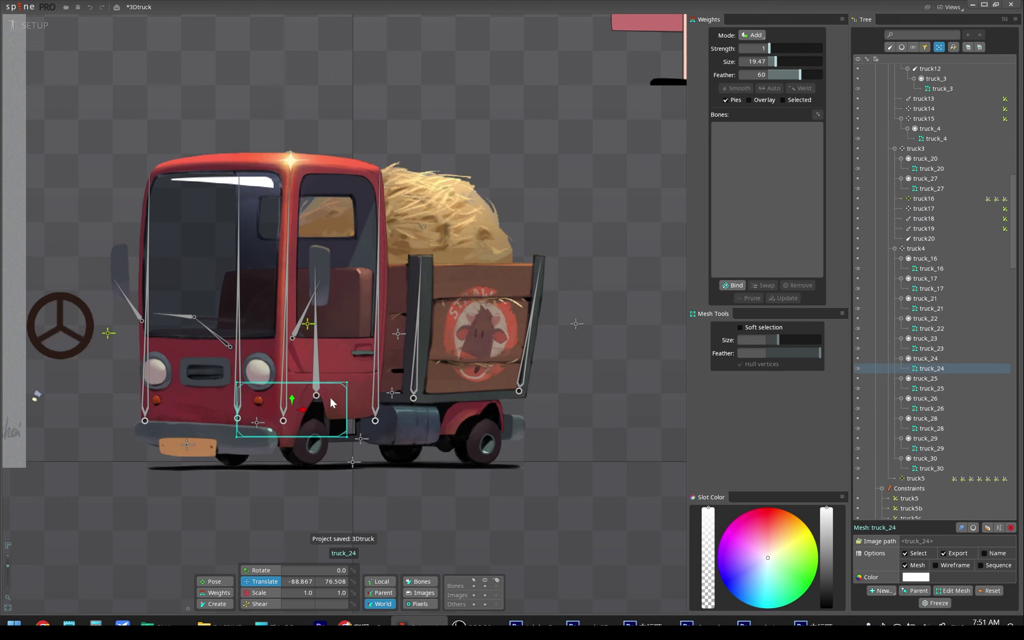
Constrain truck20 to truck16 via truck16d with -5/-5 translate mix, then save.
click(315, 375)
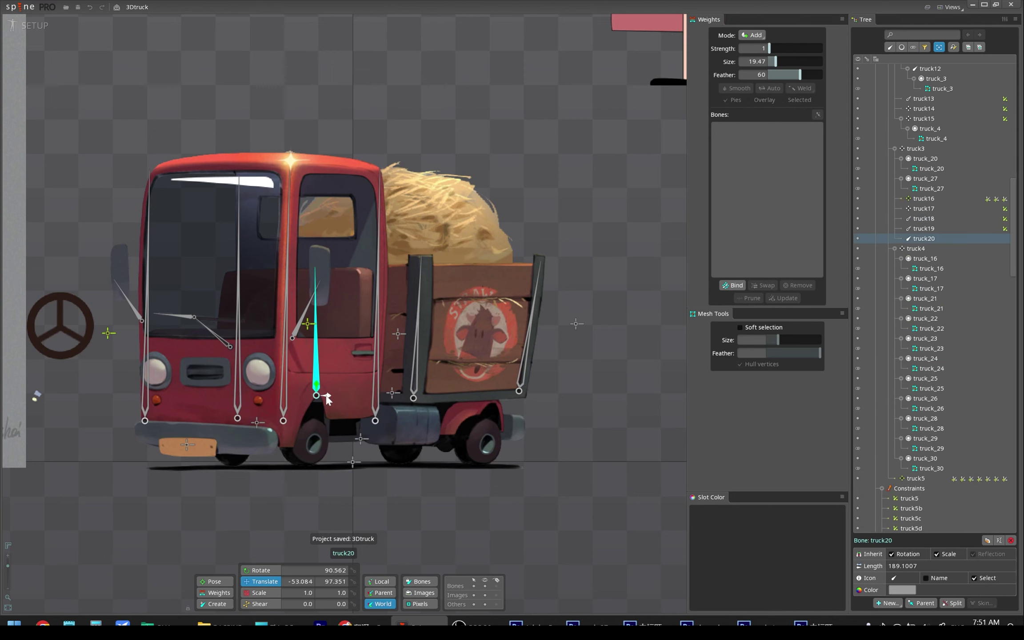
click(888, 602)
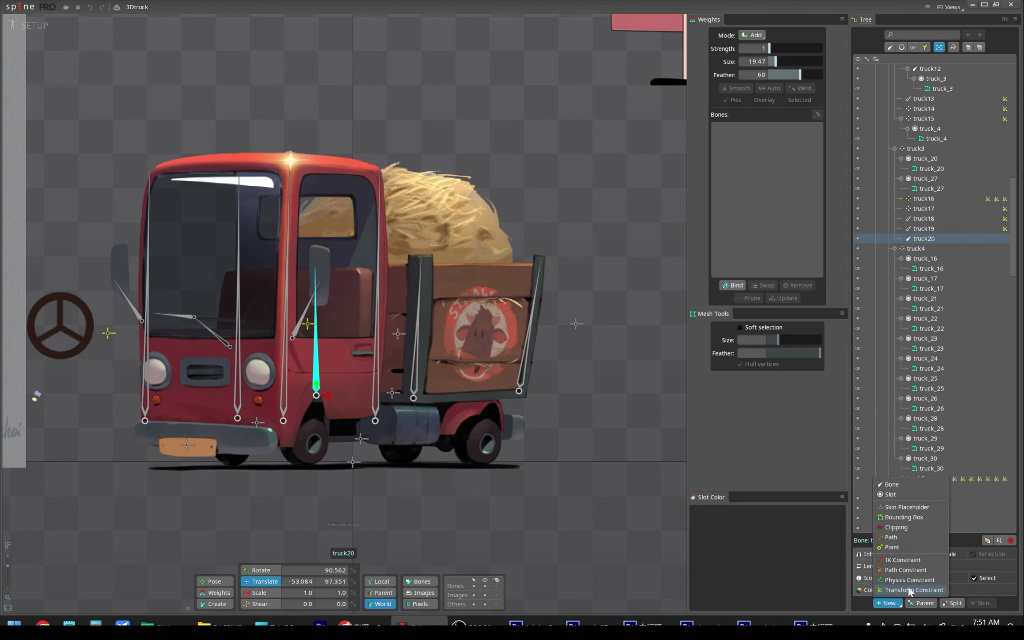
click(893, 531)
click(312, 328)
text(truck16d)
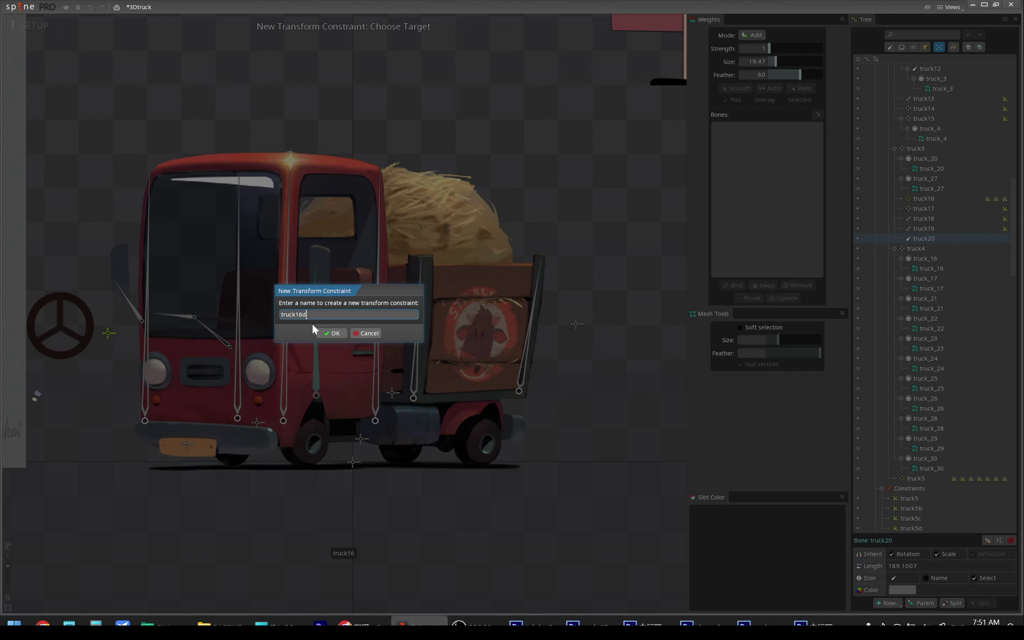
key(Return)
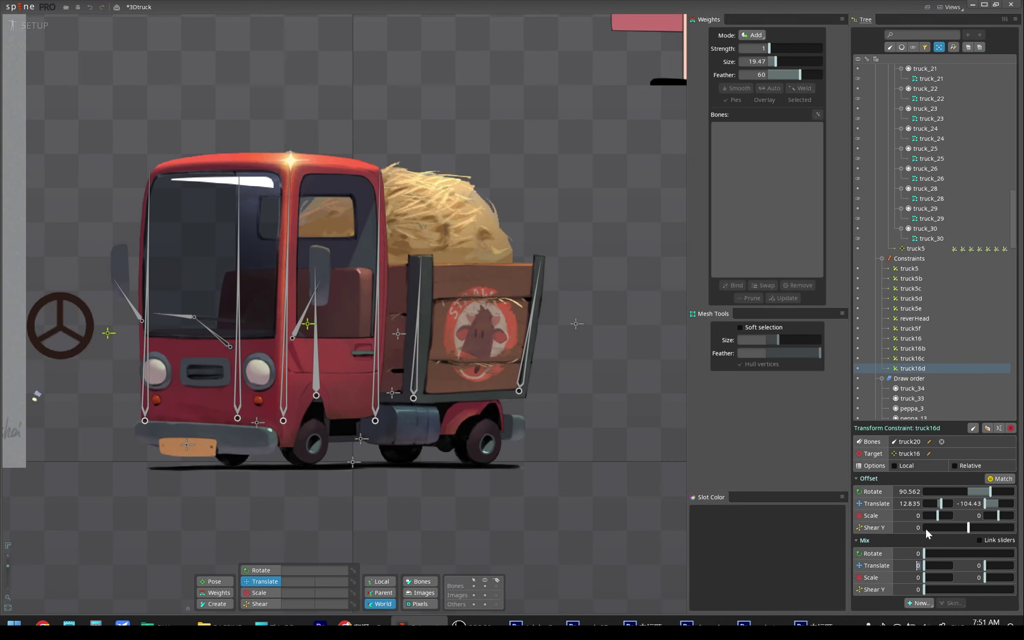
text(-5)
key(Tab)
text(-5)
key(ctrl+s)
Test the rig by dragging truck16 and the cab, undo the test poses, and save.
click(318, 325)
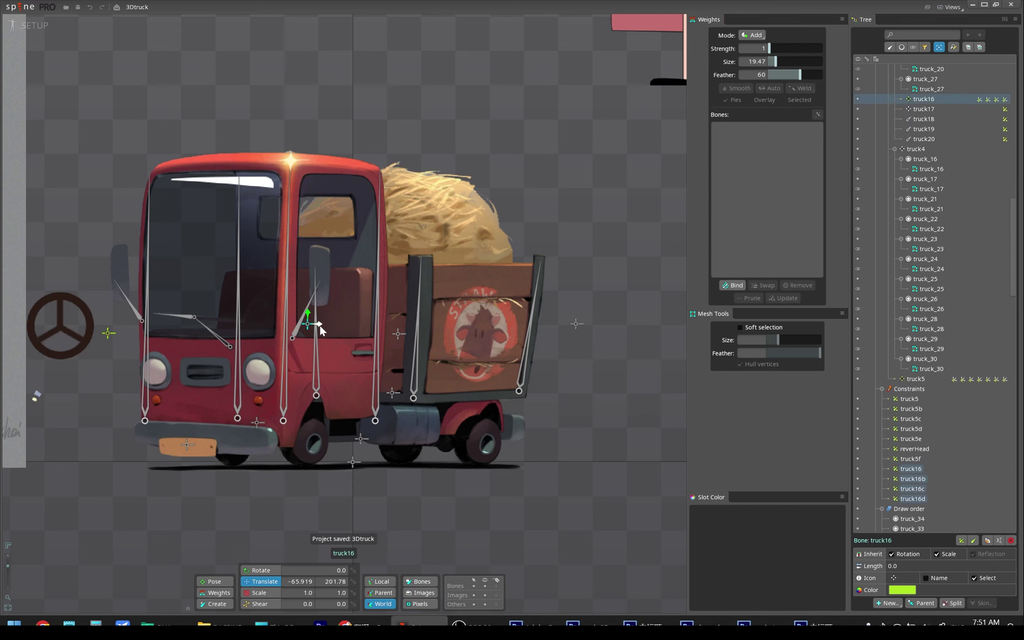
mouse_move(319, 324)
mouse_down()
mouse_move(365, 321)
mouse_move(258, 338)
mouse_move(433, 329)
mouse_move(314, 332)
mouse_move(430, 338)
mouse_move(355, 333)
mouse_up()
key(ctrl+z)
key(ctrl+z)
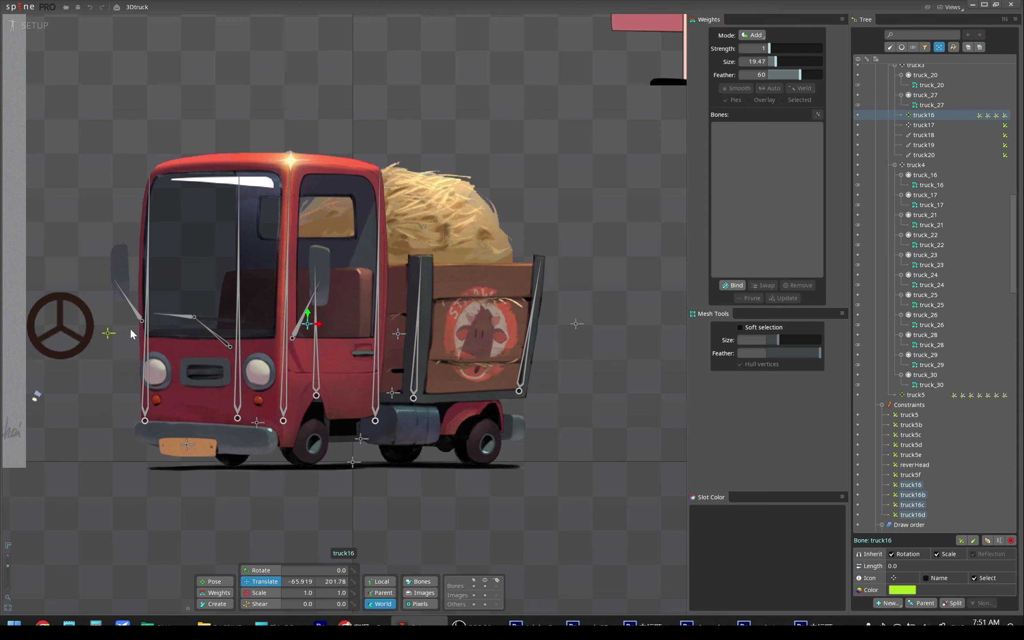
drag(109, 333, 231, 333)
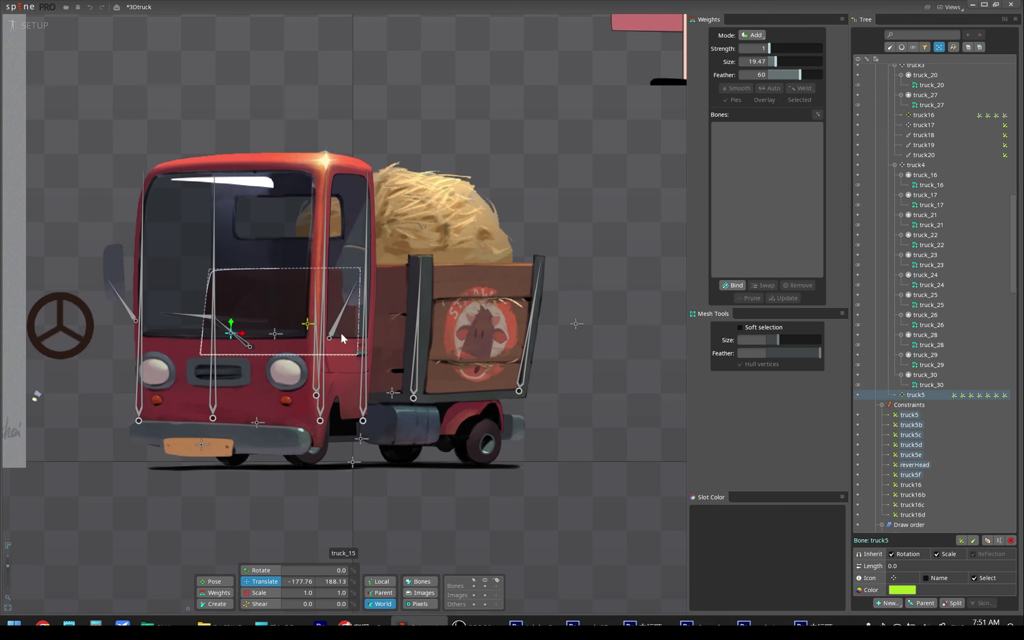
click(311, 325)
click(317, 325)
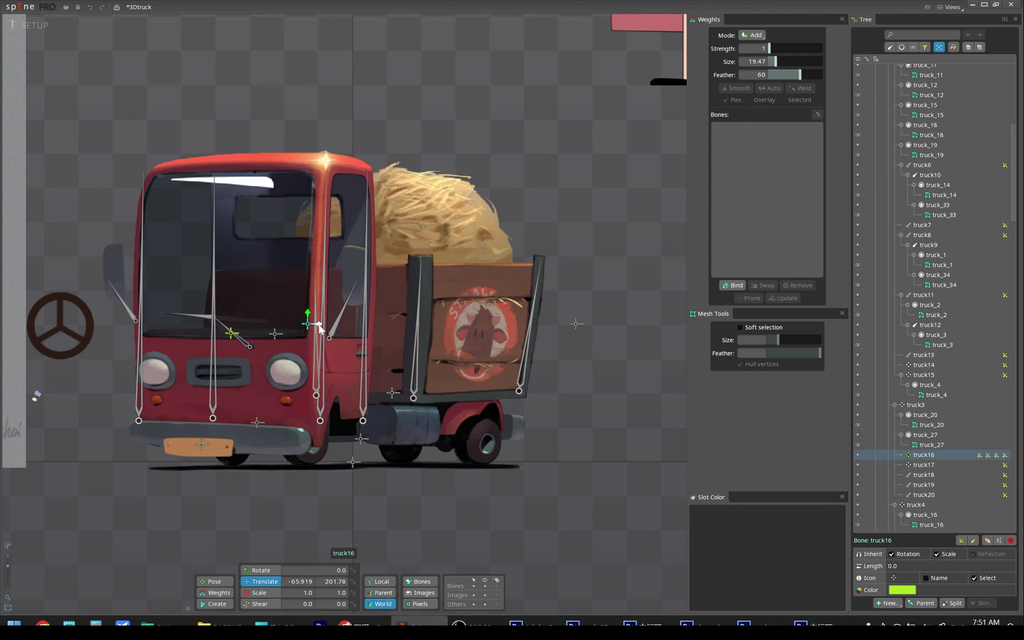
drag(319, 328, 479, 328)
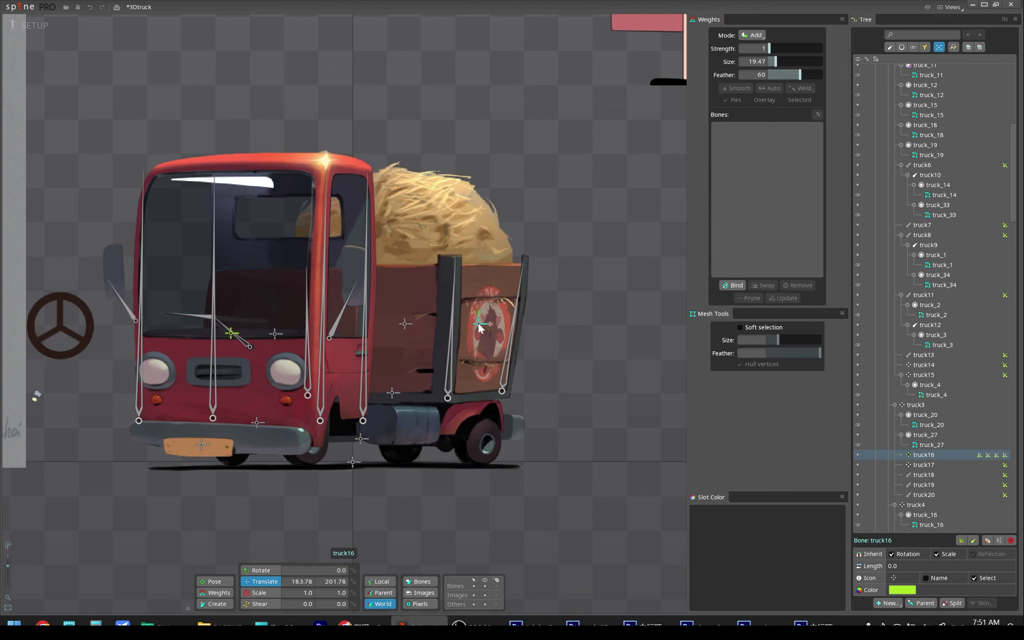
key(ctrl+z)
key(ctrl+z)
key(ctrl+s)
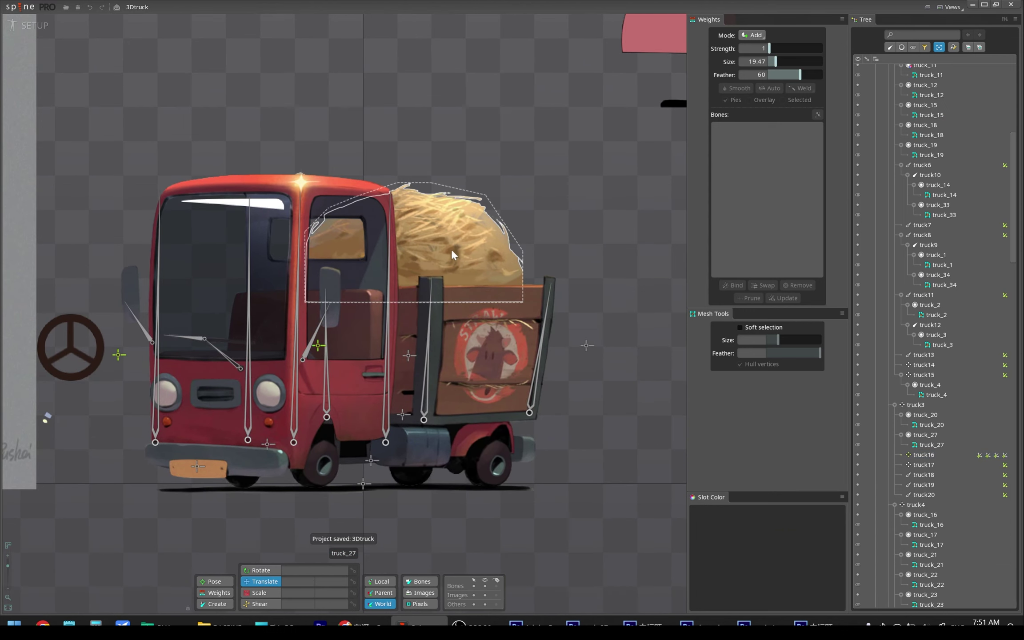
Create bone truck21 under truck3 just above the truck bed near the hay.
click(448, 248)
key(Escape)
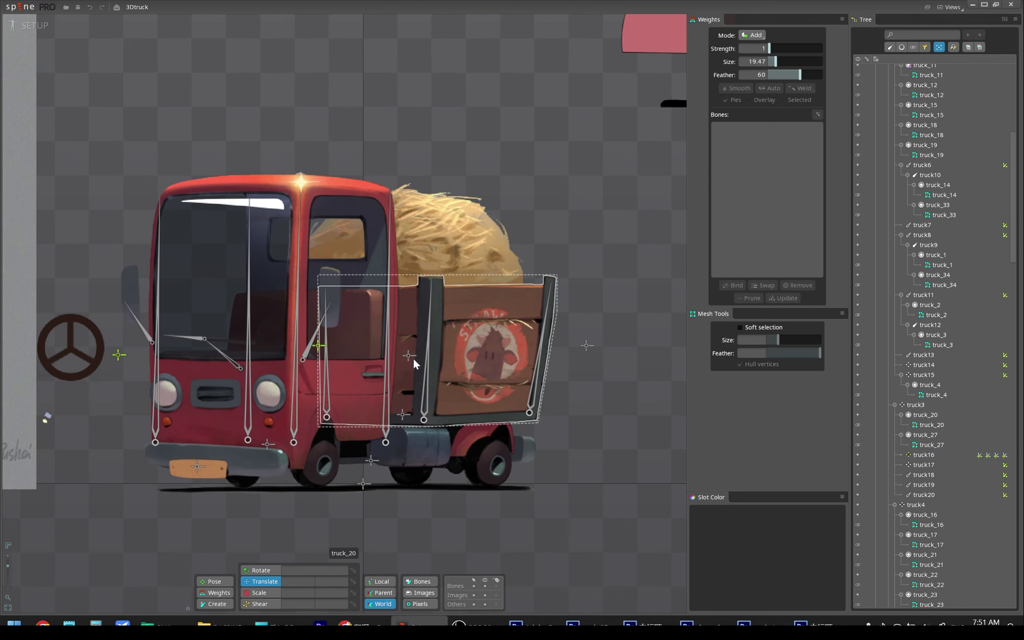
click(401, 415)
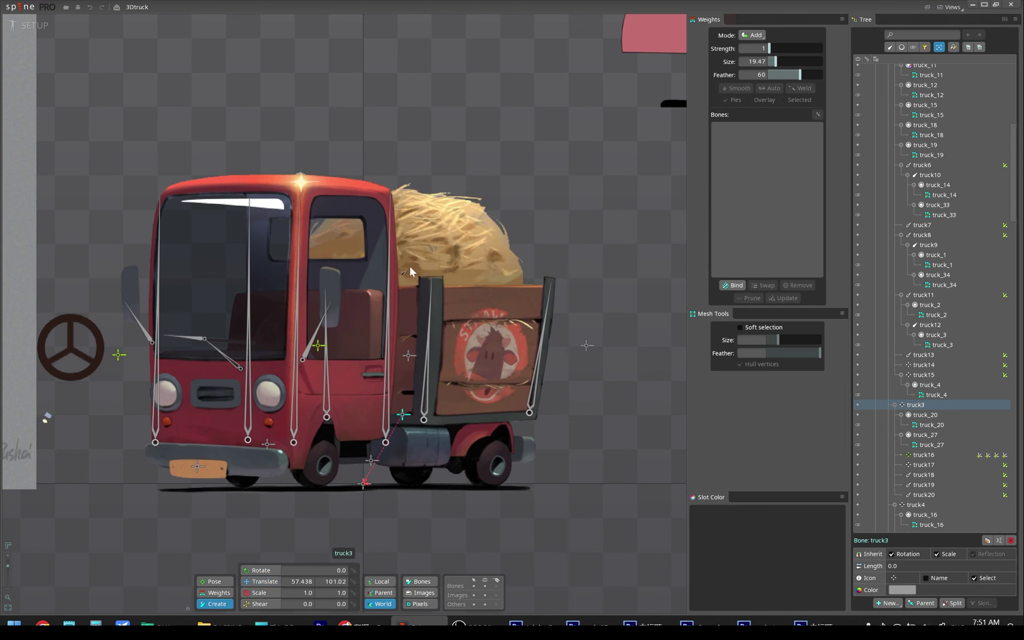
click(407, 304)
drag(406, 304, 406, 298)
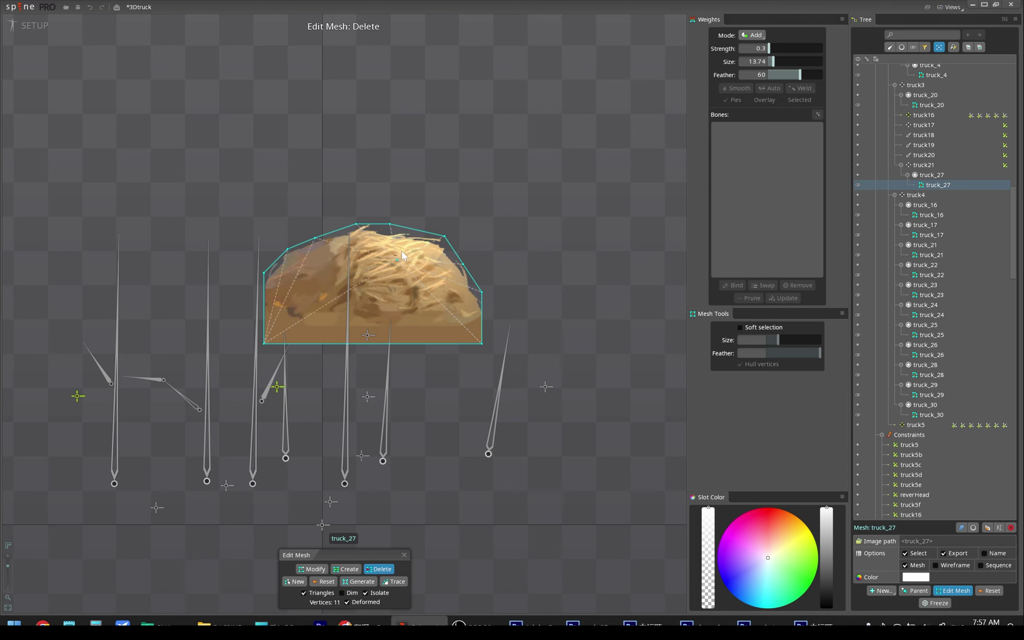
Add interior vertices to the hay mesh truck_27 and finish mesh editing.
click(349, 568)
click(372, 261)
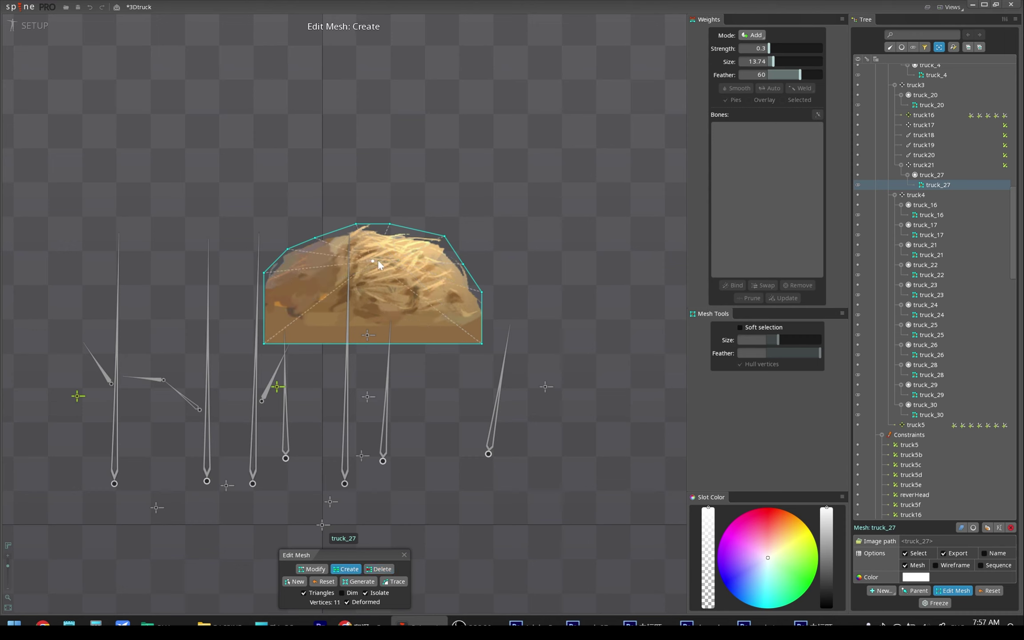
drag(422, 287, 429, 285)
click(434, 310)
click(300, 324)
click(323, 274)
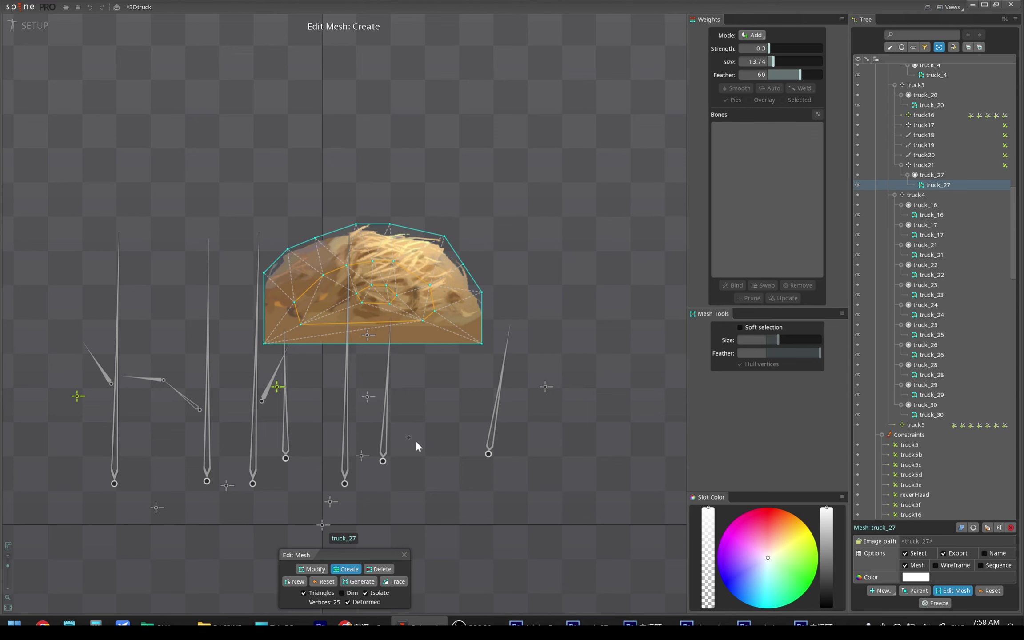
click(403, 555)
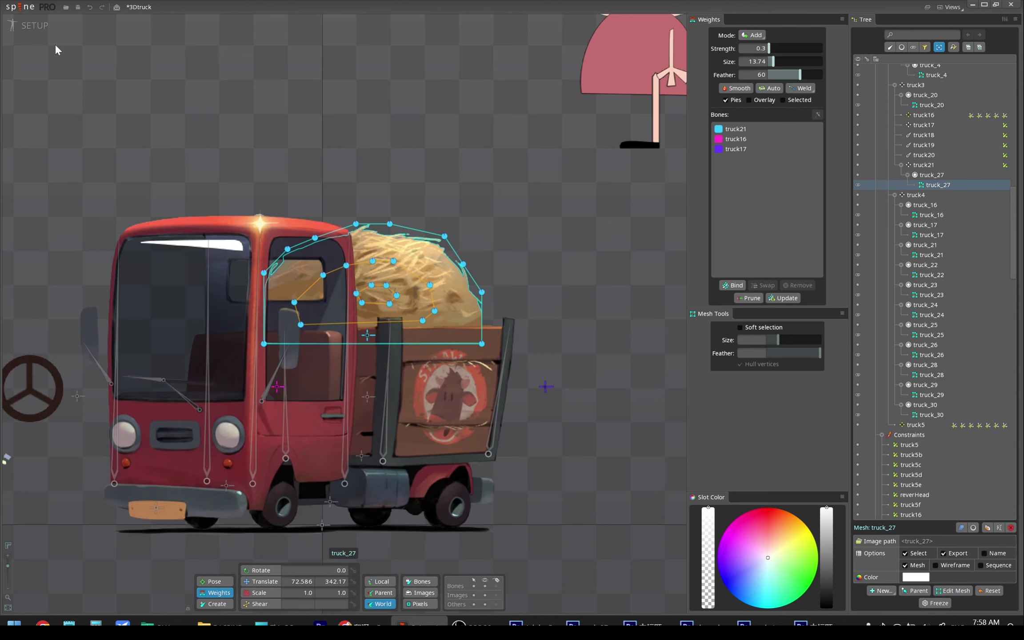
In Animate mode, remove truck17 weight from the hay's top with a larger brush, then play back.
click(44, 27)
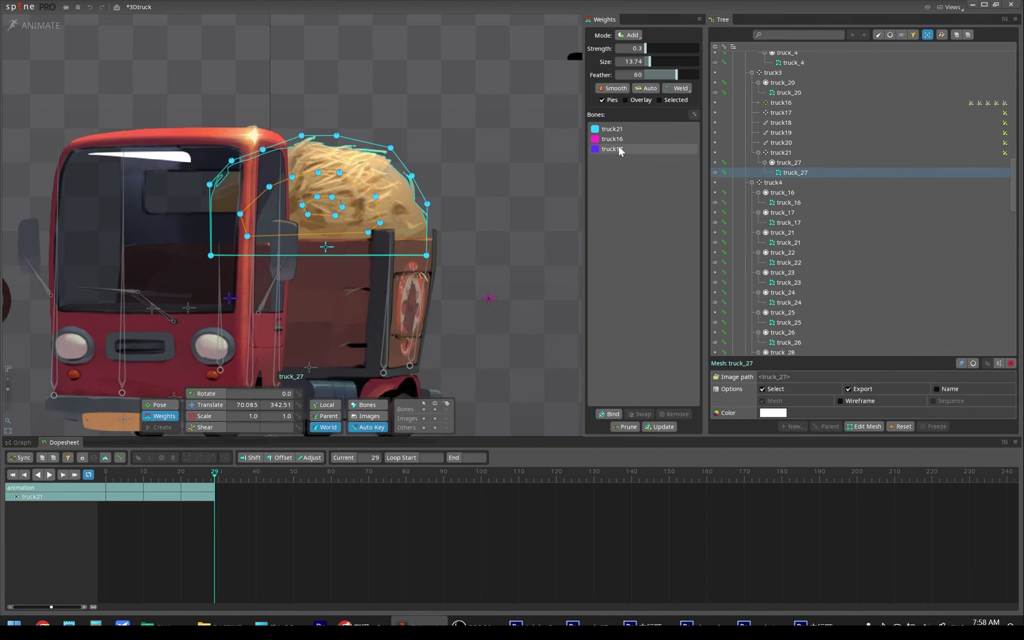
click(619, 153)
click(633, 35)
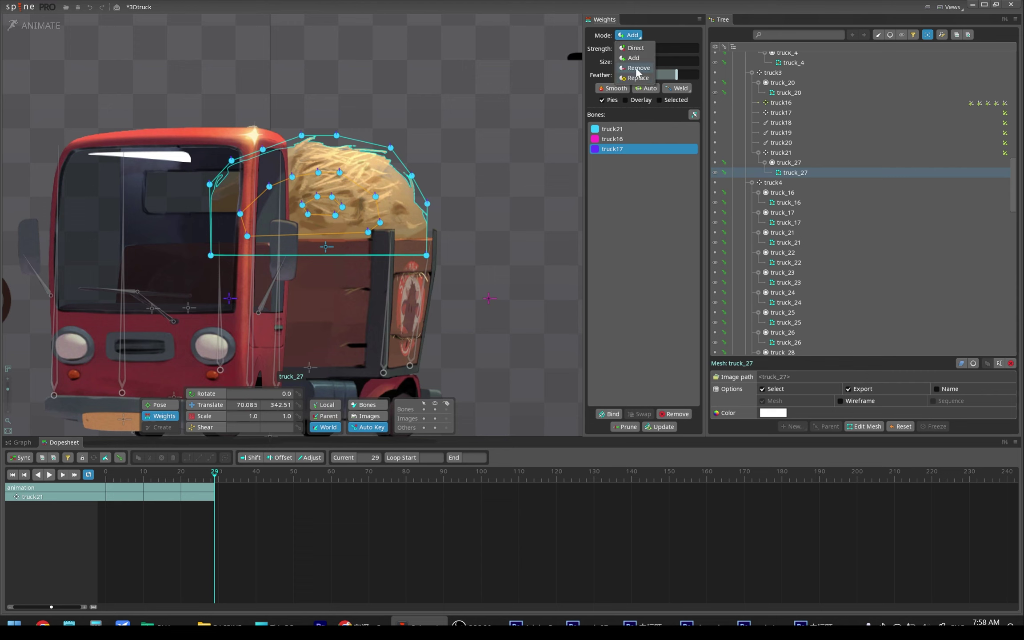
click(650, 60)
drag(649, 61, 669, 61)
drag(297, 228, 351, 144)
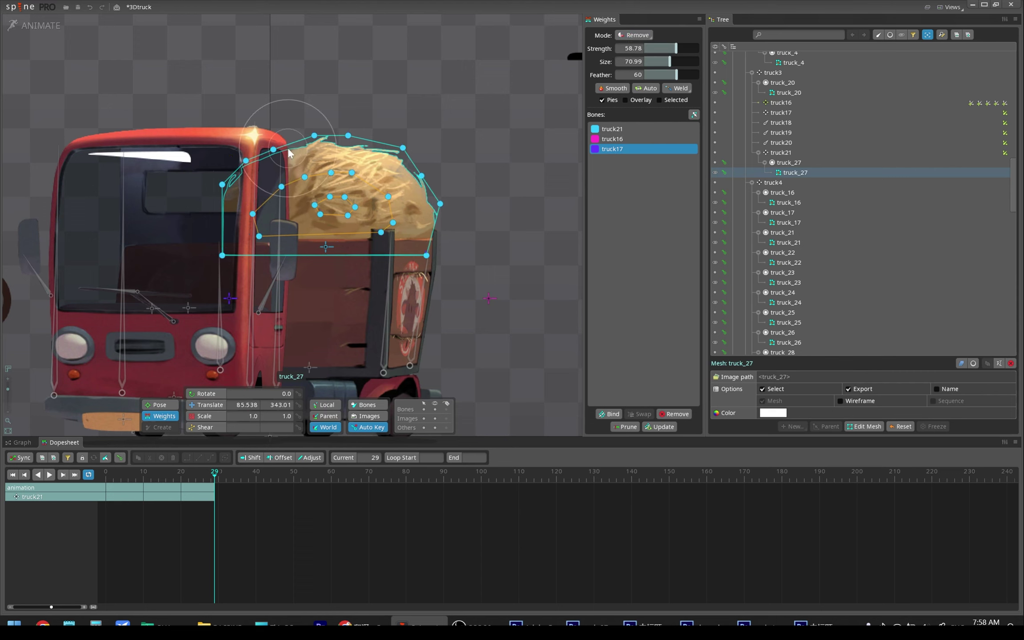
key(space)
text(1)
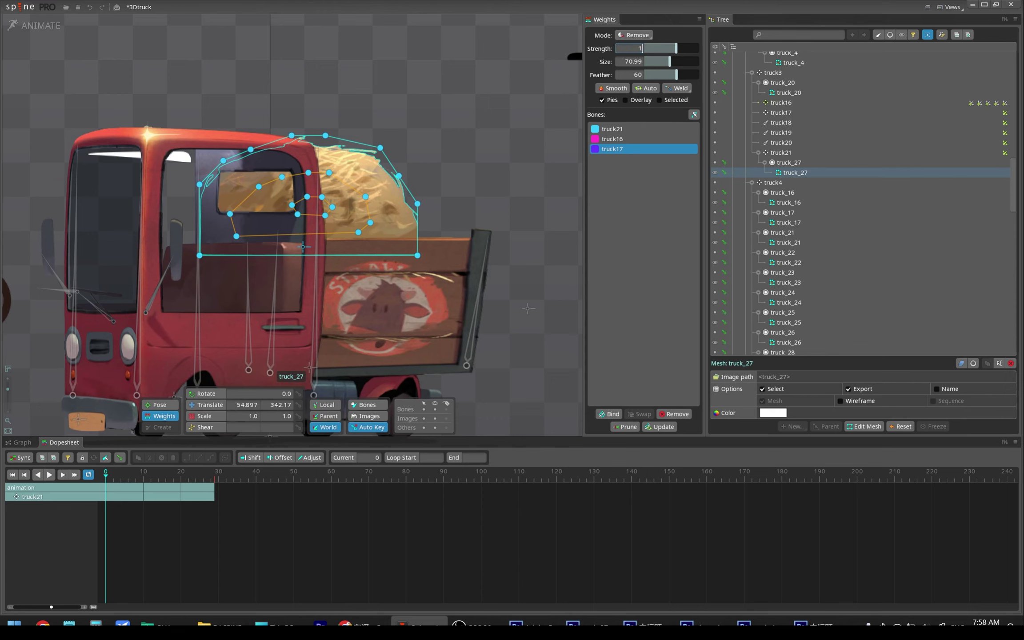
key(space)
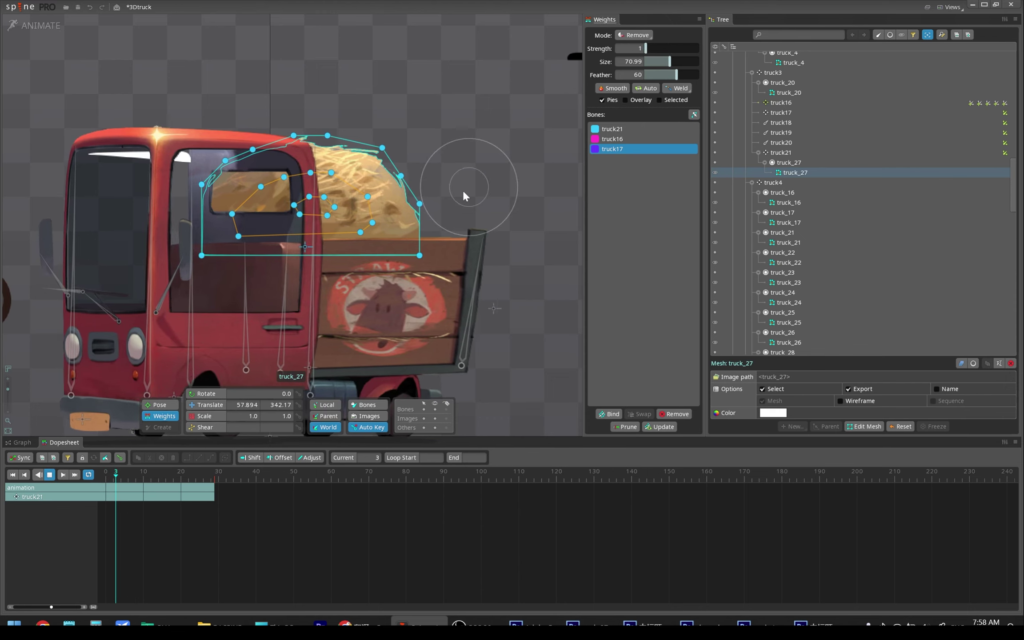
Add truck17 weight on the hay's left edge and replay the animation to check.
click(498, 304)
key(space)
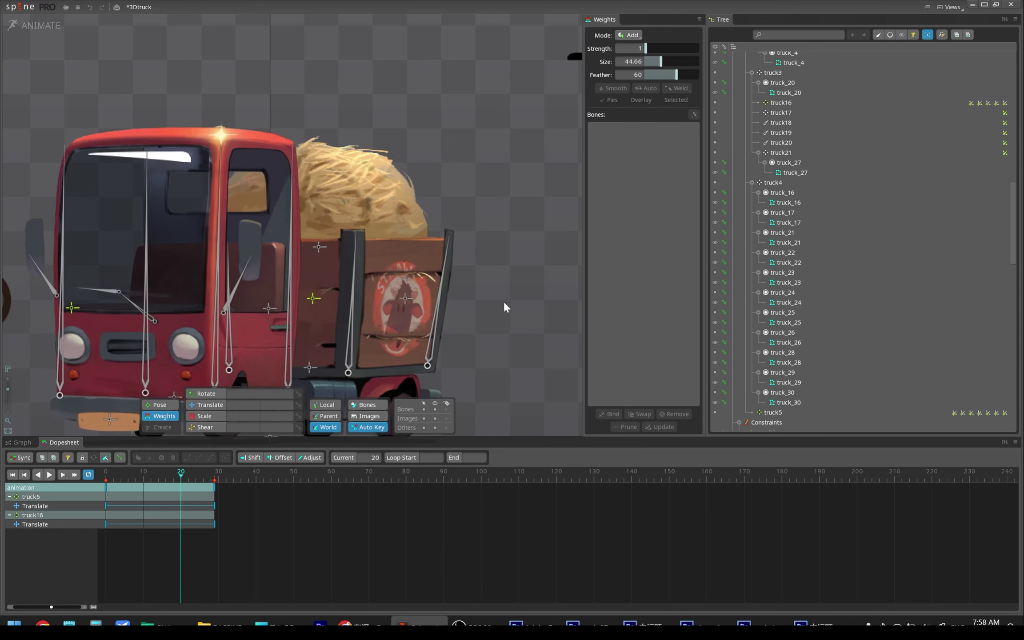
key(space)
click(612, 148)
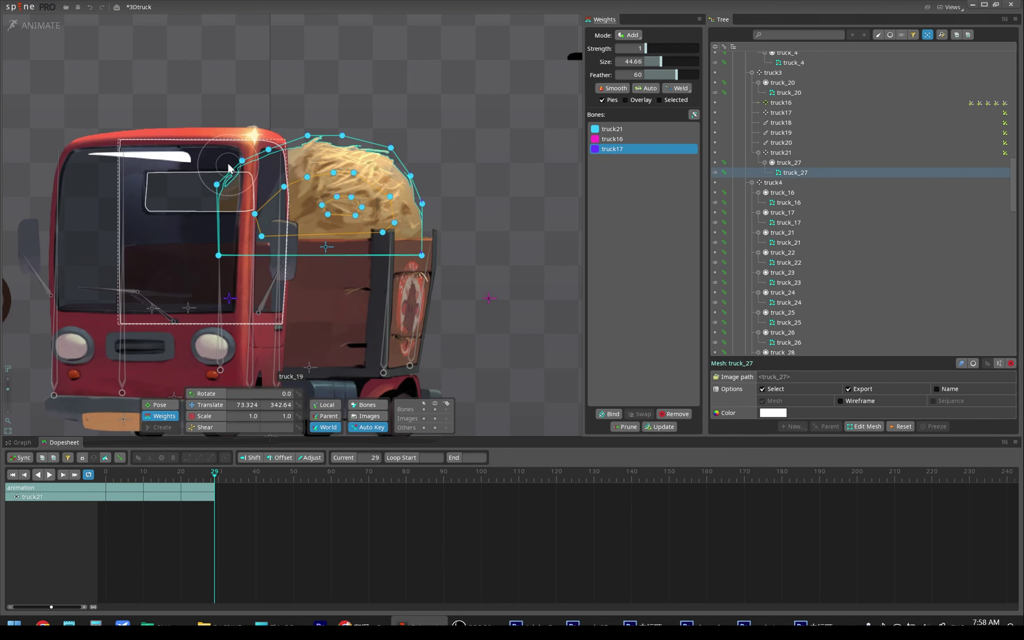
drag(202, 249, 189, 259)
key(space)
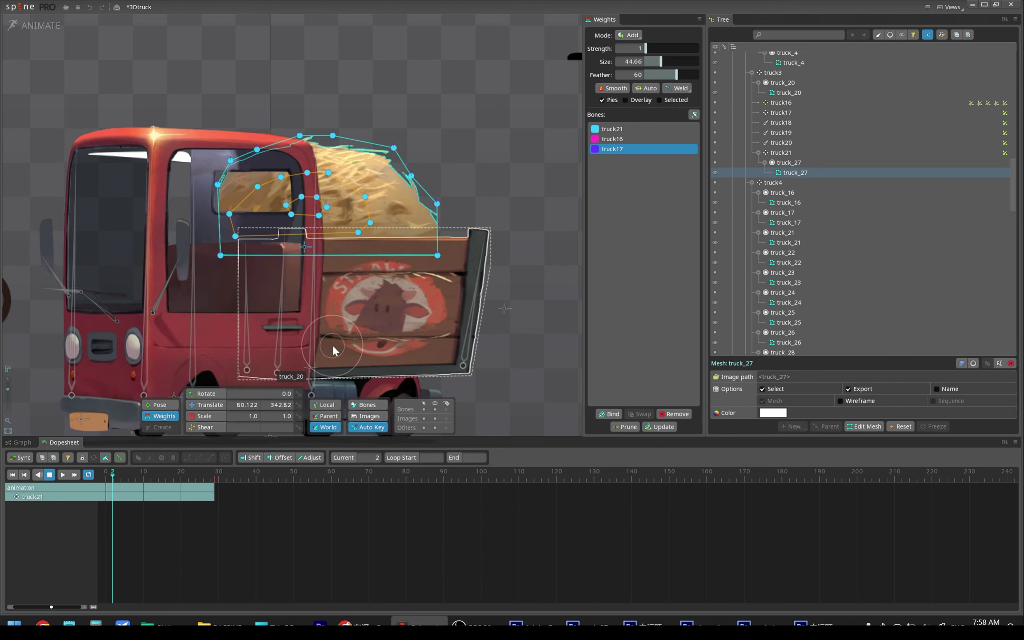
key(Escape)
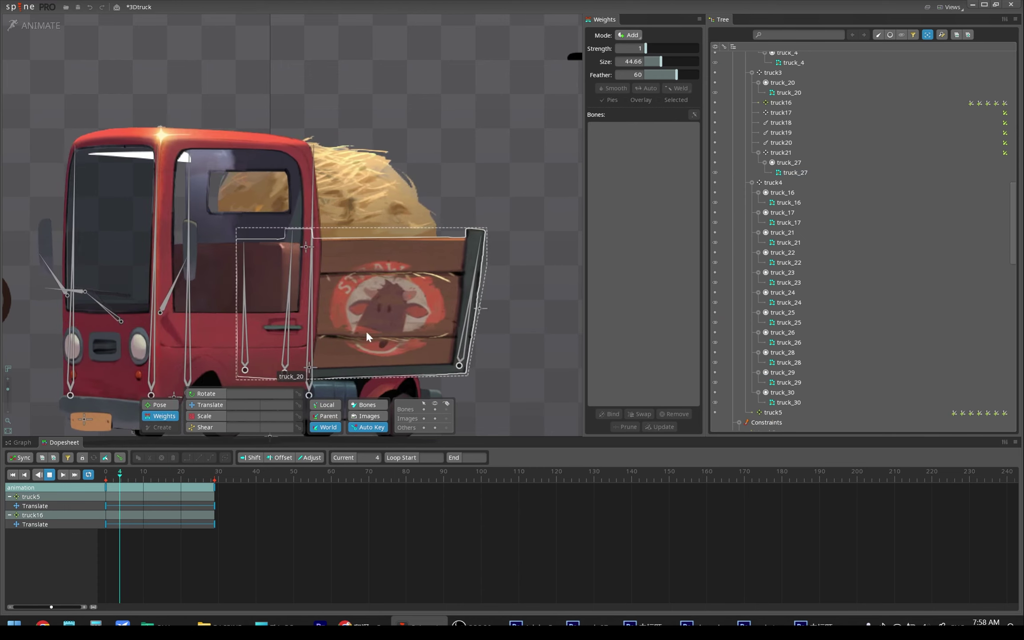
Save, replay the animation, and test-move the truck bed bone.
key(space)
key(ctrl+s)
click(363, 293)
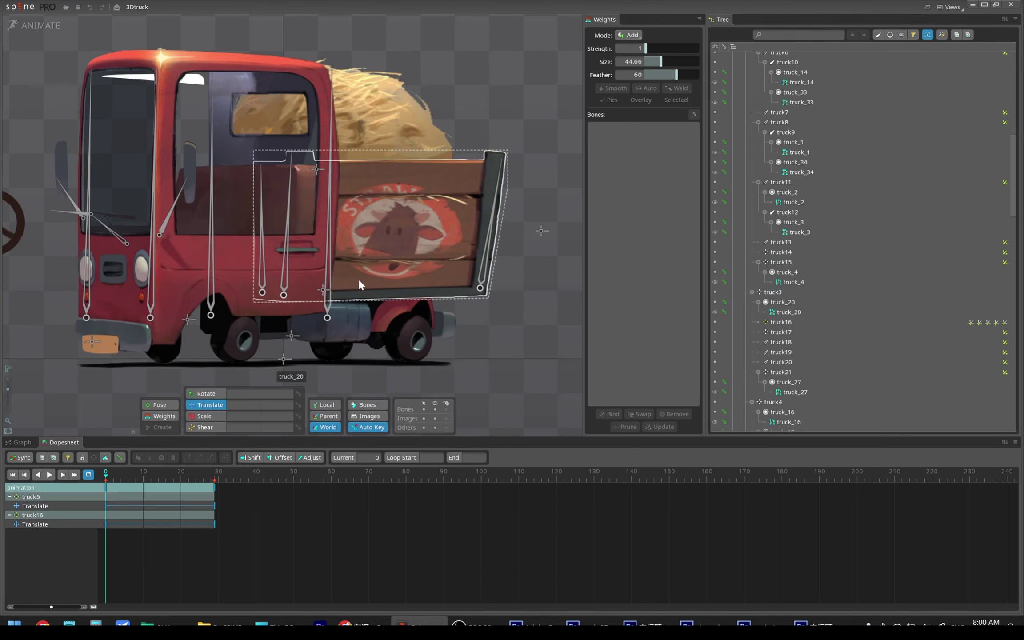
key(space)
key(space)
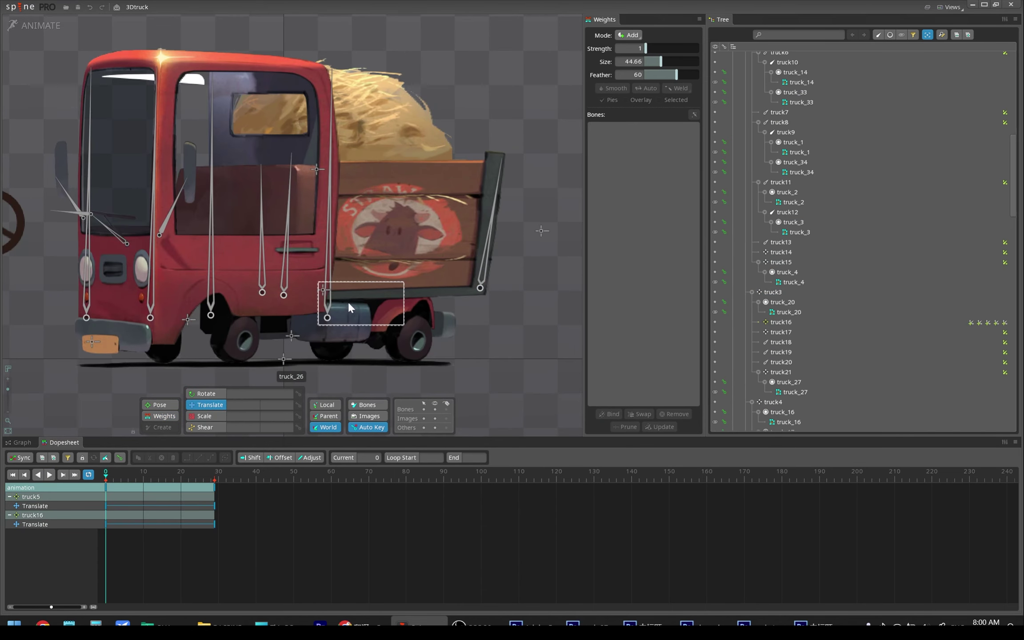
click(326, 290)
mouse_move(326, 295)
mouse_down()
mouse_move(418, 259)
mouse_move(333, 315)
mouse_move(247, 283)
mouse_up()
Undo truck2's test move and return to Setup mode.
click(333, 315)
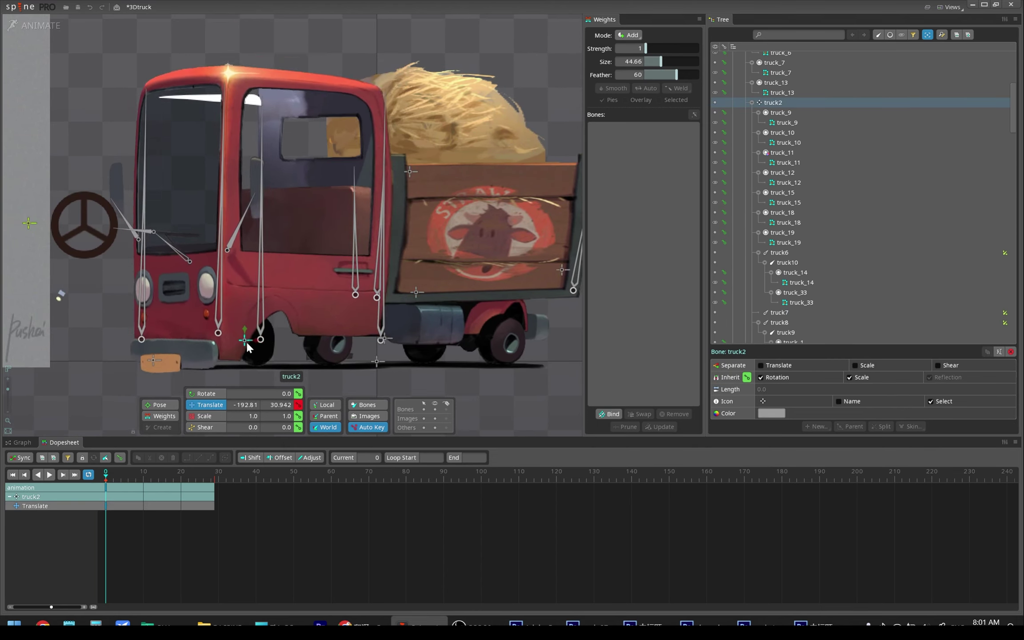
key(ctrl+z)
key(ctrl+z)
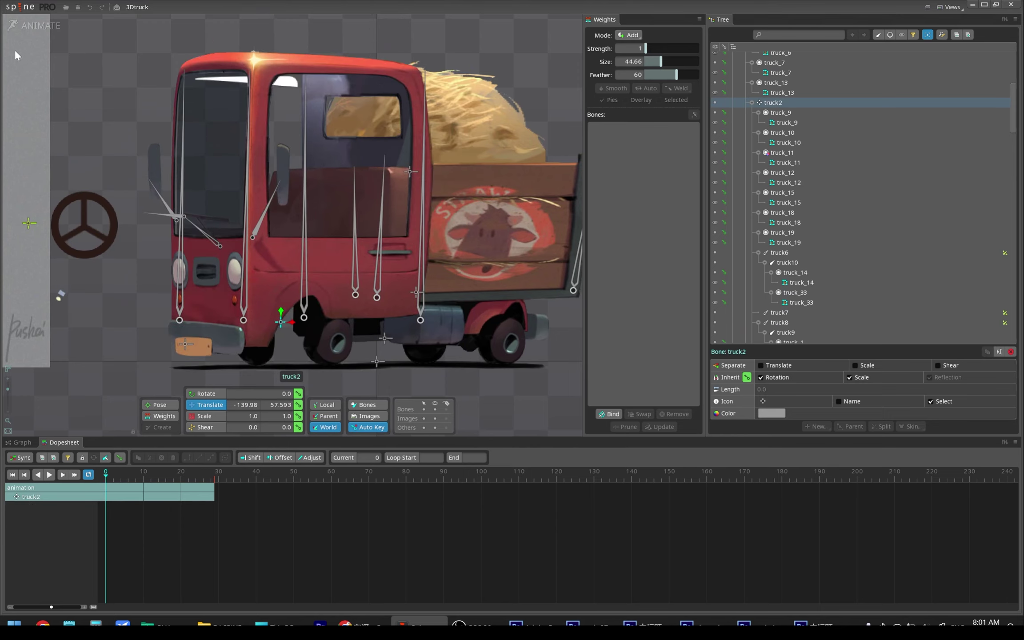
click(37, 27)
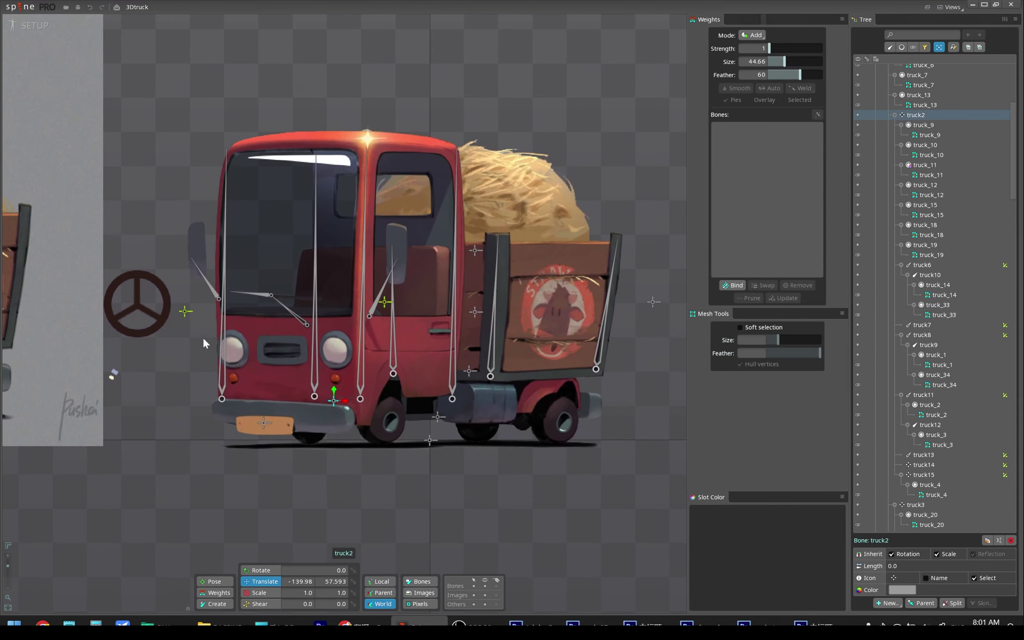
Test-move truck5, truck2 and the cab, undoing each test move.
drag(184, 312, 179, 325)
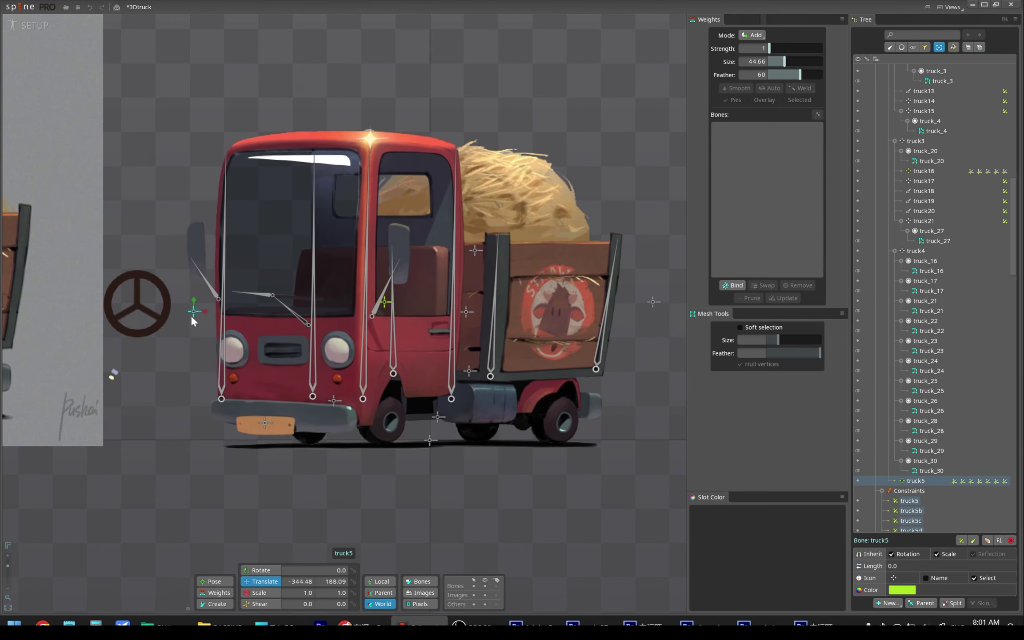
key(ctrl+z)
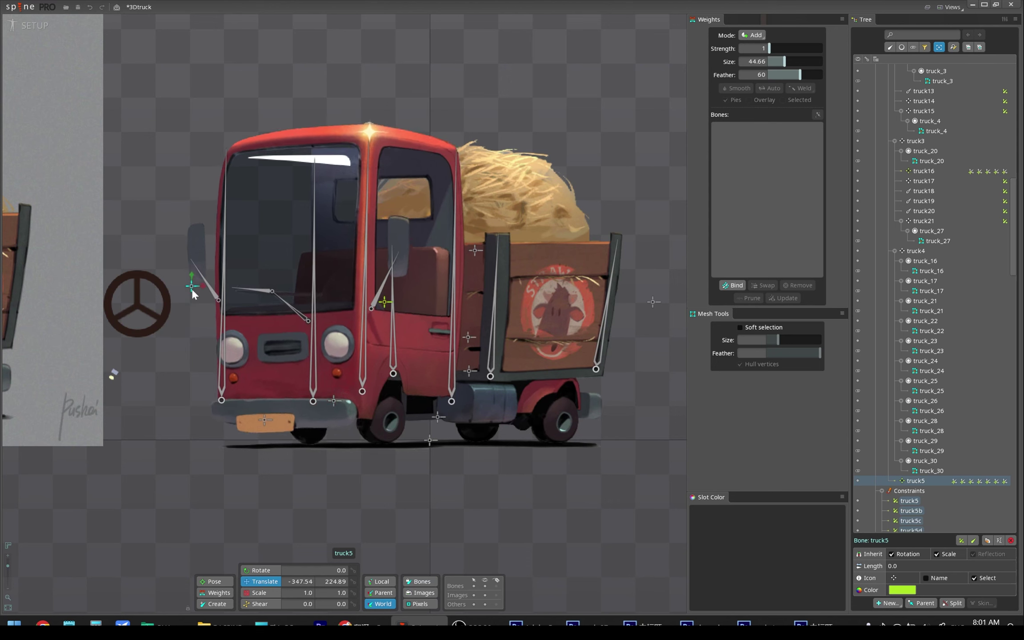
click(470, 372)
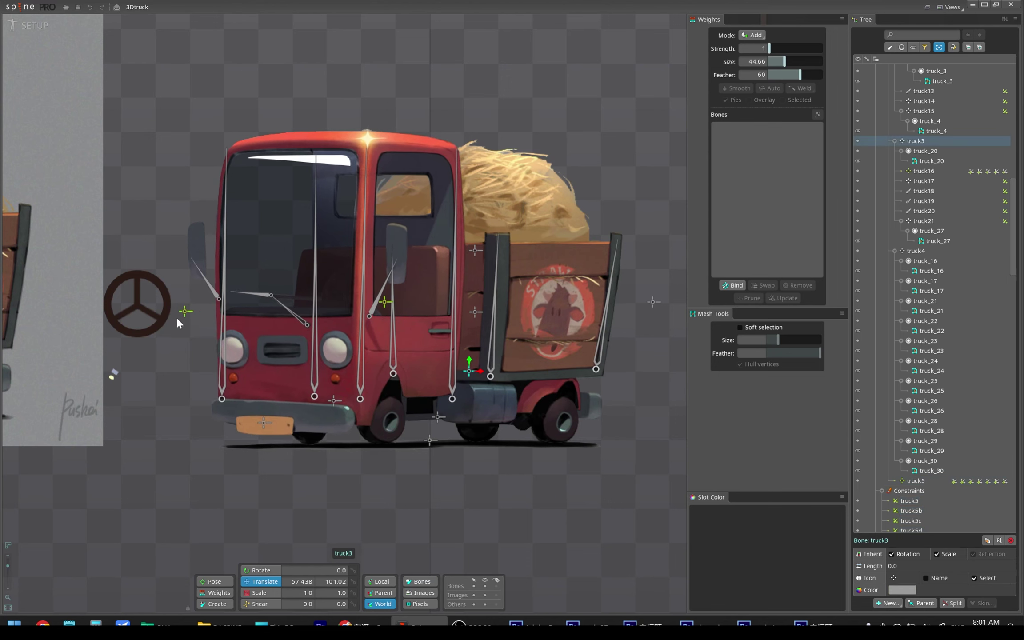
click(185, 312)
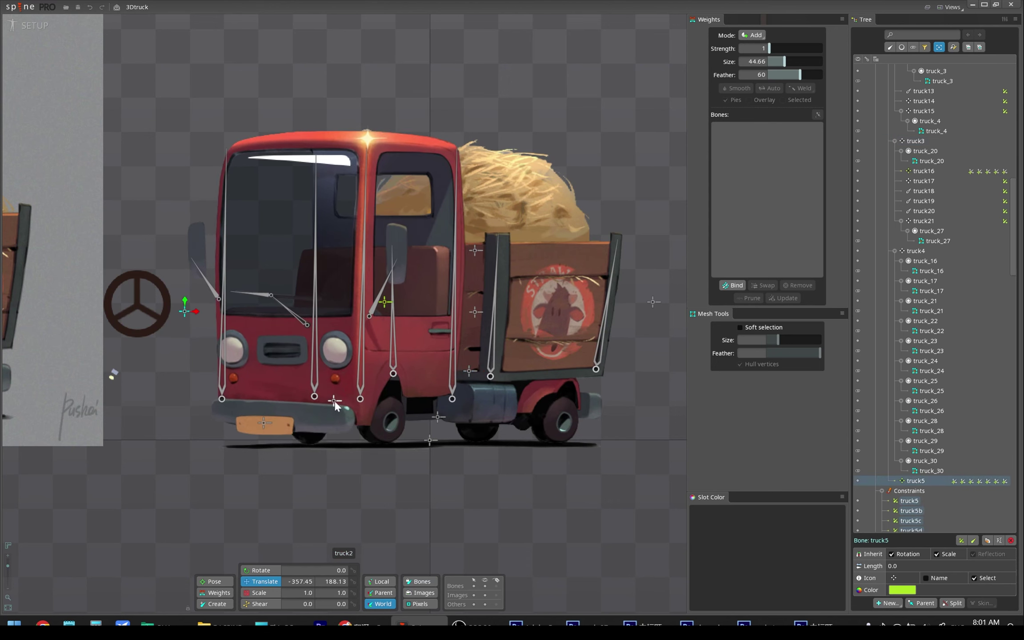
drag(332, 404, 334, 350)
key(ctrl+z)
key(ctrl+z)
key(ctrl+z)
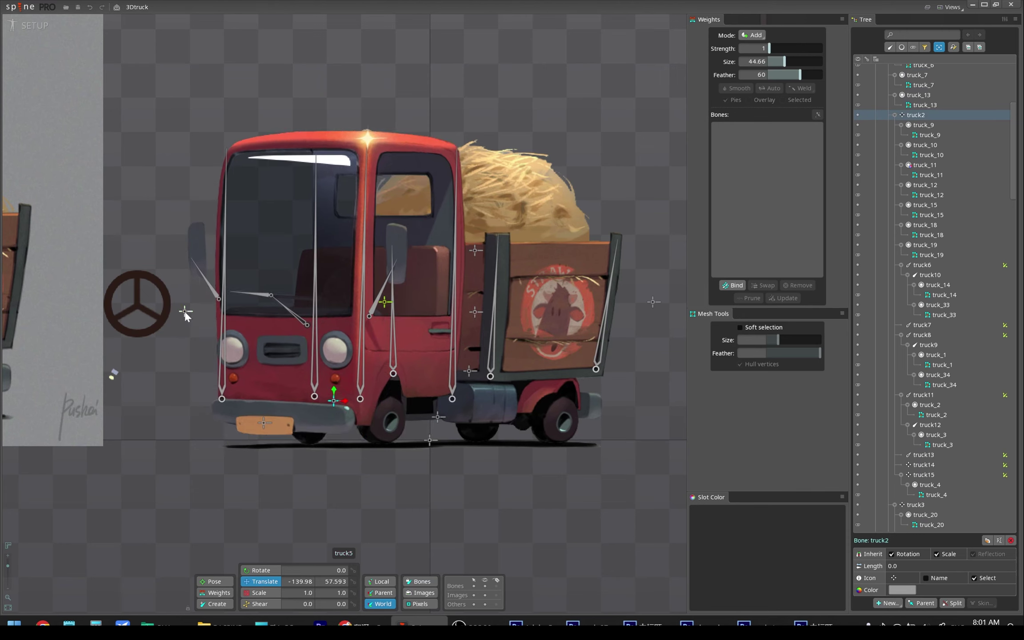
key(ctrl+z)
drag(427, 439, 425, 354)
key(ctrl+z)
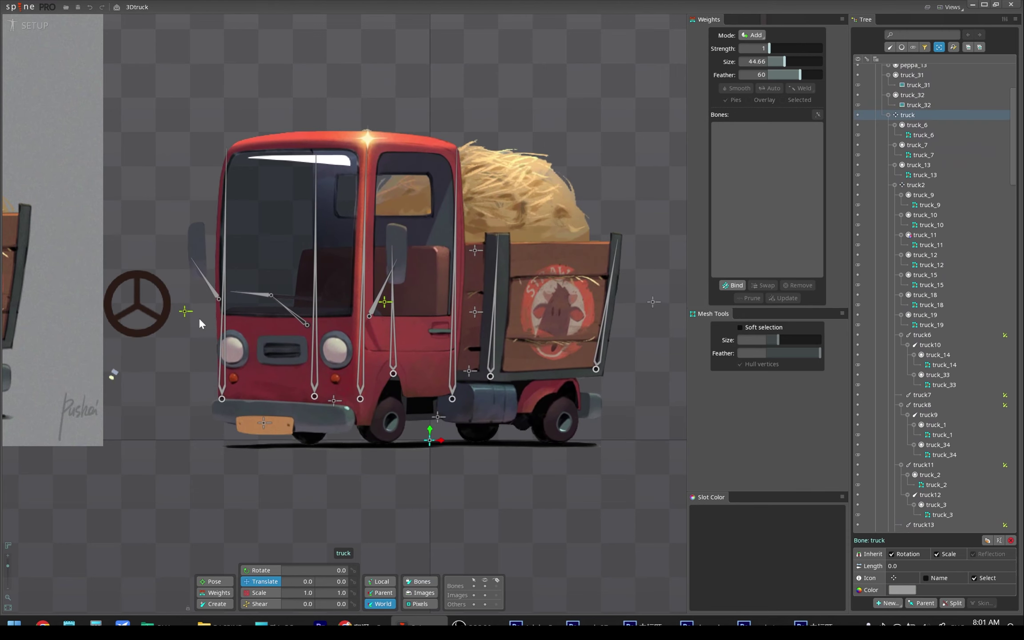
drag(183, 320, 182, 326)
key(ctrl+z)
key(ctrl+z)
key(ctrl+z)
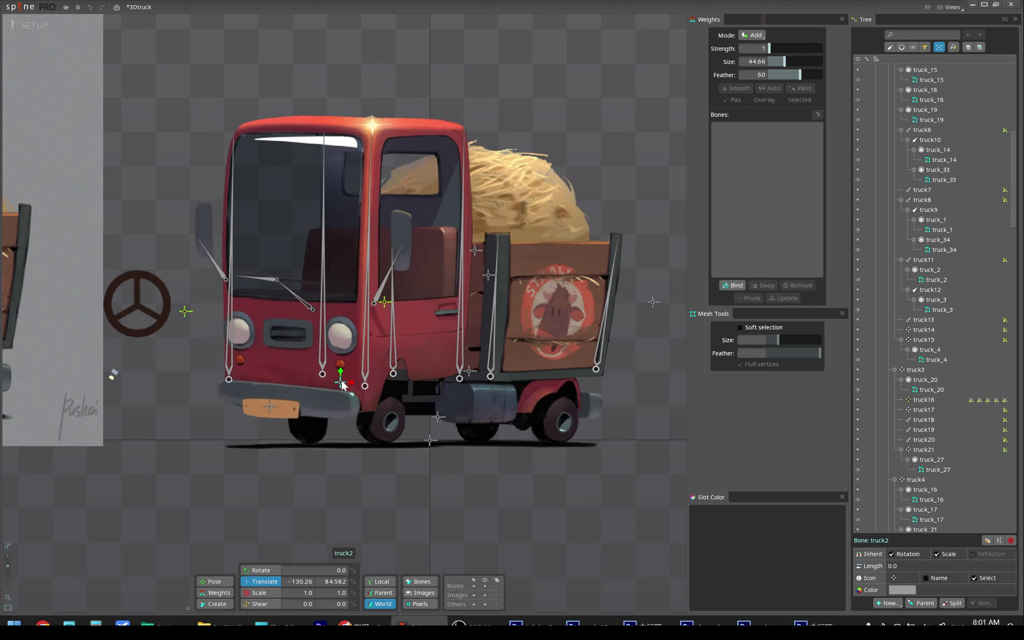
key(ctrl+z)
key(ctrl+z)
key(ctrl+z)
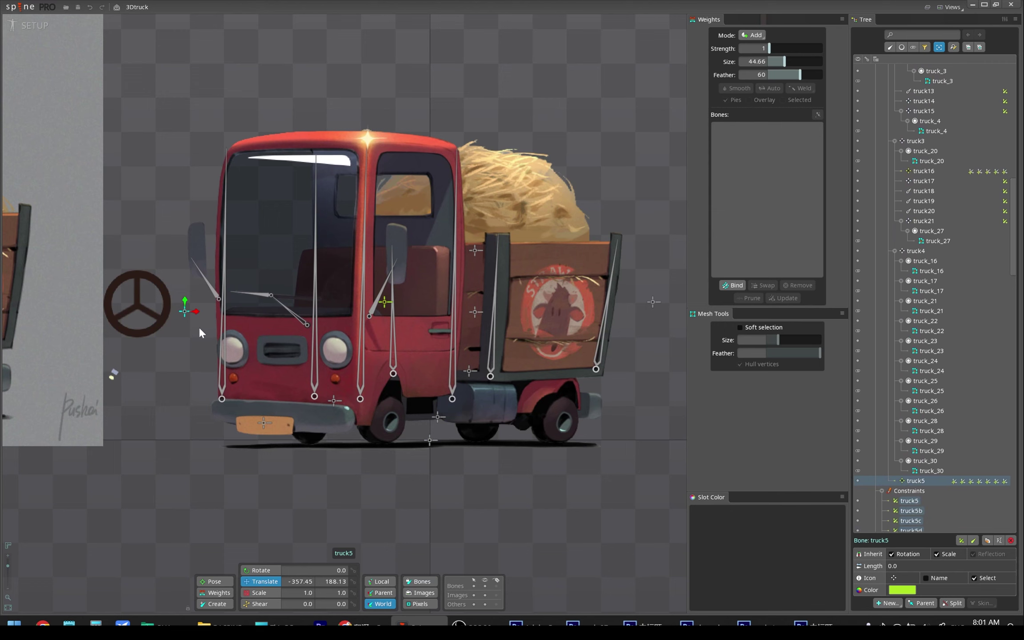
Make truck2 the parent of truck5, then test the cab and bed movement.
key(p)
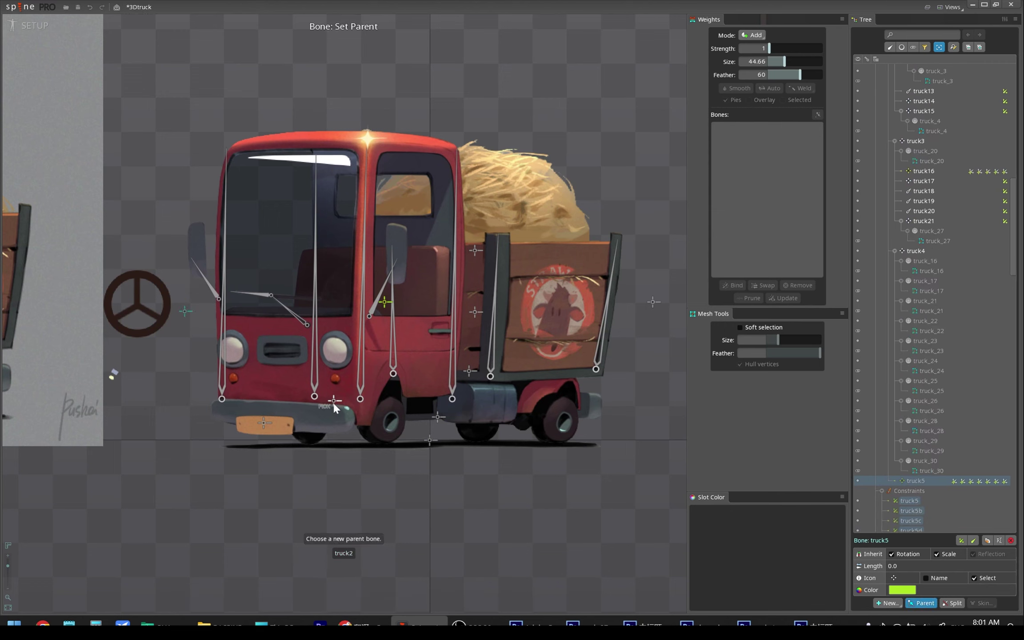
click(334, 401)
mouse_move(186, 312)
mouse_down()
mouse_move(261, 320)
mouse_move(204, 286)
mouse_up()
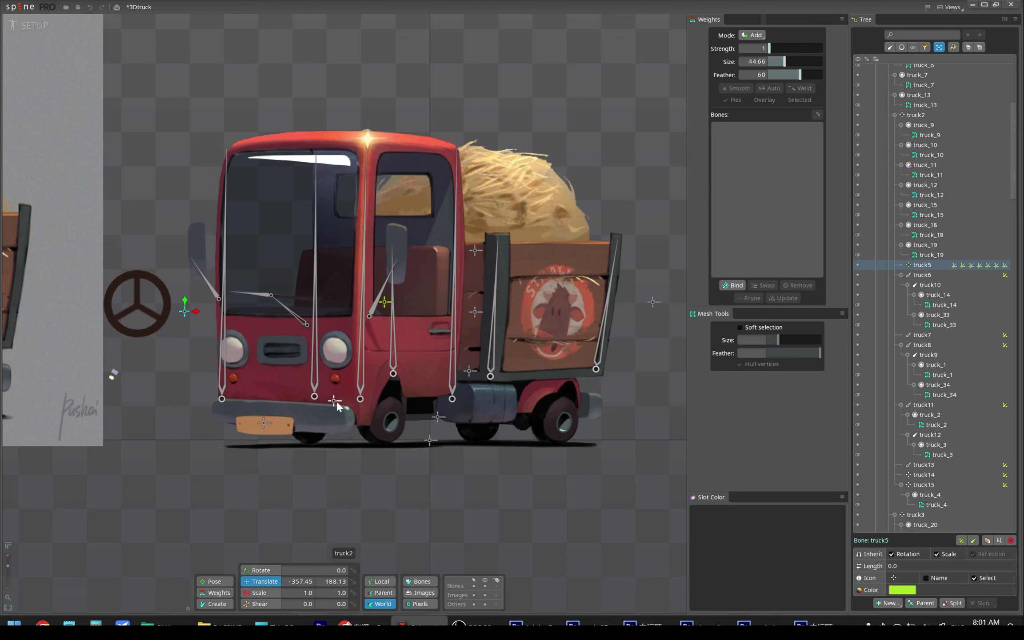
mouse_move(335, 402)
mouse_down()
mouse_move(342, 368)
mouse_move(335, 400)
mouse_up()
drag(469, 370, 528, 360)
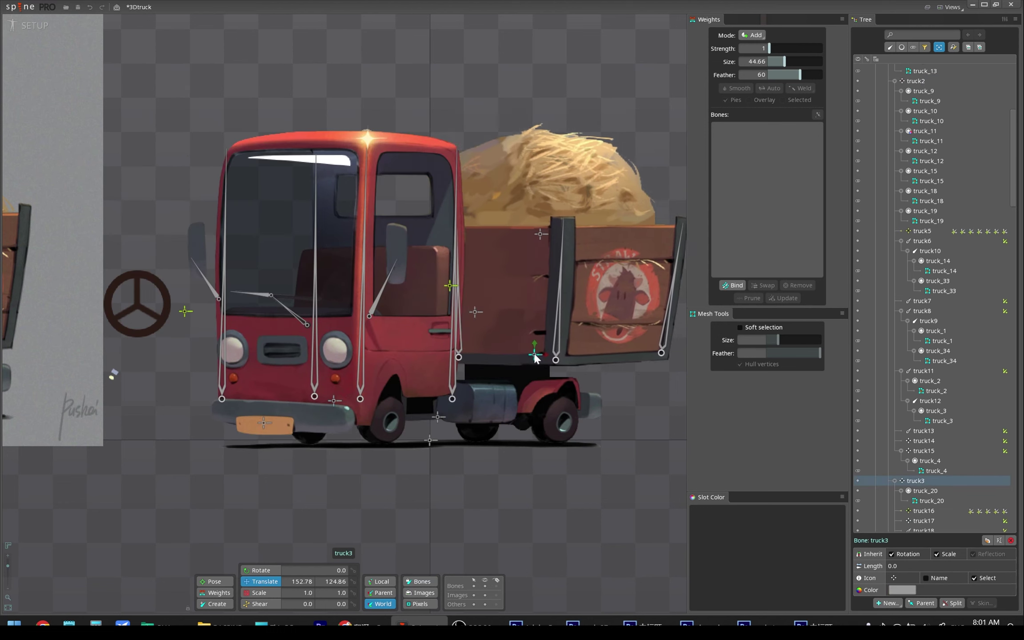
key(ctrl+z)
key(ctrl+s)
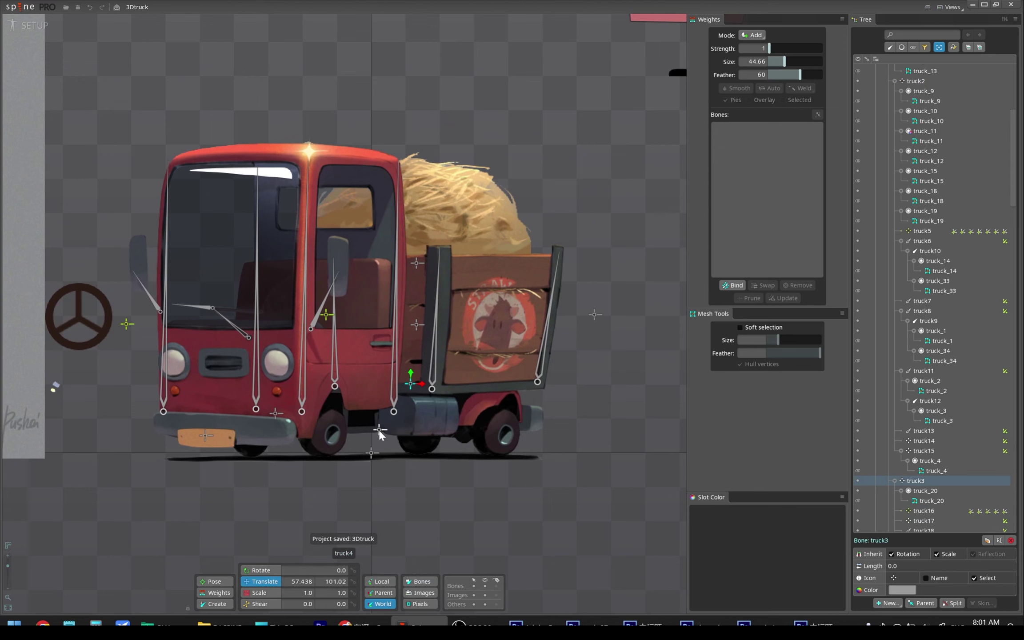
mouse_move(378, 428)
mouse_down()
mouse_move(402, 448)
mouse_move(387, 462)
mouse_up()
key(ctrl+s)
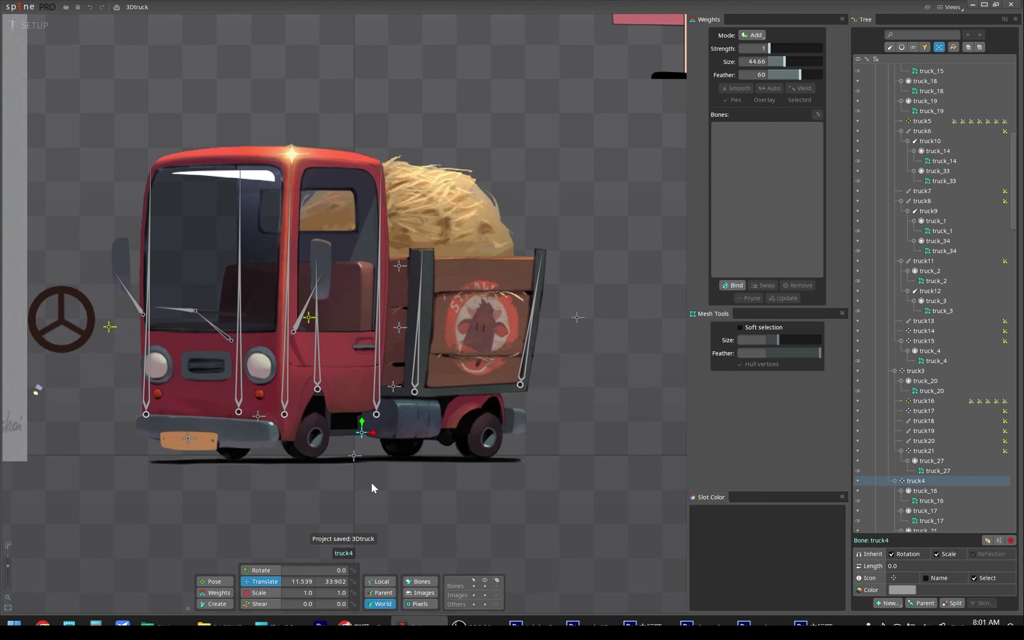
click(109, 327)
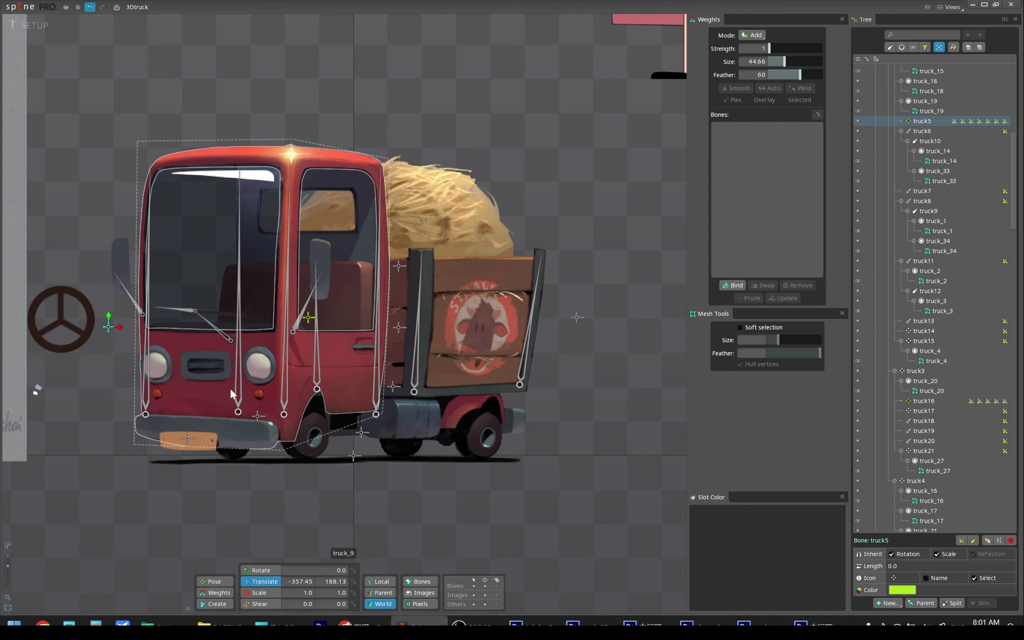
click(350, 421)
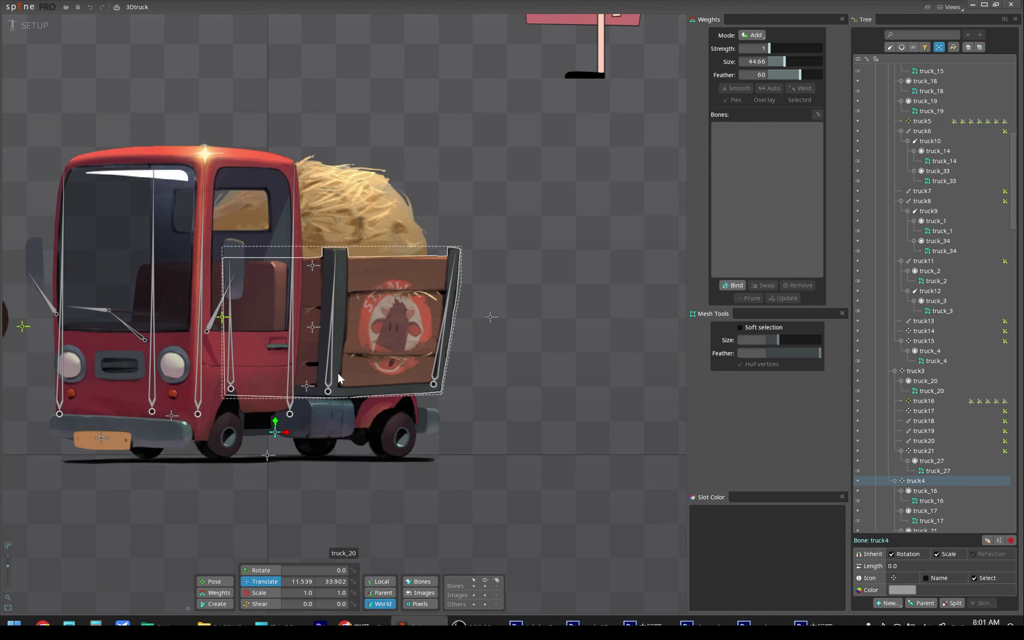
click(336, 392)
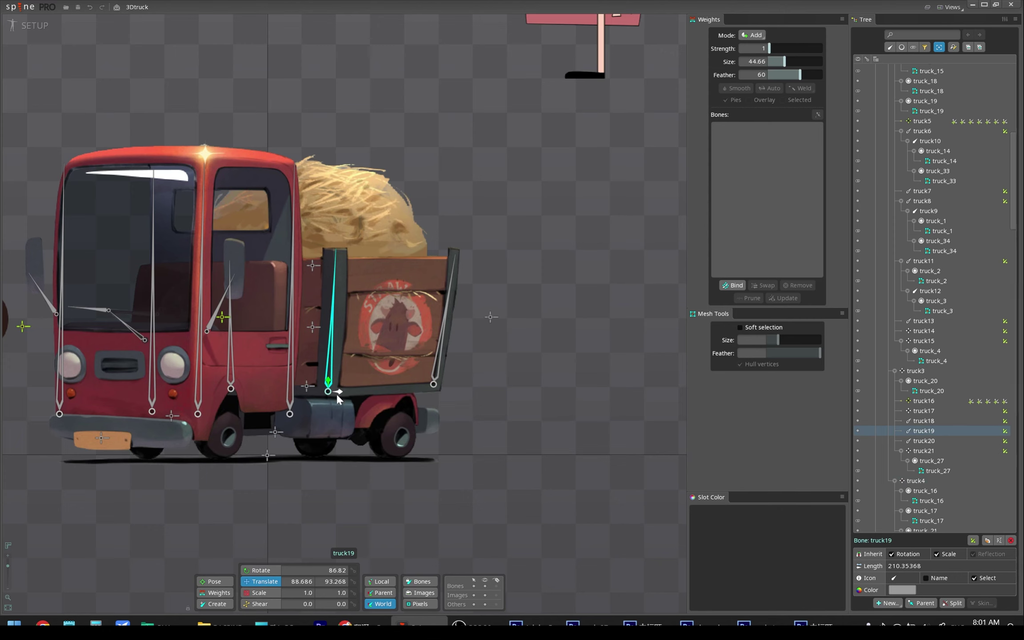
Add a new bone truck22 under truck19 at the truck's underside.
click(322, 418)
click(329, 359)
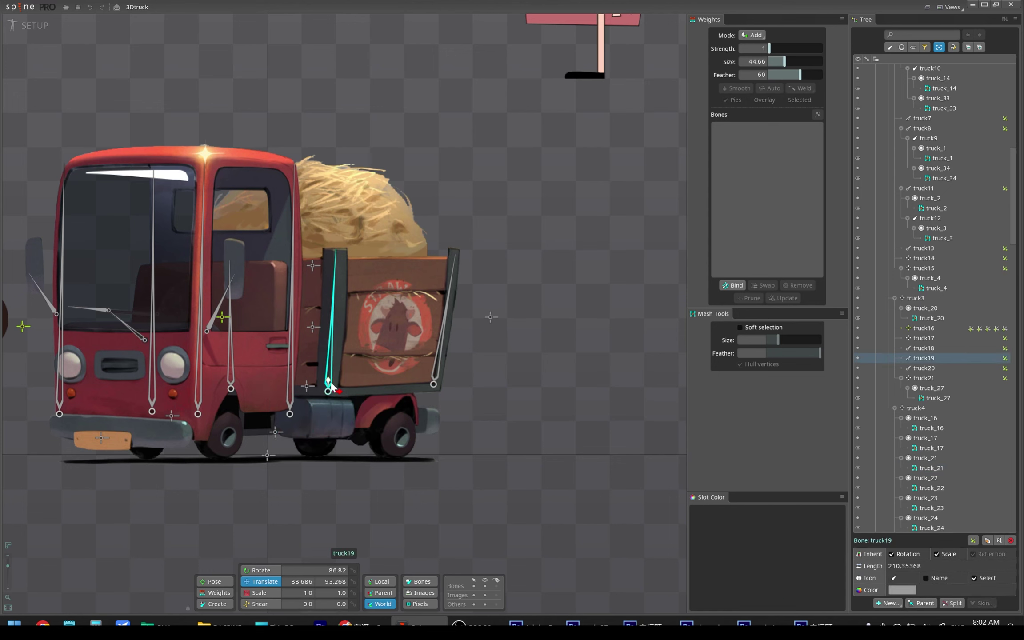
drag(328, 390, 344, 395)
key(ctrl+z)
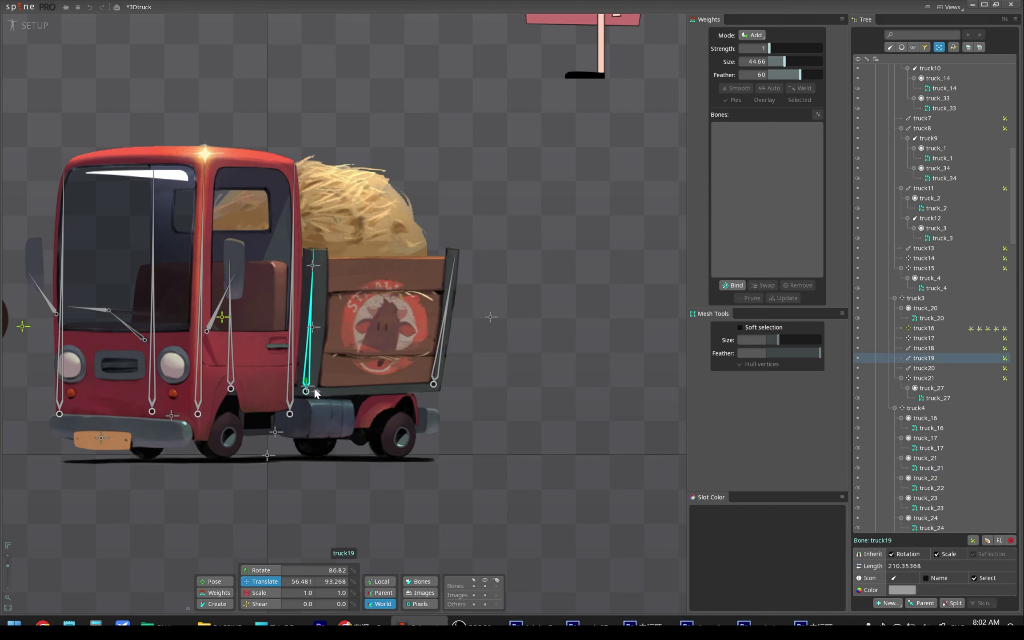
click(331, 418)
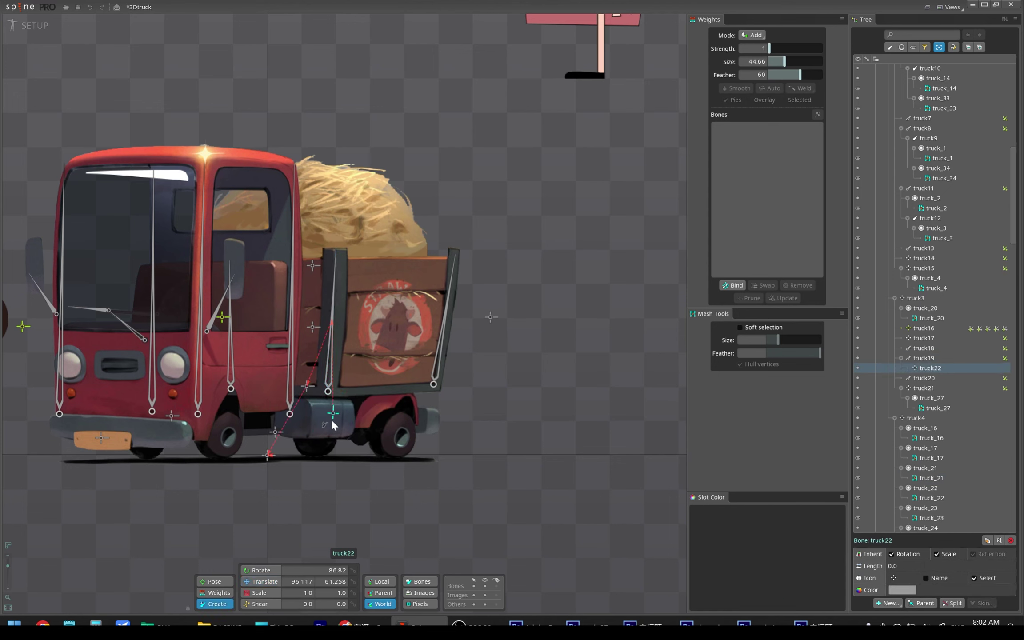
key(v)
drag(331, 417, 314, 418)
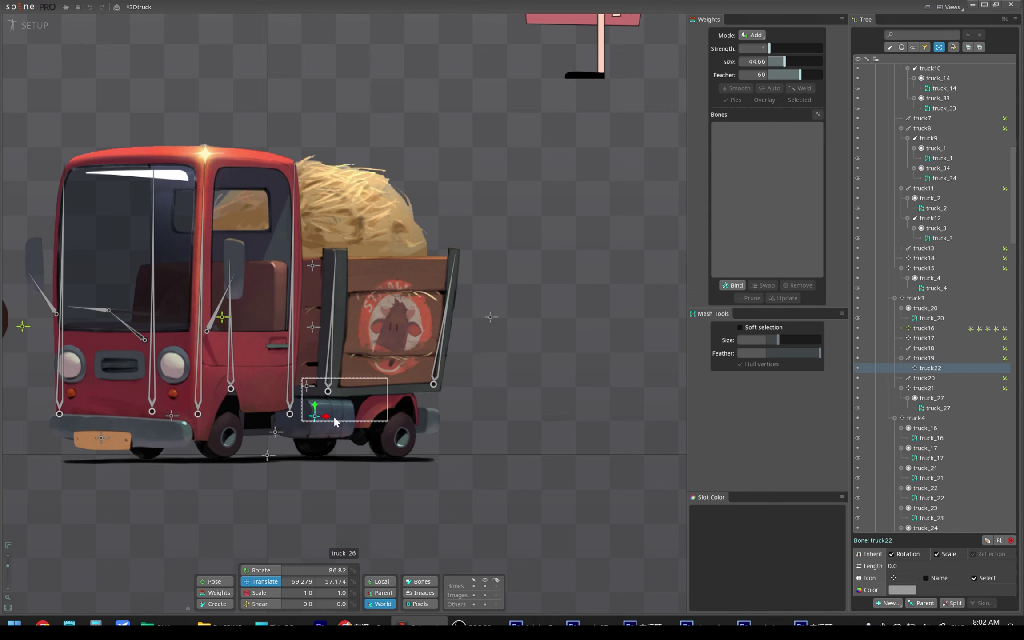
Reparent slot truck_21 onto bone truck22 in the Tree.
click(296, 431)
click(290, 414)
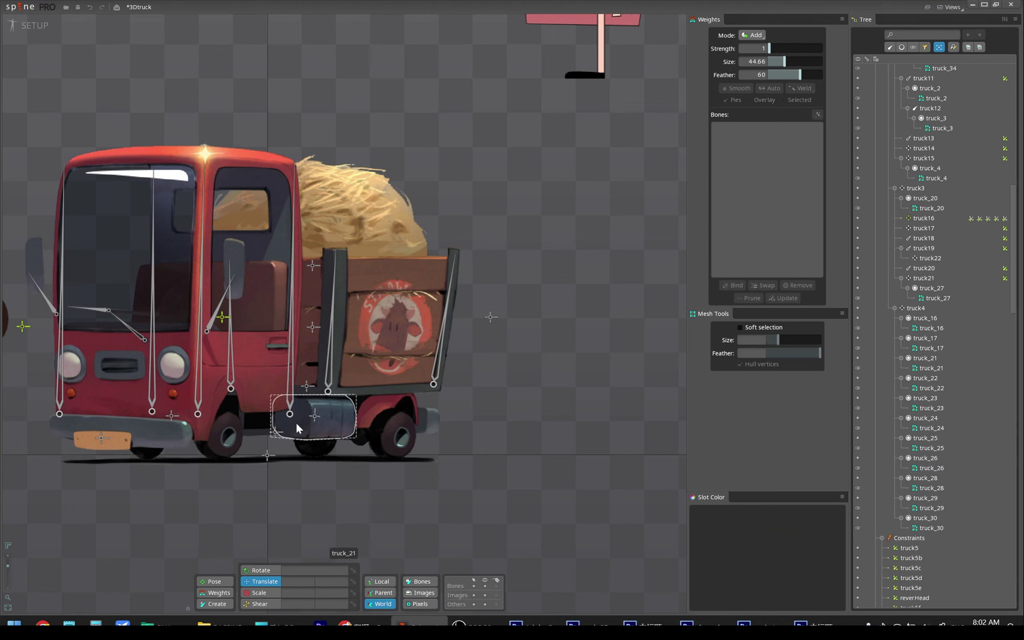
click(338, 404)
click(916, 358)
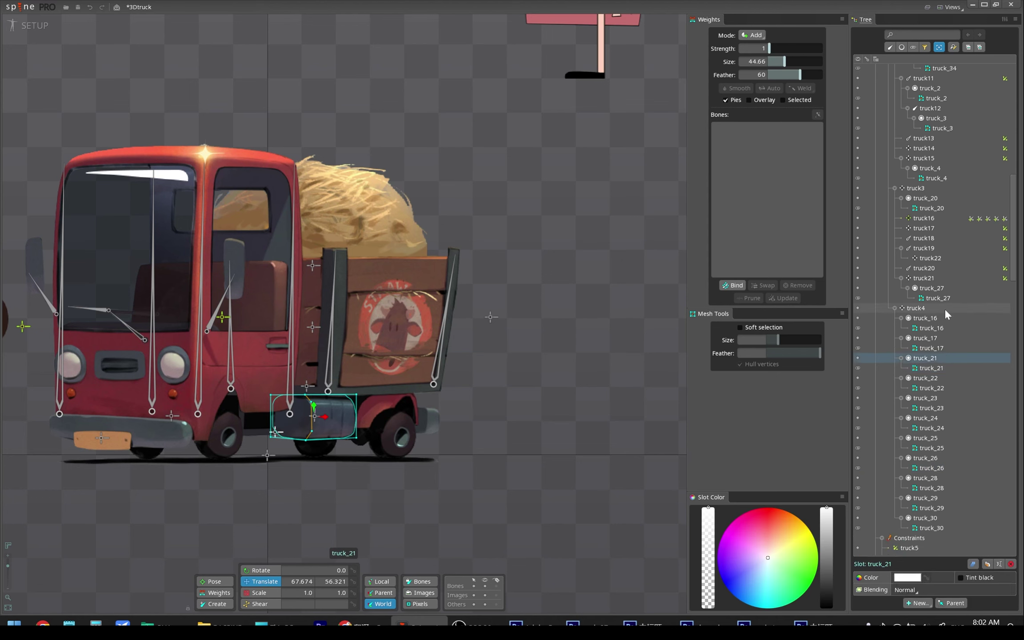
drag(926, 353, 928, 266)
click(930, 259)
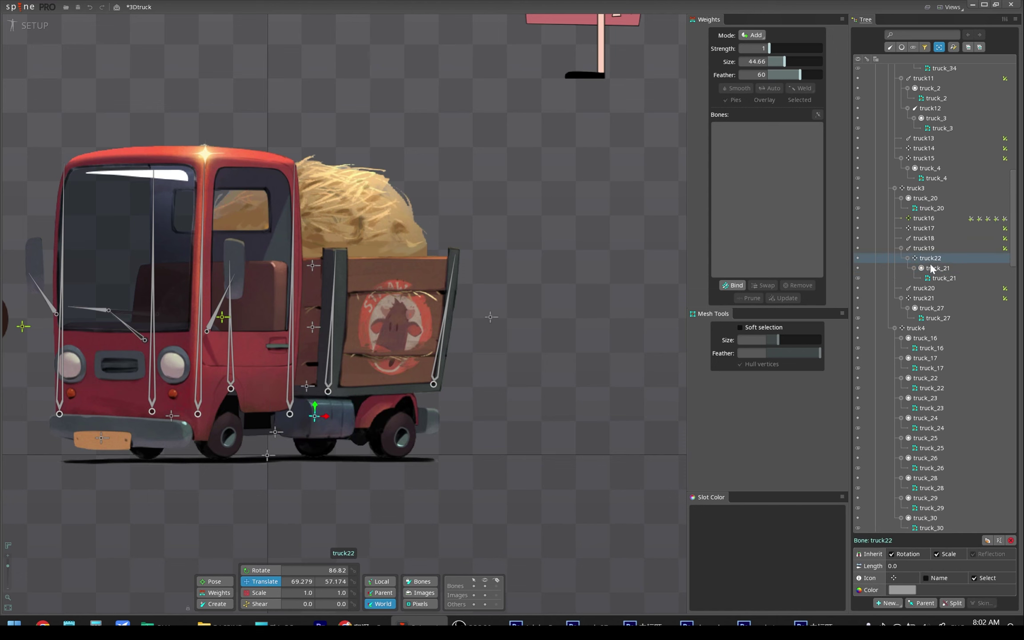
Try animate mode with truck19 selected, then return to setup mode and save the project.
click(329, 367)
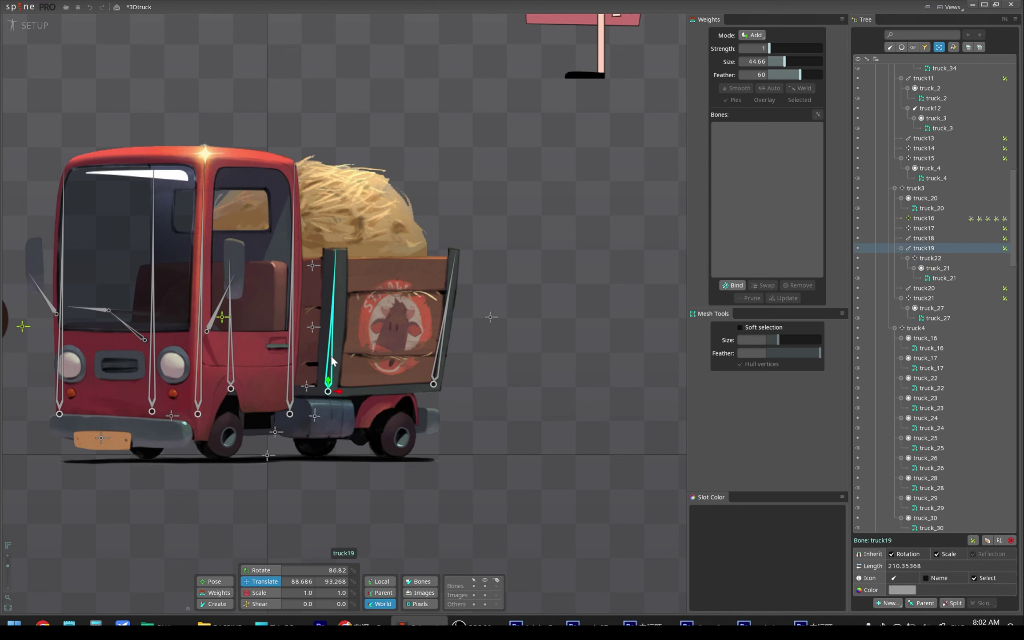
click(28, 26)
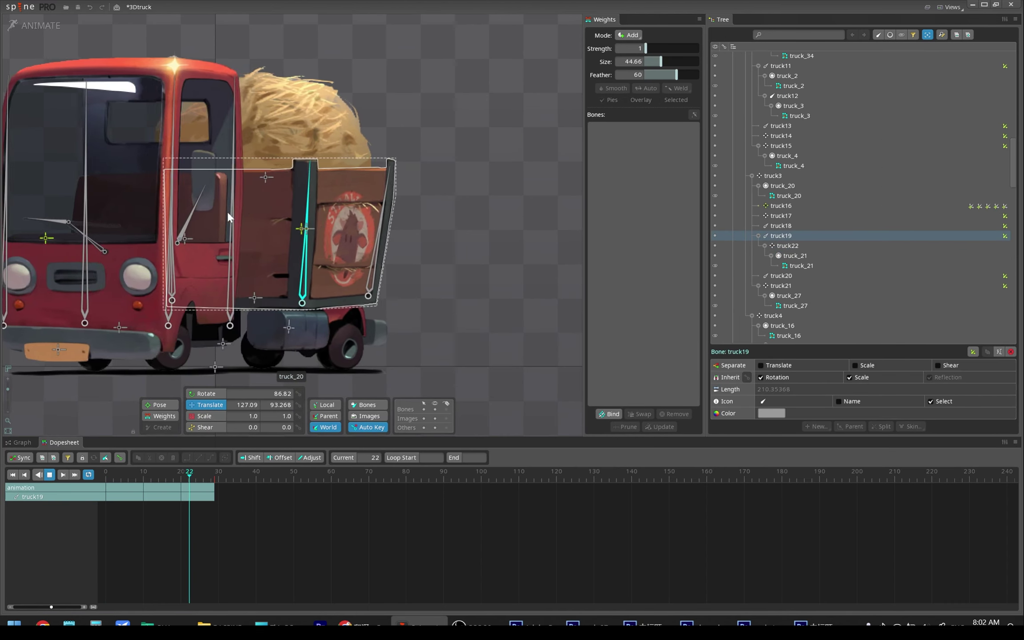
key(space)
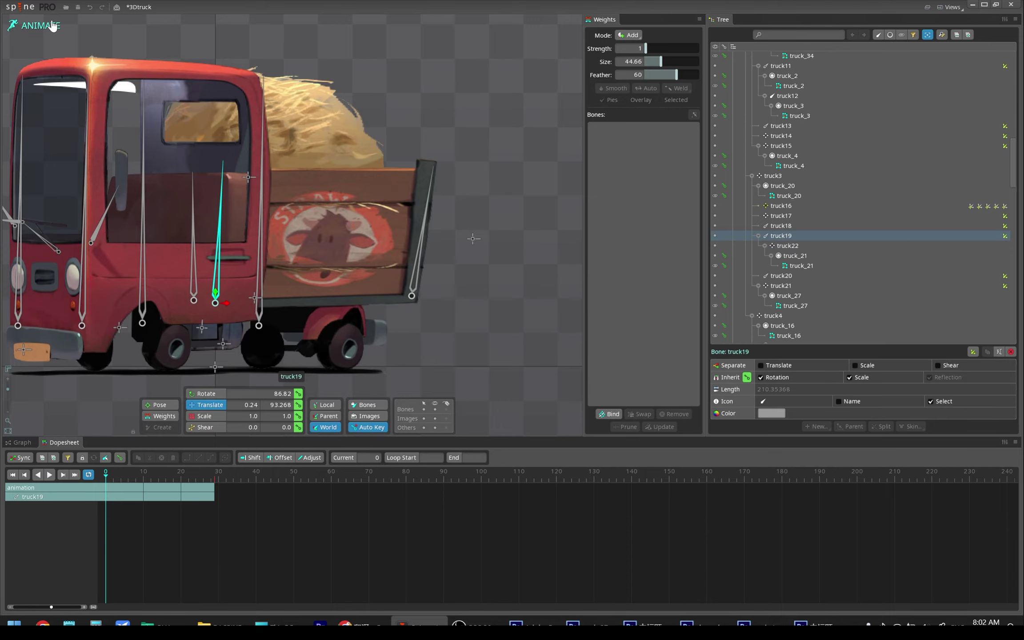
click(29, 26)
key(ctrl+s)
Preview the animation with truck_21 selected, then stop it and return to setup.
click(332, 416)
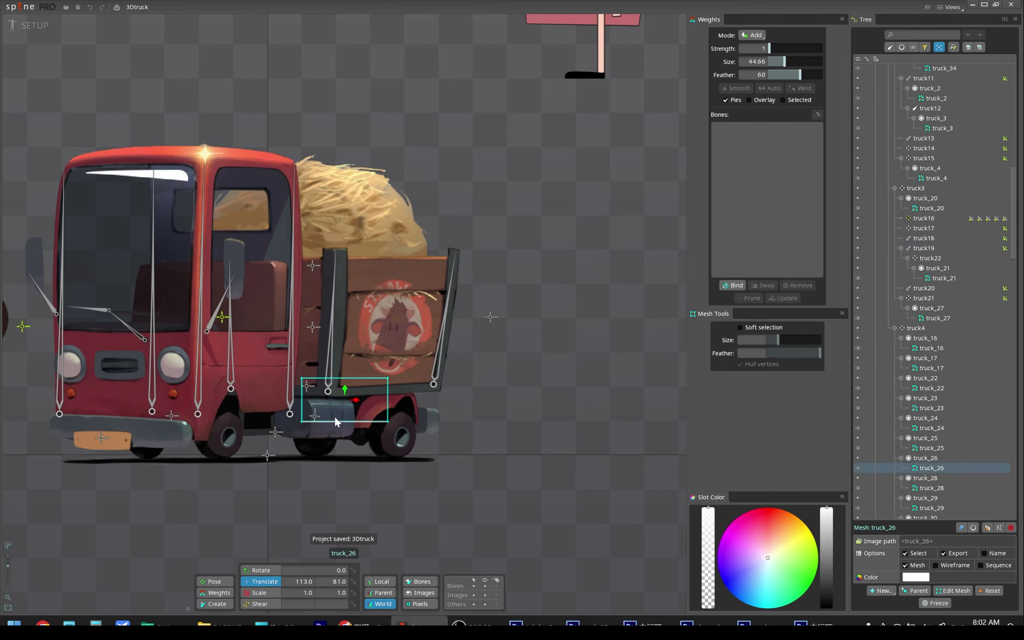
click(29, 26)
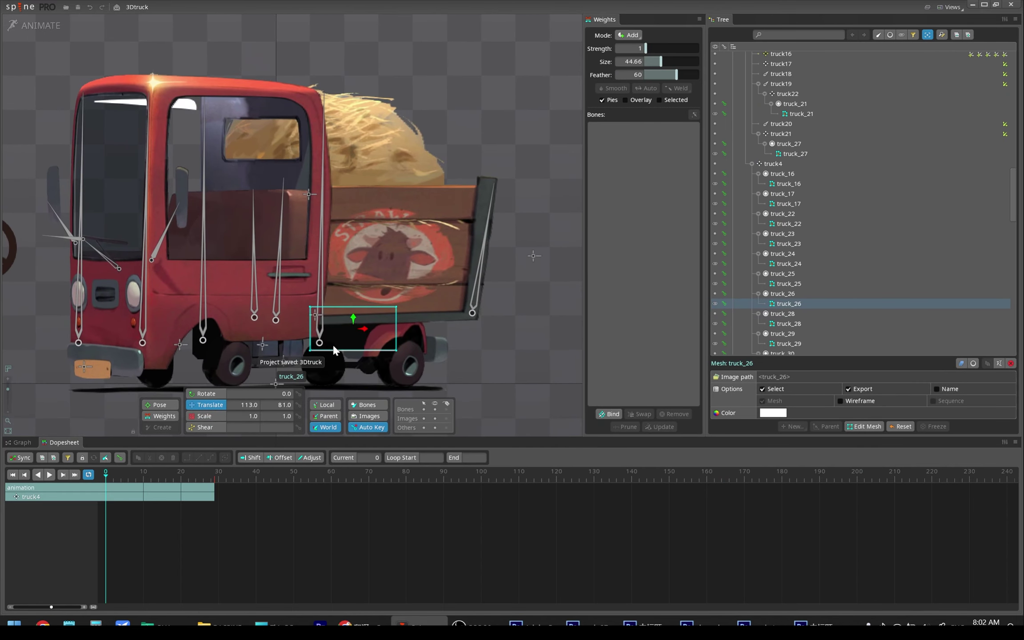
click(328, 342)
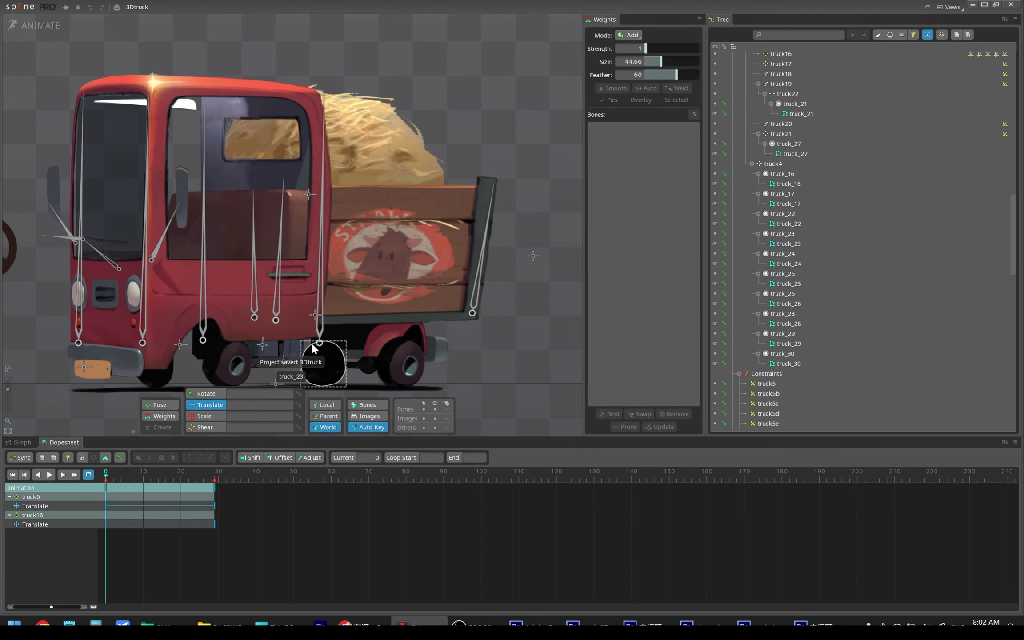
click(271, 341)
key(space)
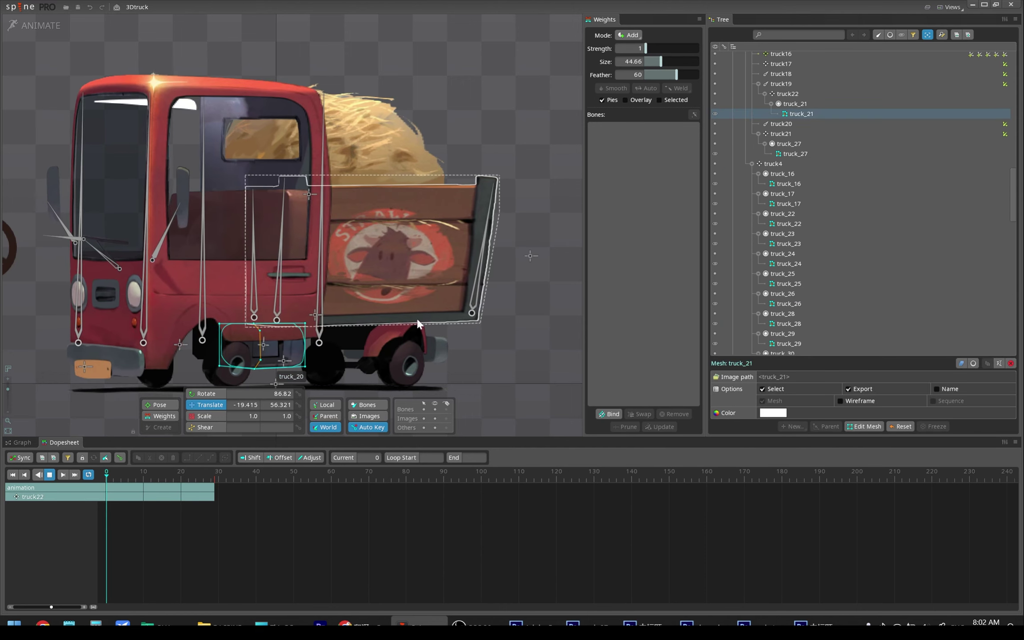
key(space)
click(53, 39)
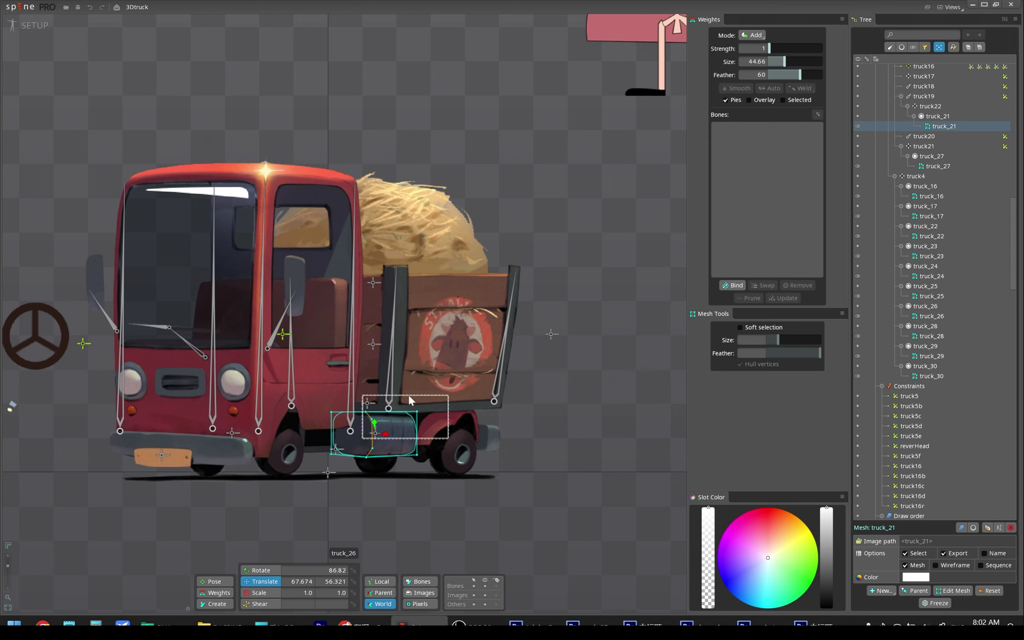
Shift truck16 to reshape the rear bed, then bind bones to mesh truck_21 and save.
drag(551, 333, 282, 334)
key(ctrl+s)
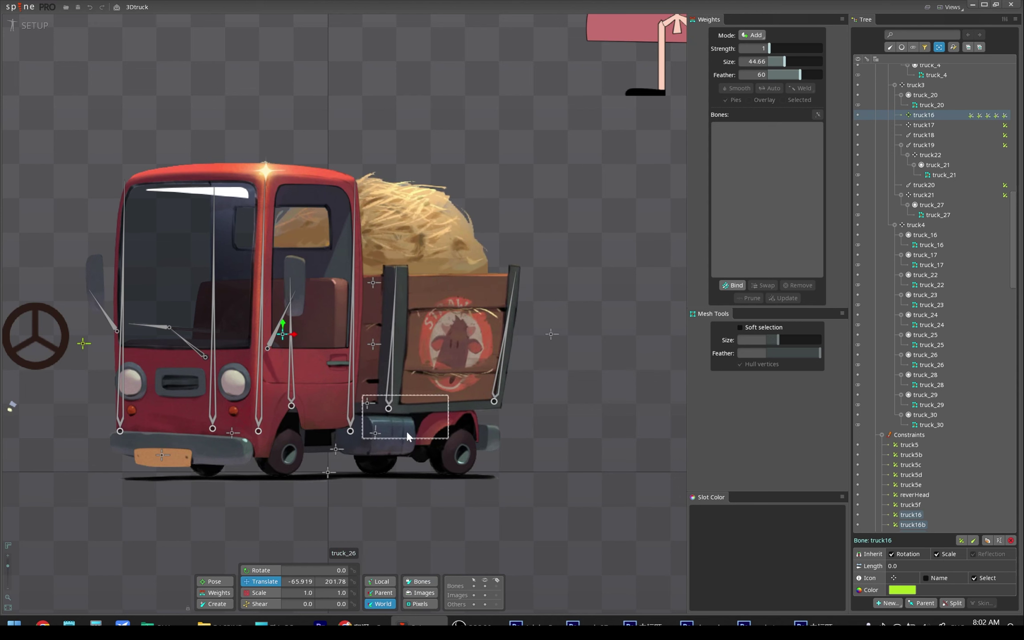
click(385, 441)
click(733, 285)
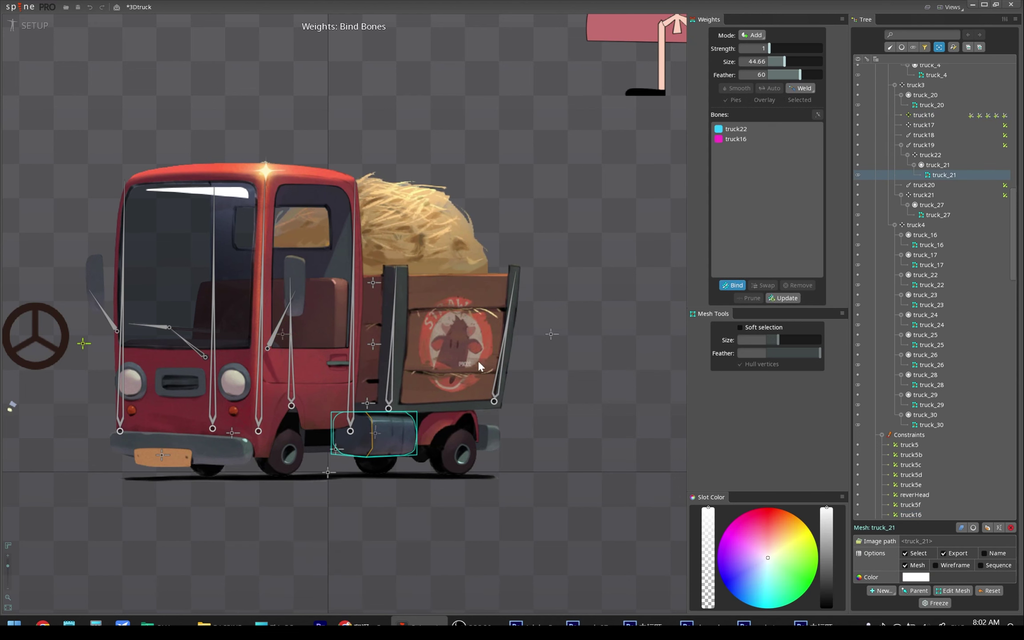
key(Escape)
key(ctrl+s)
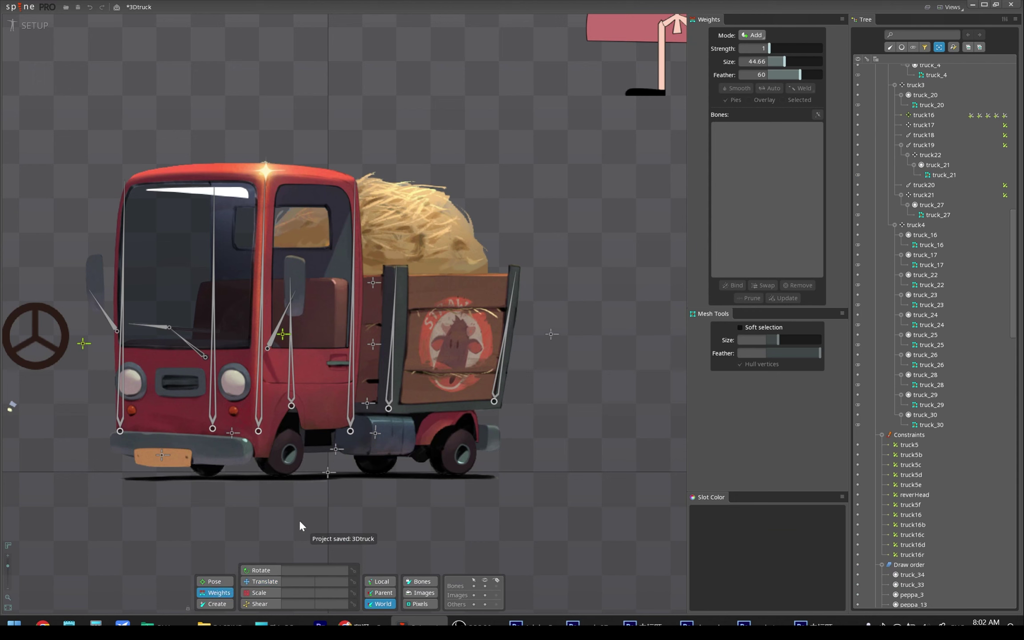
Paint truck16 weight onto truck_21, select truck17, and switch to Animate mode.
click(395, 442)
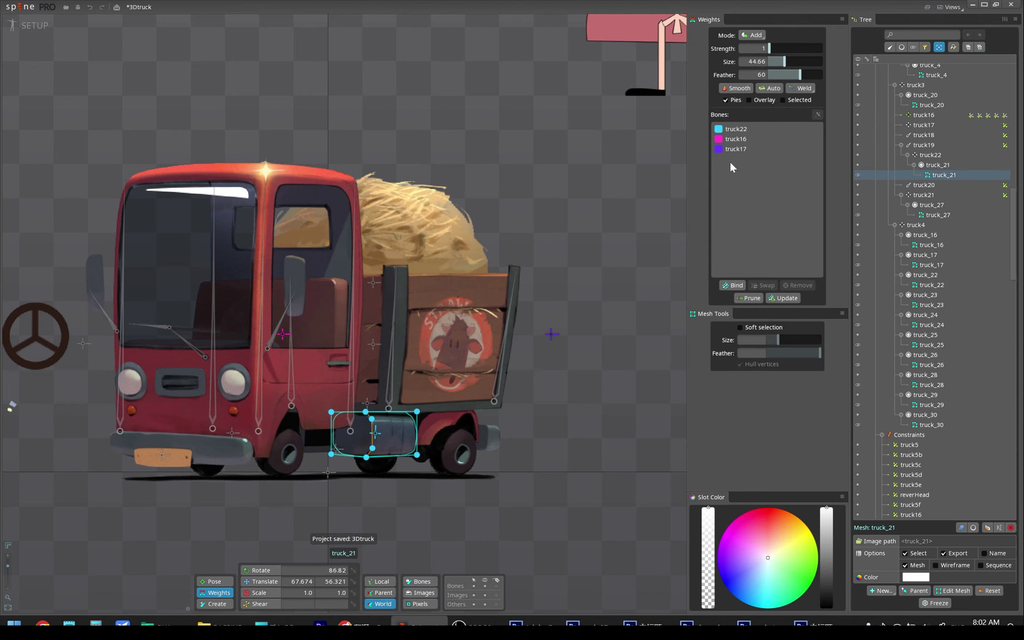
click(748, 138)
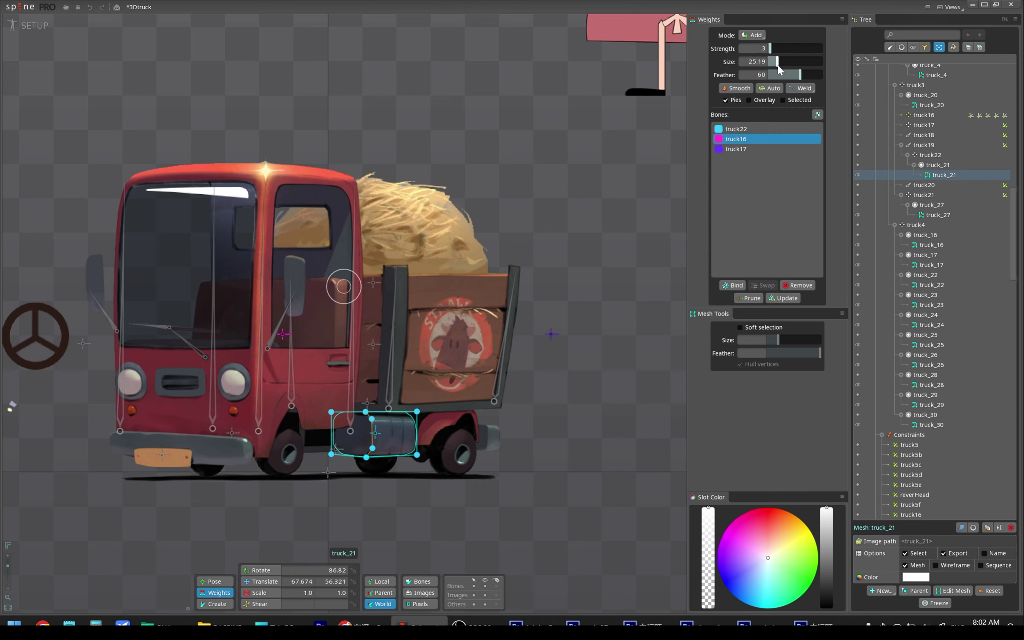
drag(368, 402, 373, 466)
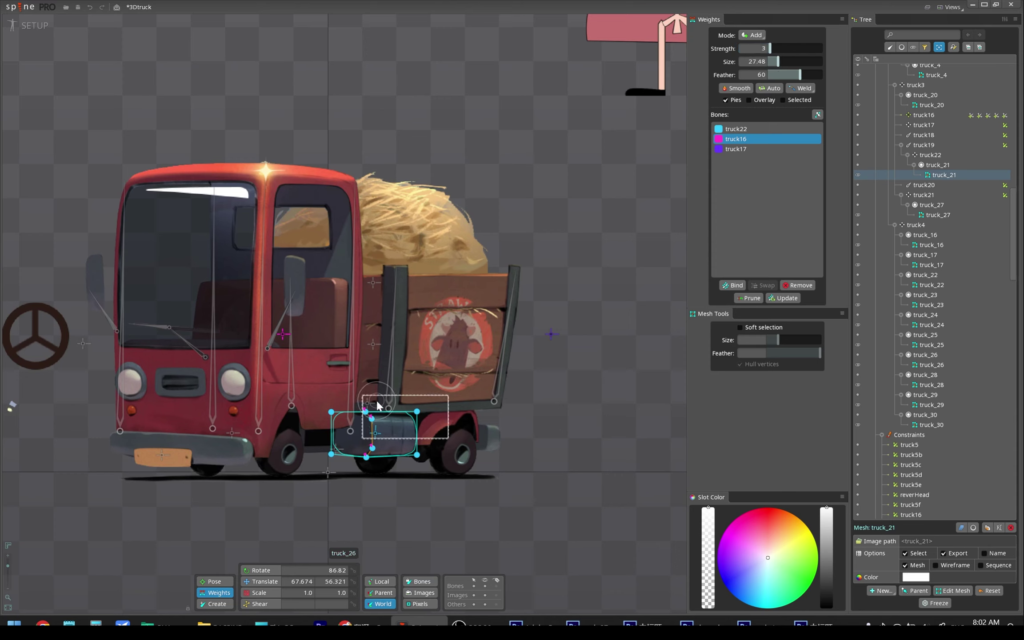
click(755, 150)
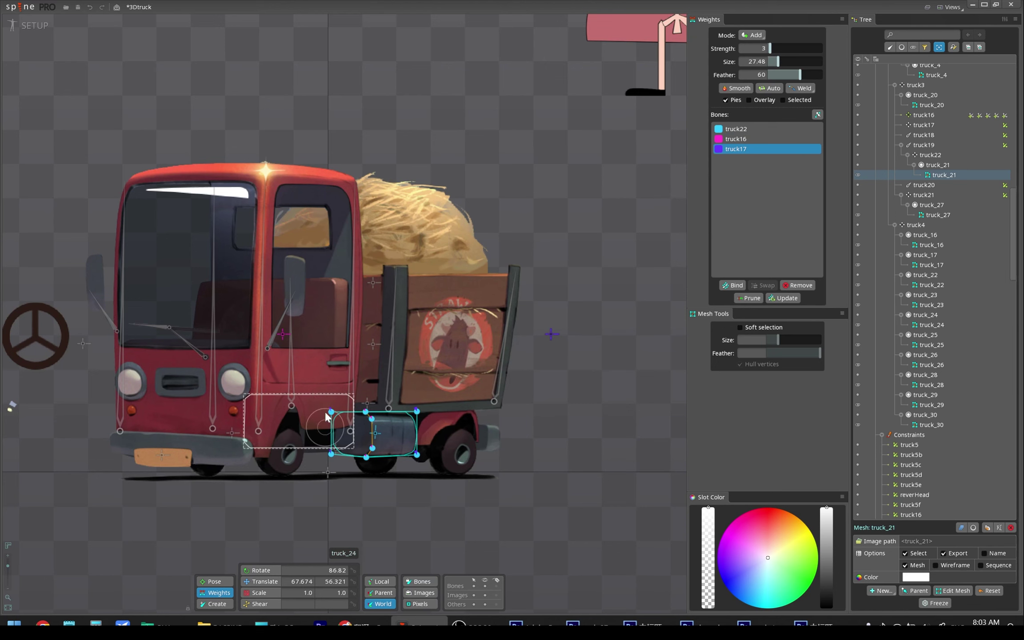
click(33, 25)
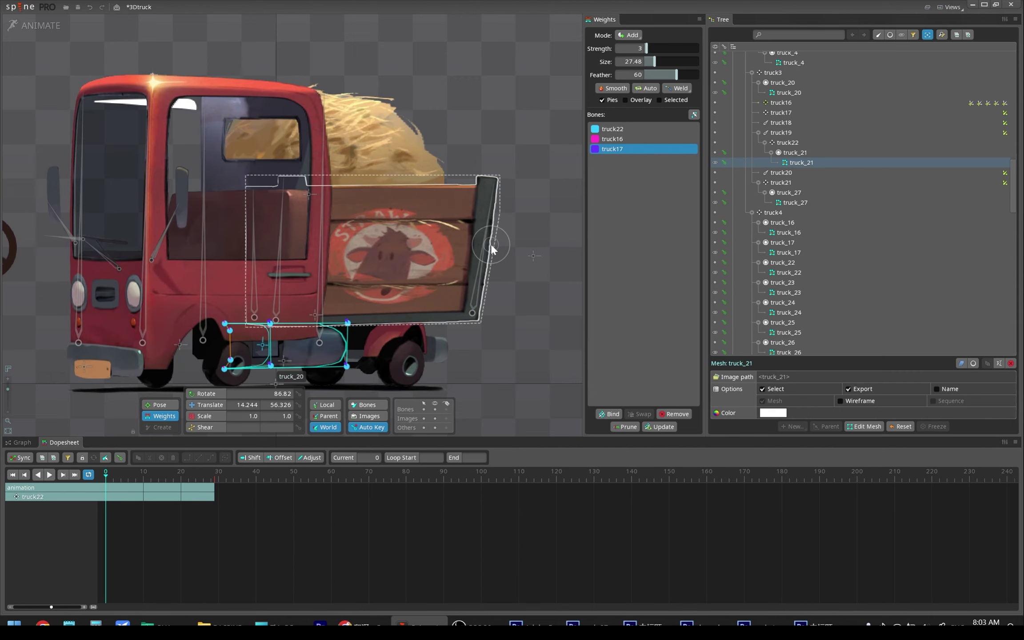
Paint truck16 and truck22 weights onto the left side of the truck_21 mesh.
key(space)
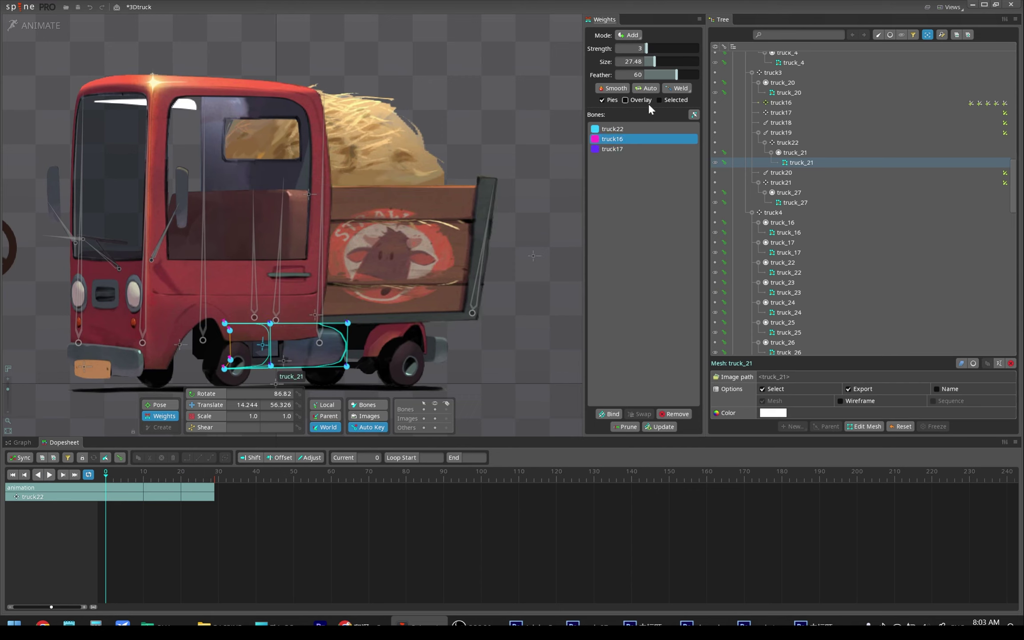
mouse_move(352, 397)
mouse_down()
mouse_move(272, 287)
mouse_move(204, 357)
mouse_up()
click(620, 140)
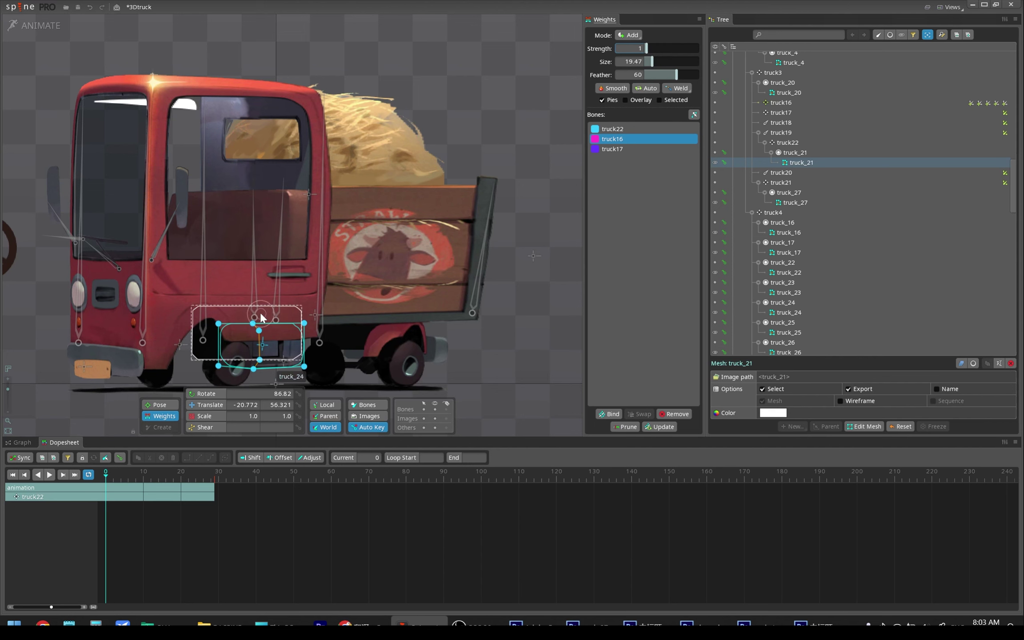
click(617, 130)
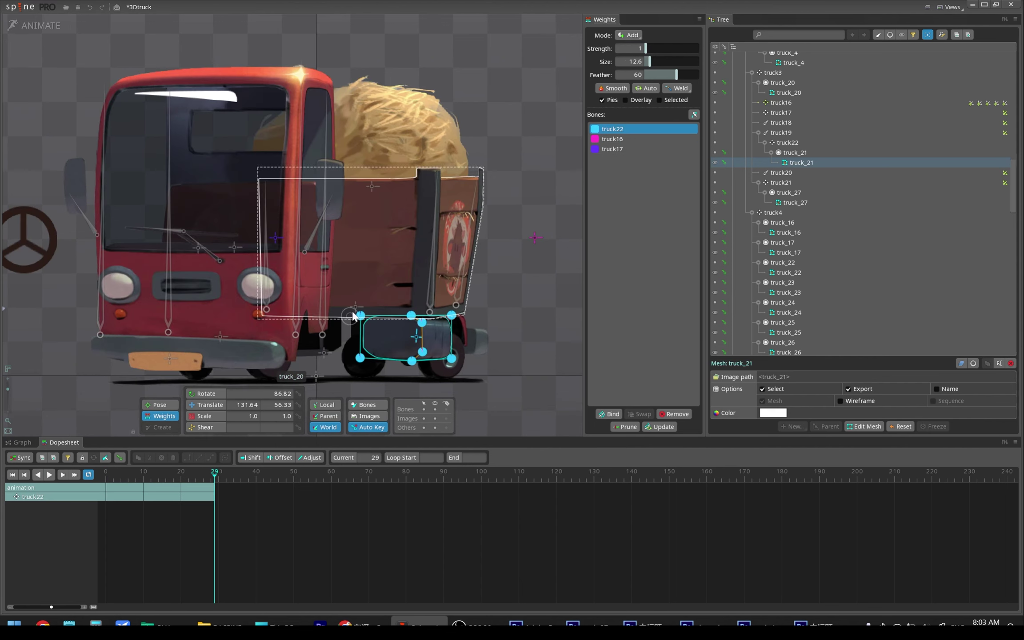
drag(363, 340, 361, 326)
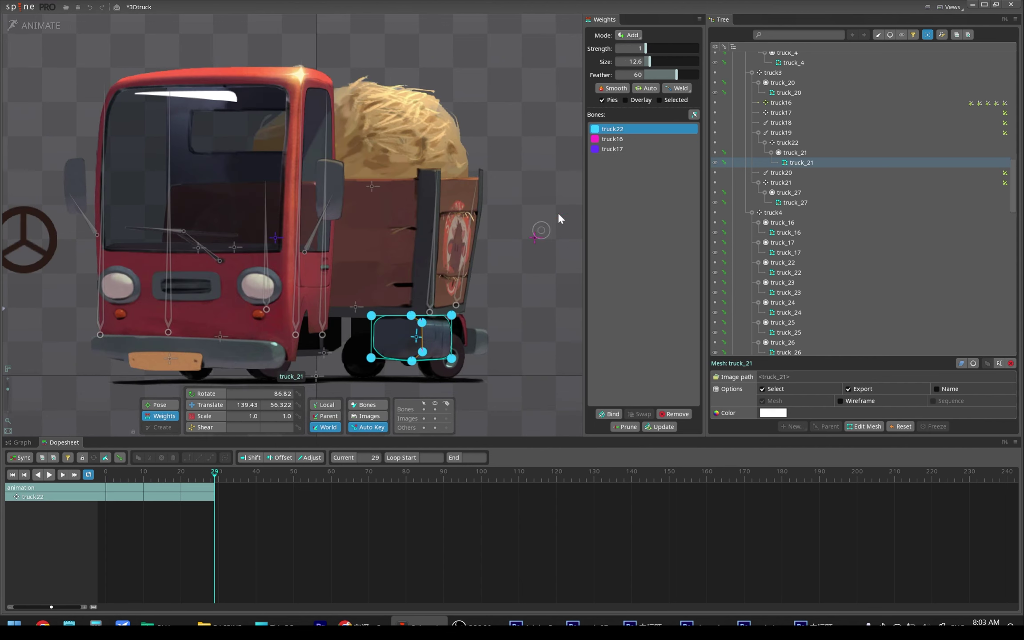
click(612, 139)
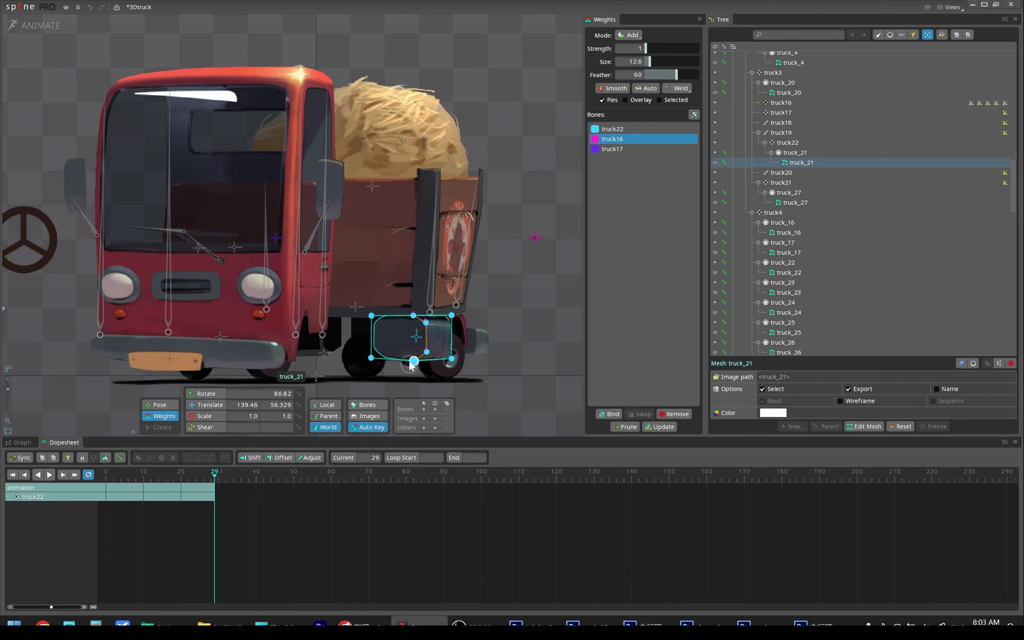
drag(411, 364, 377, 365)
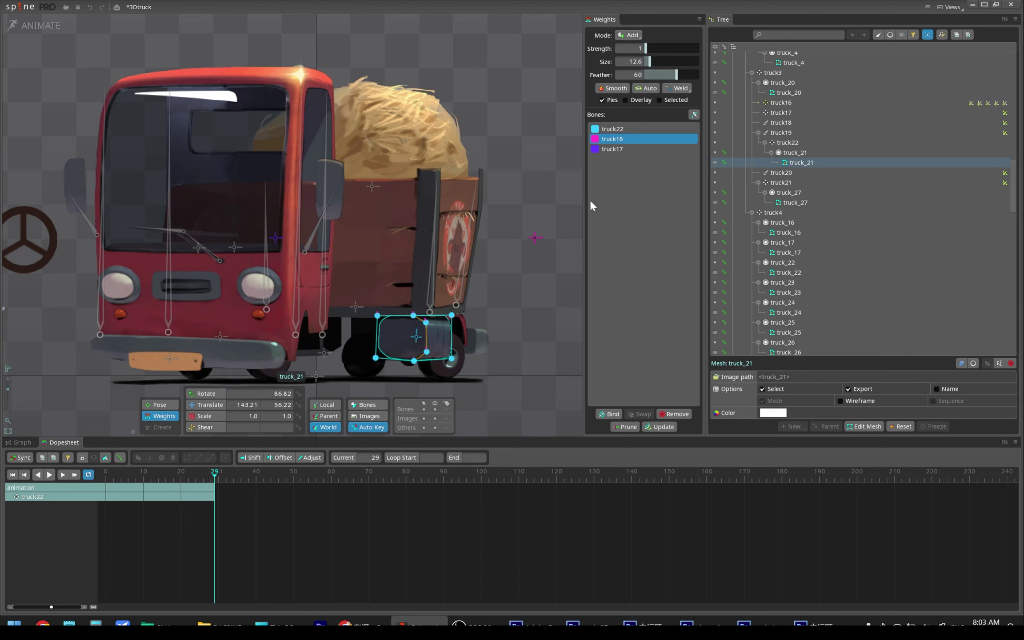
Paint truck17 weight on the upper-right corner and truck16 on the bottom vertex.
click(606, 149)
click(451, 312)
drag(450, 311, 451, 359)
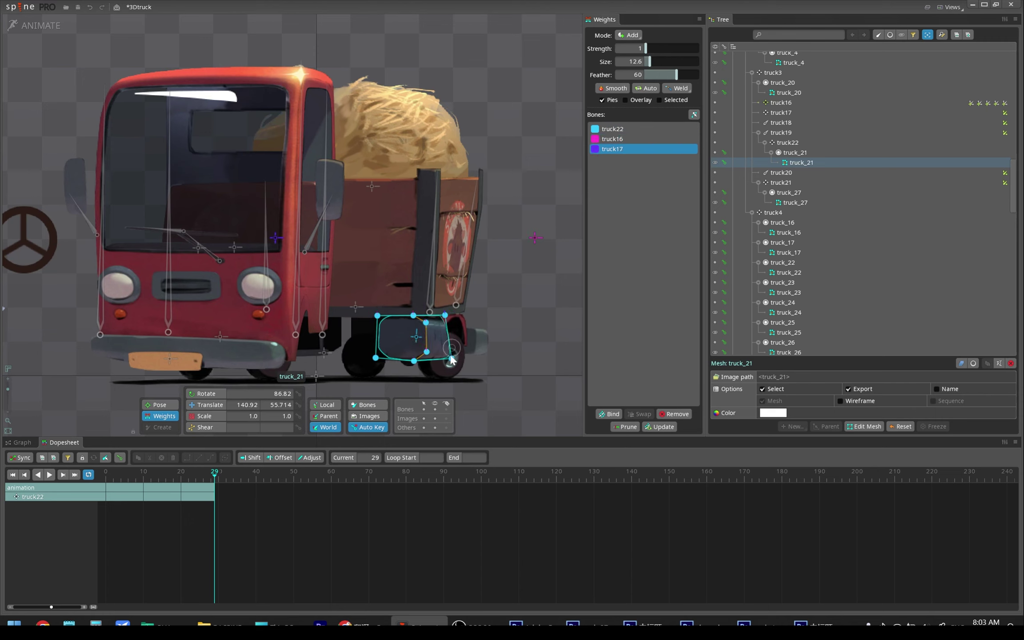
drag(448, 313, 442, 368)
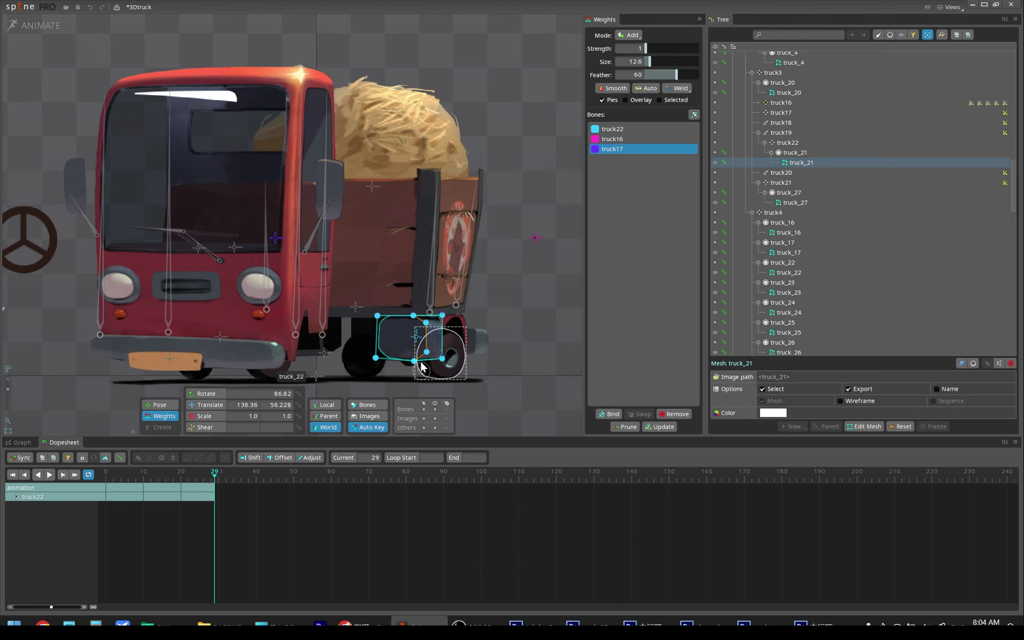
click(619, 139)
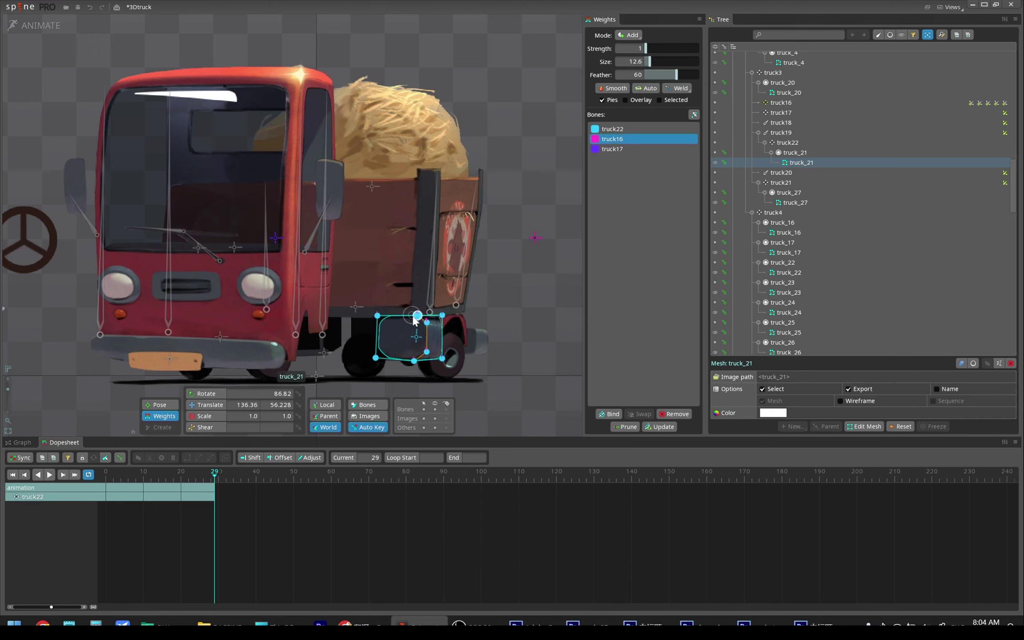
drag(414, 362, 402, 328)
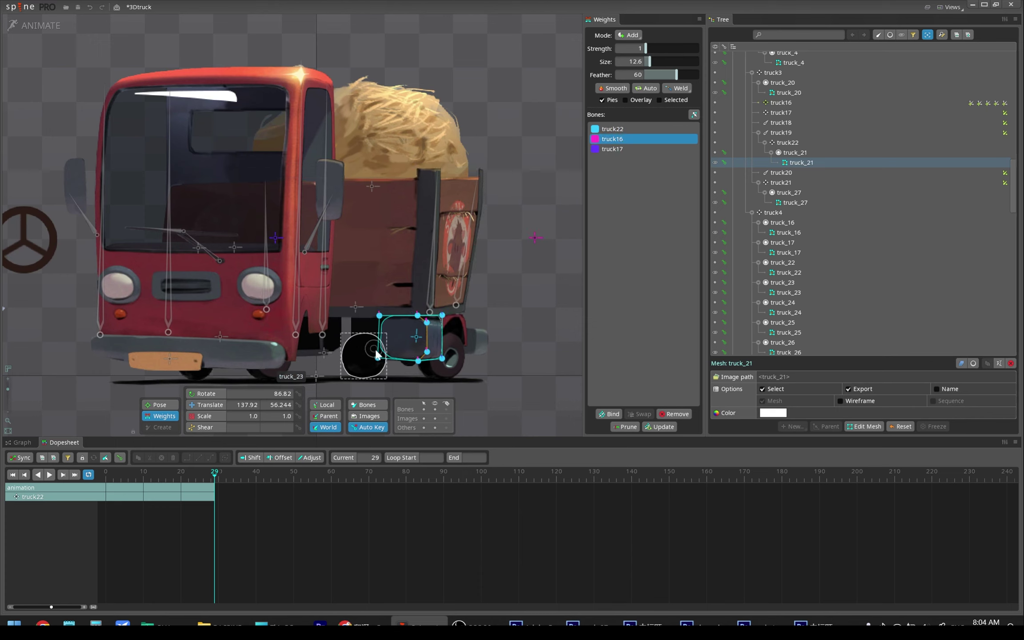
Play the animation to check truck_21's deformation, save, and return to setup mode.
key(l)
click(531, 321)
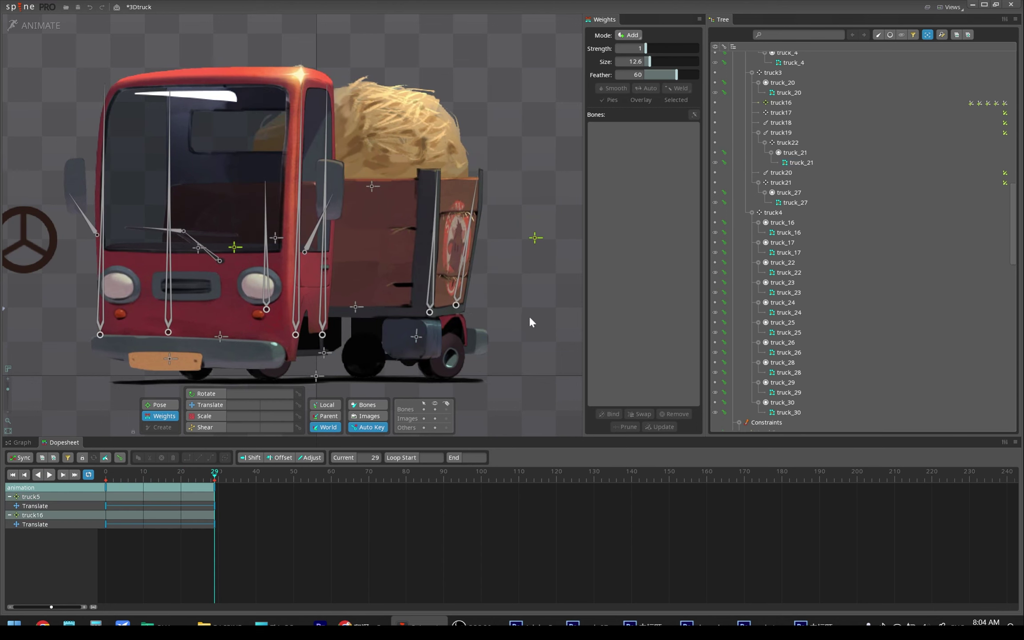
click(331, 341)
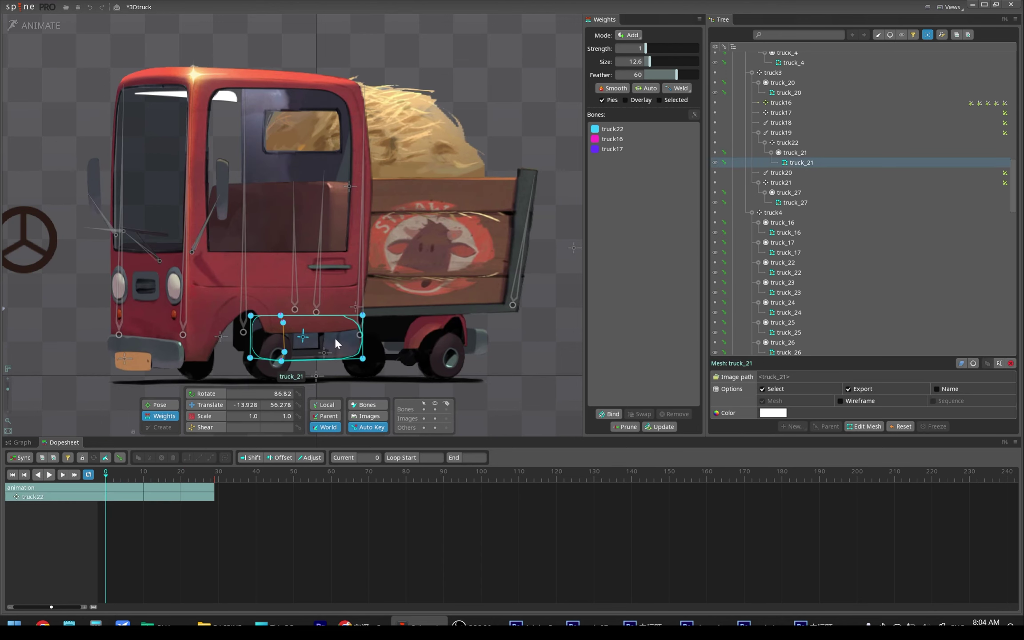
key(l)
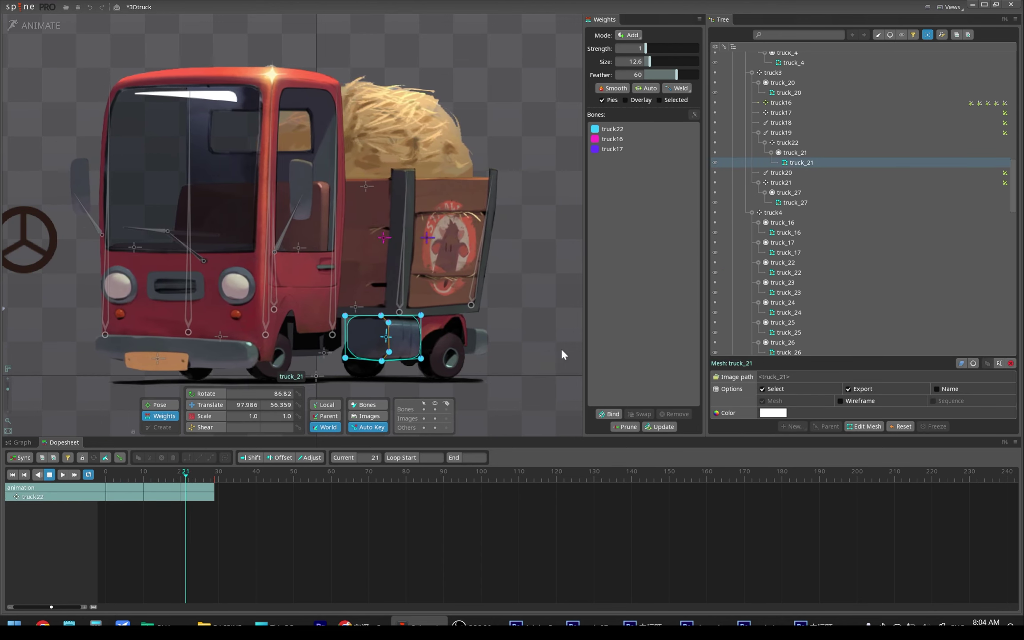
click(556, 334)
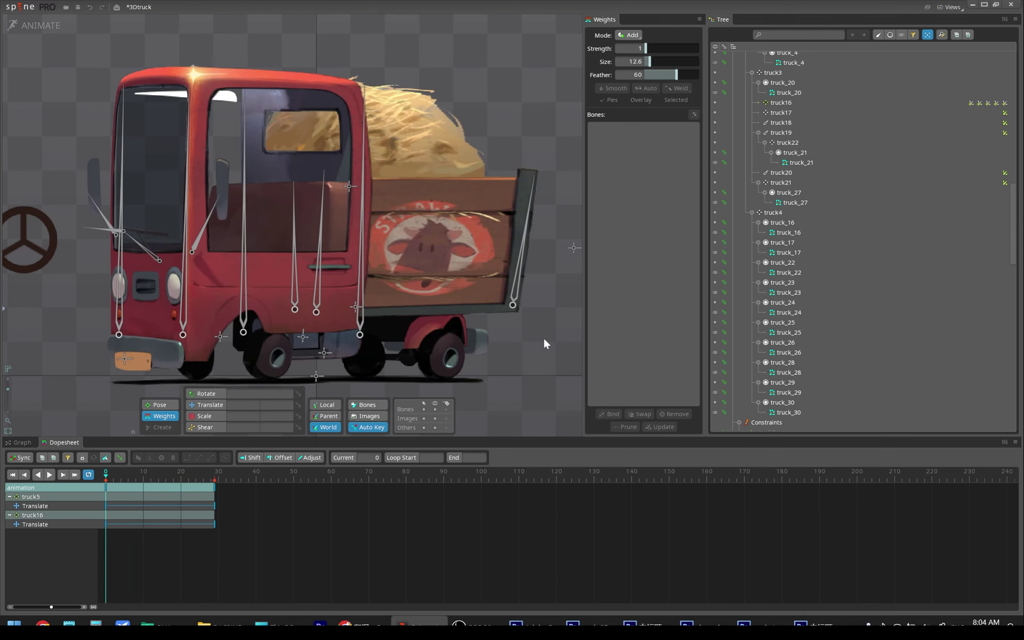
key(ctrl+s)
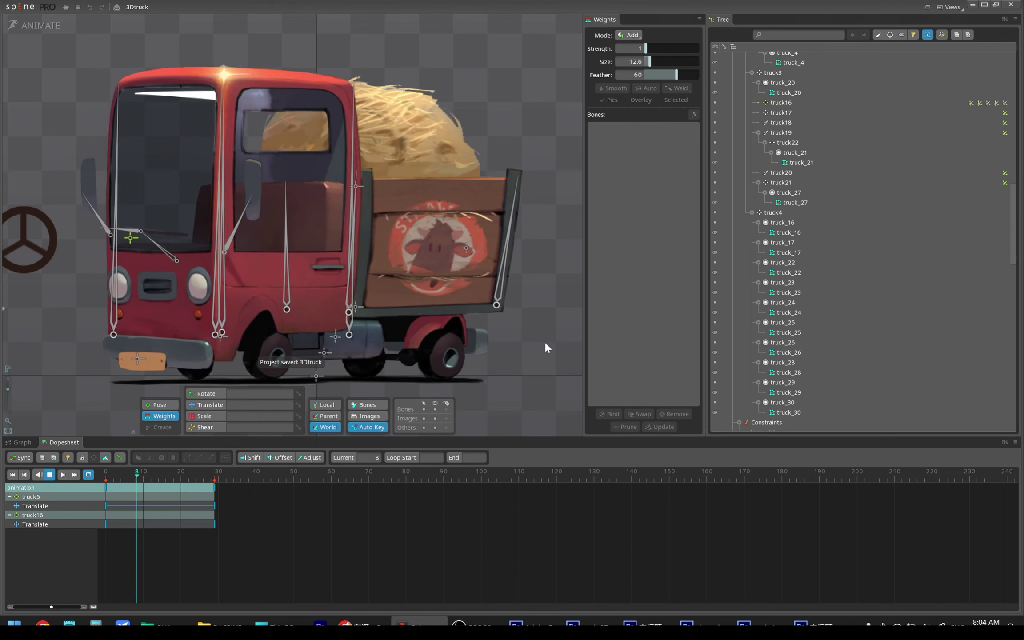
key(k)
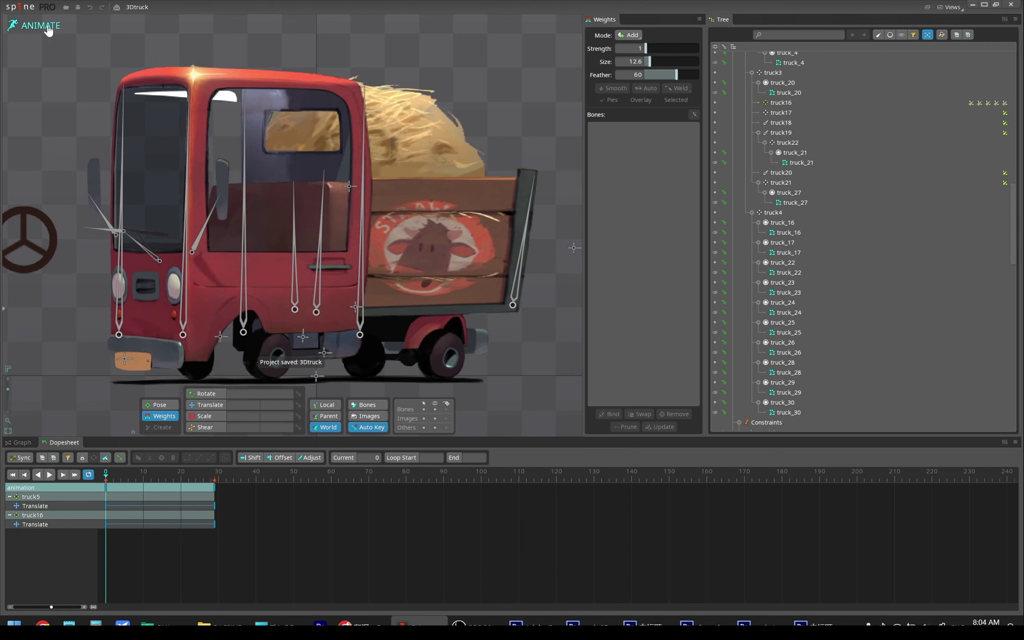
click(40, 25)
Create new bone truck23 under the truck near the truck_18 mesh.
click(362, 439)
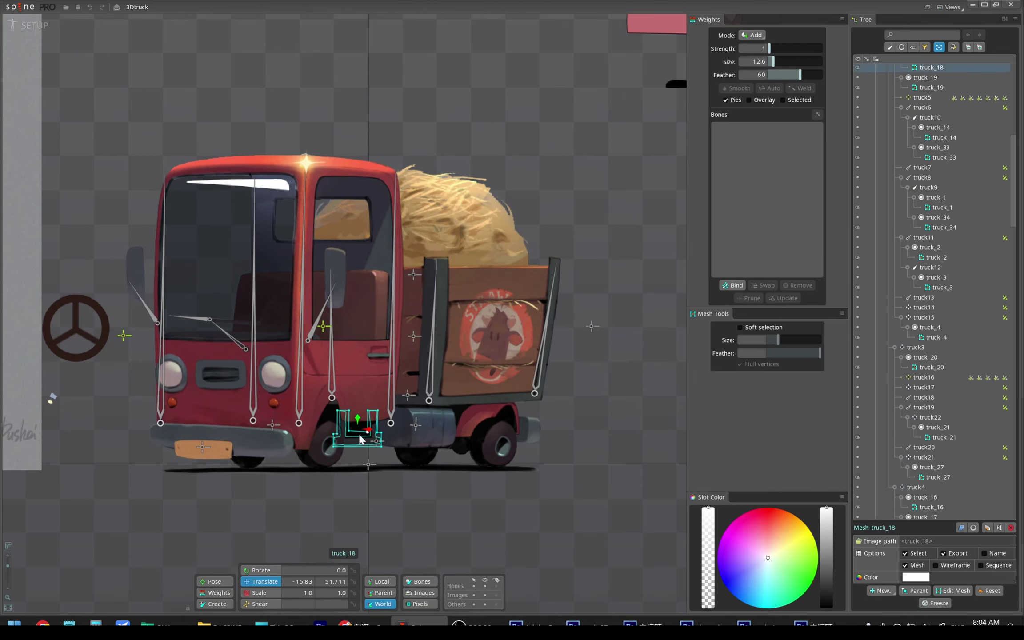
click(375, 395)
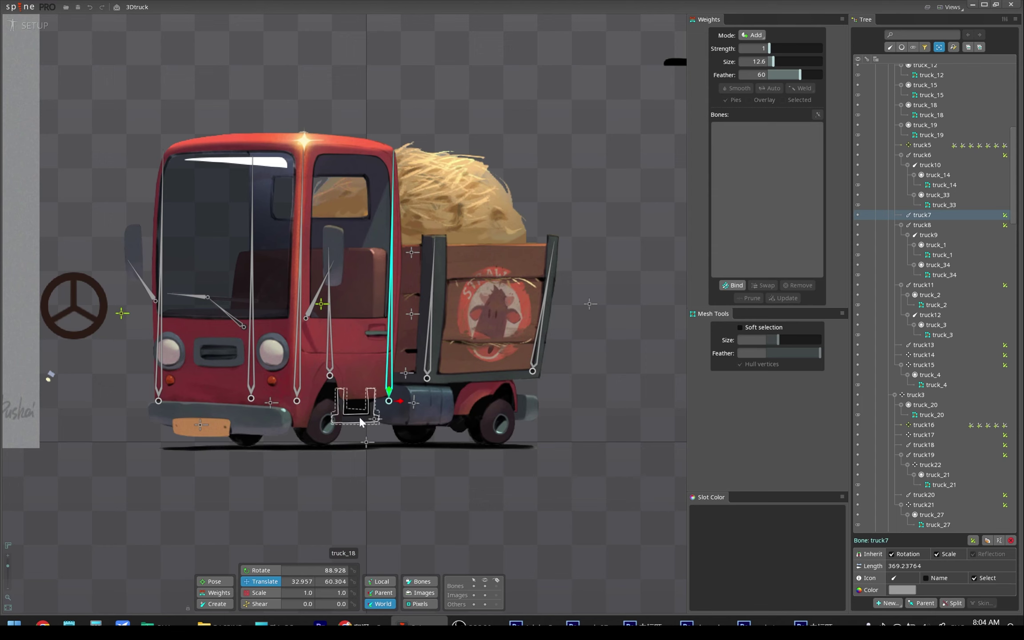
click(270, 402)
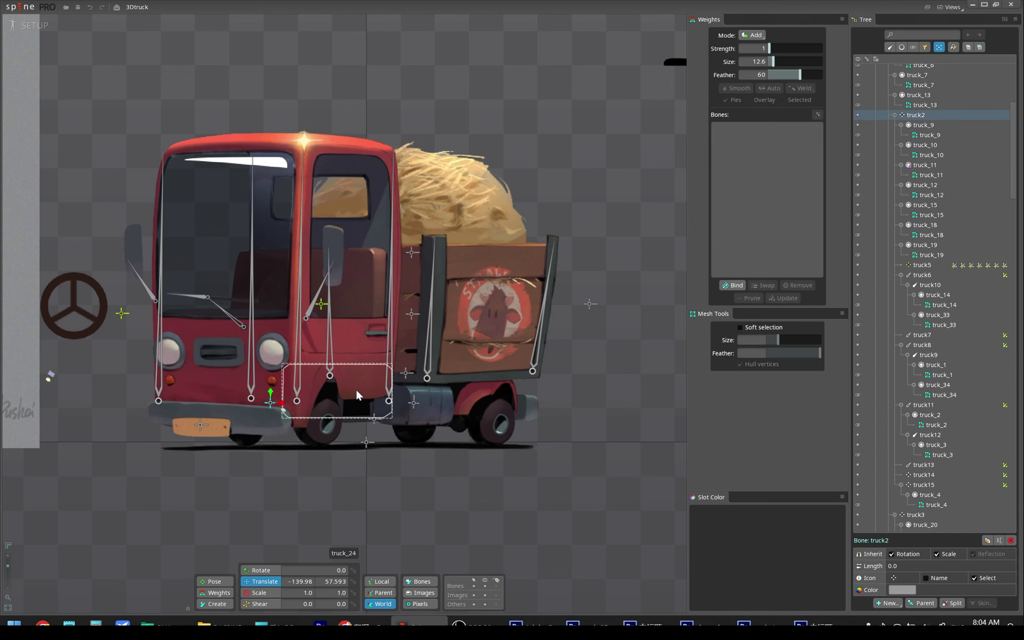
click(354, 395)
click(271, 402)
click(355, 395)
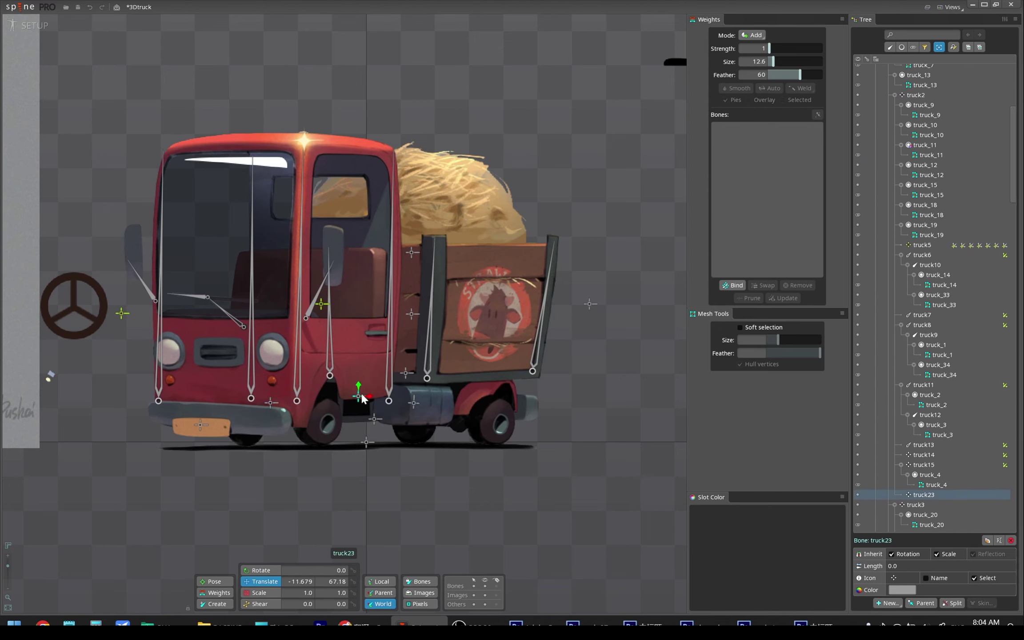
click(356, 416)
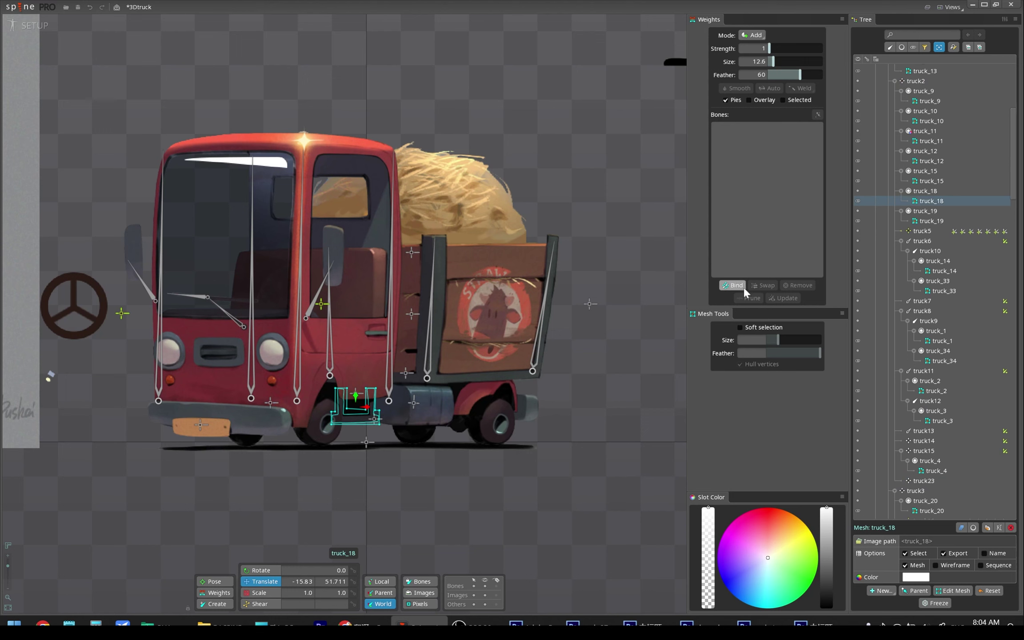
Parent slot truck_18 to bone truck23, save, and test-move truck5 before undoing.
click(924, 191)
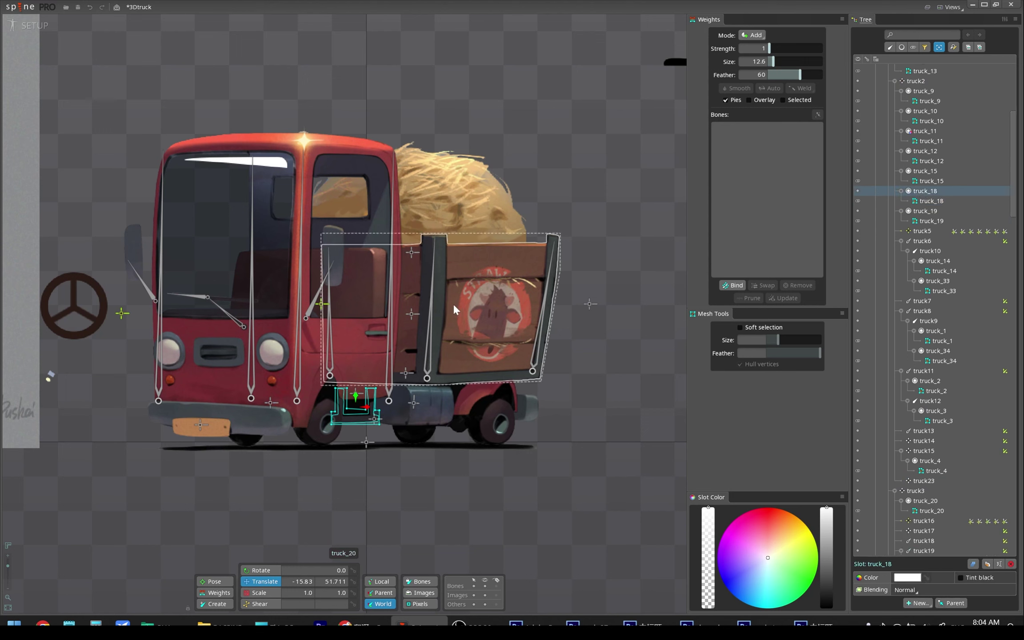
key(p)
click(356, 395)
click(356, 394)
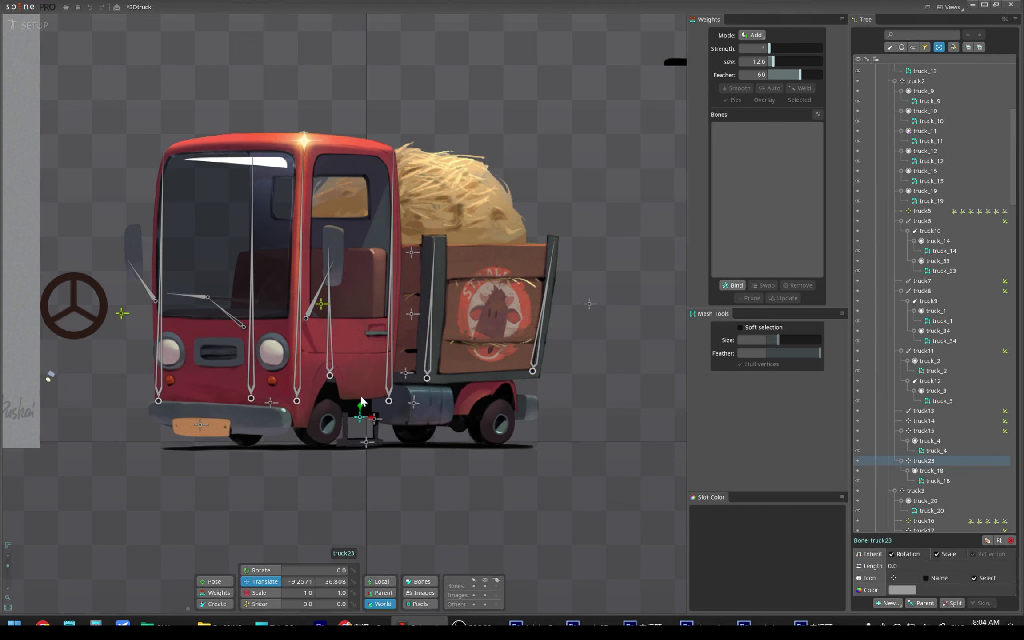
key(ctrl+s)
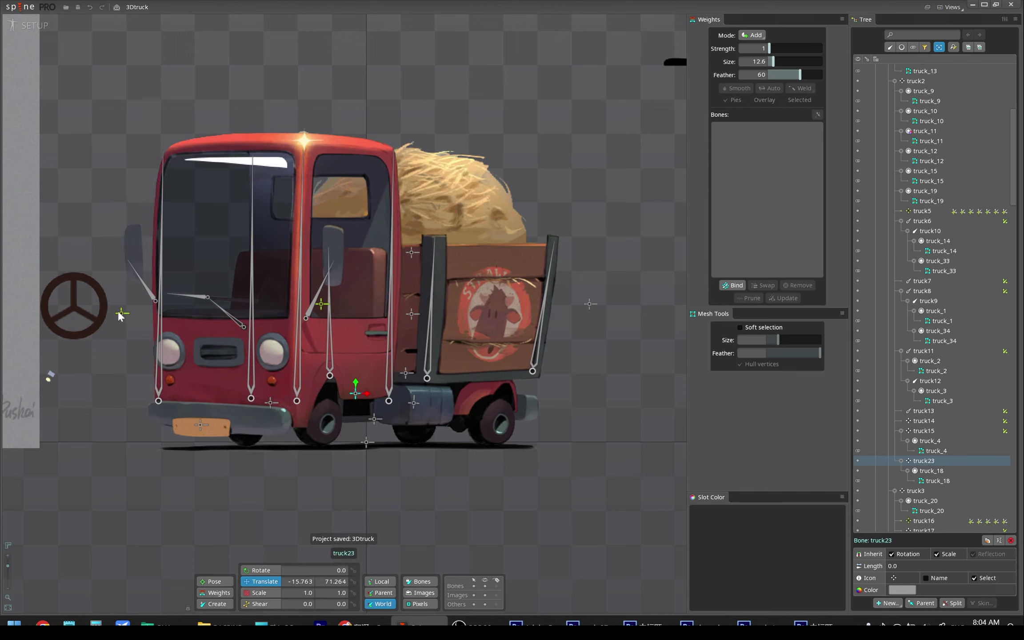
mouse_move(122, 314)
mouse_down()
mouse_move(272, 313)
mouse_move(297, 298)
mouse_up()
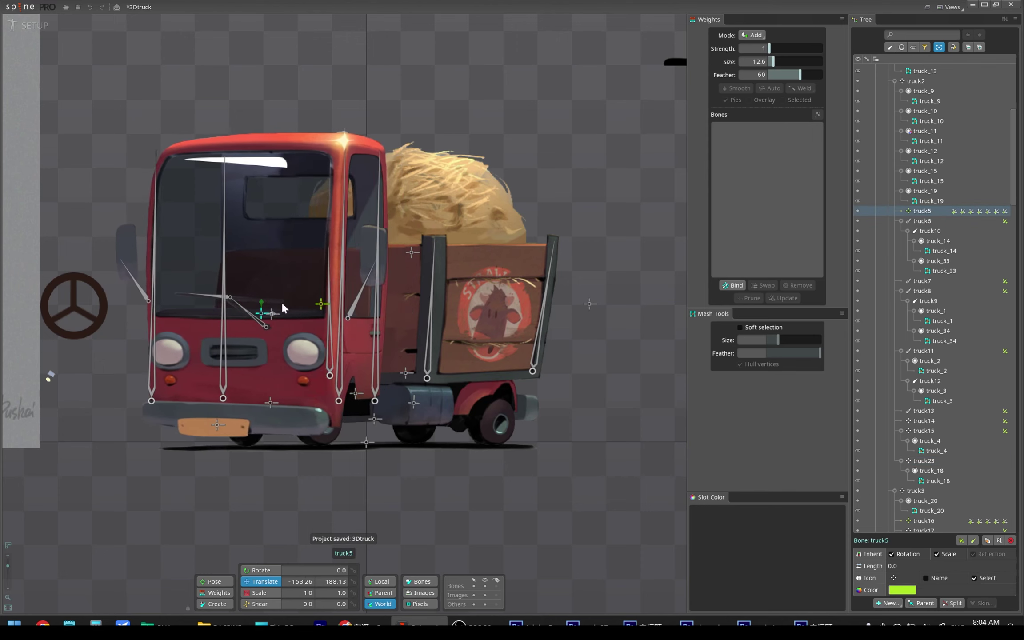
key(ctrl+z)
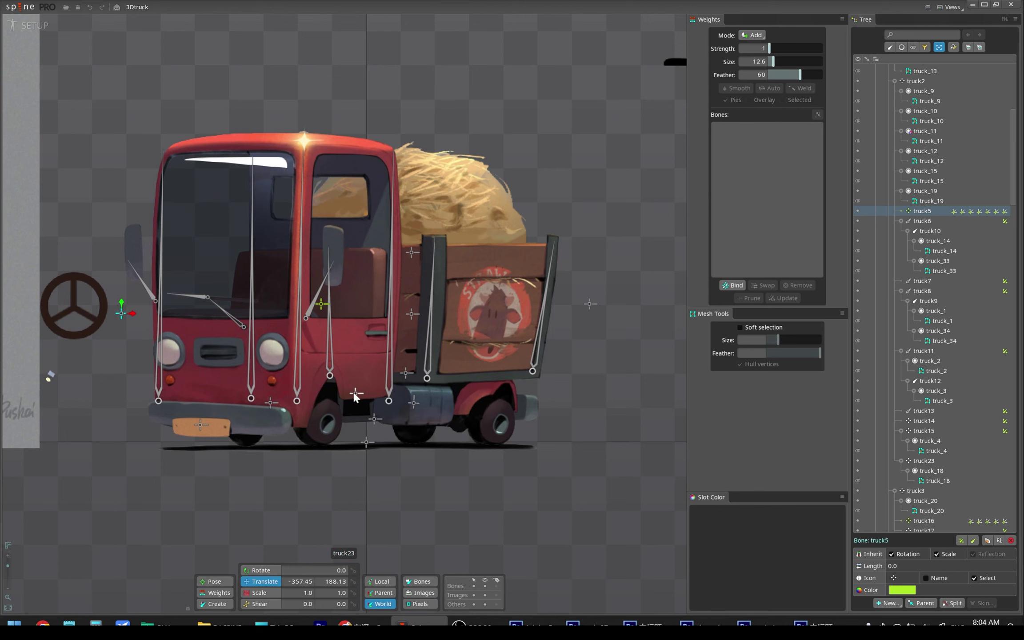
Add transform constraint truck5h making truck23 follow truck5, test it, and save.
click(366, 394)
click(887, 602)
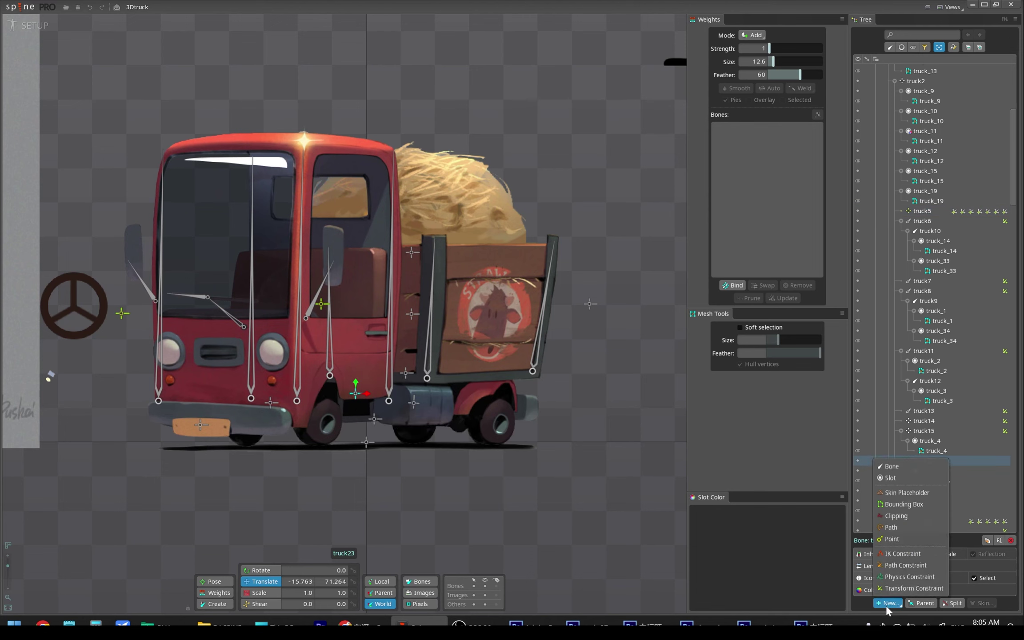
click(907, 560)
click(124, 313)
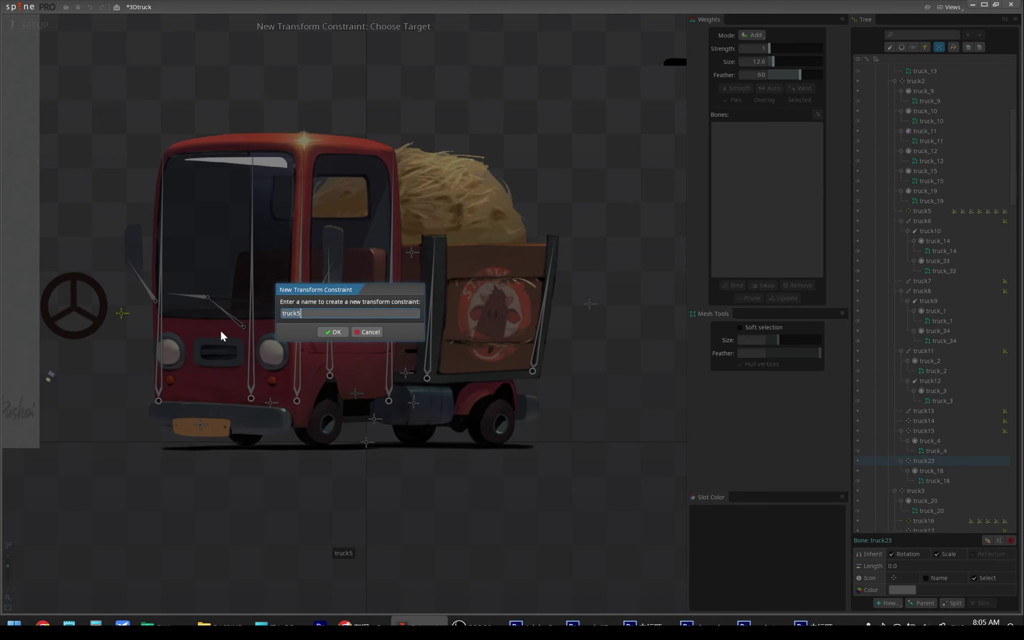
click(334, 333)
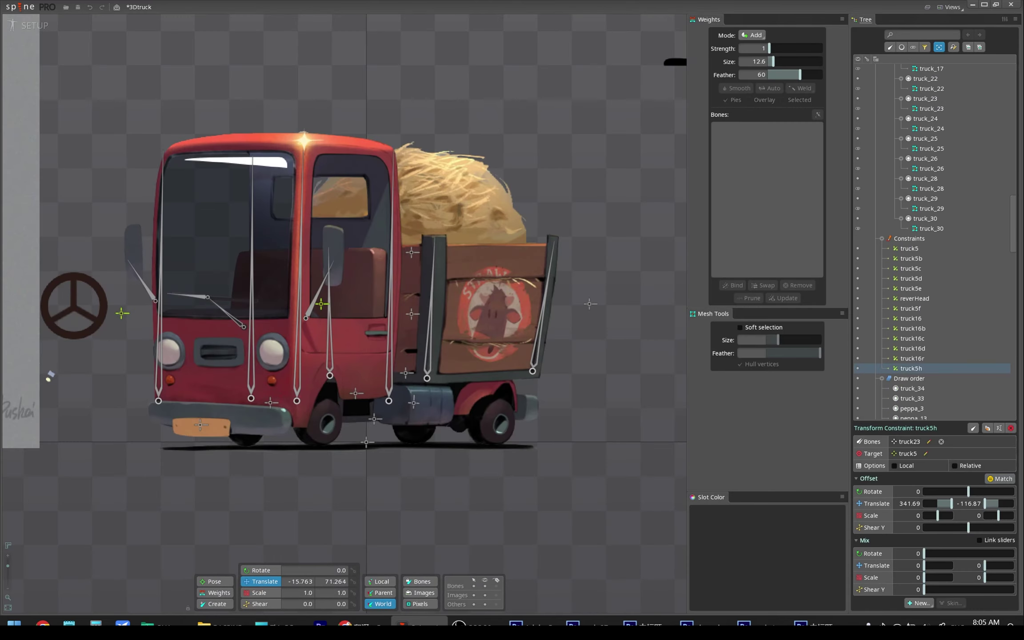
drag(121, 314, 248, 313)
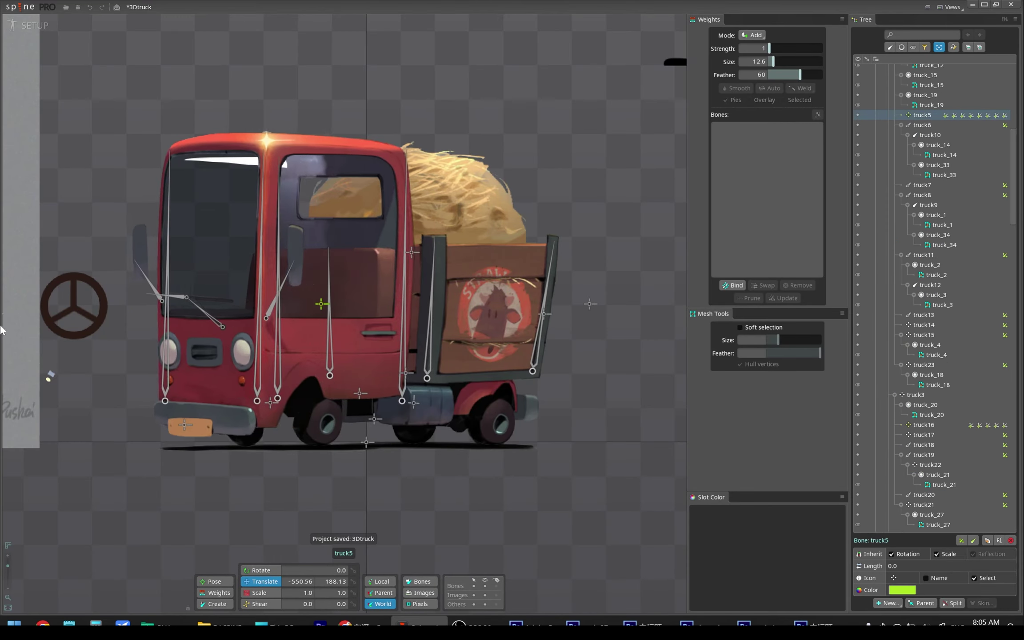
key(ctrl+s)
key(ctrl+z)
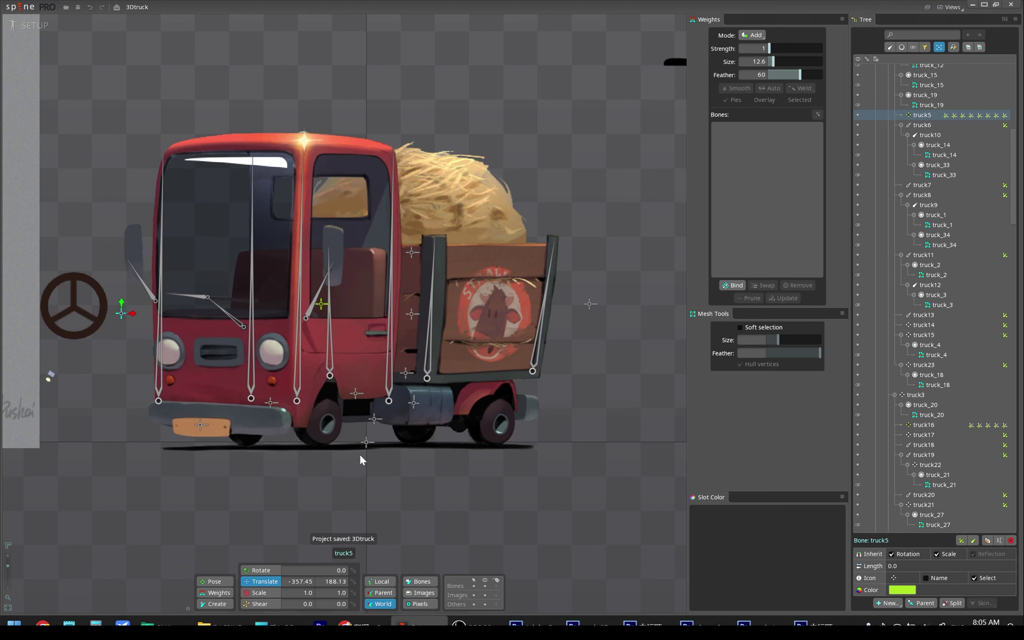
click(356, 406)
Bind mesh truck_18 to bones truck23, truck5 and truck14, and save.
click(732, 285)
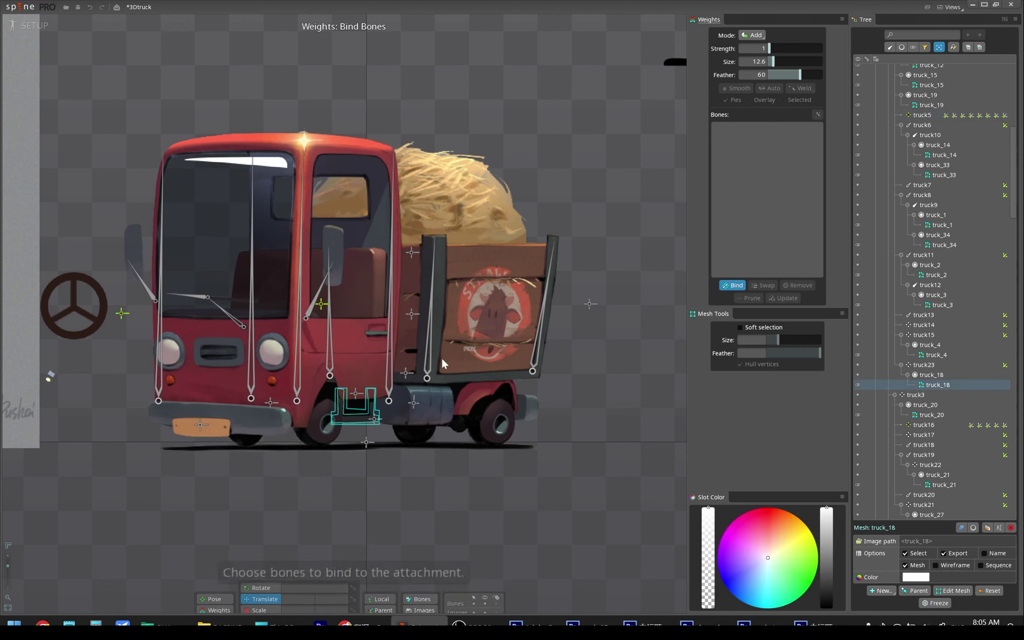
click(355, 394)
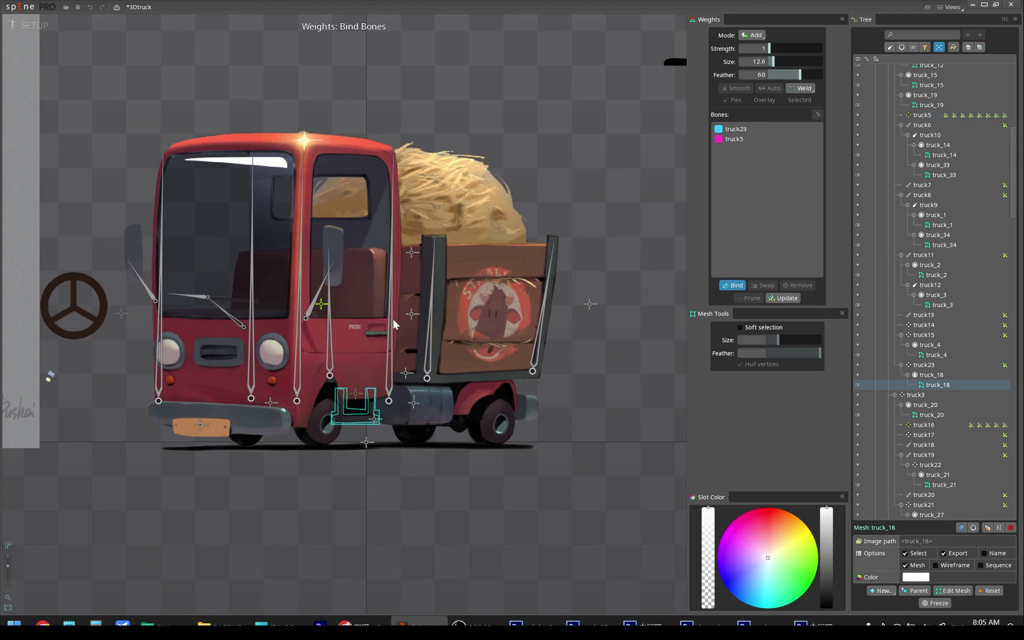
click(413, 319)
key(ctrl+s)
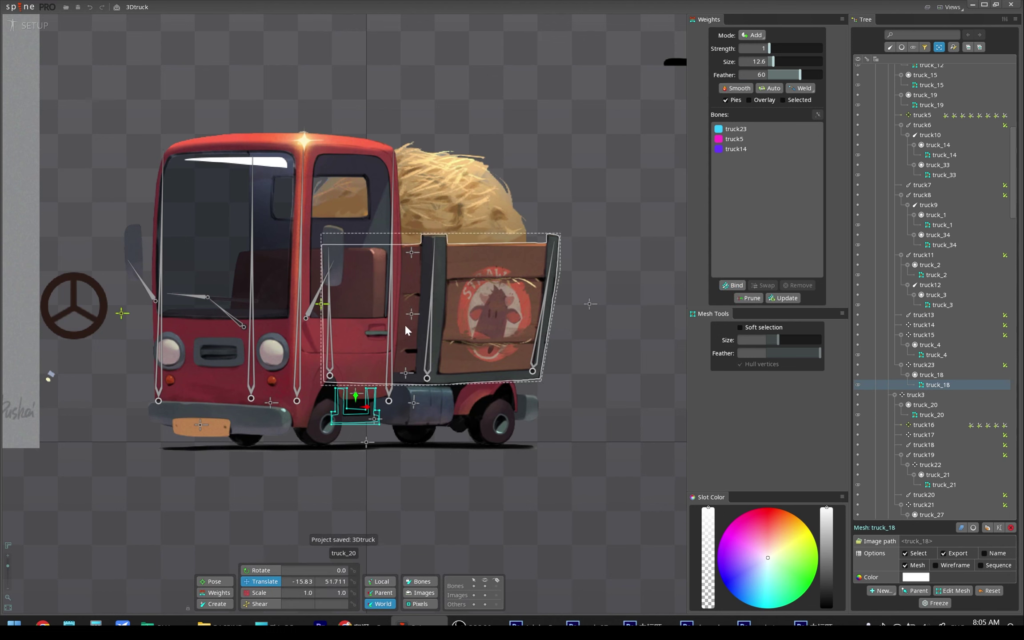
click(354, 406)
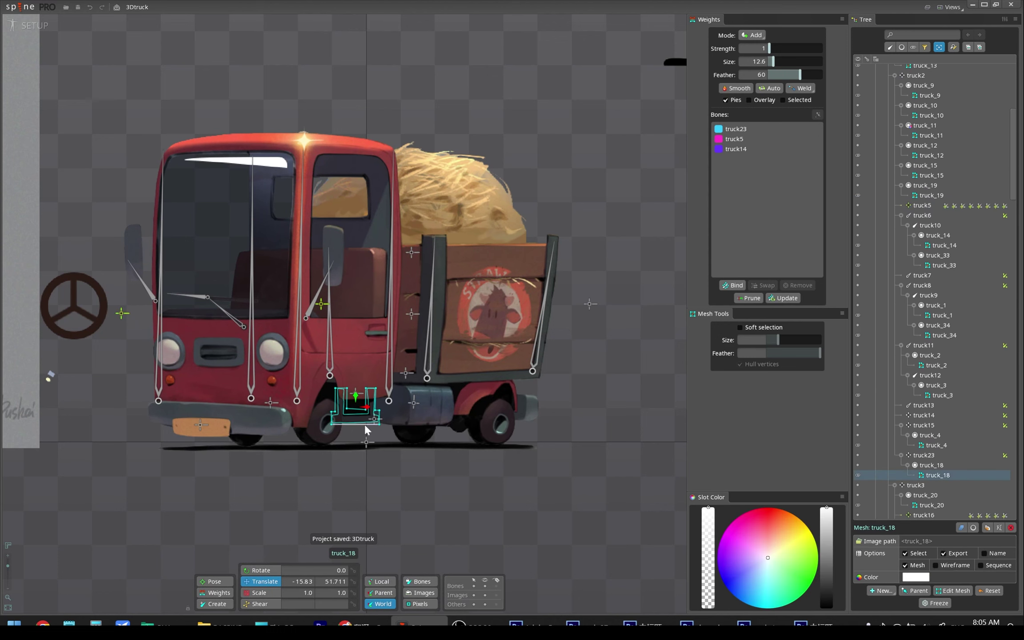
In Animate mode, paint truck5 weight onto truck_18 and play the animation twice to check.
click(232, 591)
key(ctrl+Tab)
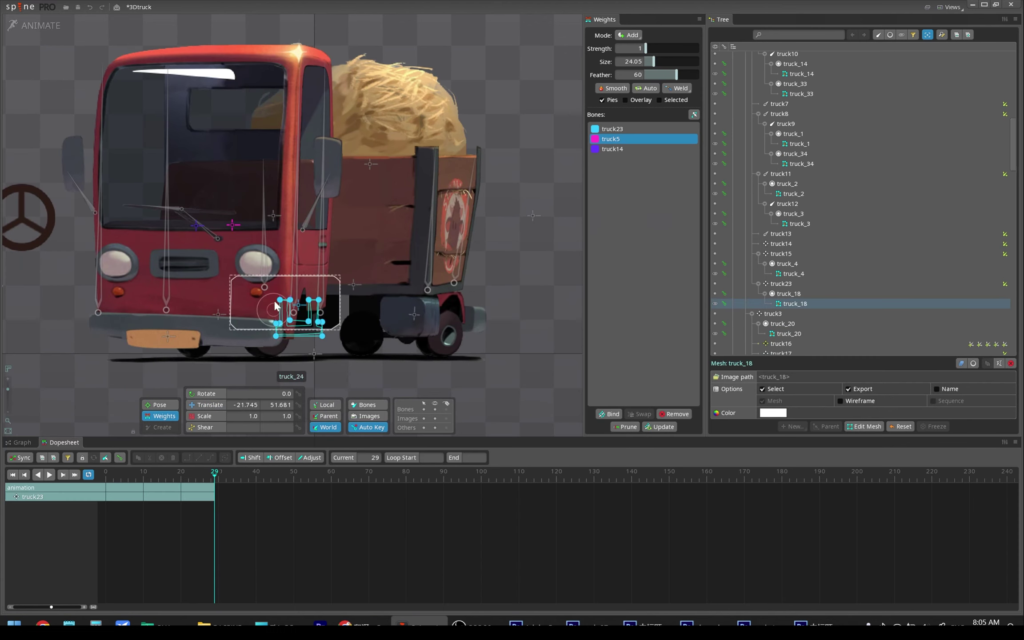
drag(288, 301, 293, 297)
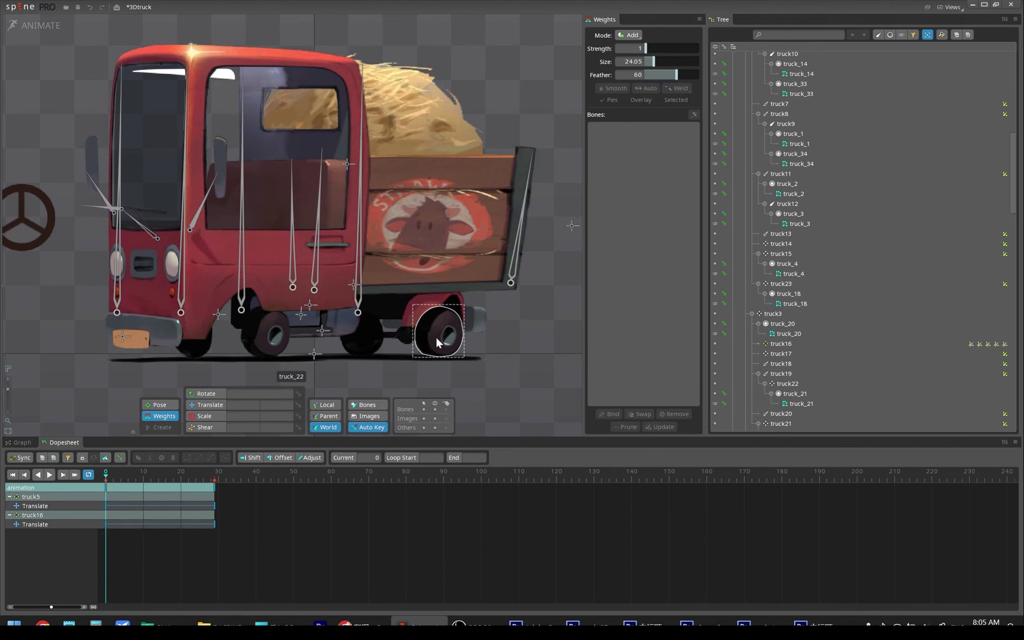
click(44, 26)
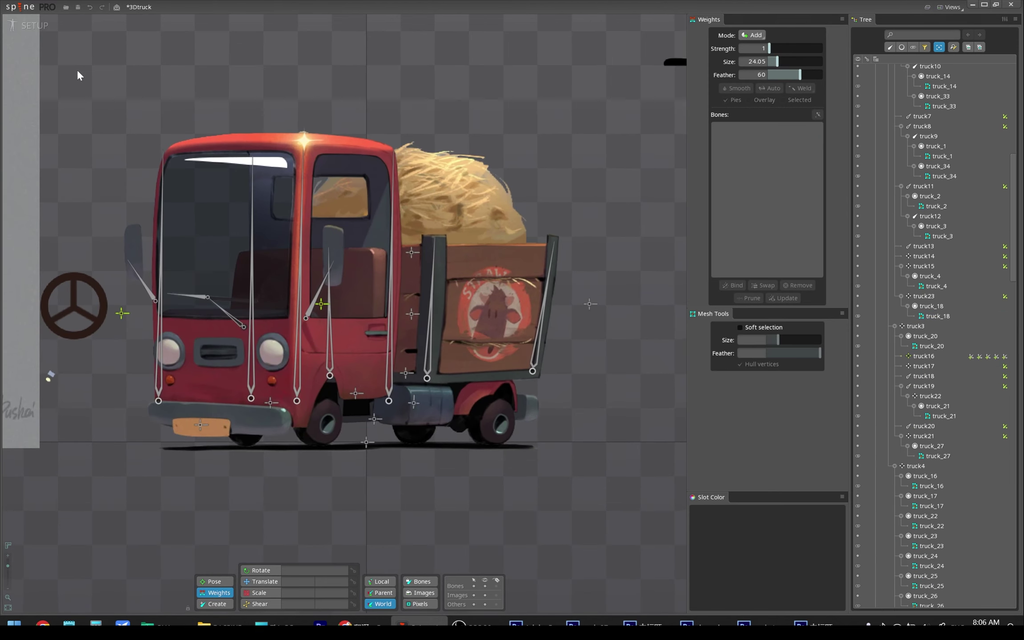
click(42, 30)
key(space)
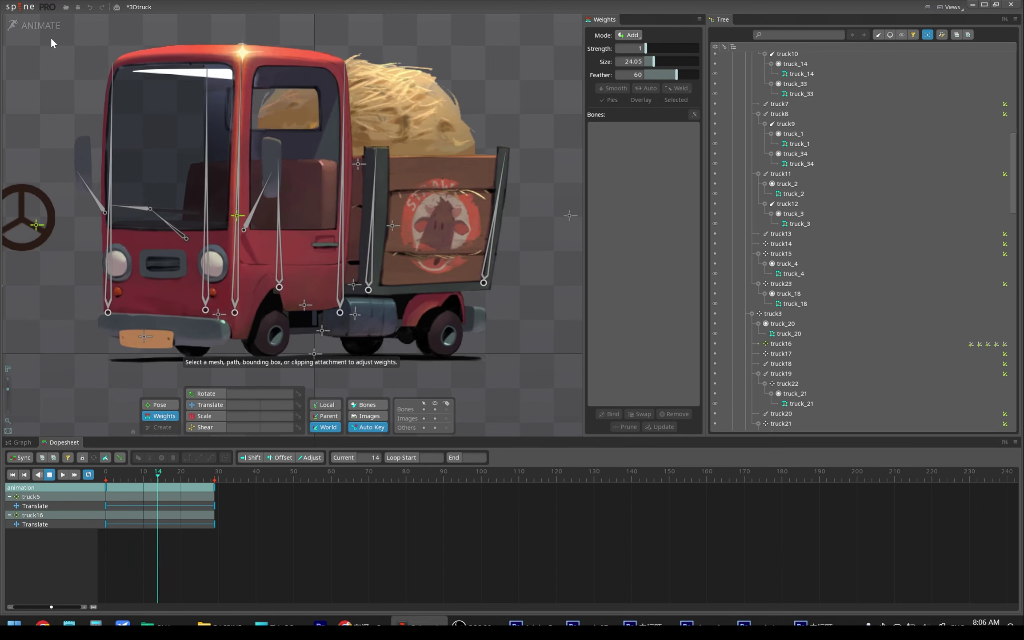
key(space)
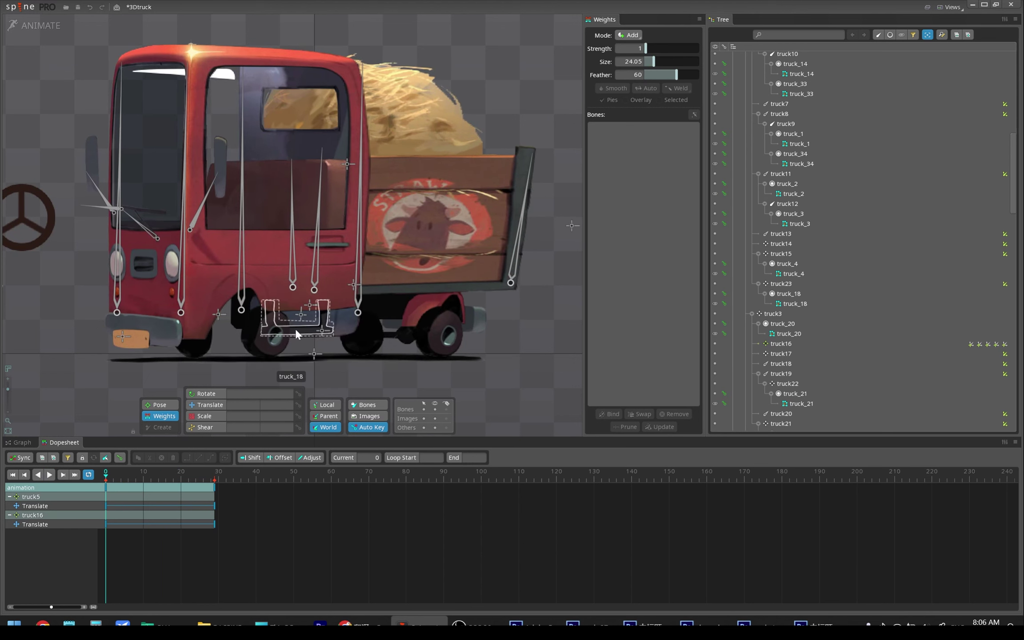
key(space)
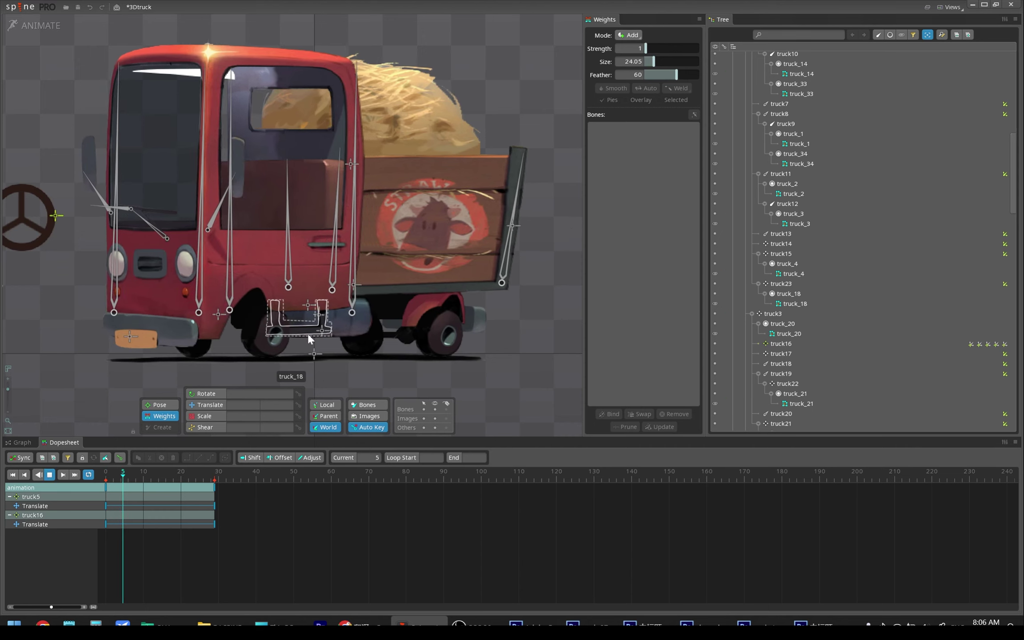
key(space)
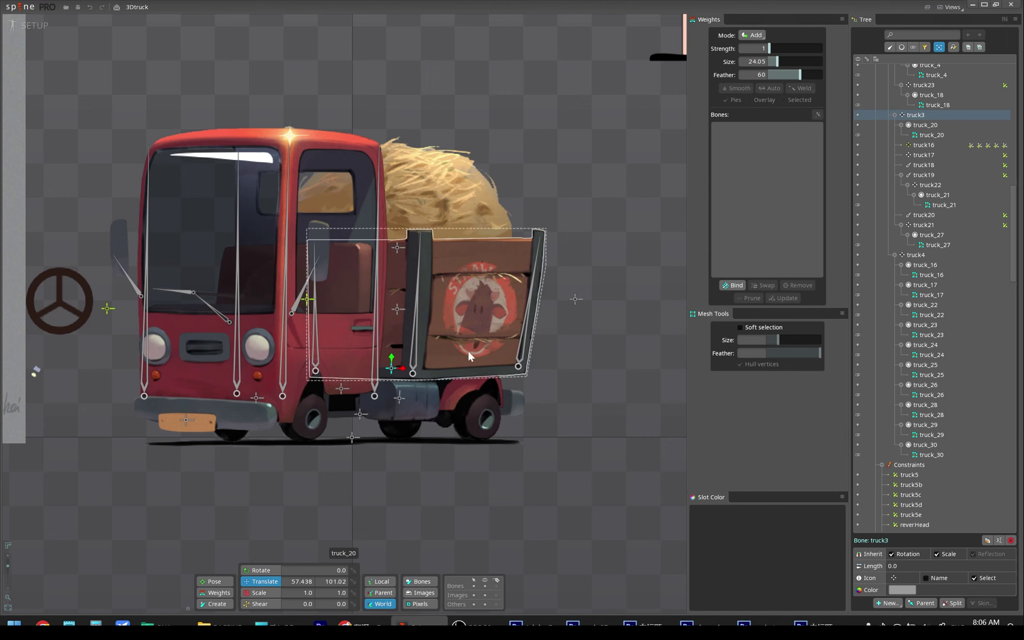
Create new bone truck24 above the rear wheel, lowered slightly toward it.
click(491, 393)
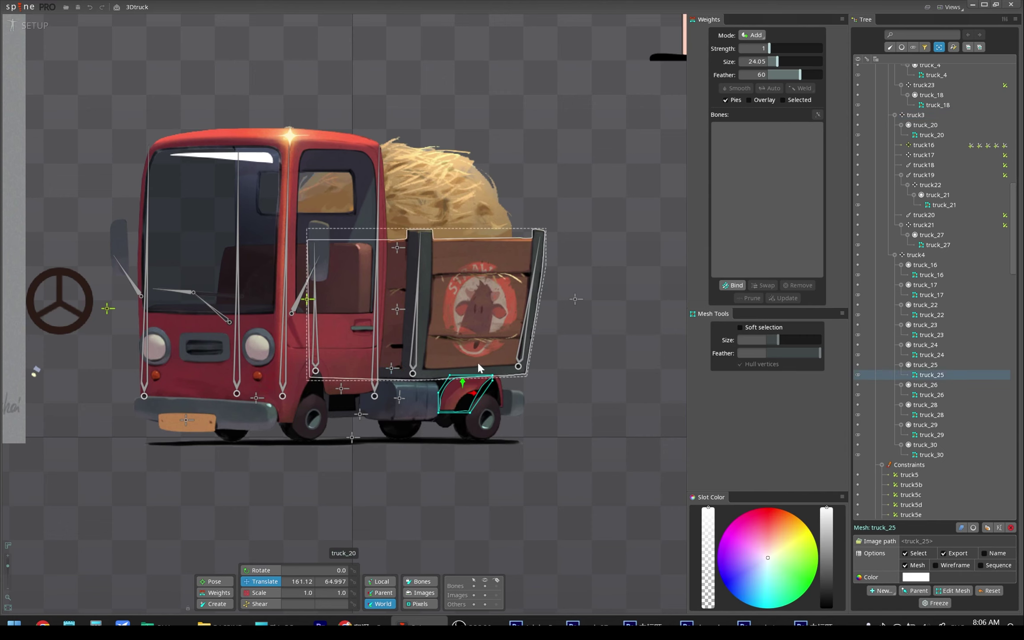
drag(391, 368, 517, 288)
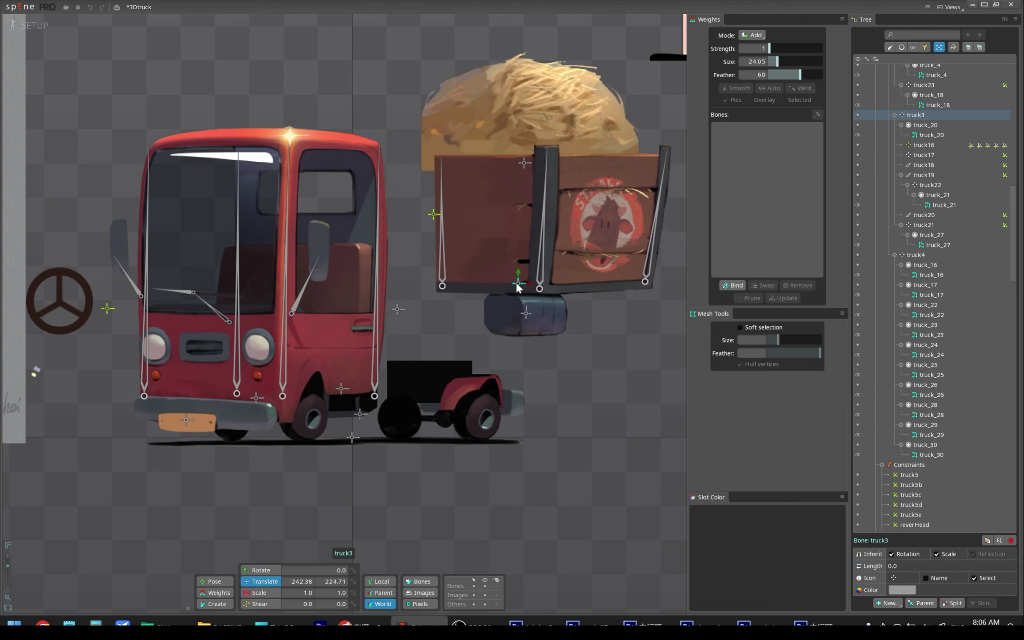
key(ctrl+z)
key(b)
click(575, 388)
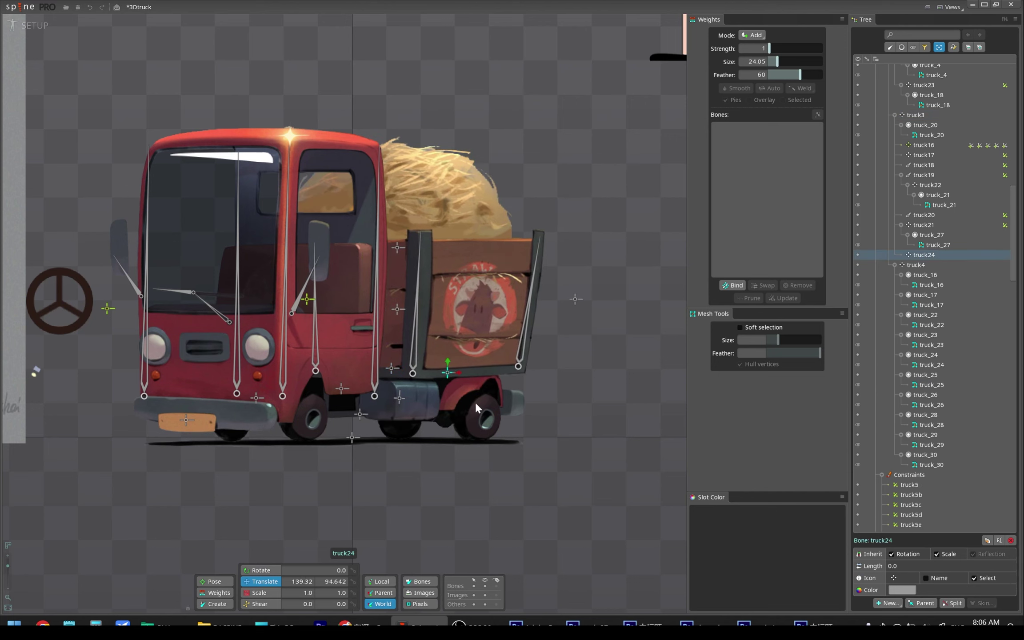
drag(477, 371, 473, 384)
Parent slots truck_25 and truck_29 to bone truck24 and save.
click(492, 397)
click(453, 408)
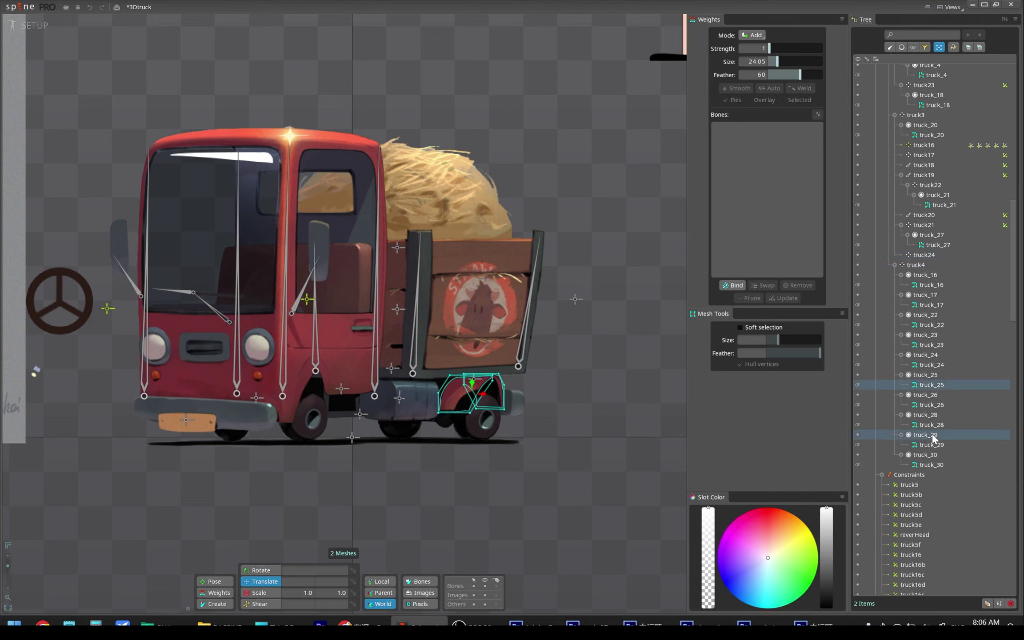
click(925, 375)
ctrl+click(925, 434)
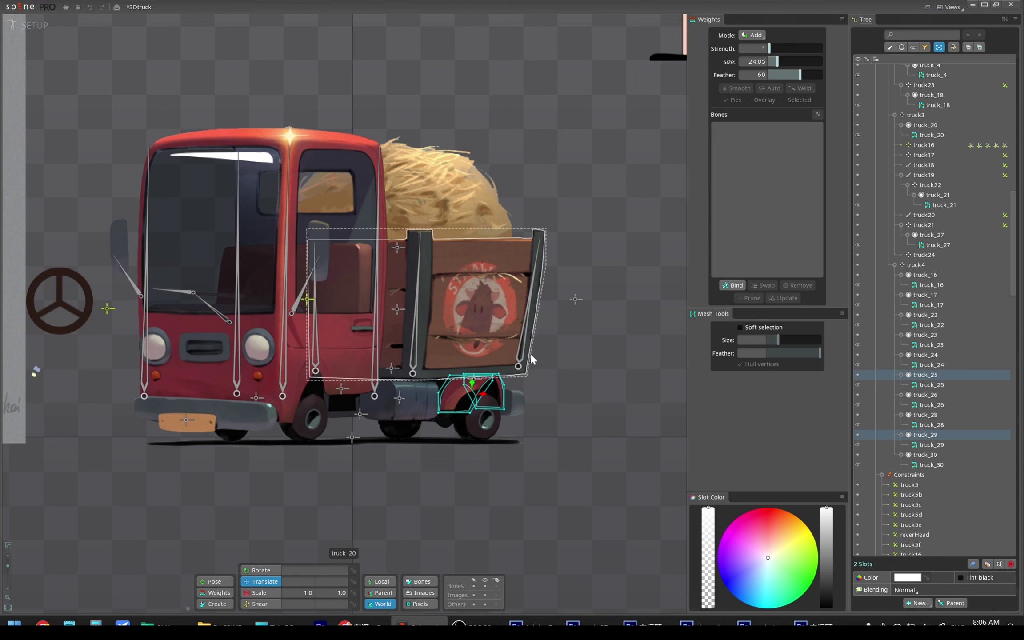
key(p)
click(474, 379)
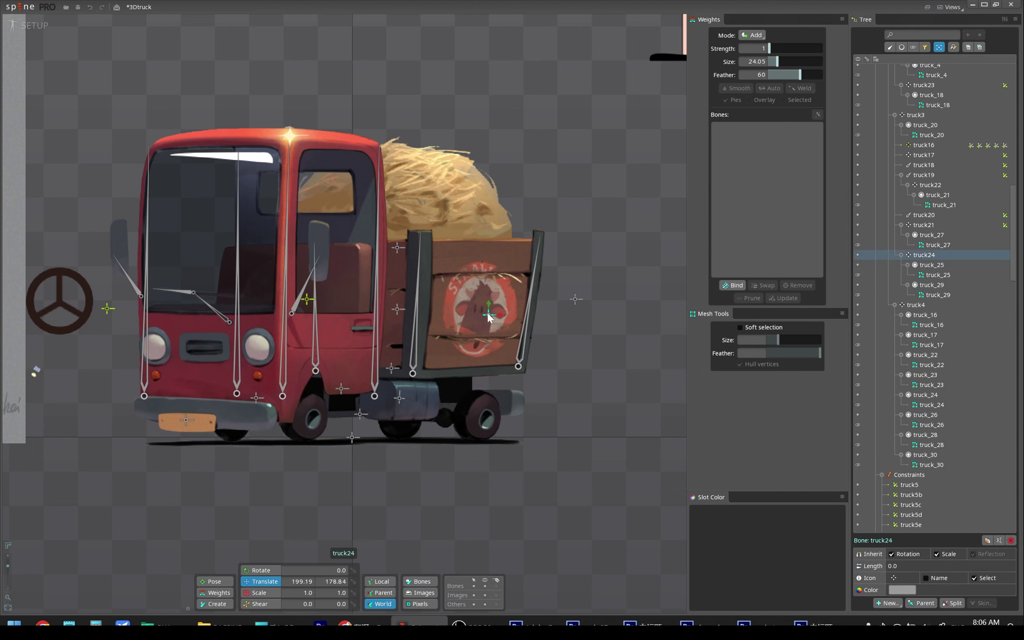
key(ctrl+s)
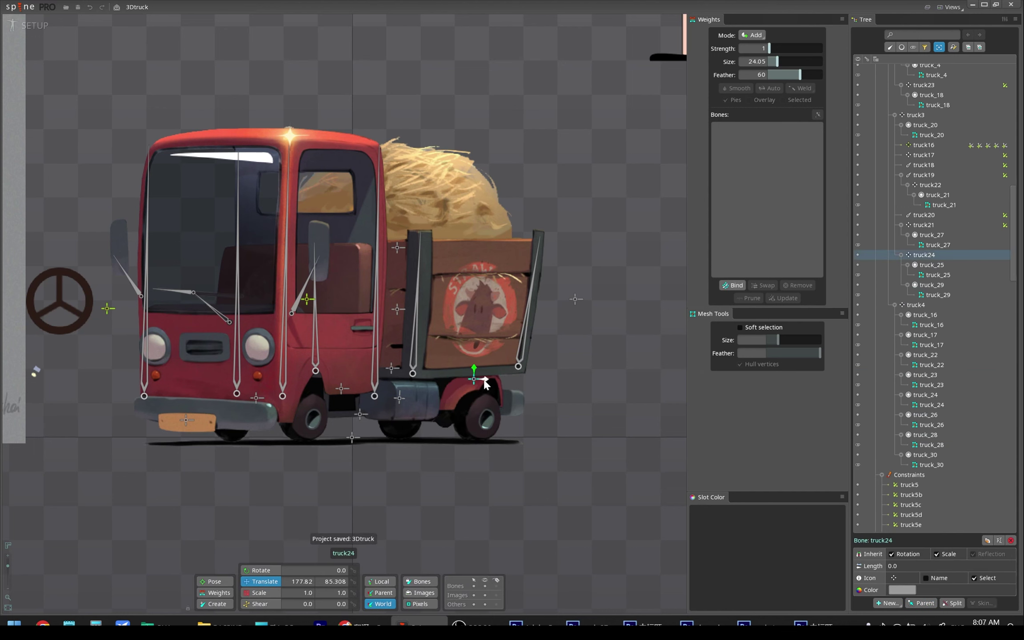
click(898, 604)
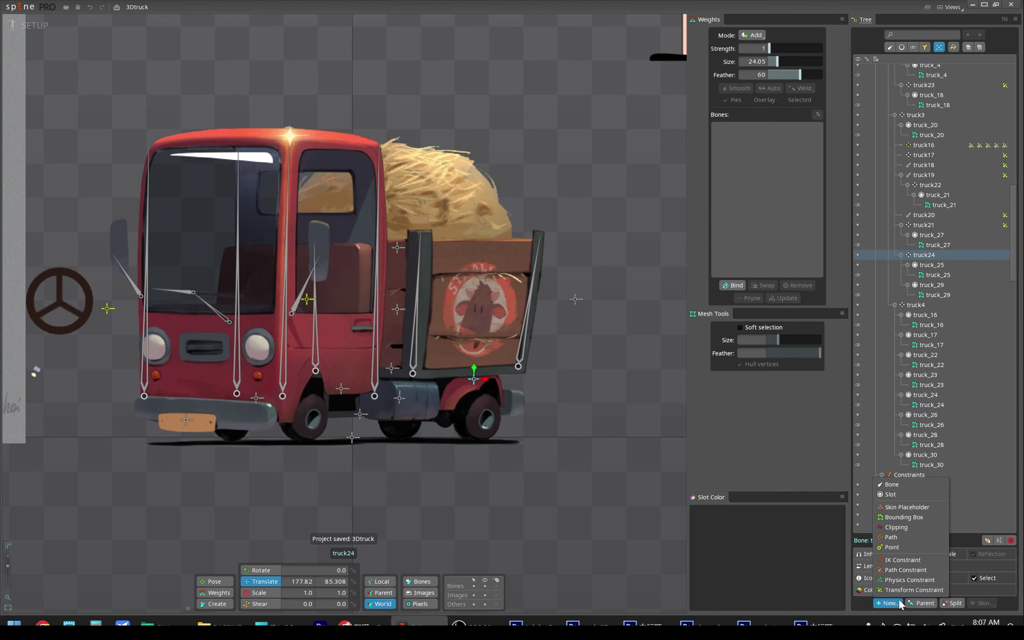
Create constraint truck16j targeting truck16 with a -6 translate mix, save, and test-move truck16.
click(308, 301)
click(336, 331)
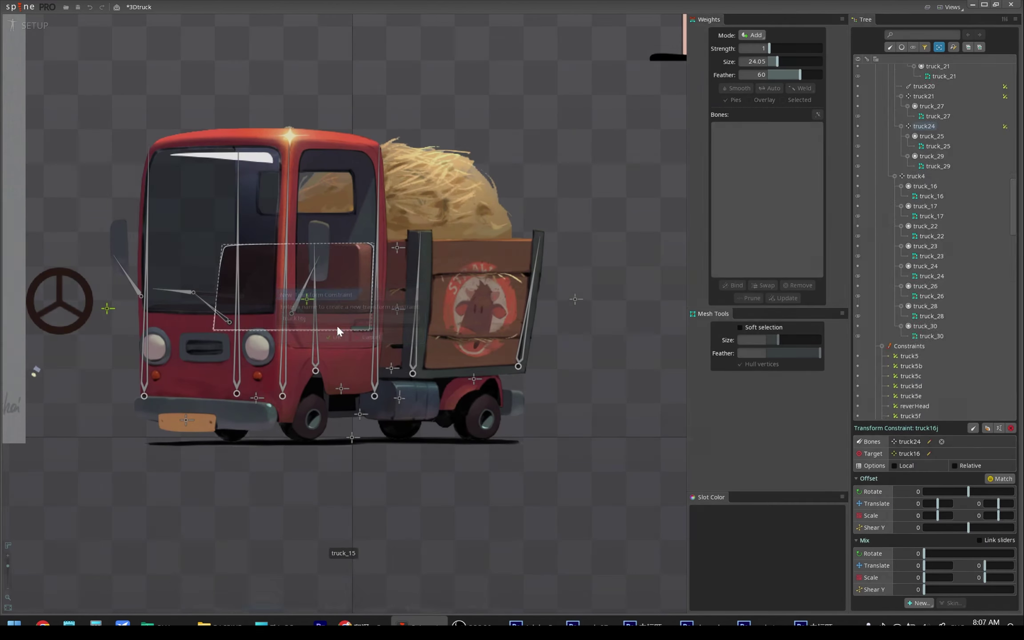
click(997, 480)
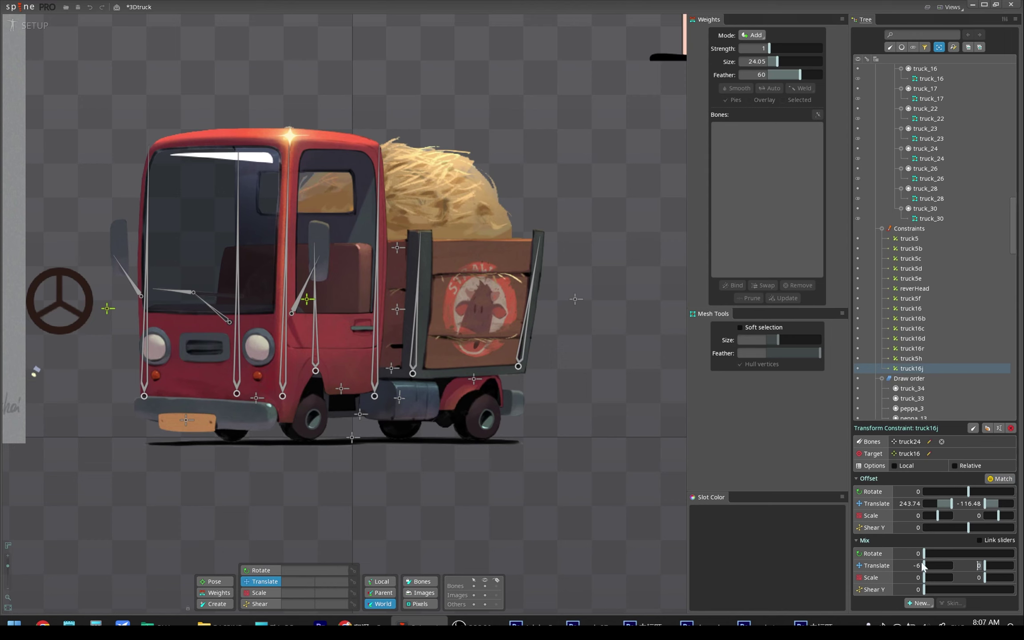
text(-6)
key(ctrl+s)
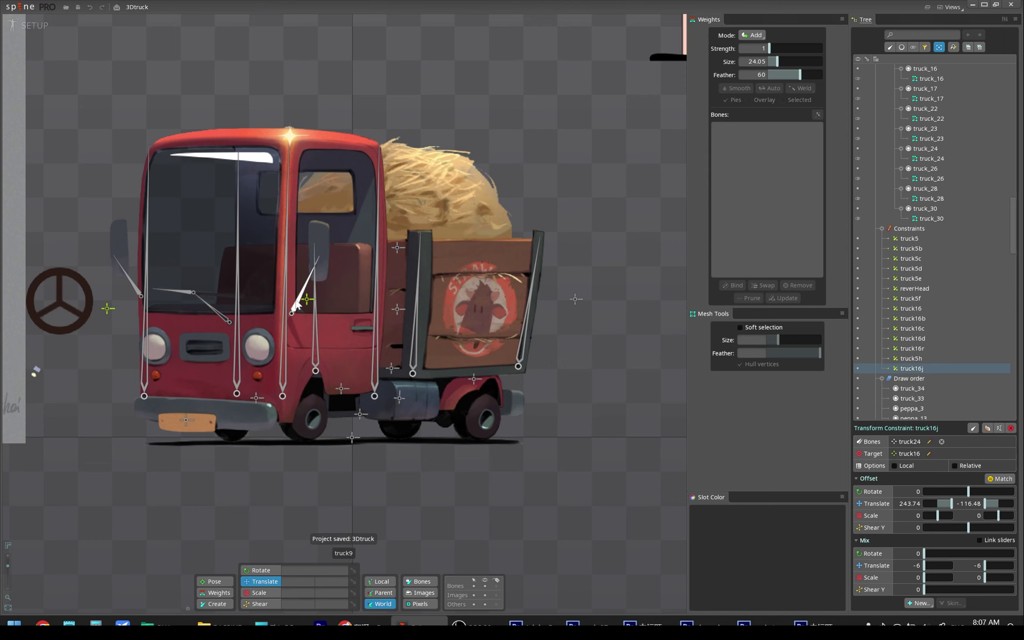
drag(307, 299, 404, 306)
key(ctrl+z)
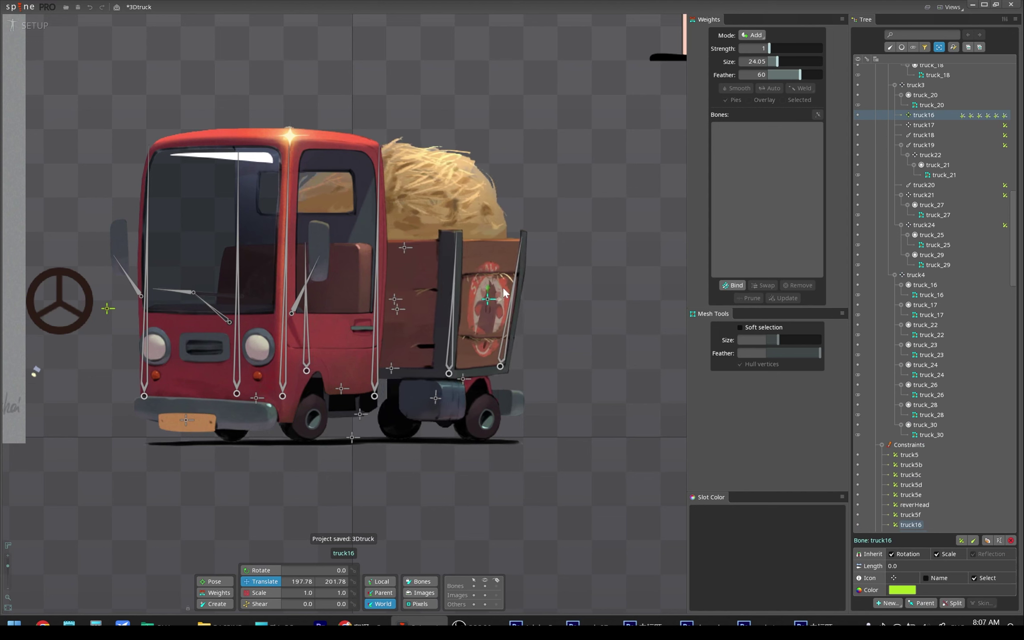
key(ctrl+y)
Undo the truck16 test, bind truck_25 to truck24, truck16 and truck17, save, and enter Animate.
key(ctrl+z)
click(450, 406)
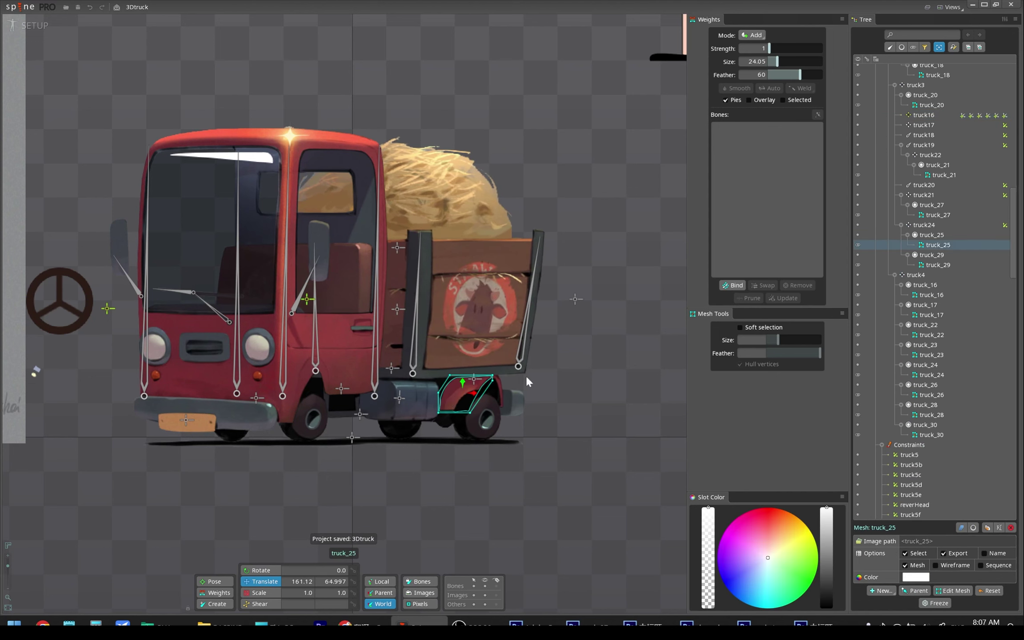
click(732, 285)
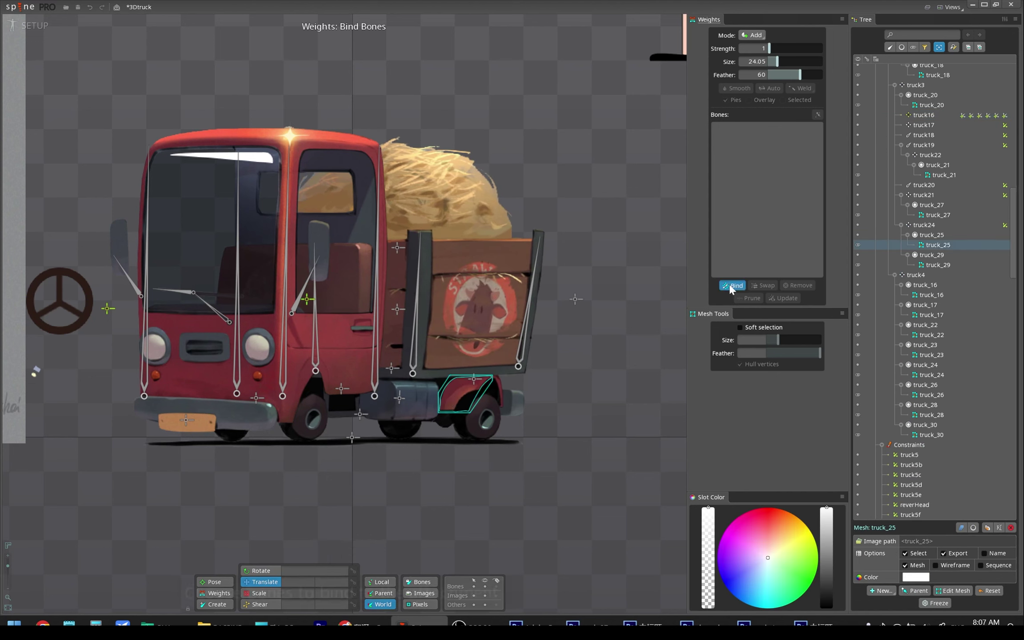
click(475, 379)
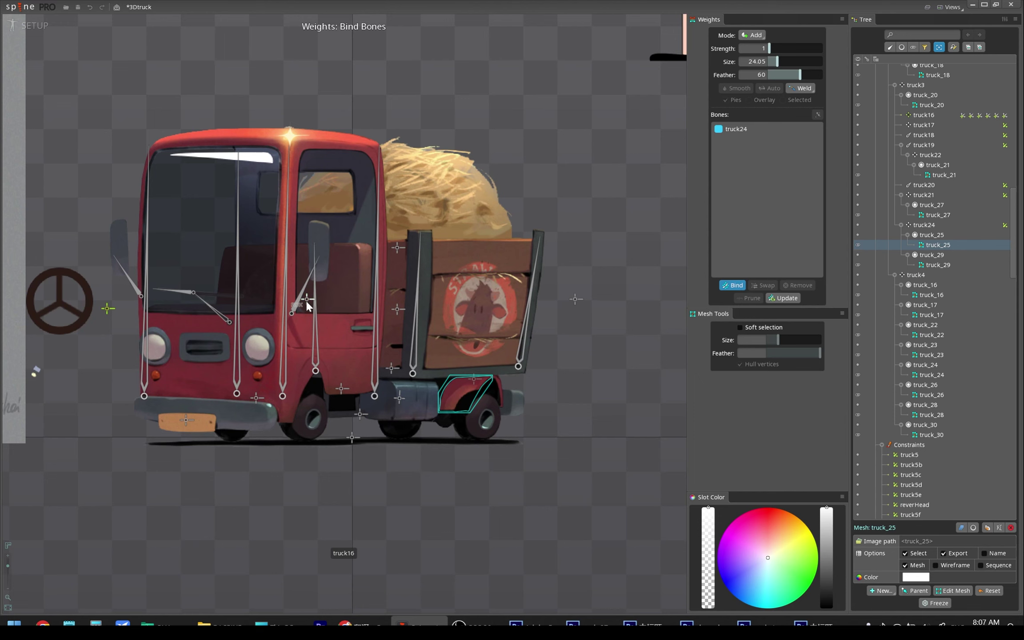
key(ctrl+s)
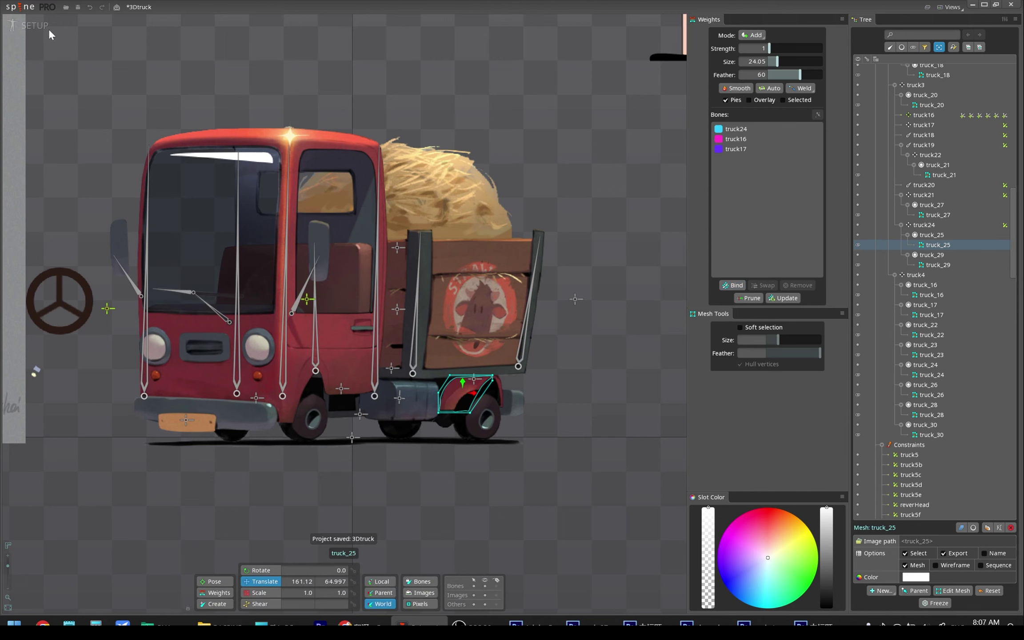
key(Tab)
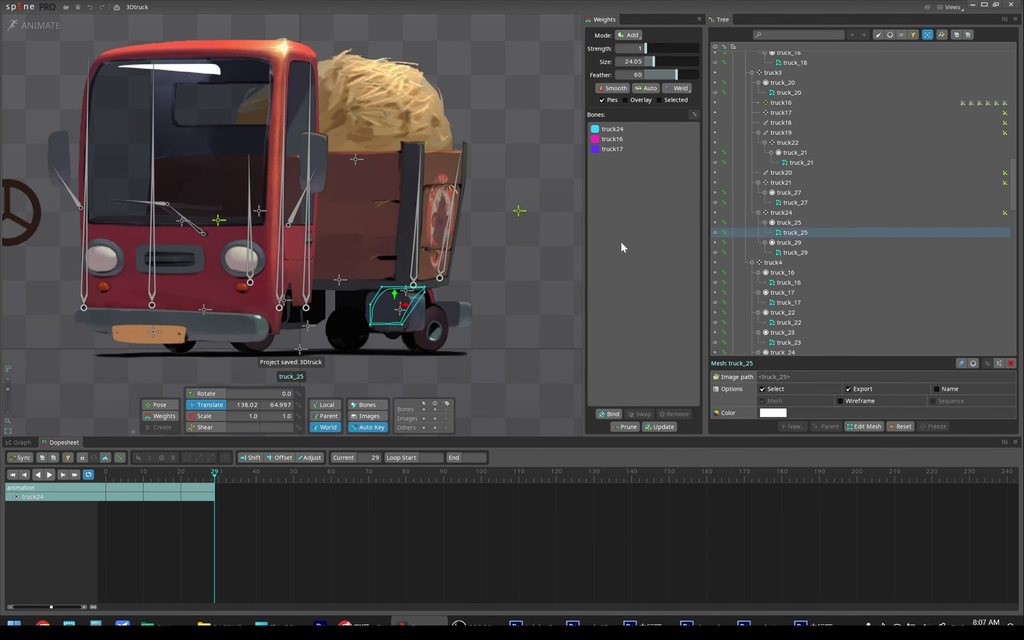
At frame 21, paint truck16 weight on truck_25 with brush size 34.35, then play to check.
drag(146, 464, 184, 475)
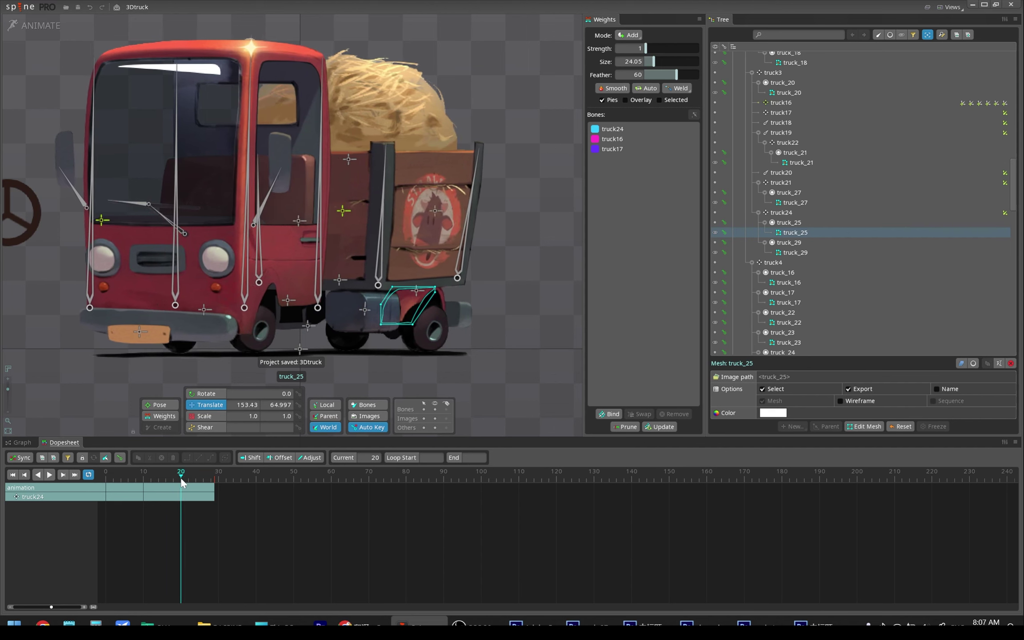
click(613, 139)
drag(652, 61, 656, 62)
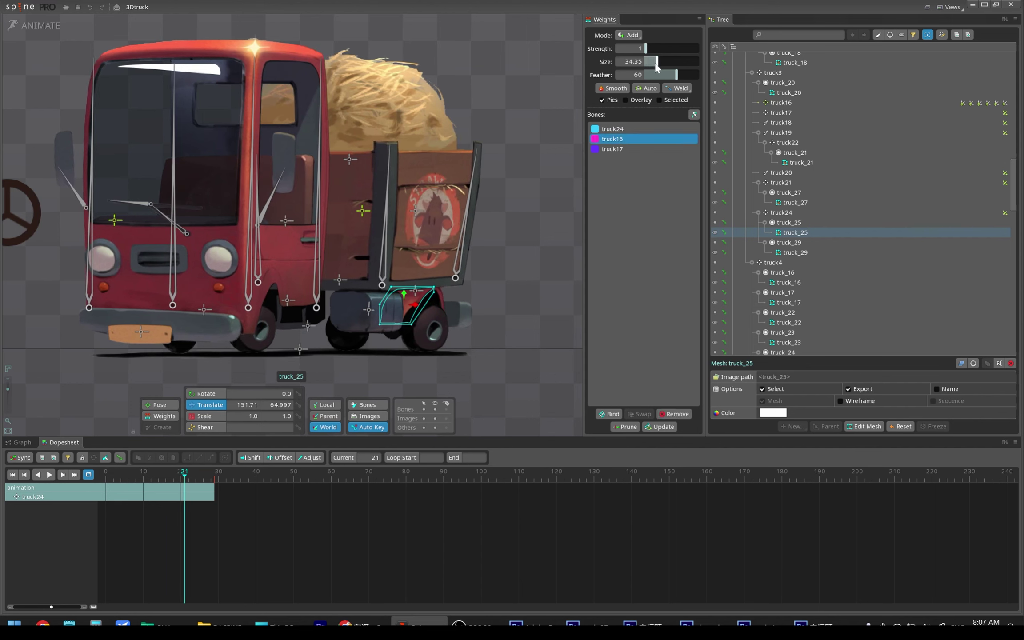
click(161, 416)
drag(414, 311, 386, 304)
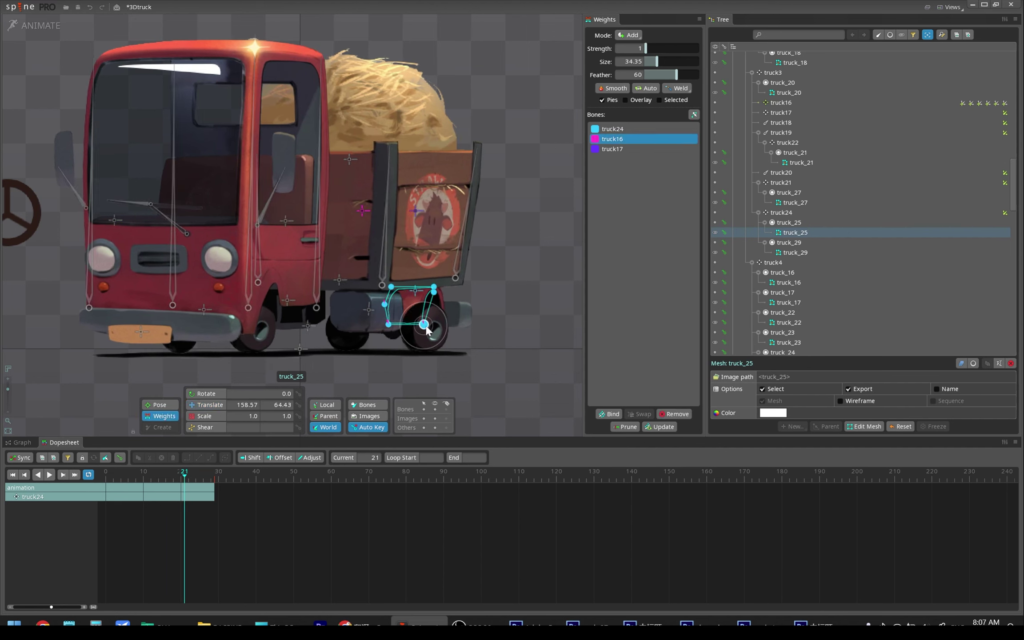
key(space)
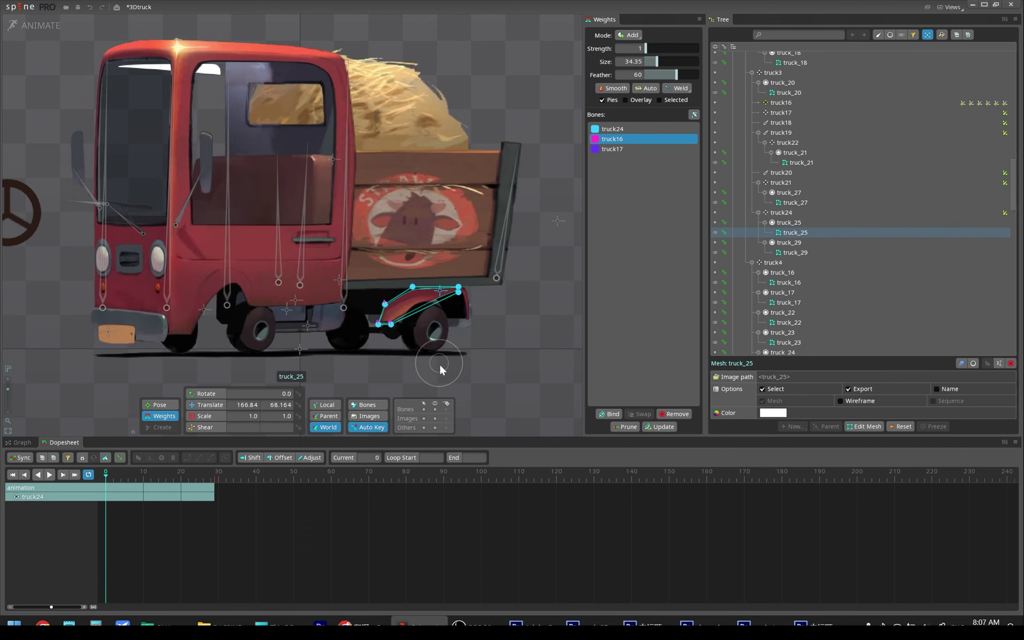
key(space)
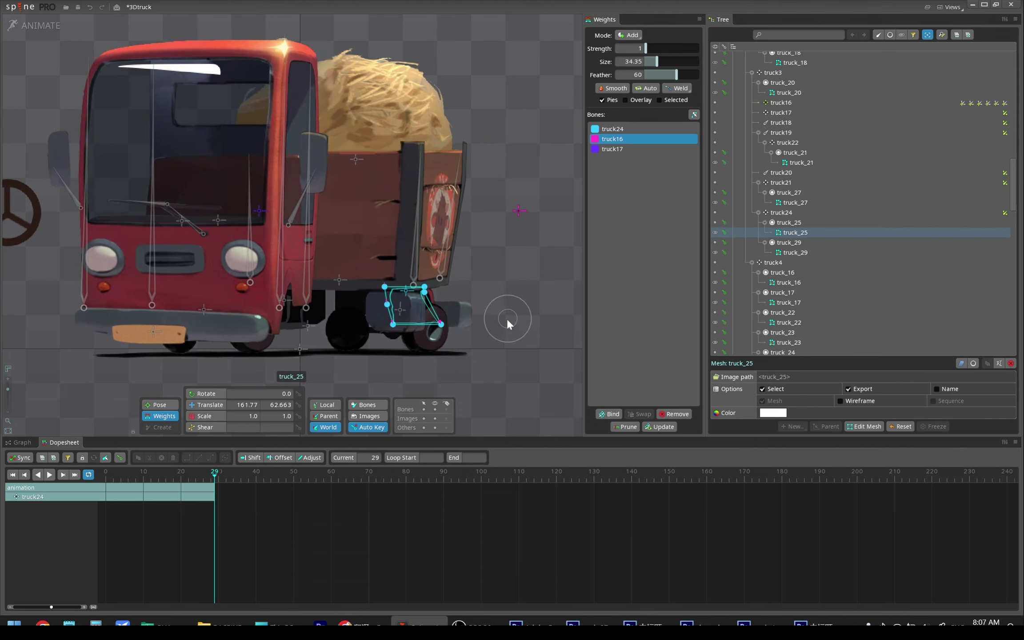
Select truck24, replay the animation from the first frame, and deselect the mesh.
click(630, 129)
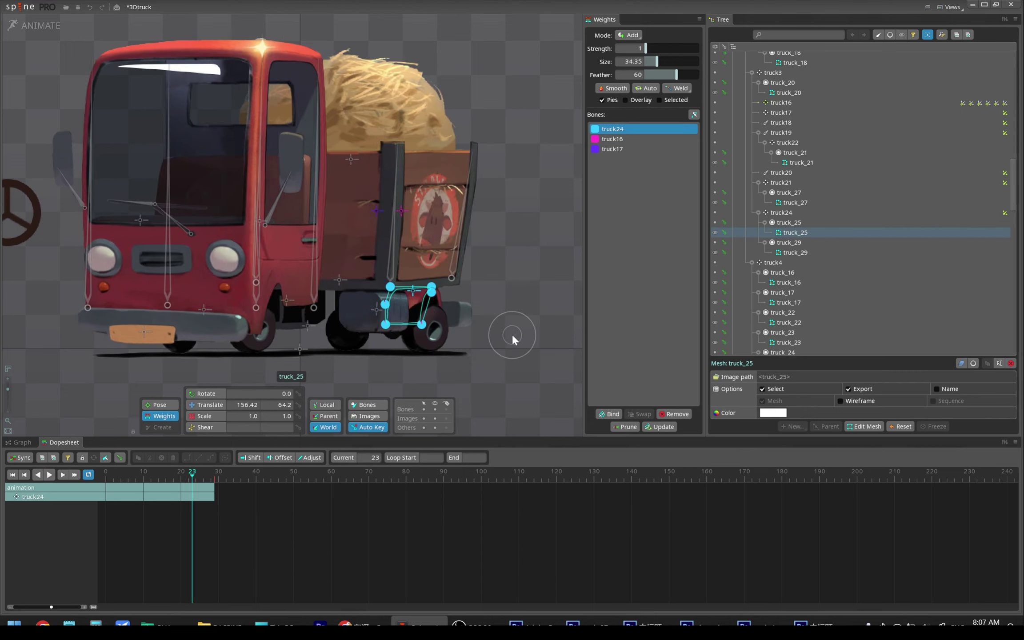
key(Home)
key(space)
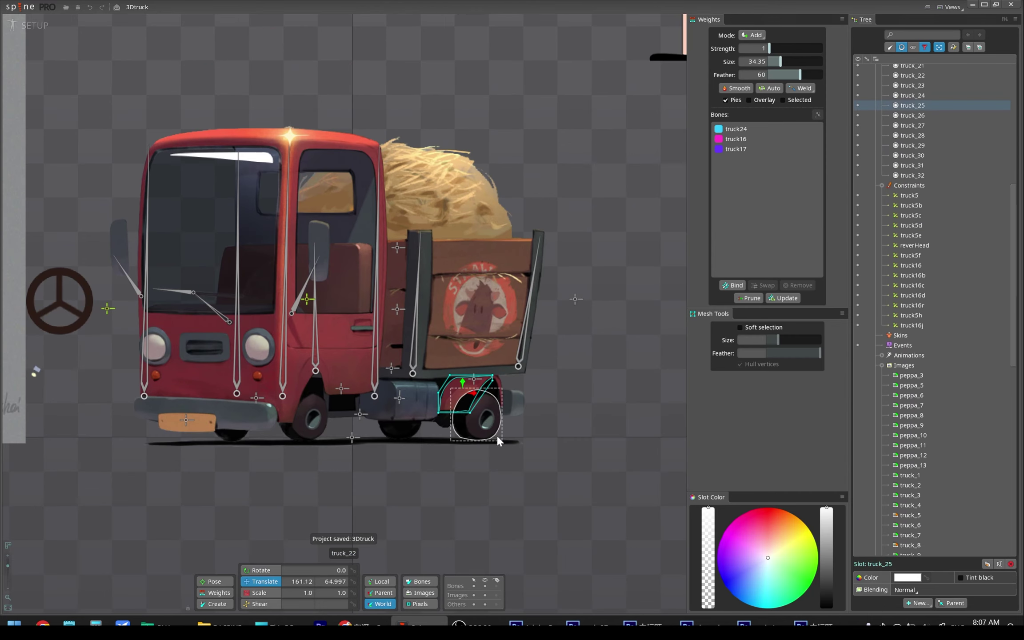
key(Escape)
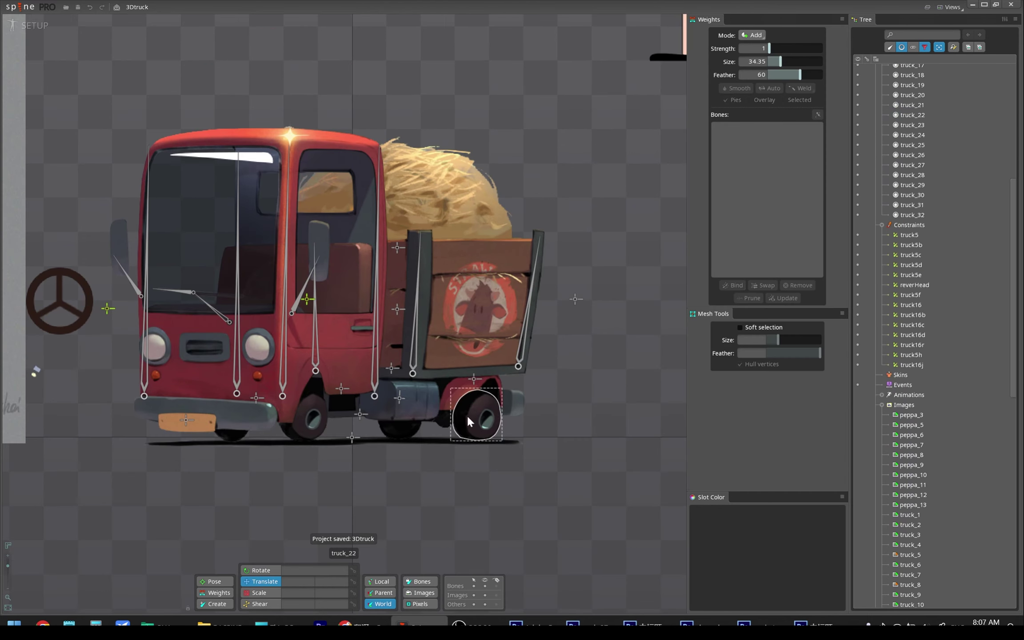
Move rear wheel truck_22 directly below truck_25 in the draw order and save.
click(457, 394)
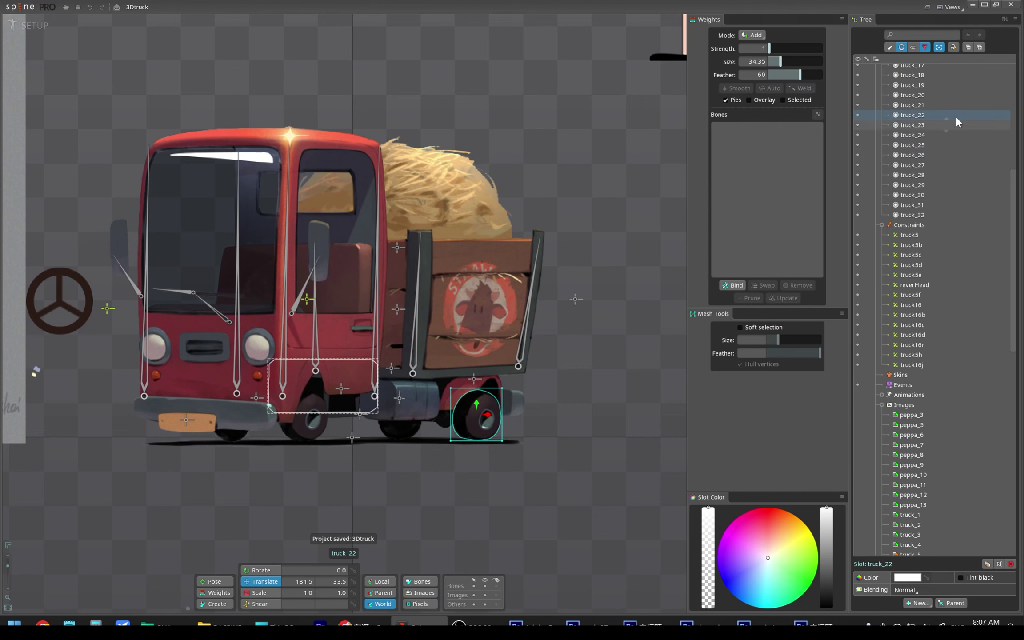
mouse_move(925, 115)
mouse_down()
mouse_move(925, 166)
mouse_move(924, 150)
mouse_up()
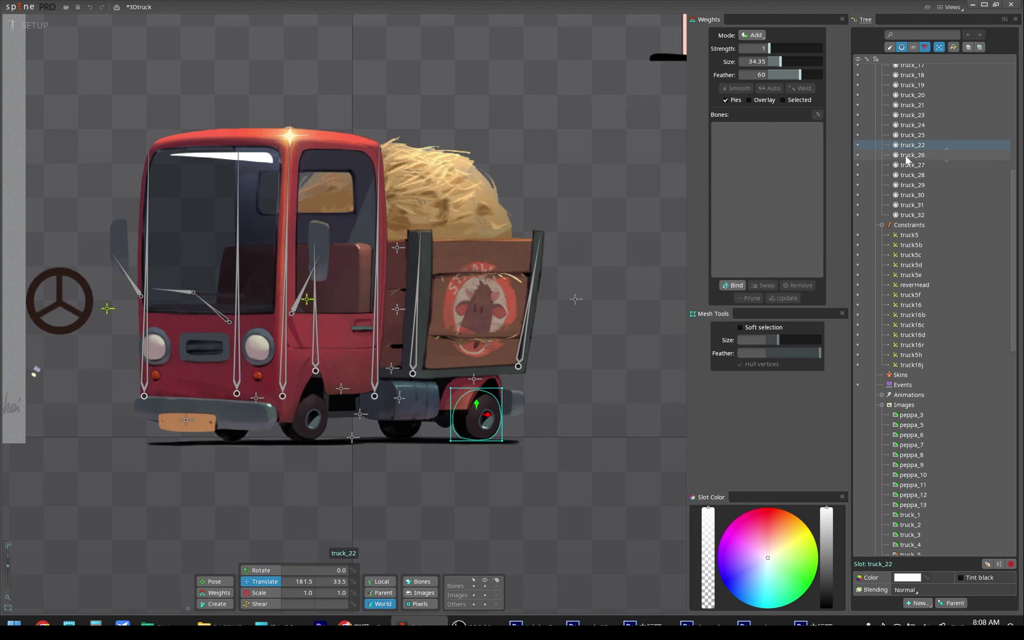
key(Escape)
key(ctrl+s)
Play the turning animation to check the layering, then pick mudguard truck_29 for weight painting.
key(ctrl+Tab)
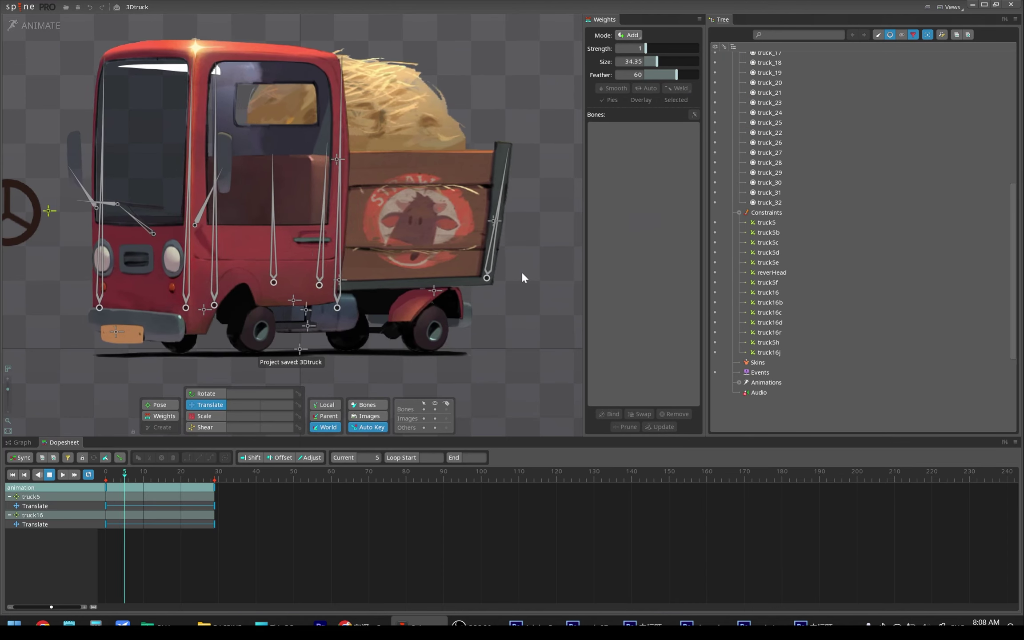
key(space)
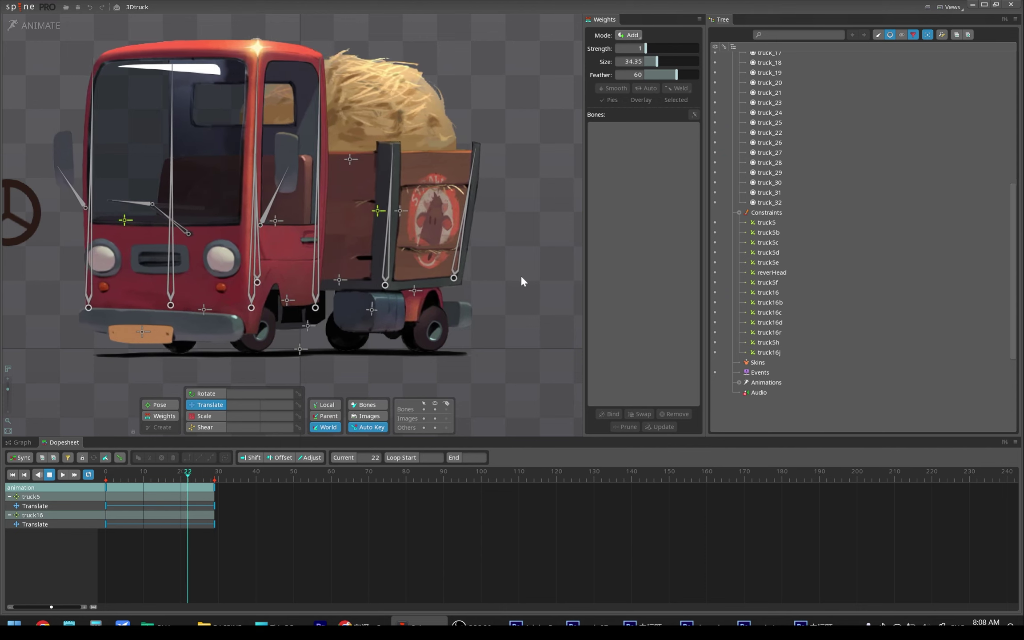
click(454, 307)
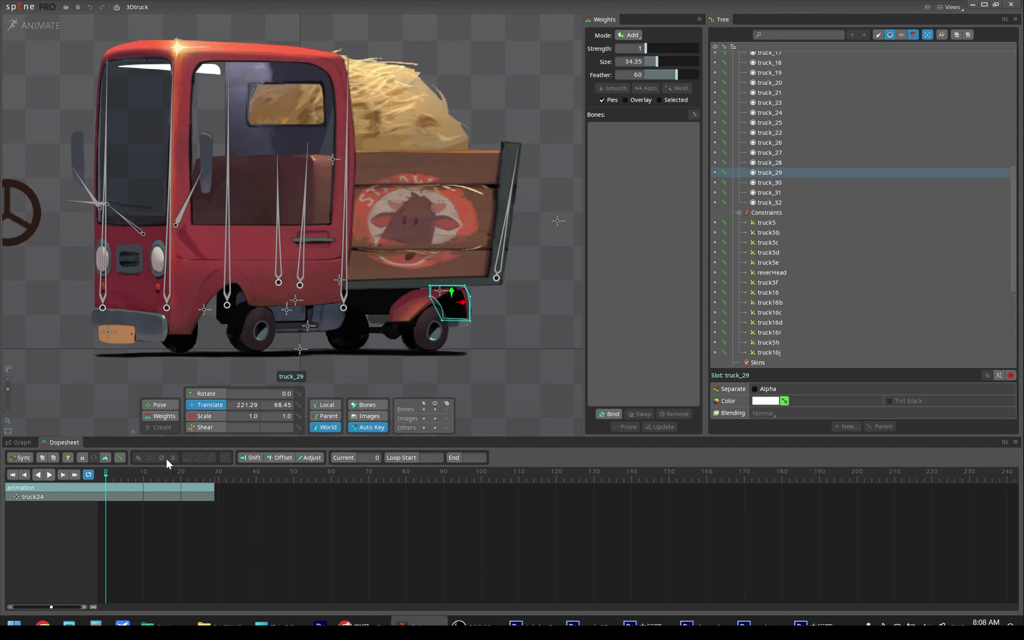
click(164, 417)
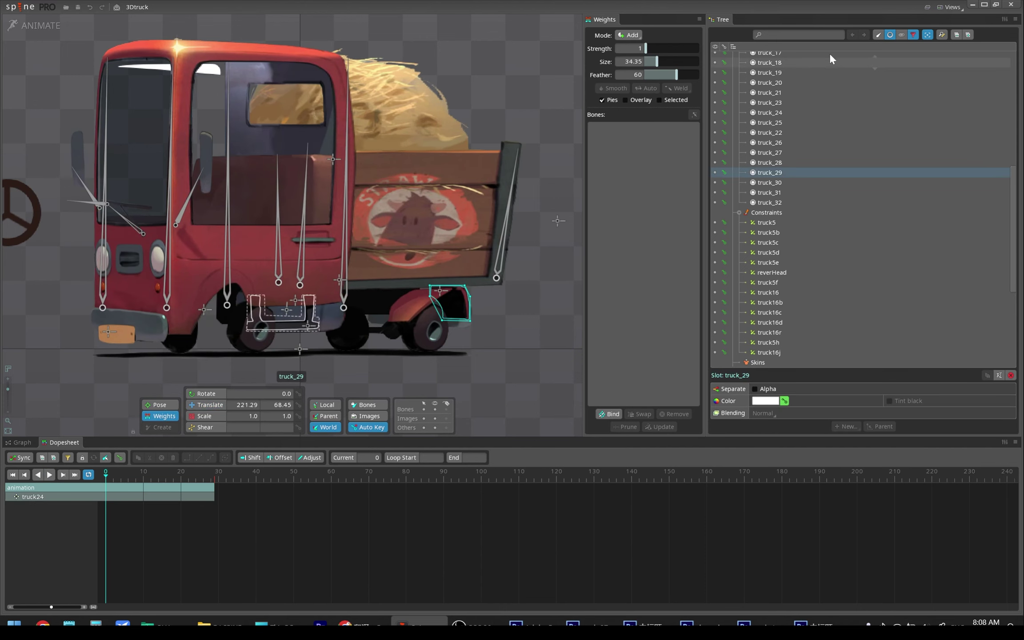
In Setup mode, bind the truck_29 mudguard mesh to bone truck24.
key(Tab)
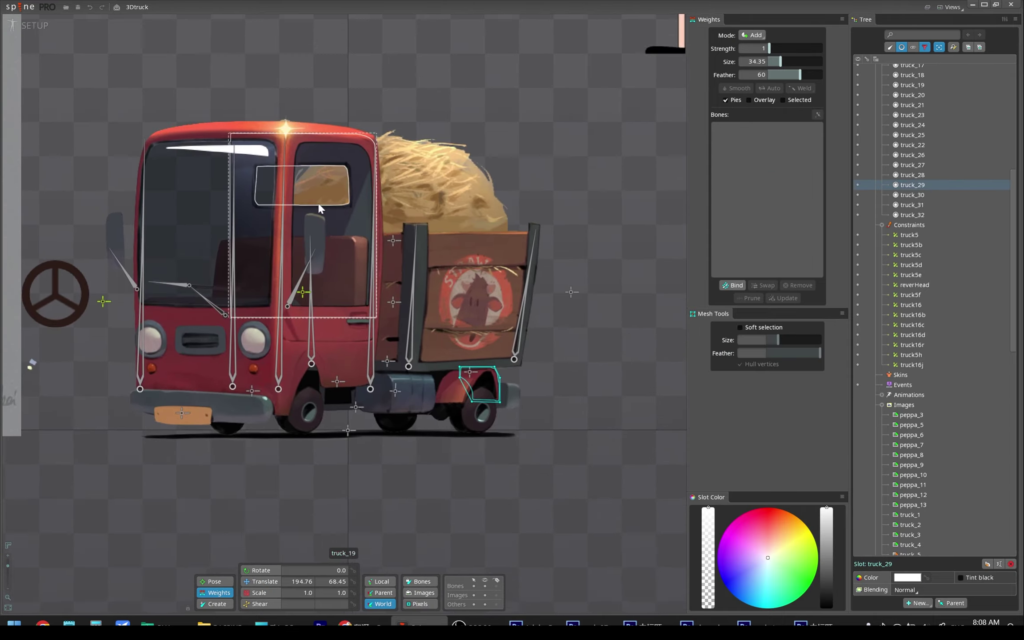
click(734, 285)
click(473, 379)
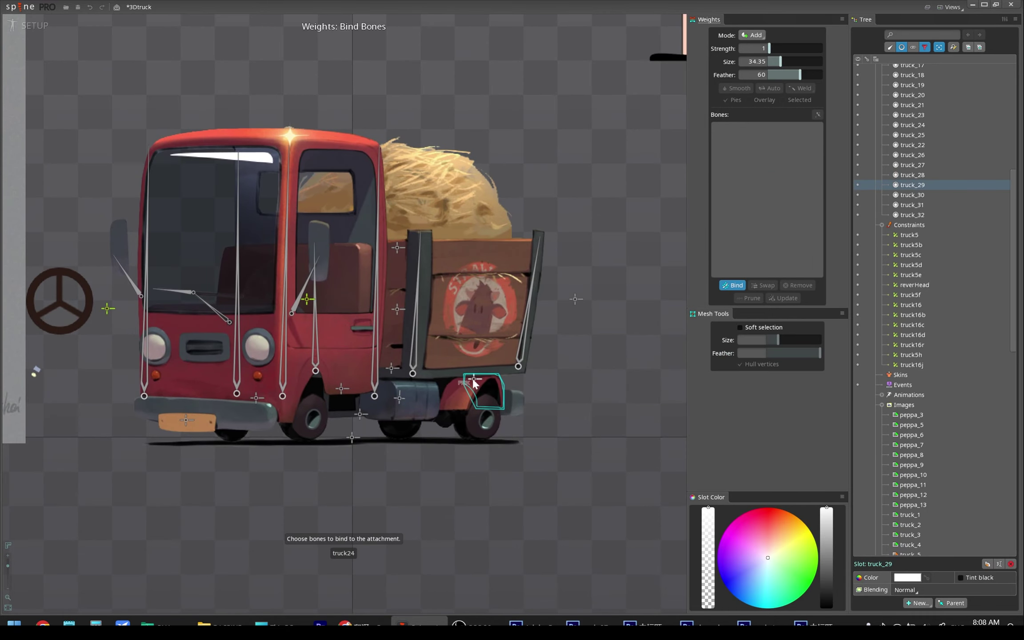
key(Return)
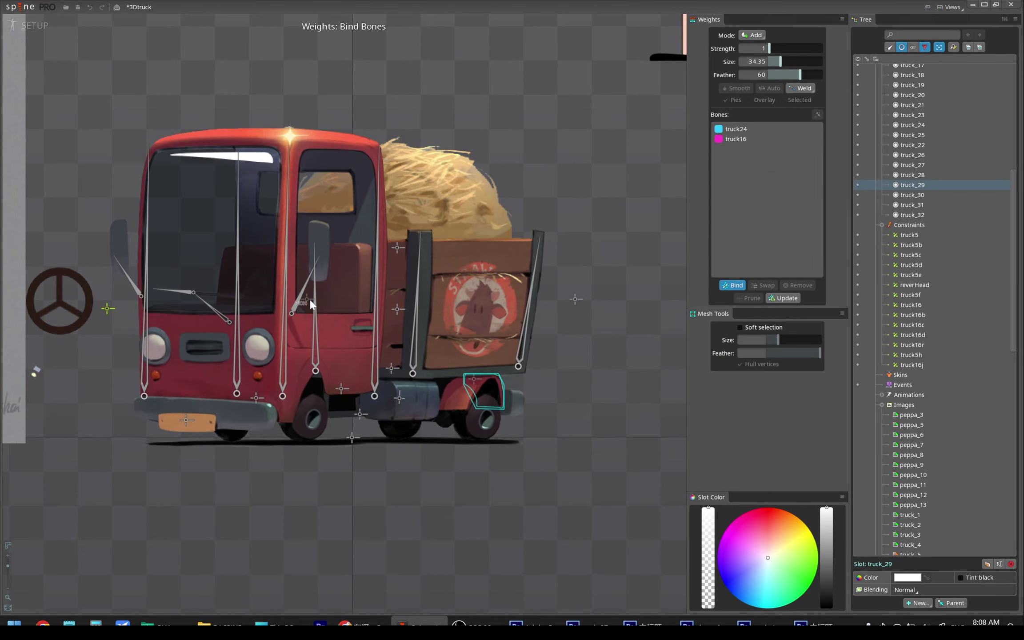
In Animate mode, paint truck_29's weights for truck16 and truck17 and play to check them.
click(36, 30)
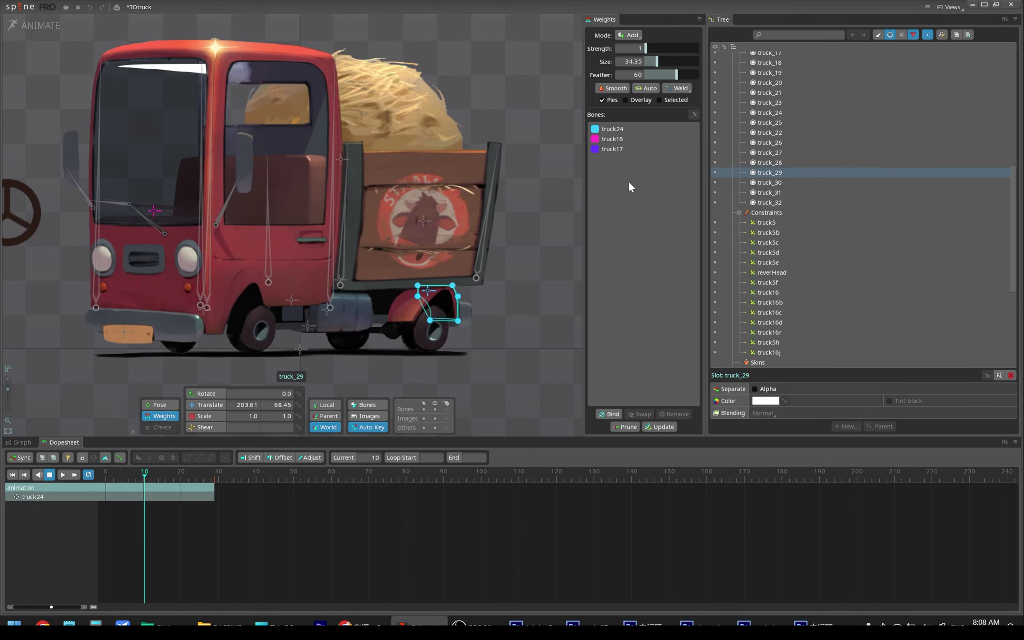
click(612, 139)
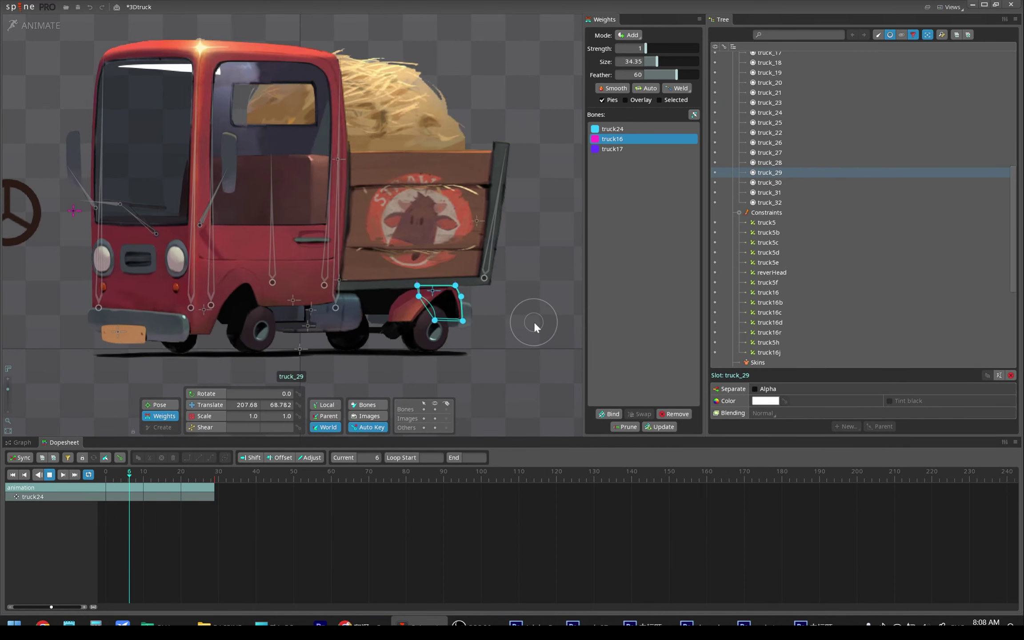
click(613, 149)
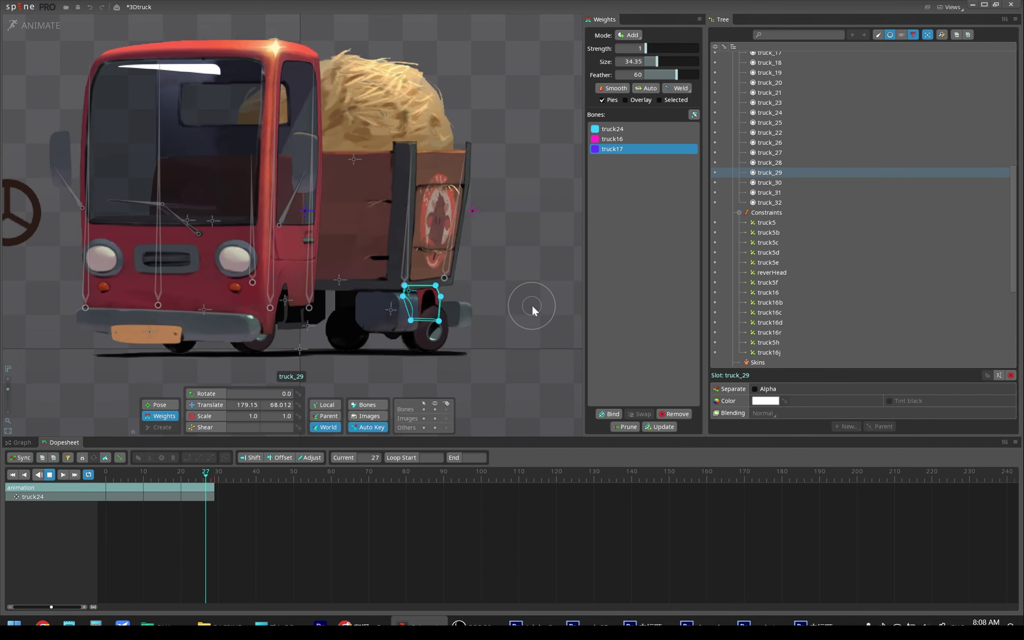
click(458, 311)
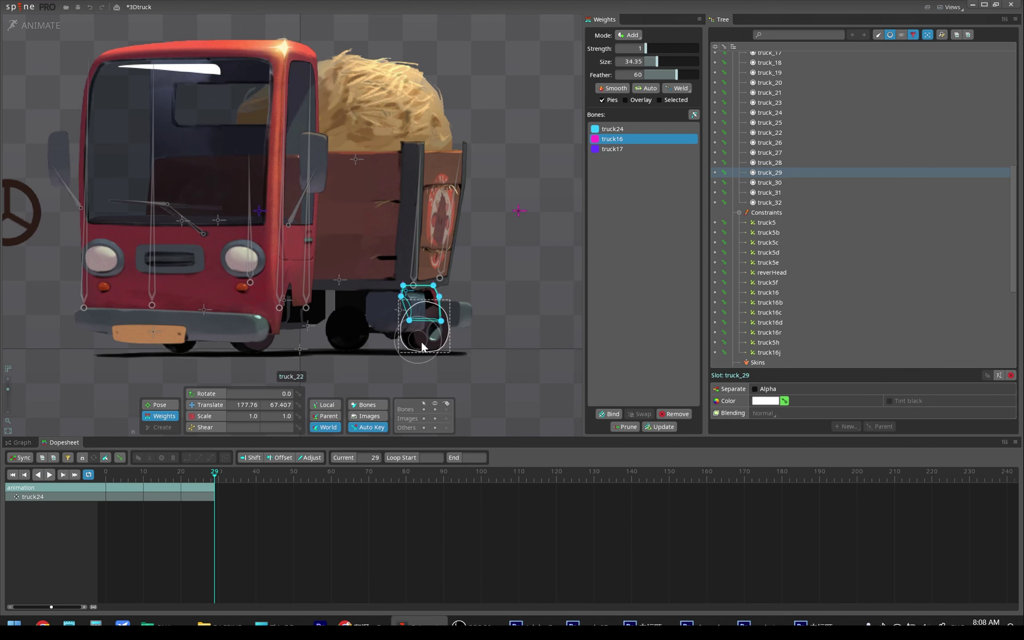
key(space)
click(554, 322)
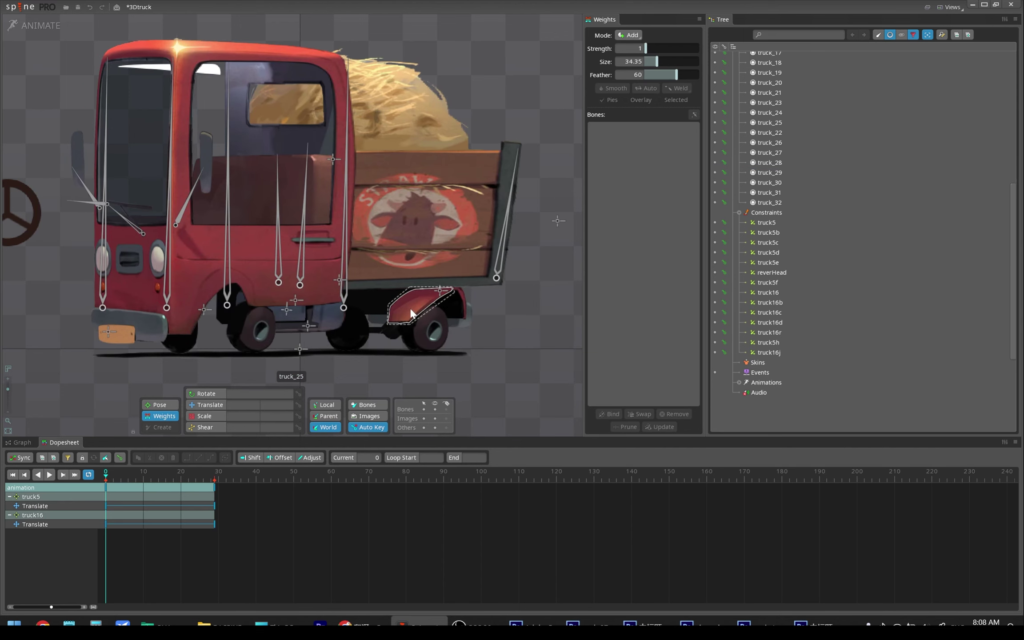
Step through and replay the animation to inspect the underside weighting.
click(411, 309)
key(space)
click(612, 129)
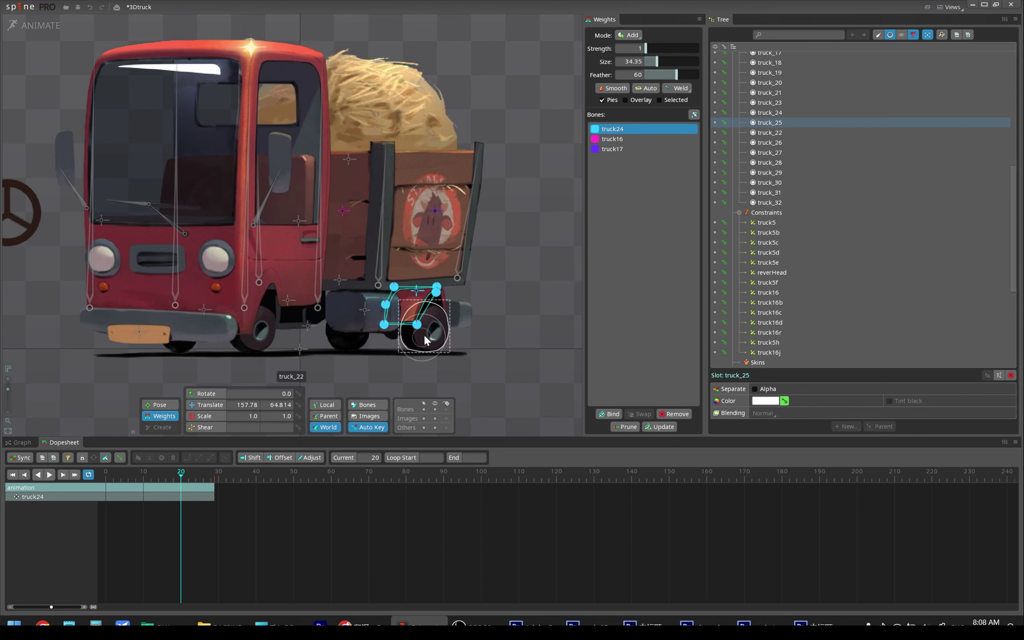
key(period)
key(Home)
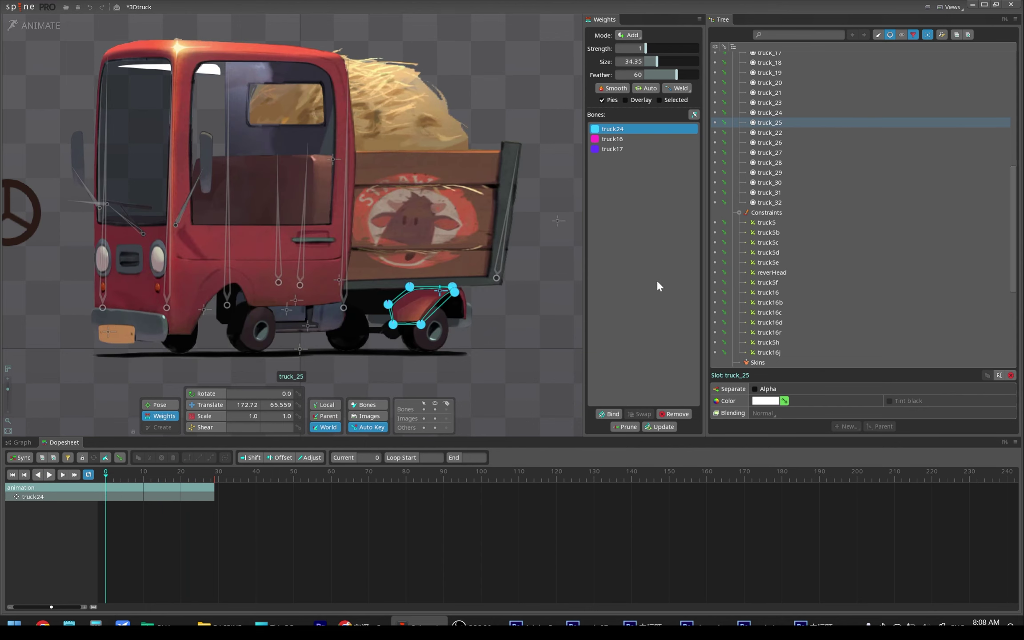
key(space)
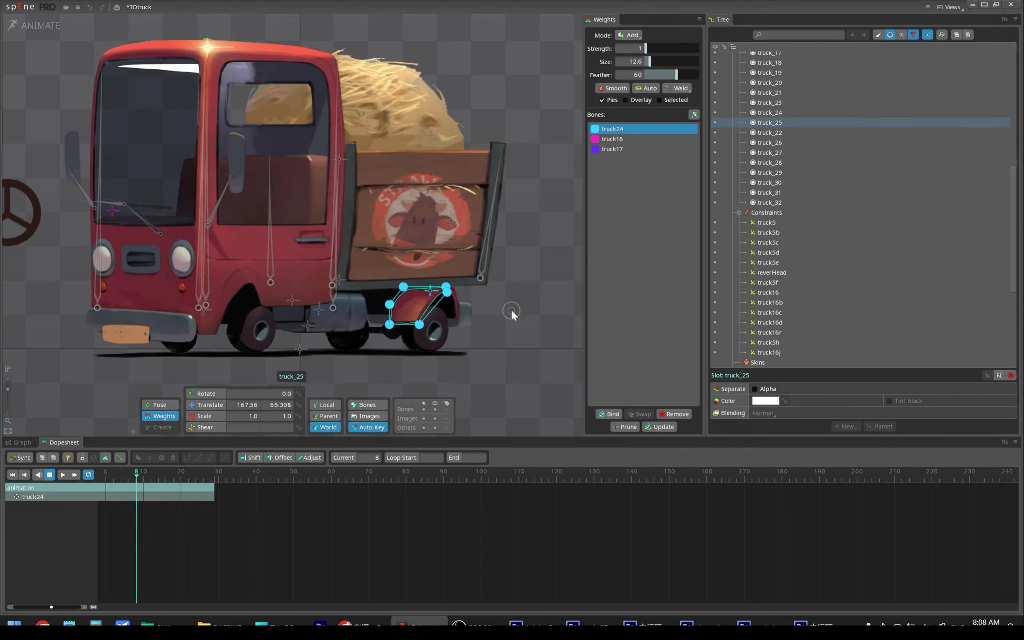
key(space)
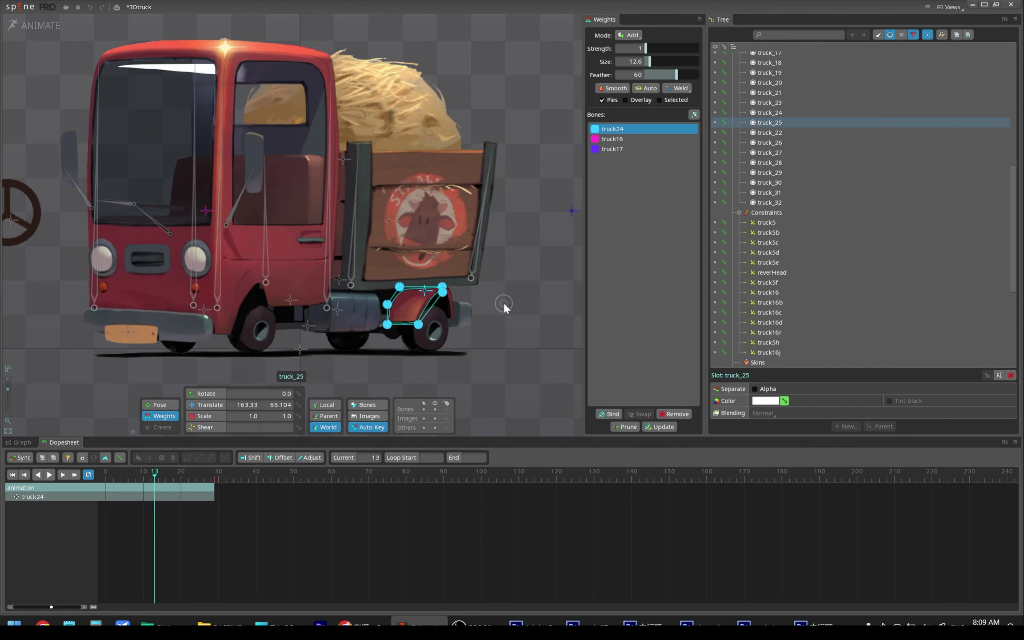
click(302, 313)
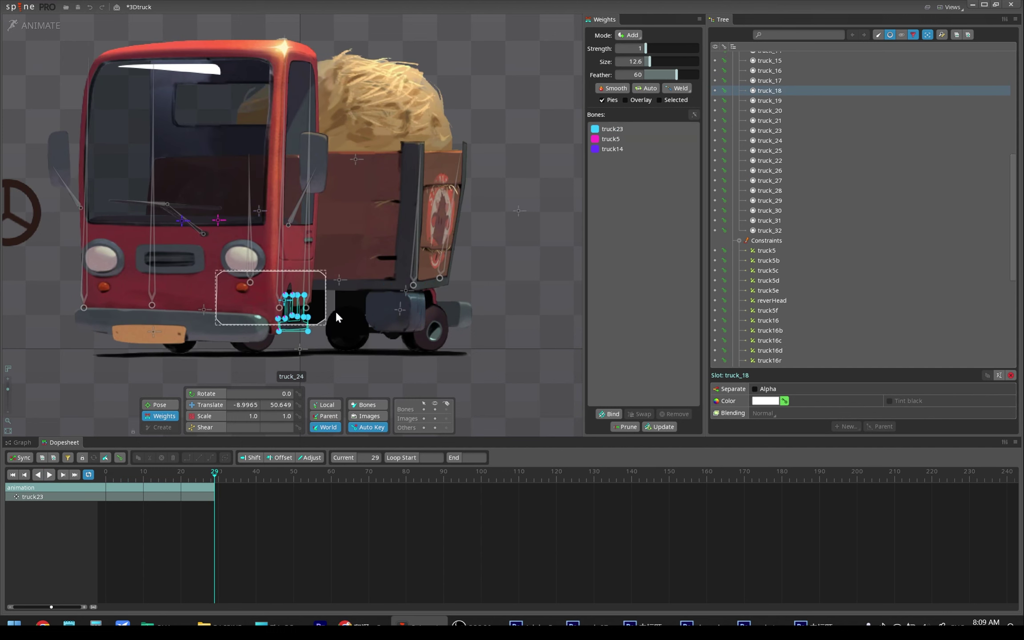
Box-select truck_18's bumper vertices, reweight them toward truck23/truck5, and preview.
click(611, 139)
drag(218, 272, 324, 340)
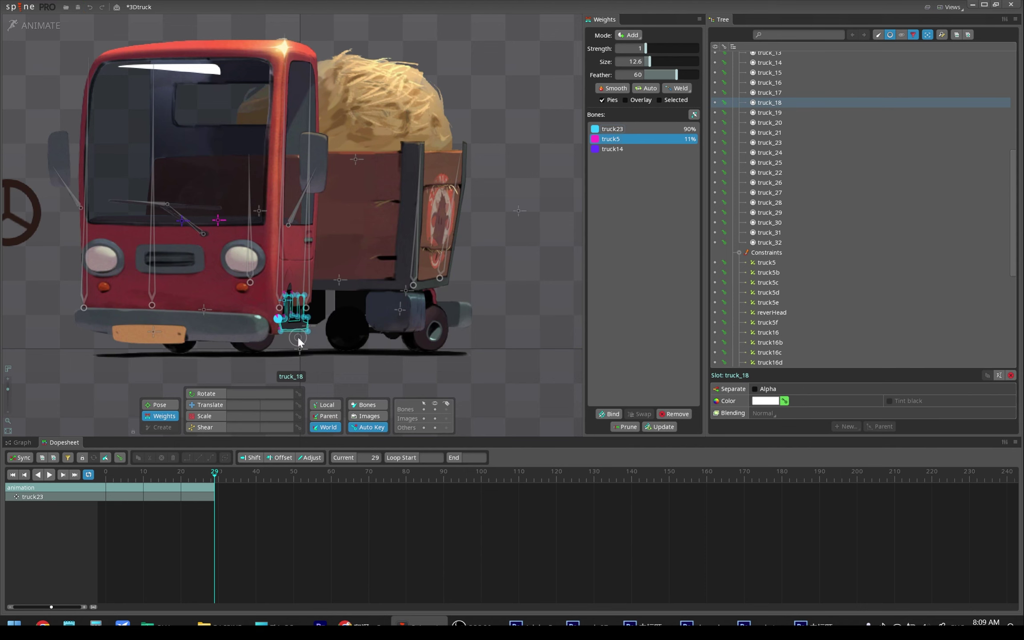
key(space)
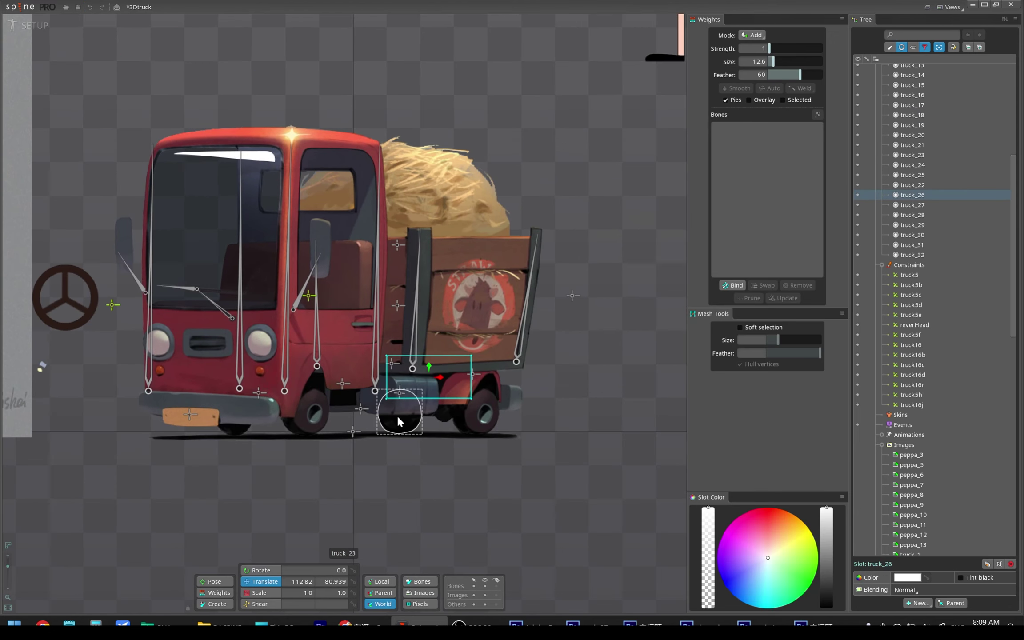
Select the new truck25 bone and nudge it slightly into place at the bed base.
click(374, 355)
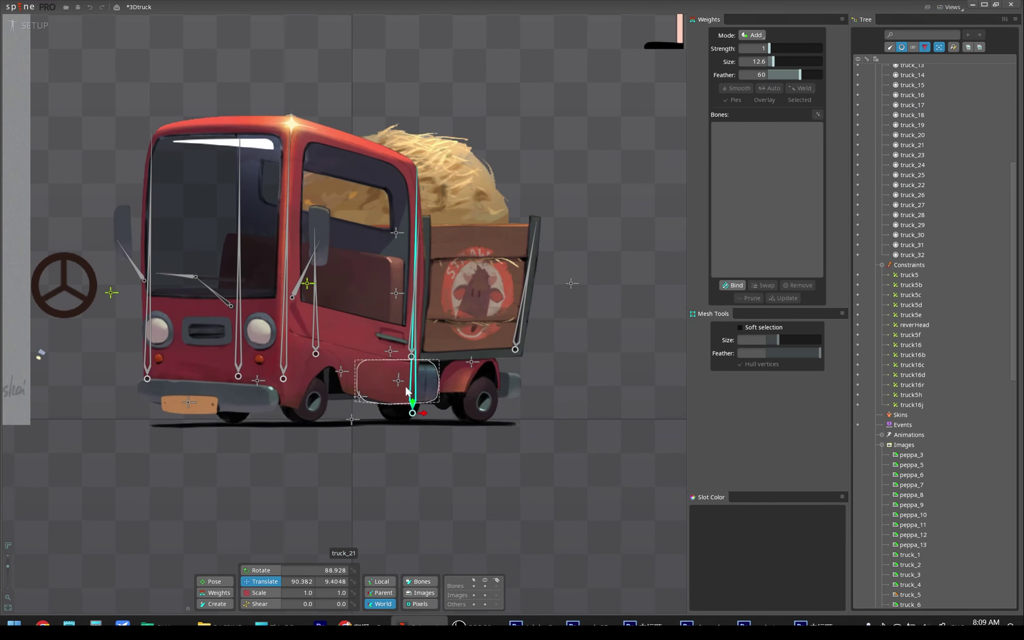
click(397, 354)
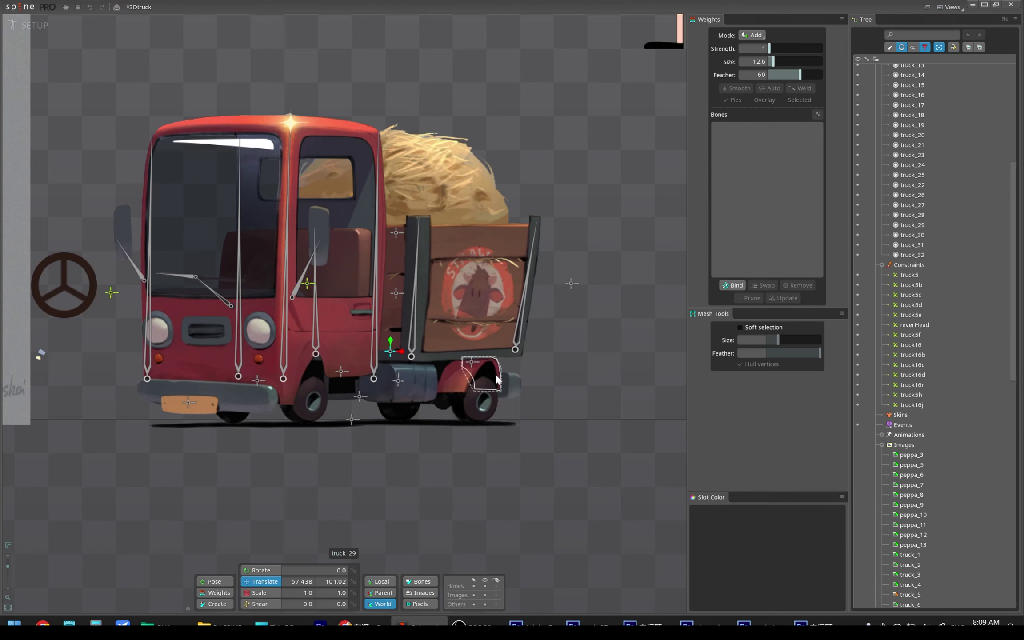
click(429, 407)
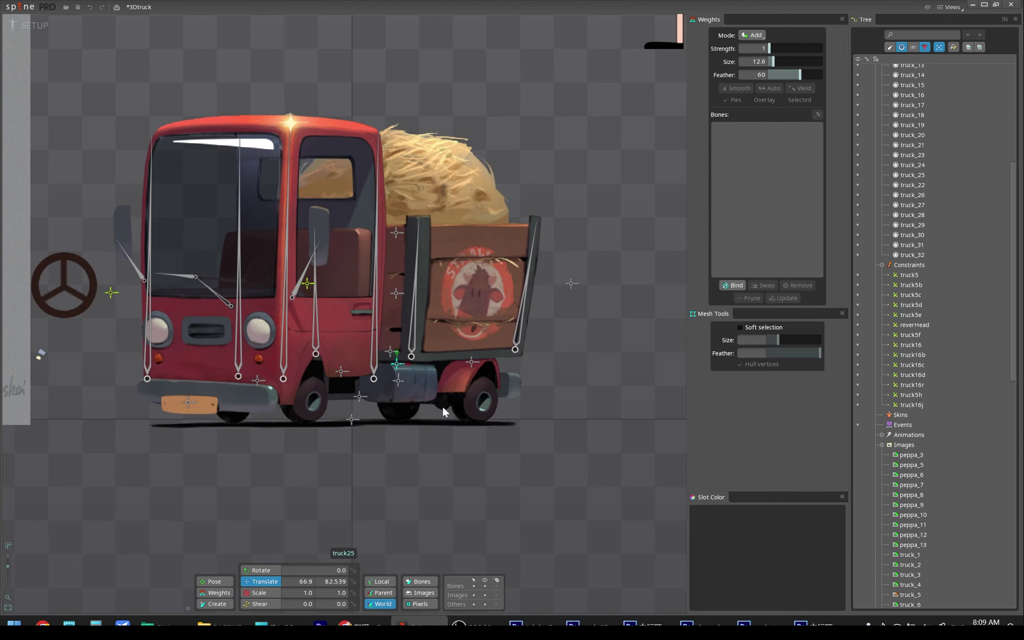
drag(442, 405, 445, 404)
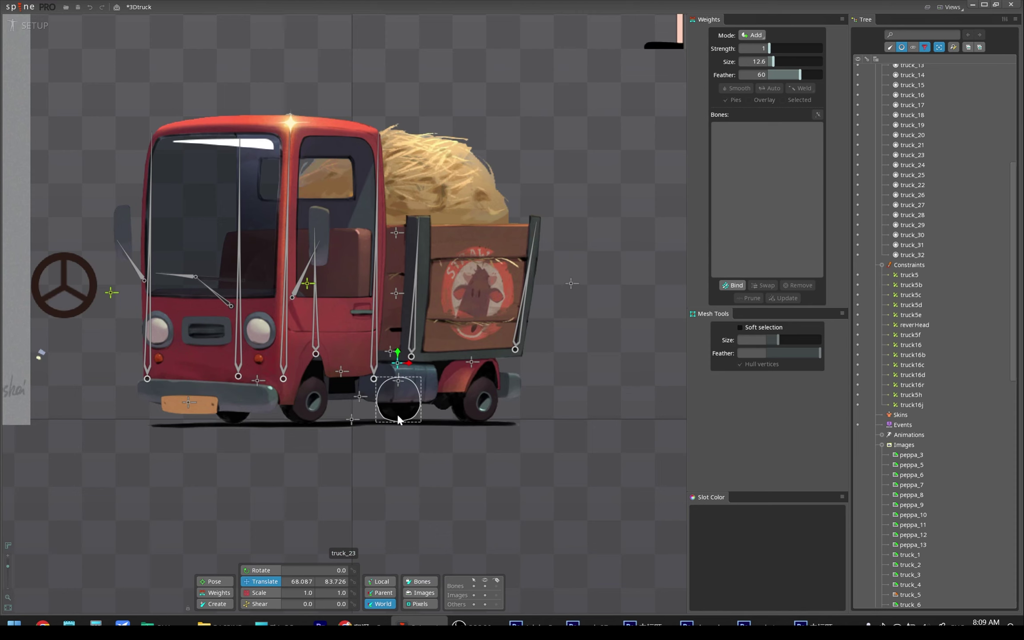
Check truck25 against the middle and rear wheels, try moving it left, then undo.
click(399, 410)
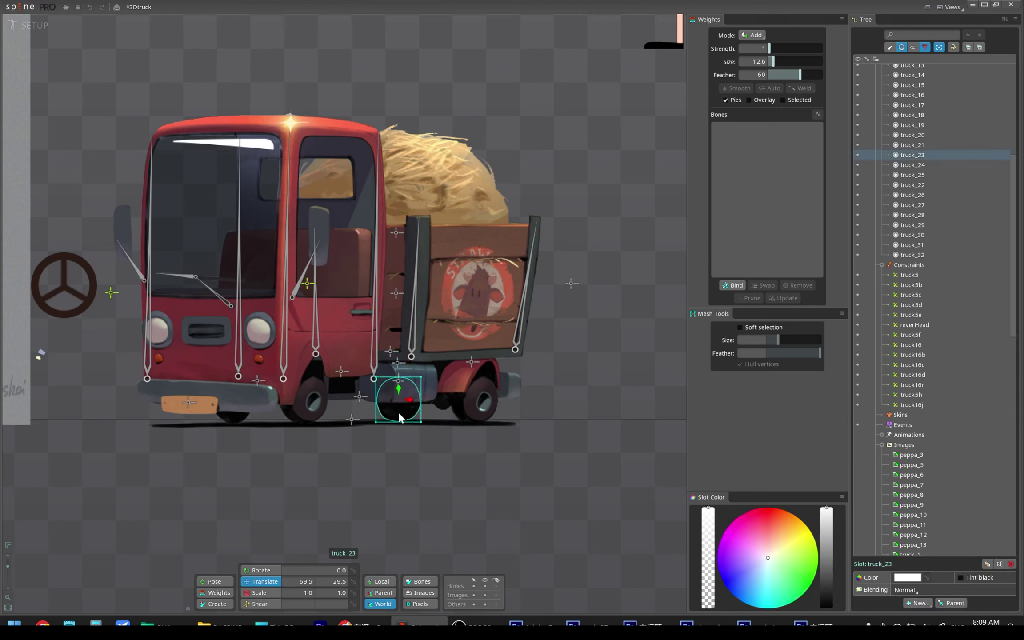
click(398, 363)
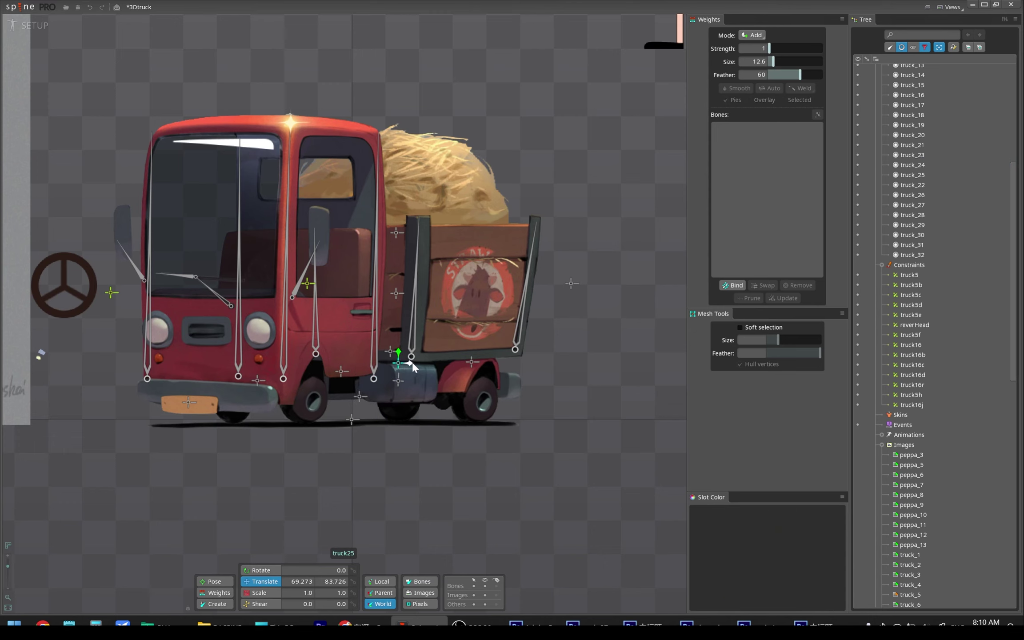
click(407, 414)
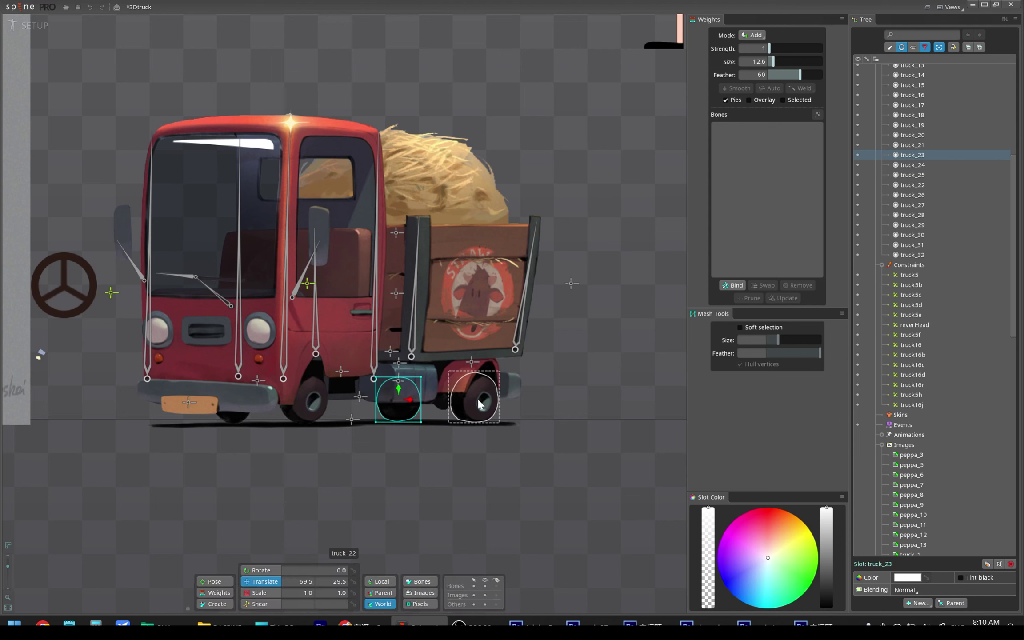
click(481, 375)
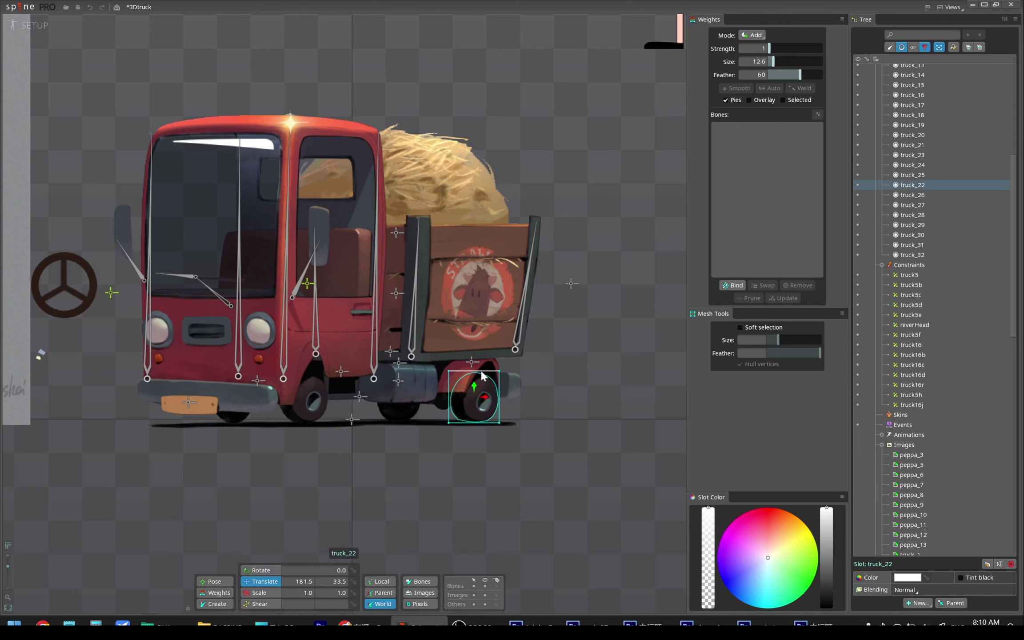
key(Escape)
click(398, 364)
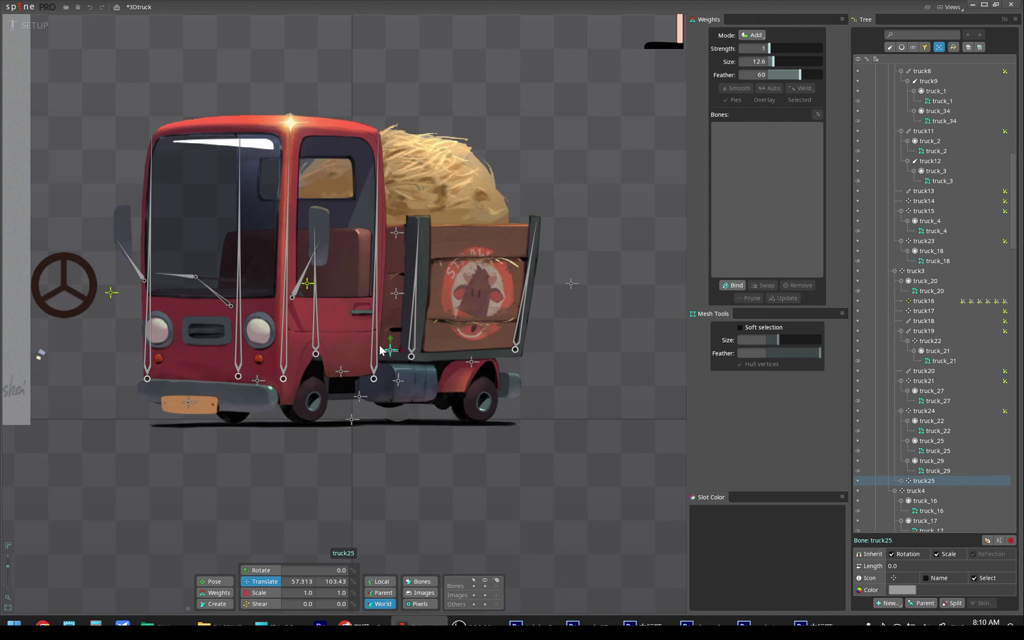
drag(431, 369, 413, 368)
key(ctrl+z)
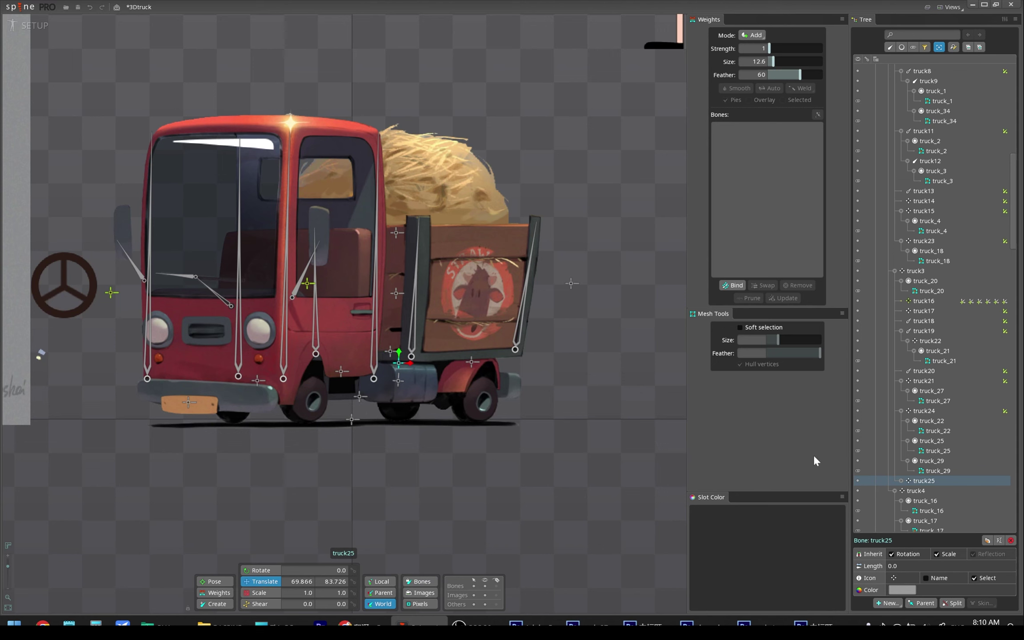
Create transform constraint truck16k on truck25 with truck16 as its target.
click(902, 602)
click(906, 540)
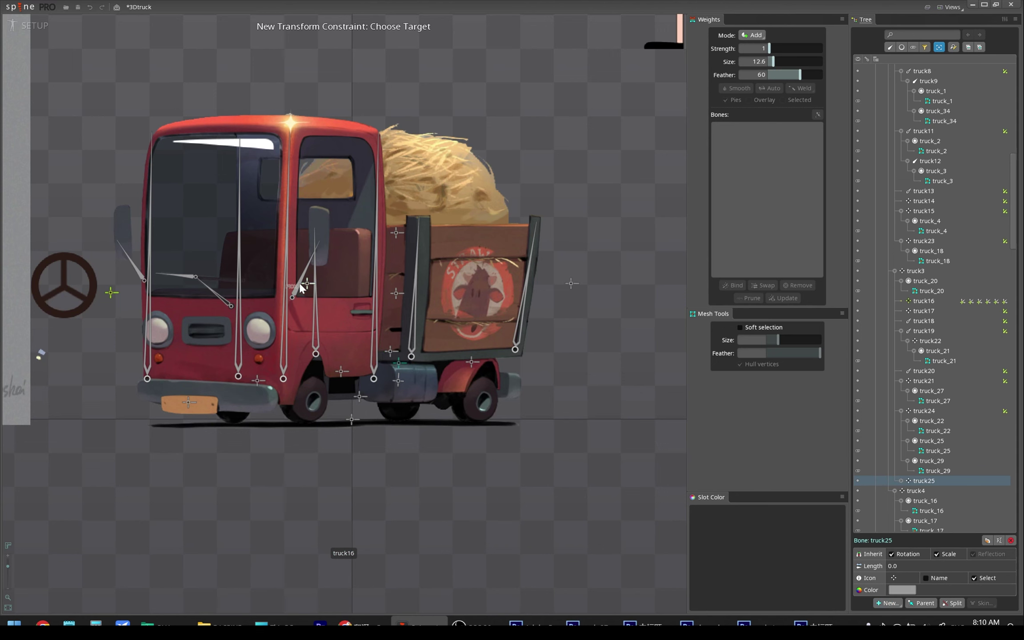
click(309, 286)
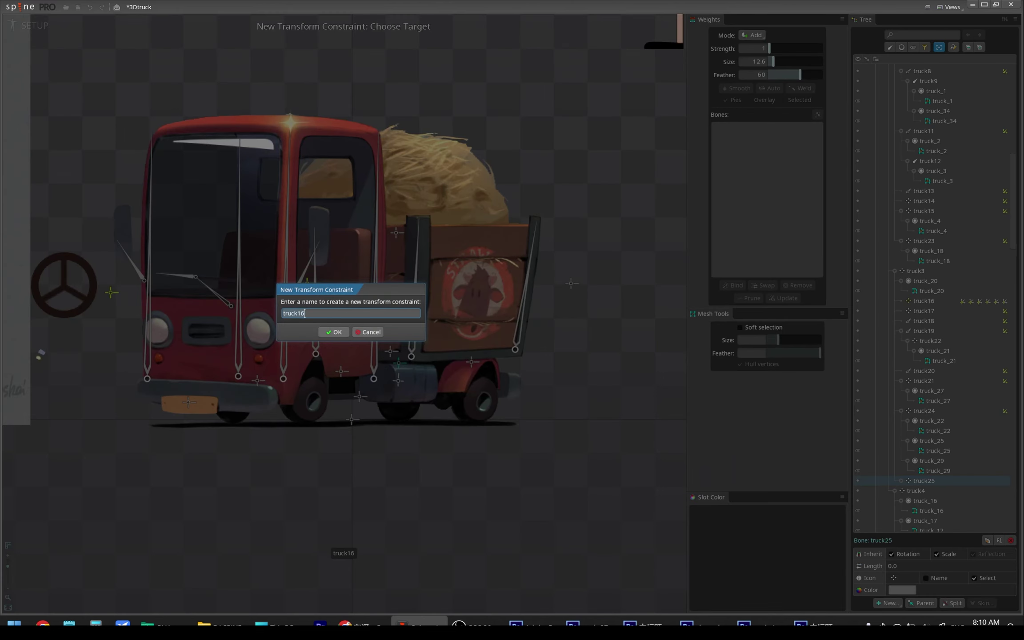
click(337, 332)
text(-)
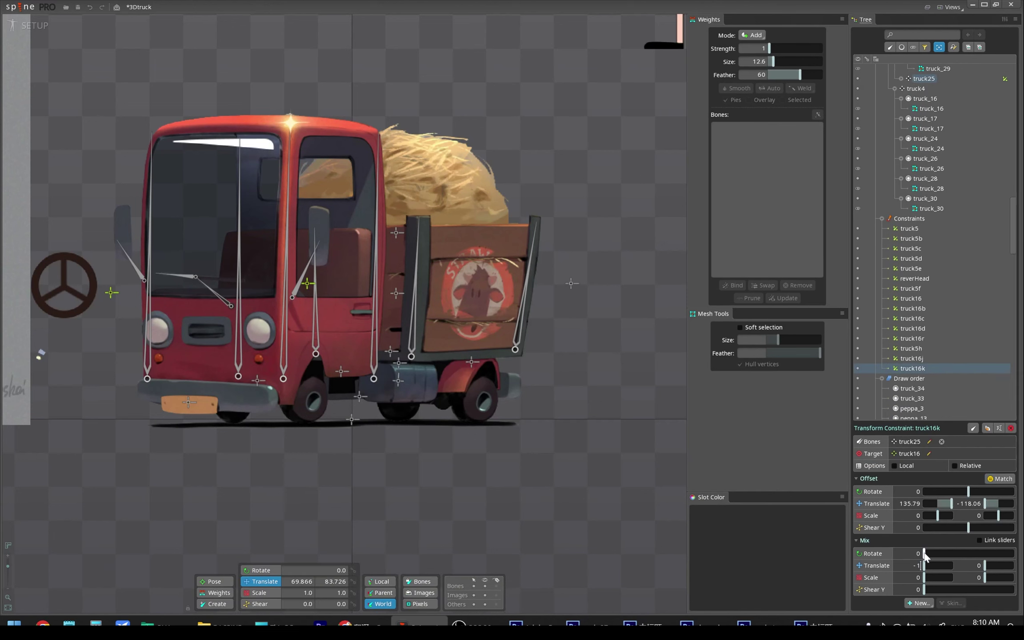
Set truck16k's translate mix to -20, save, and test by dragging truck16.
text(10)
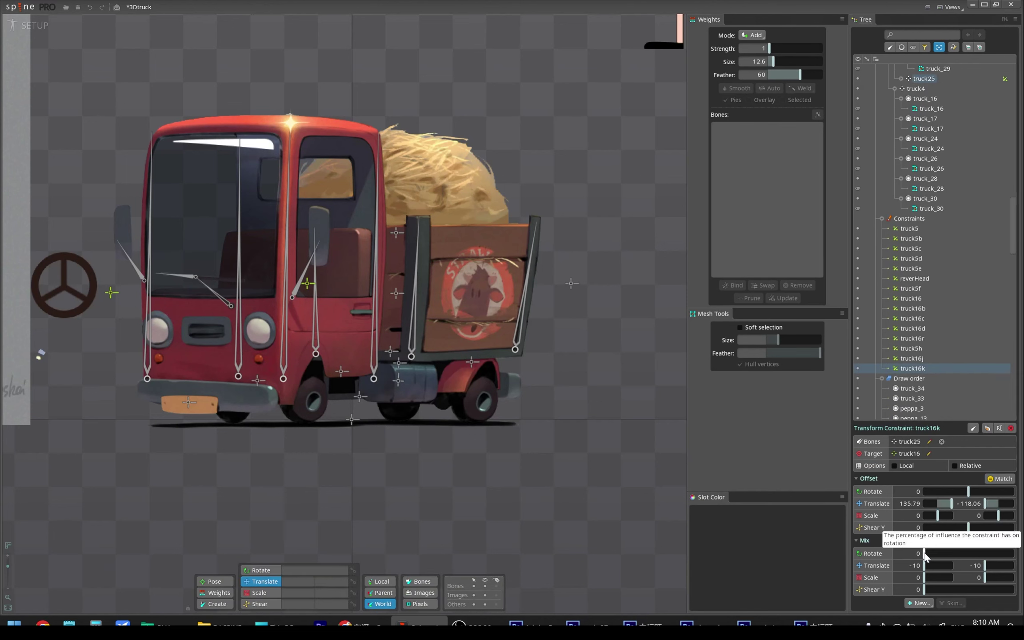
key(ctrl+s)
click(308, 285)
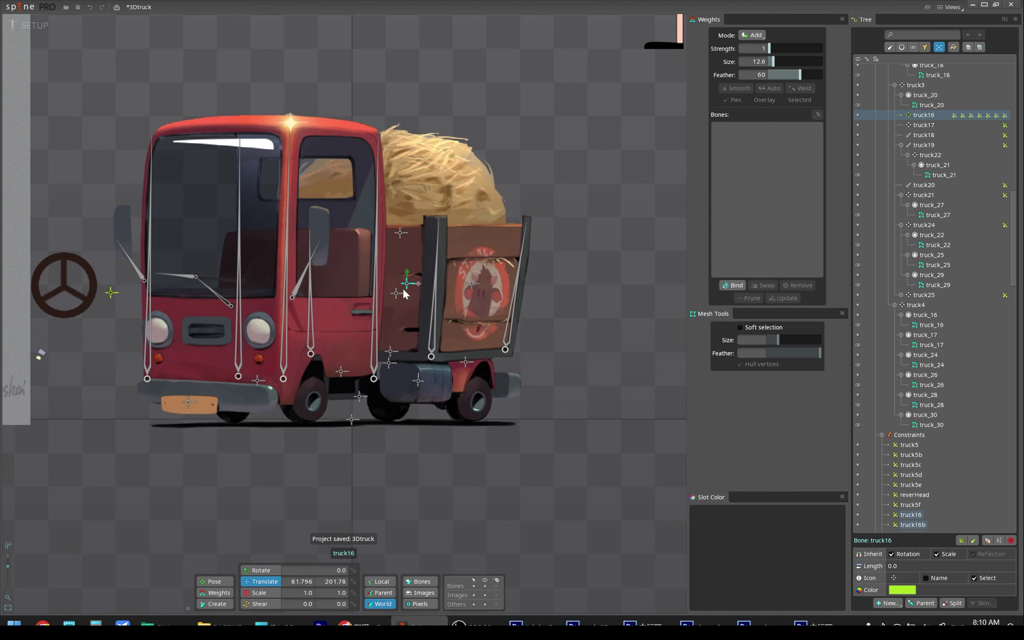
mouse_move(342, 307)
mouse_down()
mouse_move(483, 307)
mouse_move(321, 324)
mouse_move(520, 293)
mouse_move(423, 302)
mouse_move(495, 286)
mouse_move(251, 329)
mouse_up()
Stretch truck_26's right edge outward, bind it to truck25, and save.
key(ctrl+z)
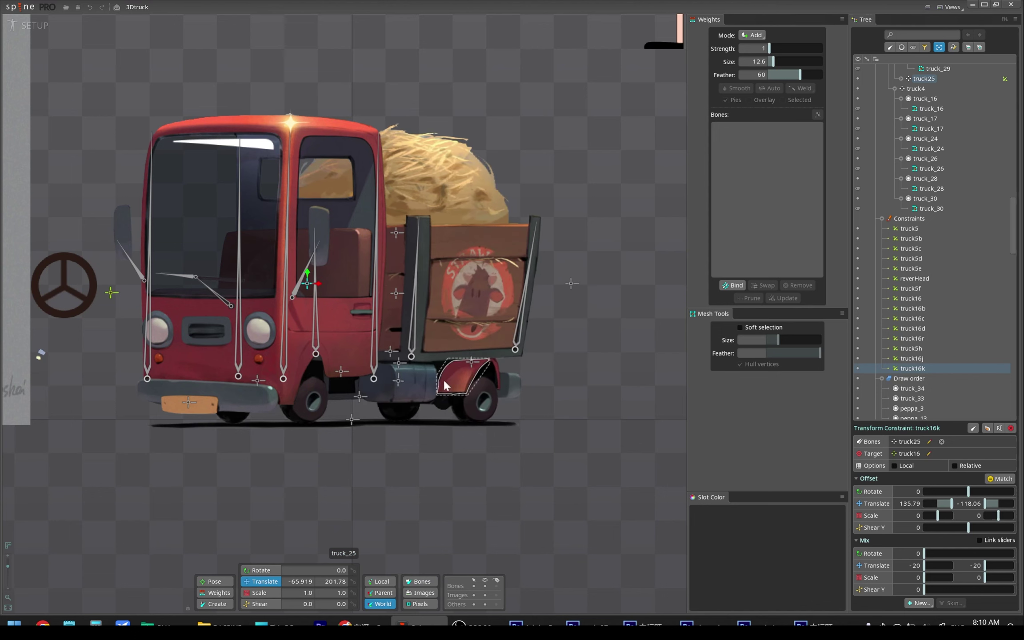
click(432, 366)
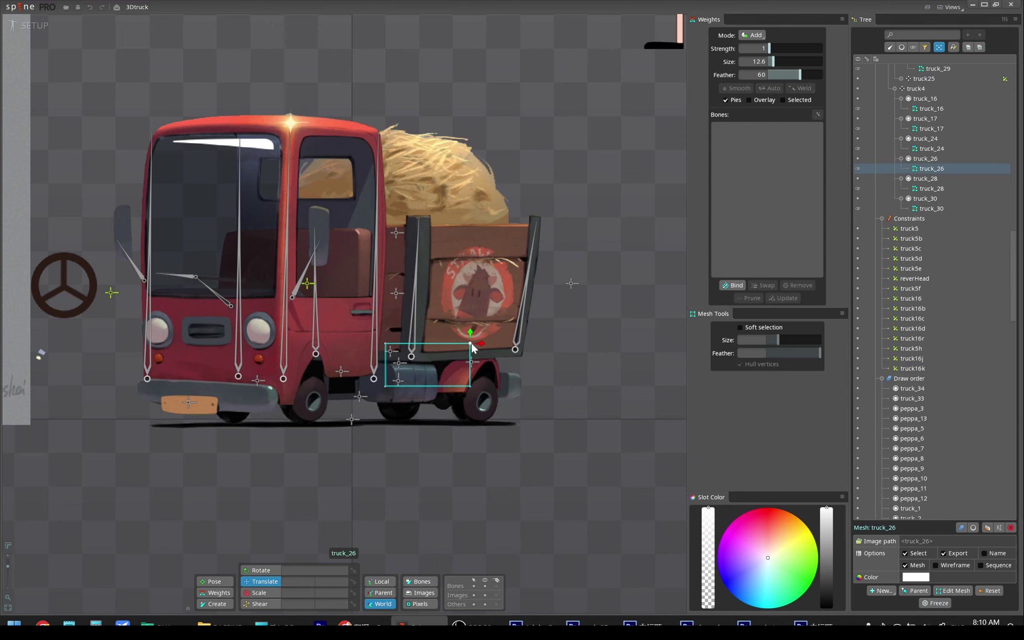
drag(483, 369, 493, 370)
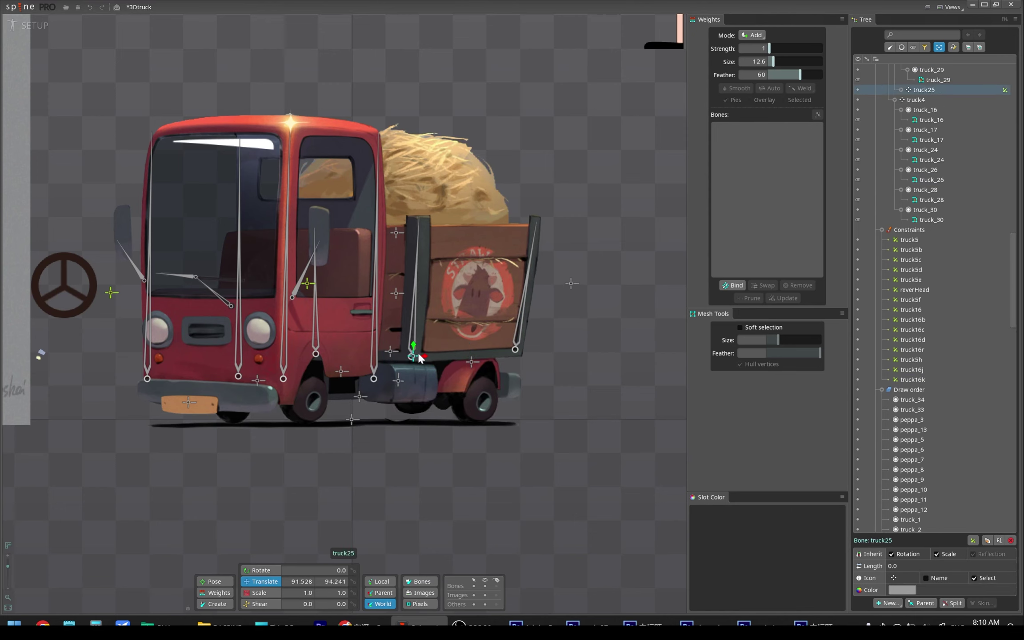
click(732, 285)
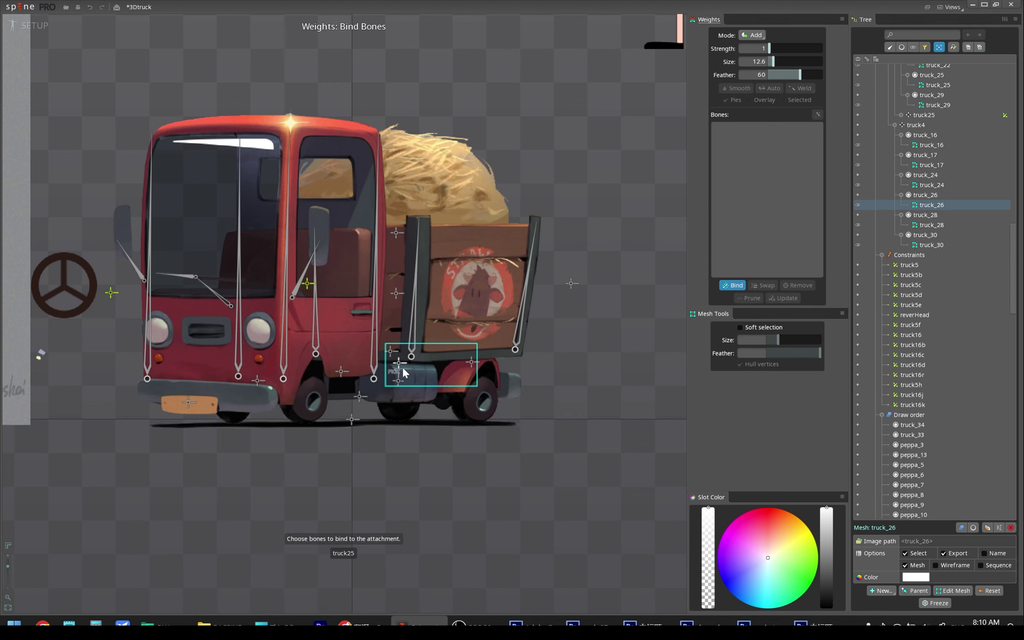
click(470, 376)
key(ctrl+s)
Test the underside by moving truck16, nudge truck_28 right and down, and save.
click(345, 281)
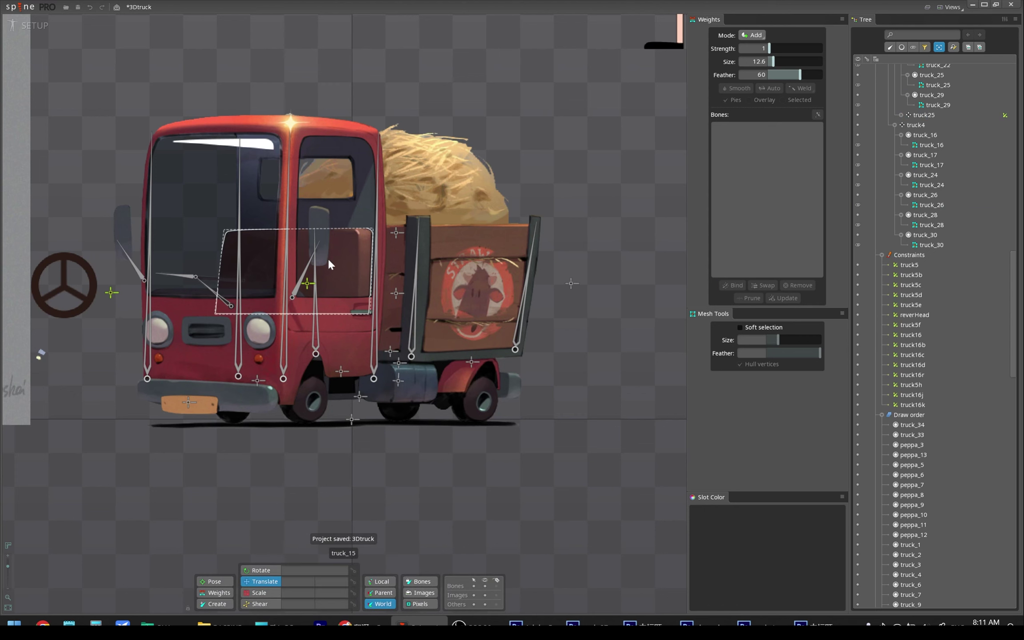
drag(363, 290, 325, 289)
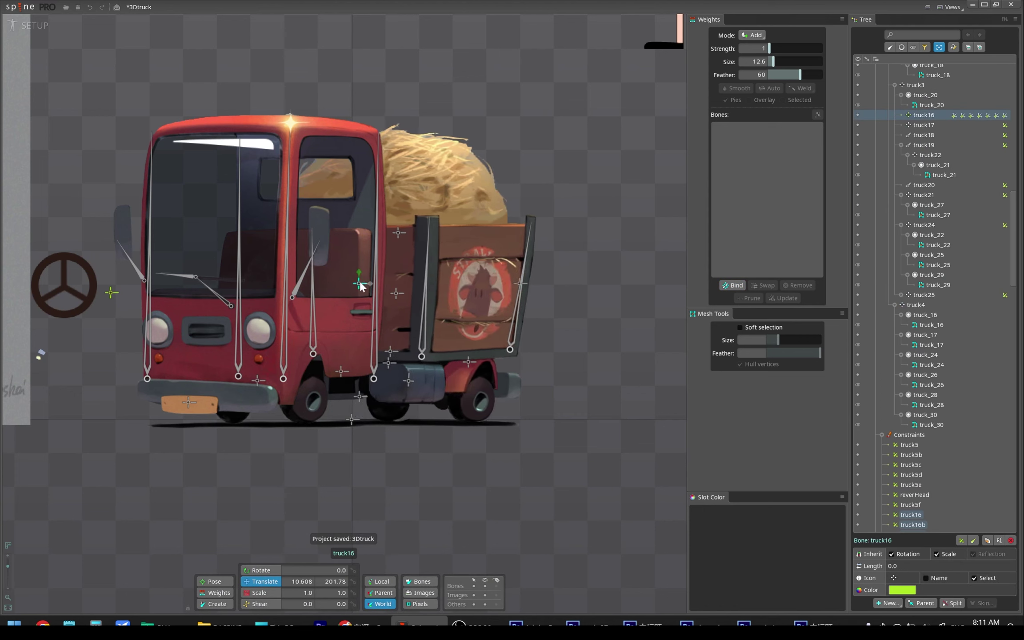
click(442, 400)
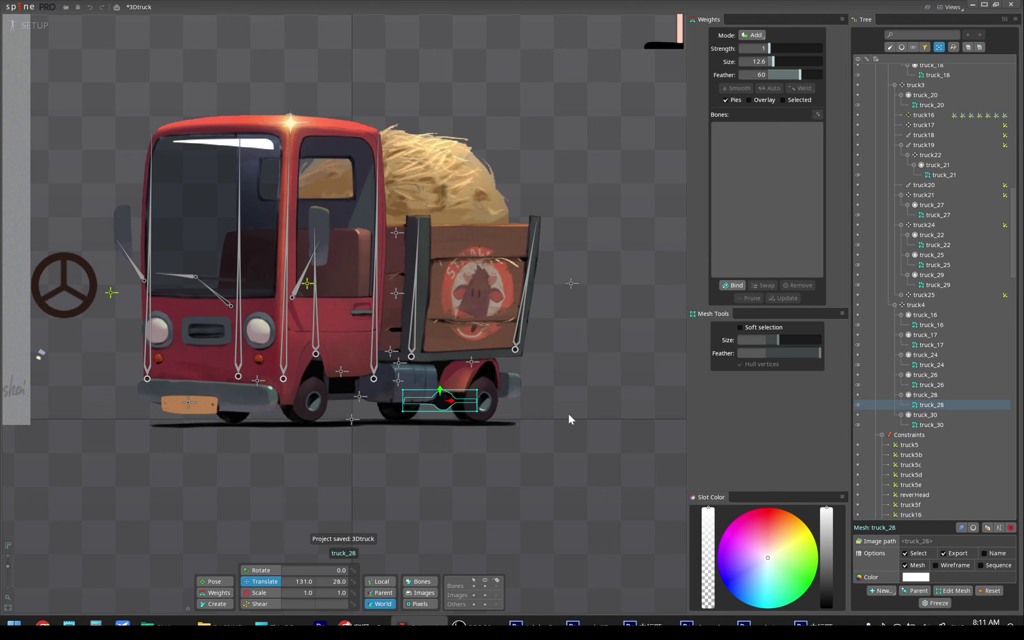
key(Down)
key(Right)
key(ctrl+s)
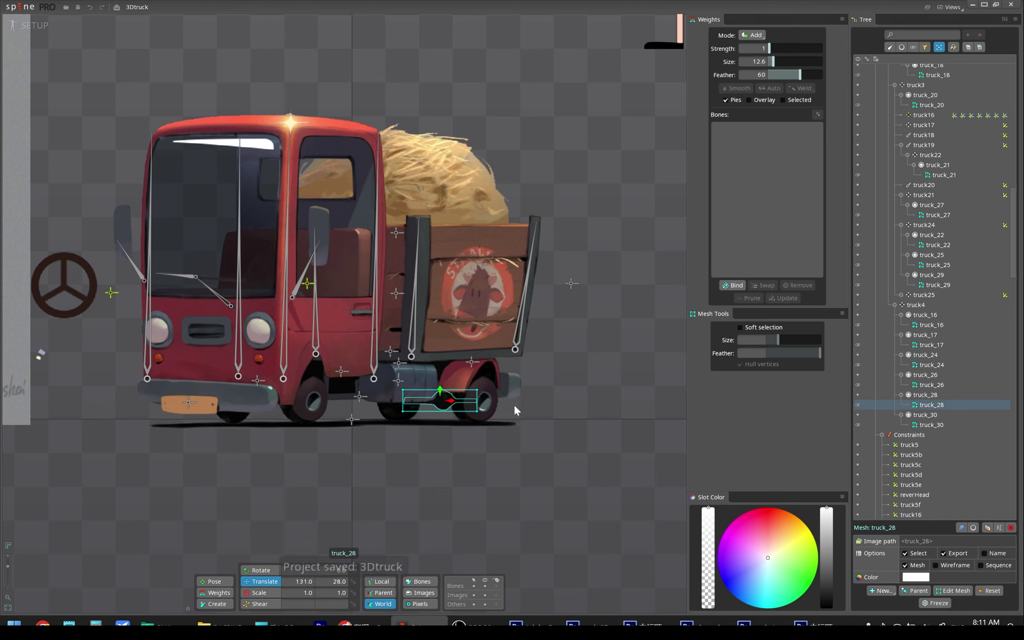
click(476, 373)
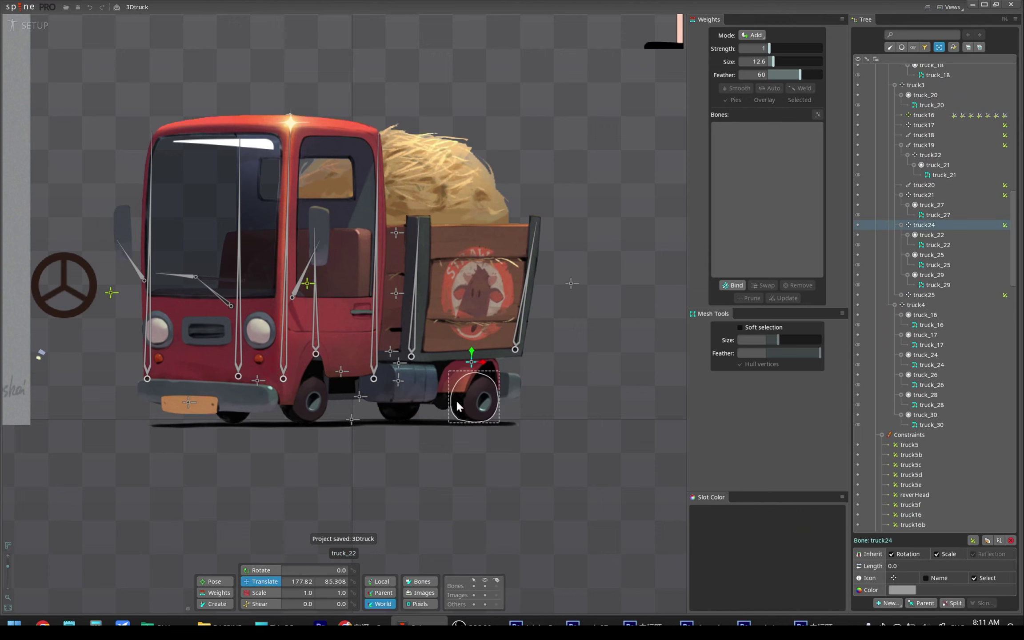
click(440, 408)
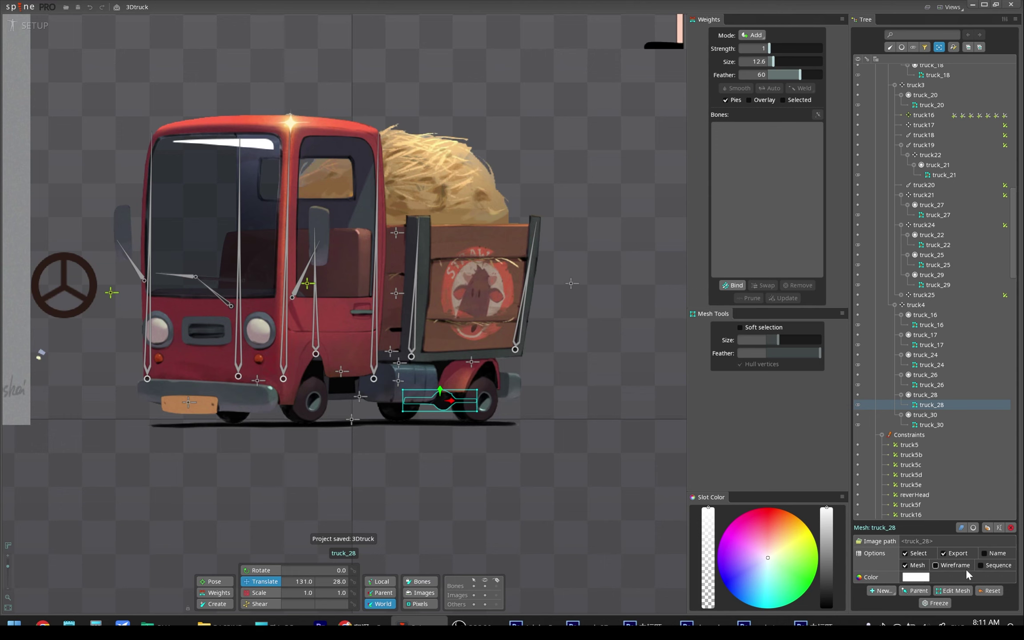
Edit axle mesh truck_28: move an inner vertex down, add a top-edge vertex, and save.
click(940, 591)
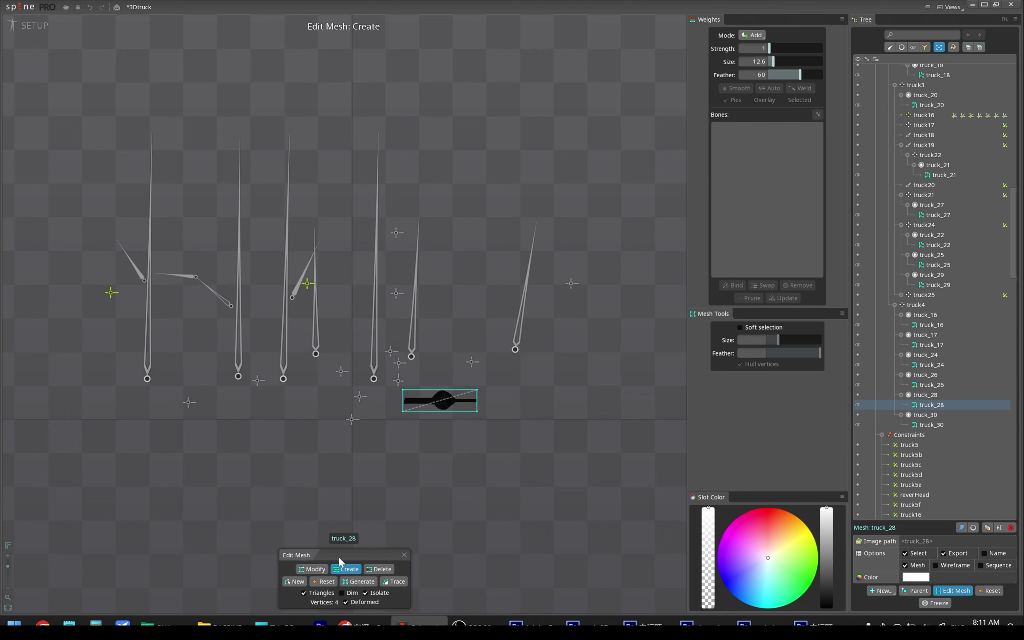
drag(432, 402, 431, 411)
click(454, 389)
click(403, 554)
key(ctrl+s)
Create new wheel bones near the rear and middle wheels, nudging truck27 into place.
click(488, 401)
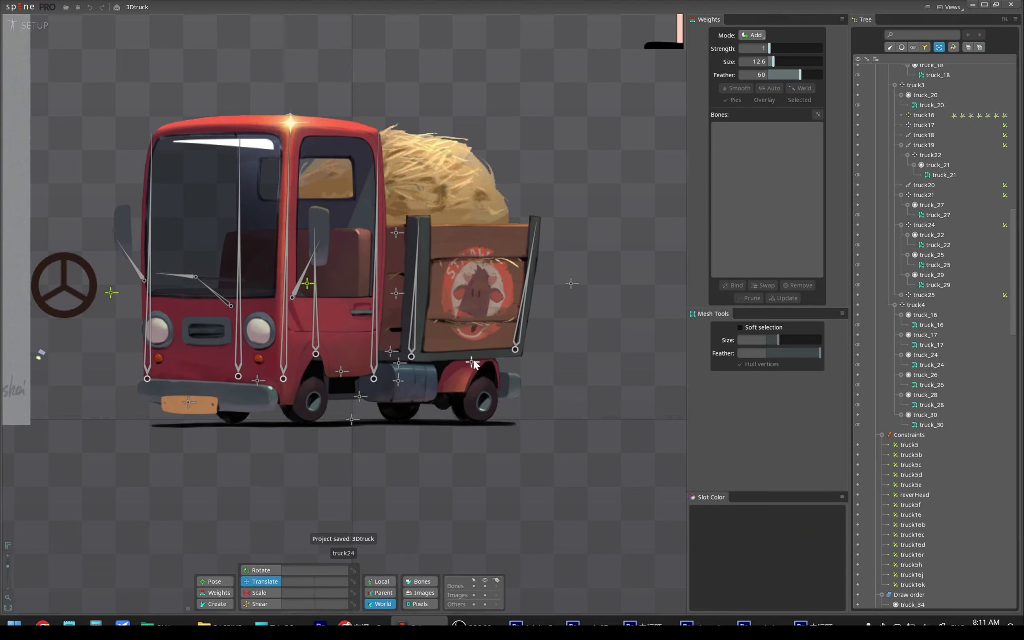
click(478, 373)
click(468, 399)
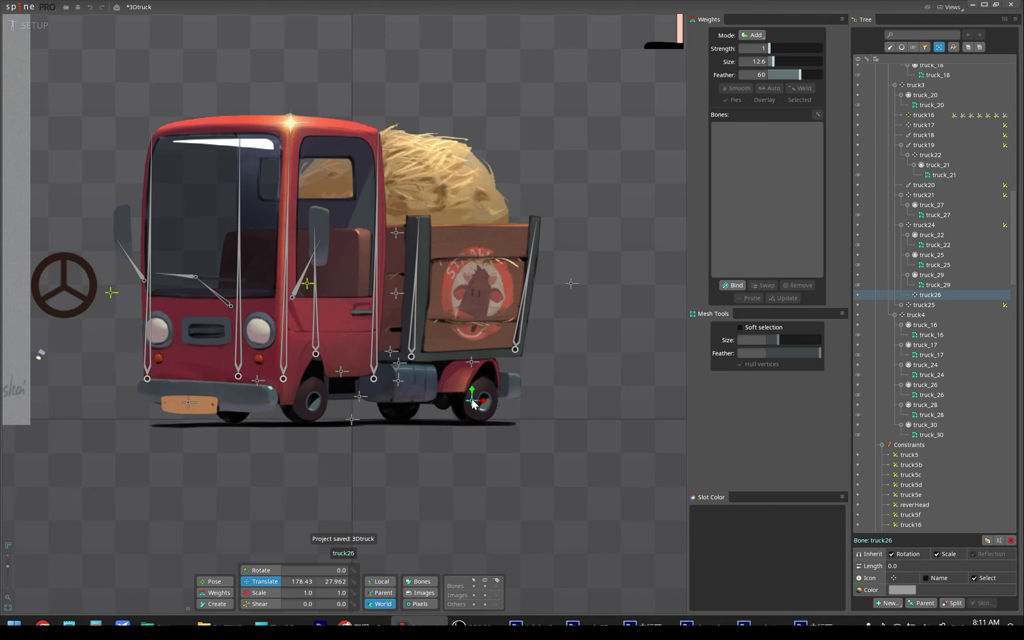
click(399, 362)
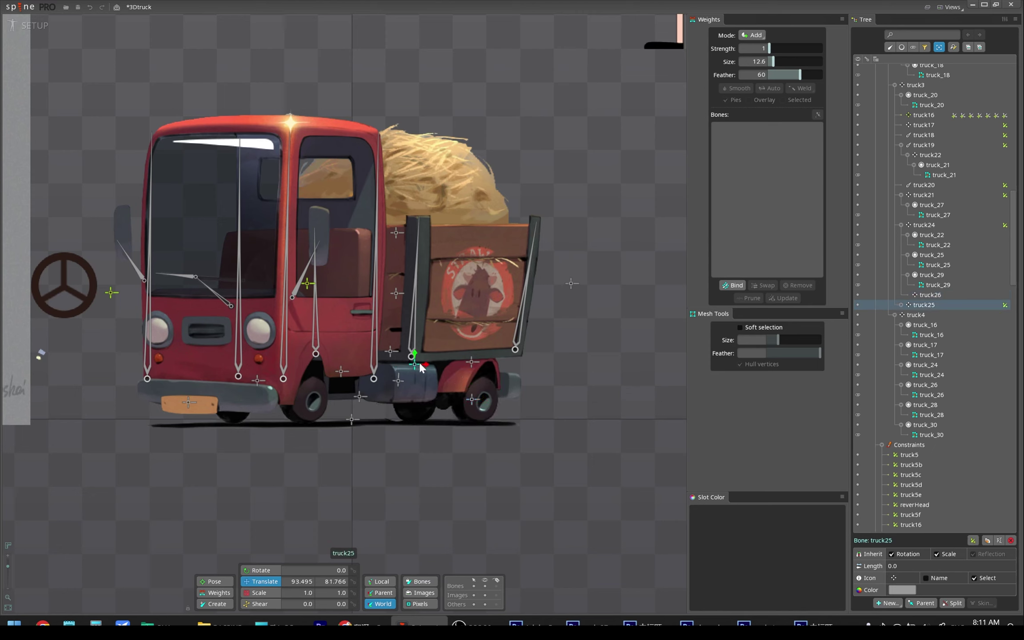
click(411, 398)
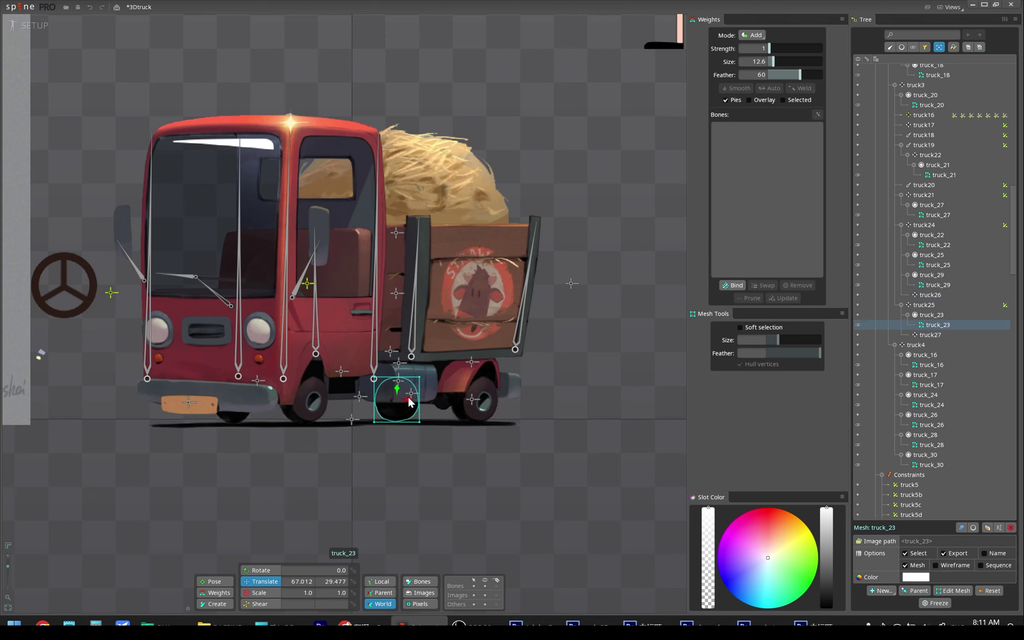
click(402, 399)
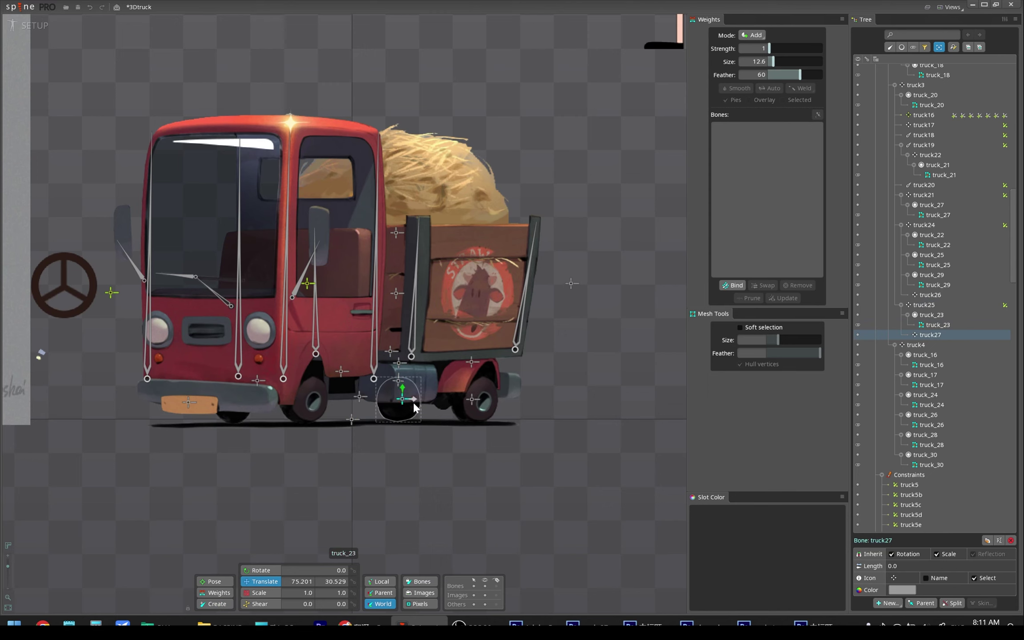
drag(406, 403, 406, 401)
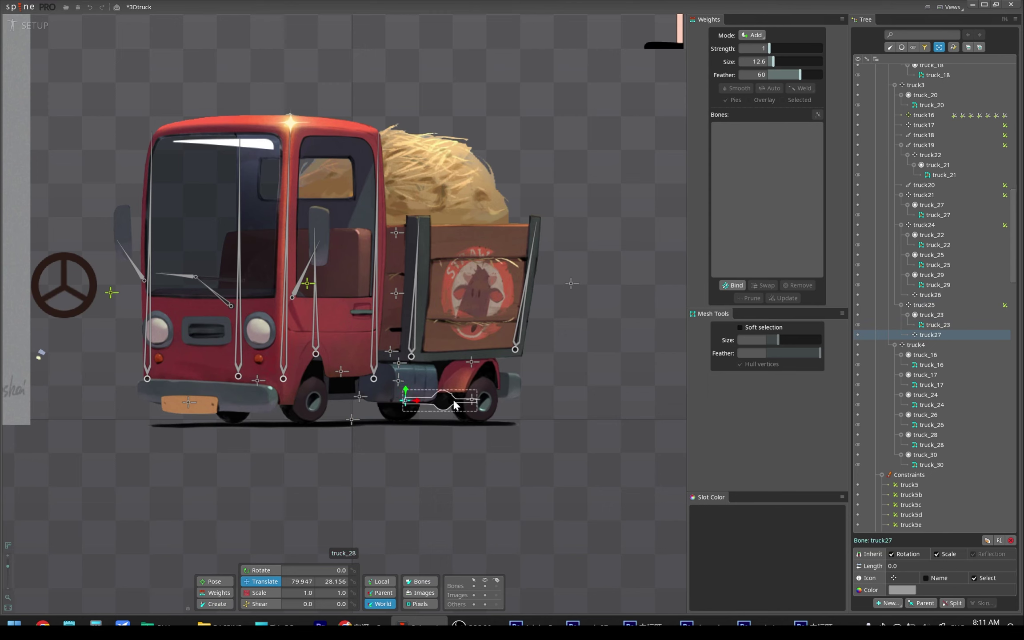
Bind axle mesh truck_28 to bones truck27 and truck26 and save.
click(447, 404)
click(732, 285)
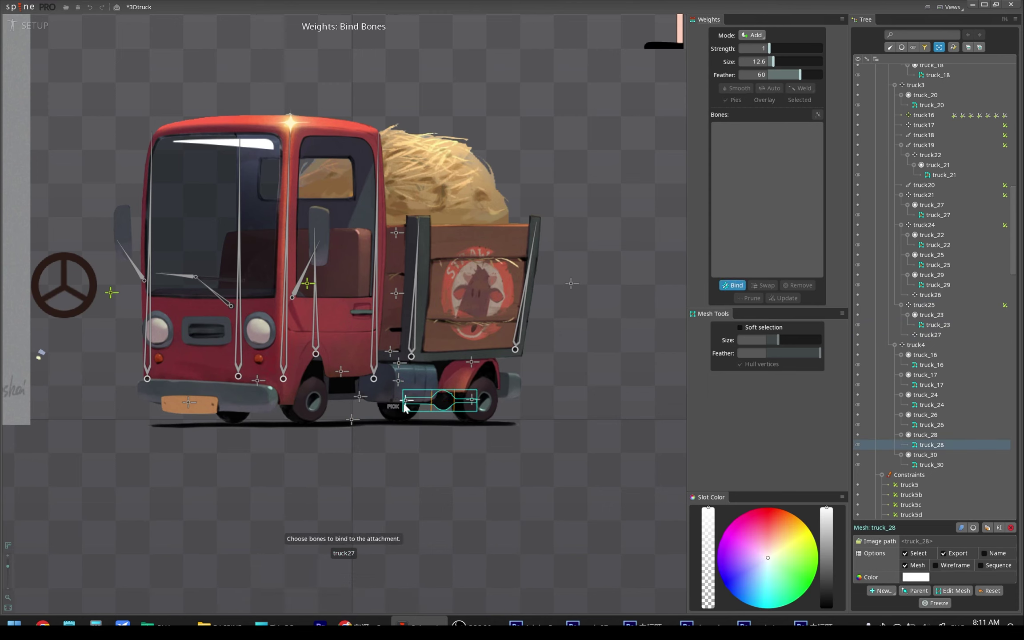
click(472, 400)
key(ctrl+s)
key(Escape)
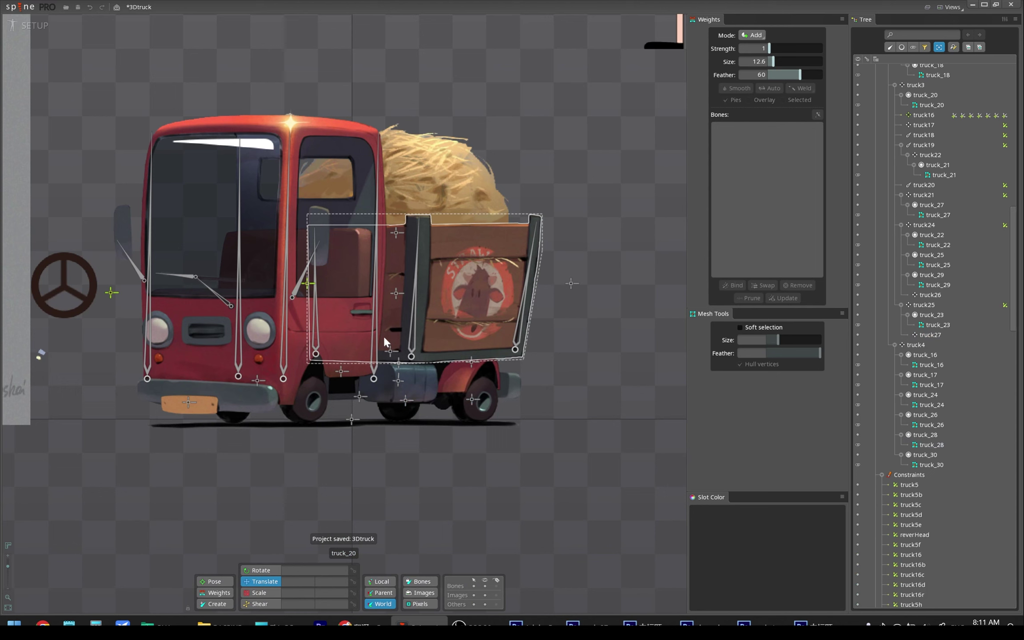
Test the bed deformation by moving truck16 and truck3, then revert to rest pose.
drag(330, 285, 571, 283)
click(451, 402)
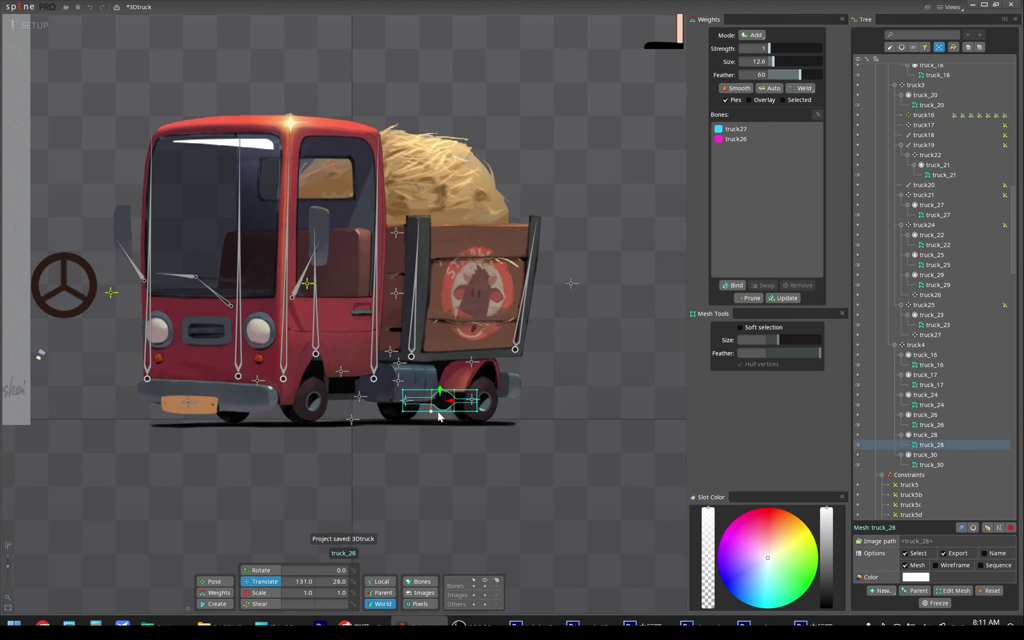
click(393, 355)
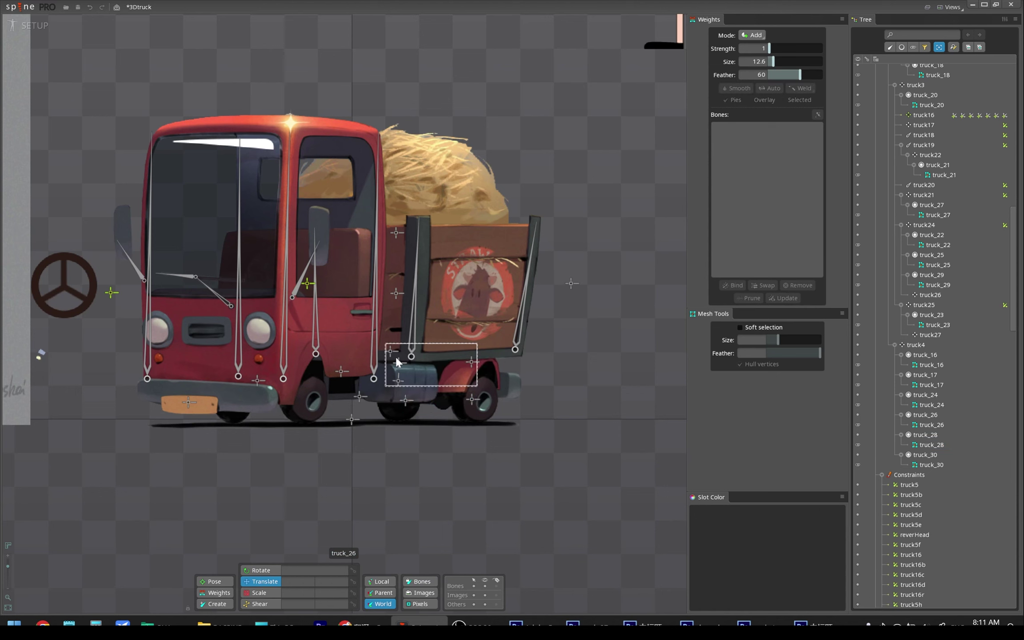
mouse_move(398, 352)
mouse_down()
mouse_move(580, 333)
mouse_move(578, 312)
mouse_move(596, 299)
mouse_move(606, 307)
mouse_up()
key(ctrl+z)
Create bone truck28 near the rear wheel and add it to truck_28's binding.
key(x)
click(558, 359)
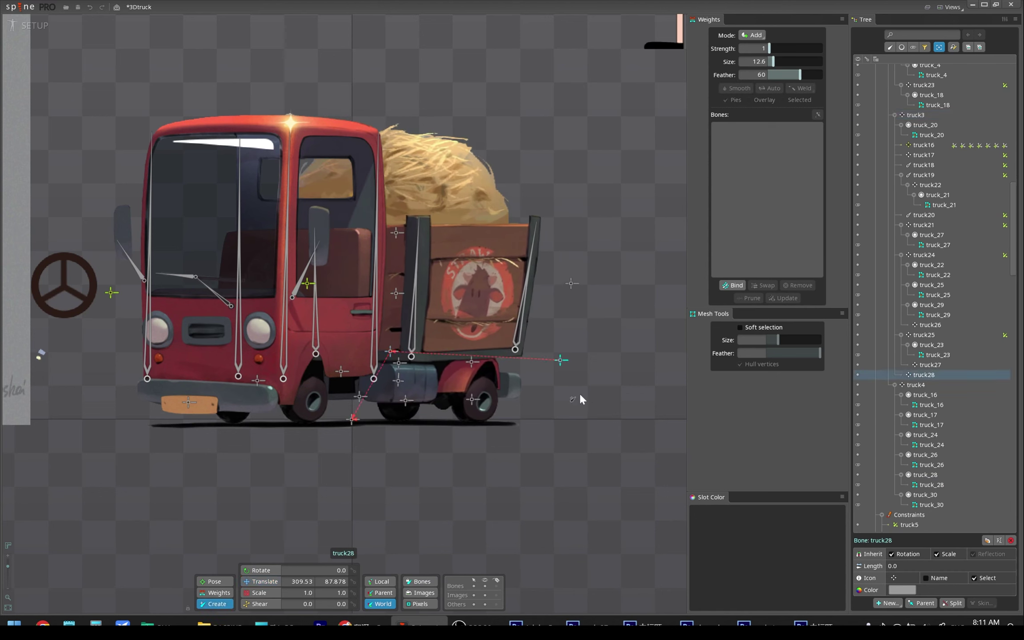
drag(578, 402, 454, 443)
click(433, 410)
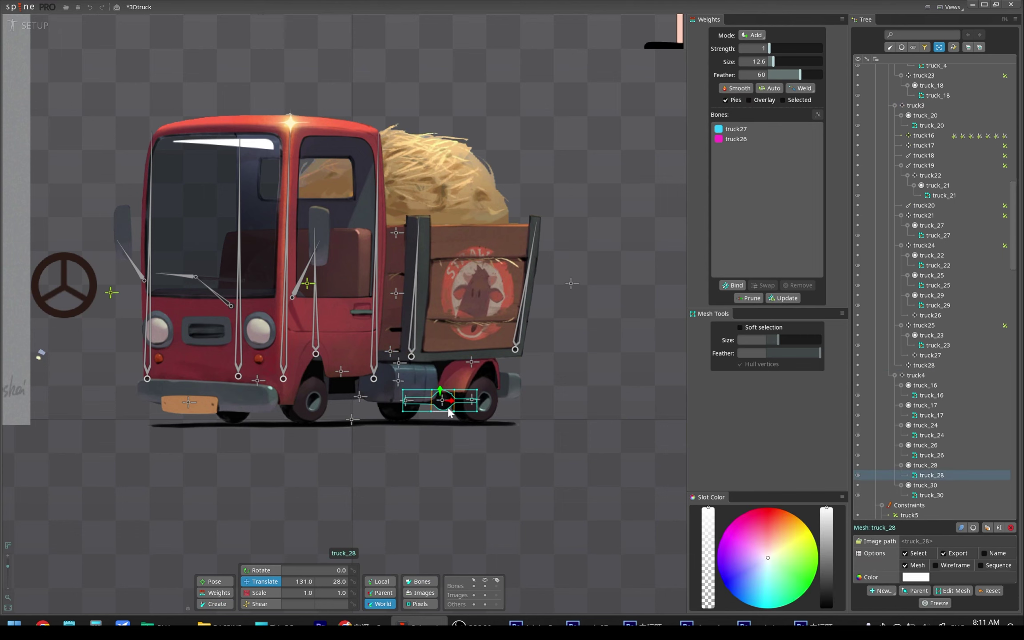
click(446, 410)
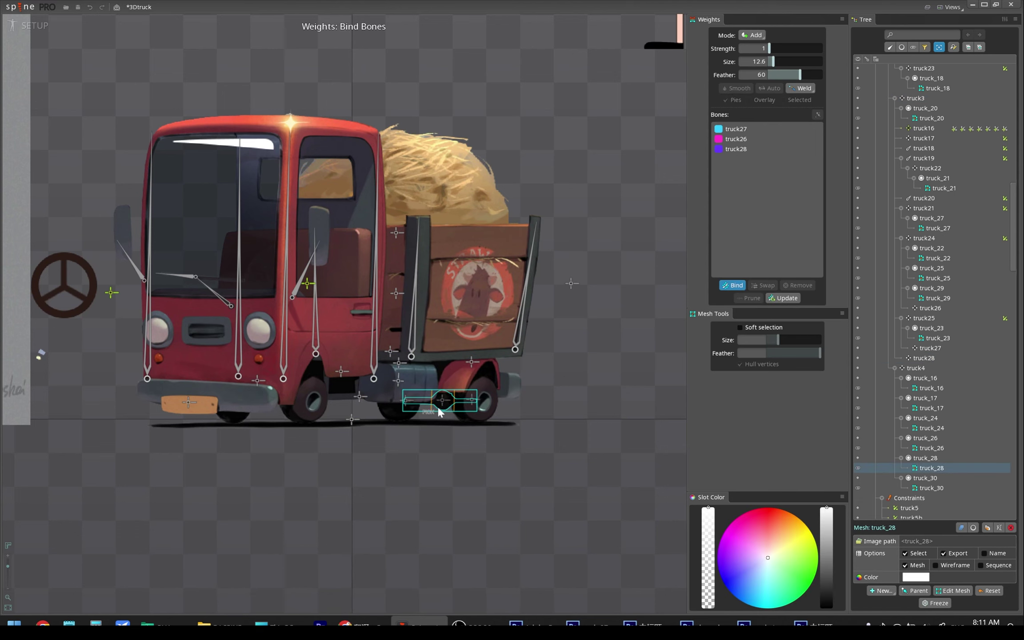
key(Return)
click(440, 405)
Create constraint truck16l making truck28 follow truck16 with -18 translate mix, save, and test-move.
click(895, 607)
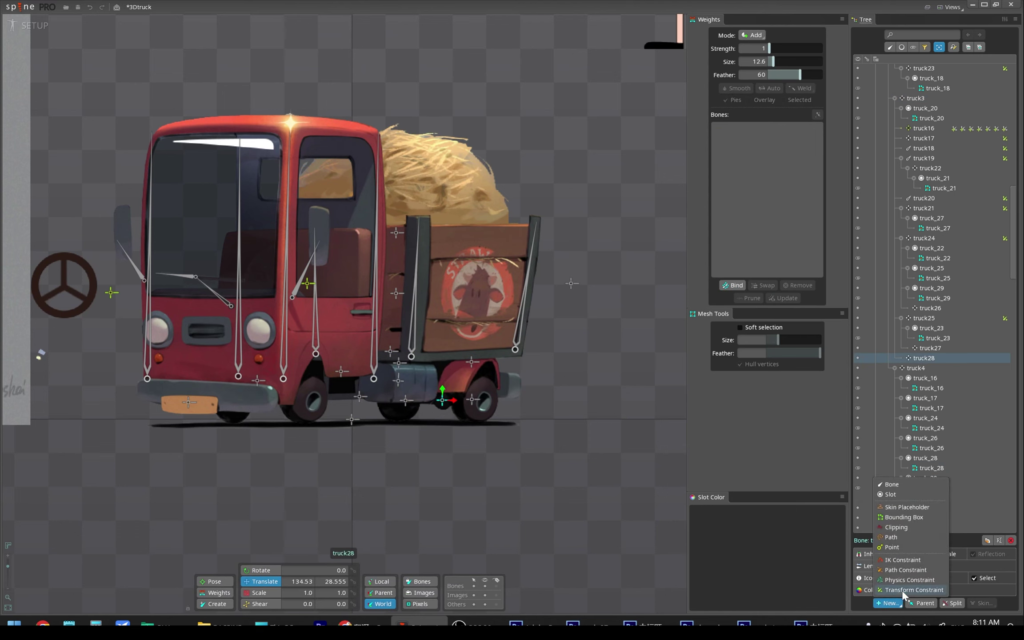
click(909, 590)
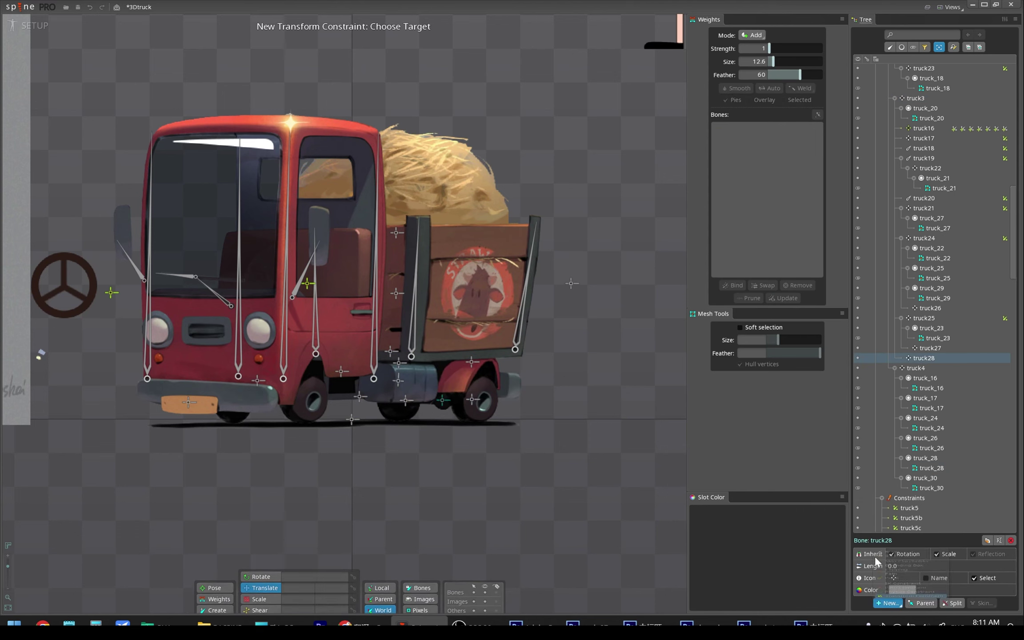
click(310, 289)
click(333, 332)
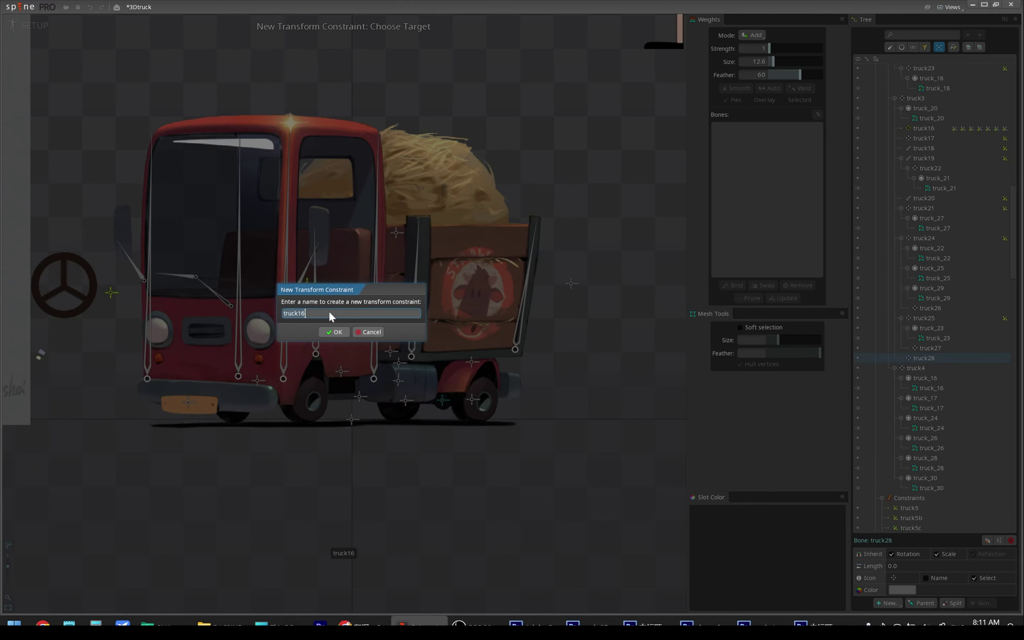
click(336, 333)
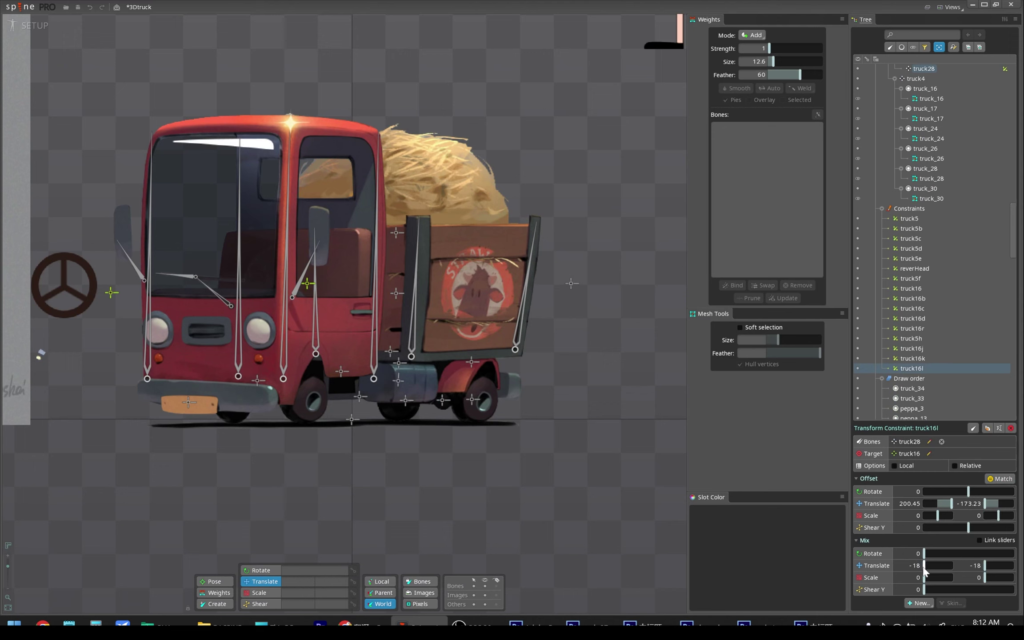
key(ctrl+s)
drag(322, 291, 496, 298)
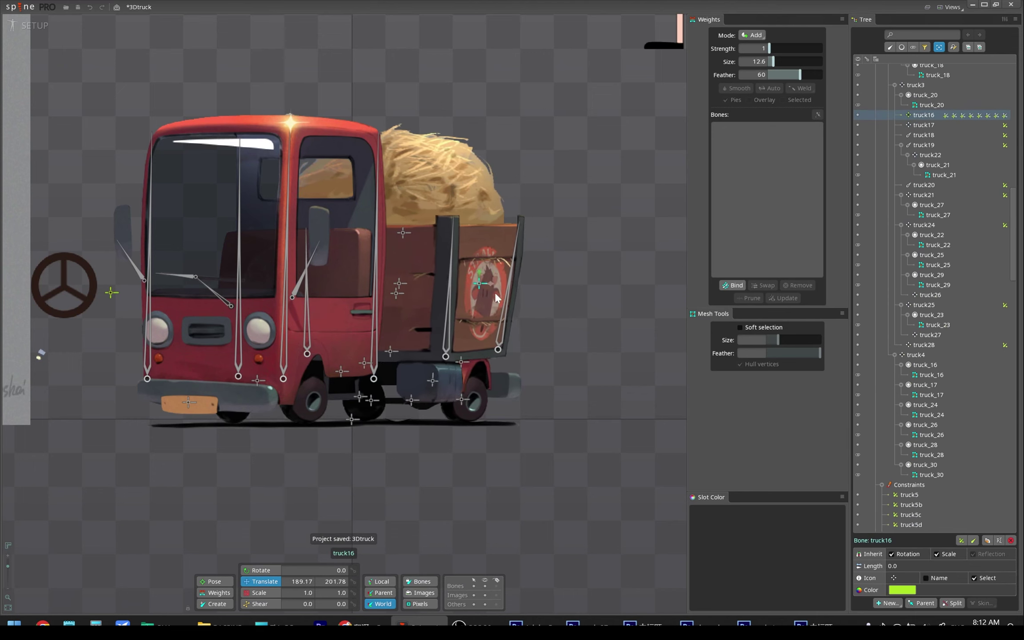
Paint truck_28's wheel-side vertices onto bone truck28 with raised brush strength.
click(436, 410)
click(222, 592)
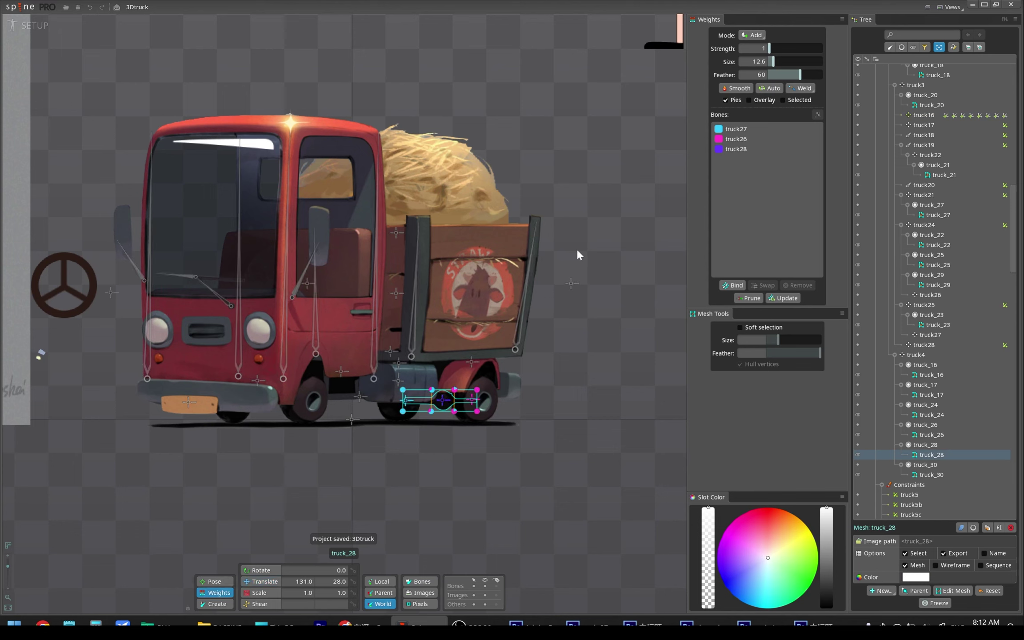
click(751, 149)
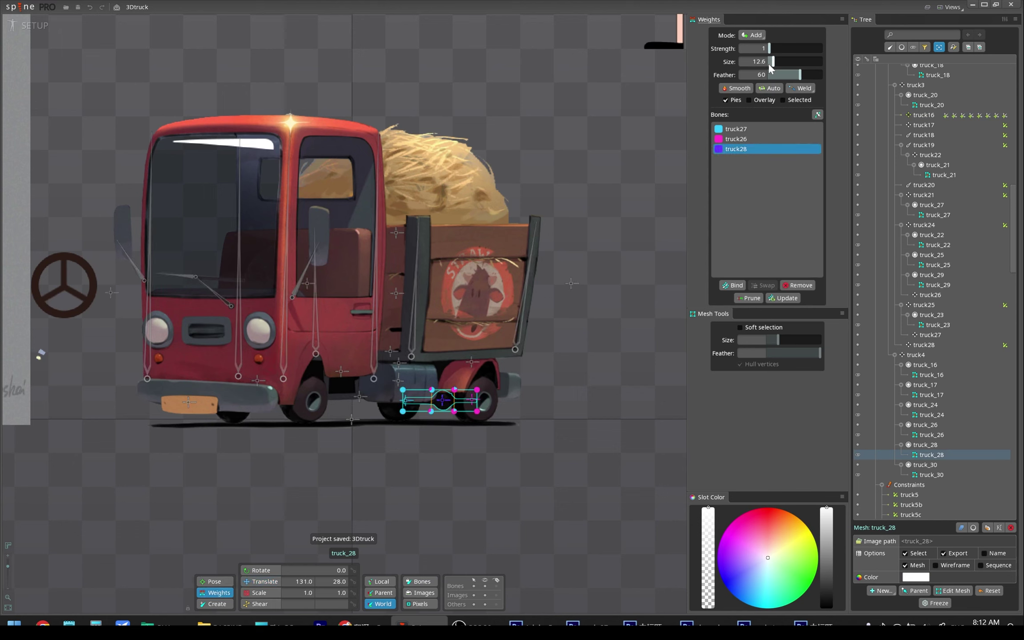
drag(769, 48, 776, 49)
drag(477, 389, 444, 409)
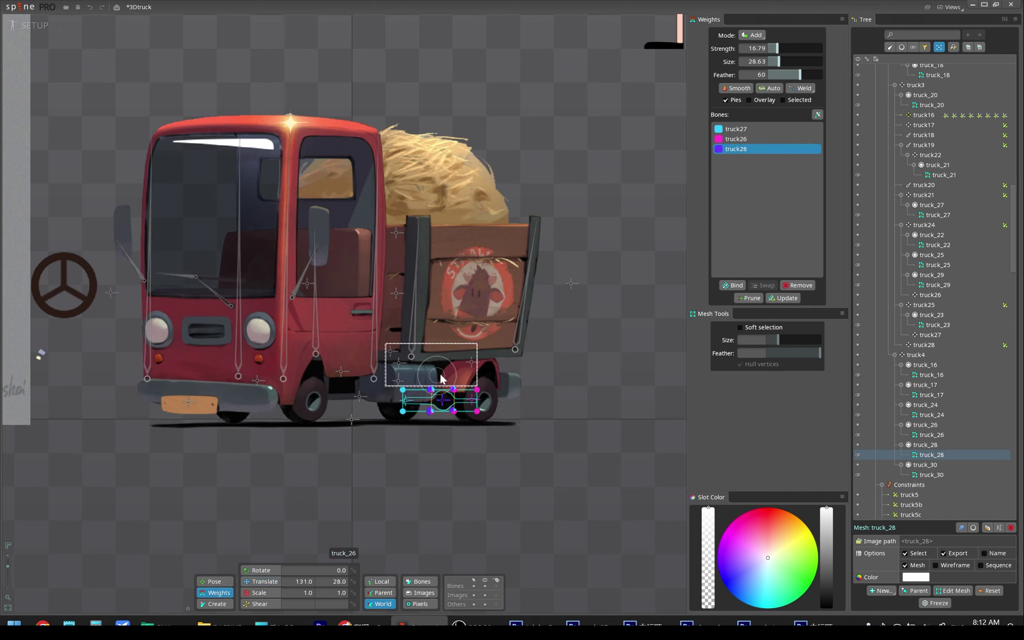
Test the weights by dragging truck16 right and left, save, then undo the moves.
key(v)
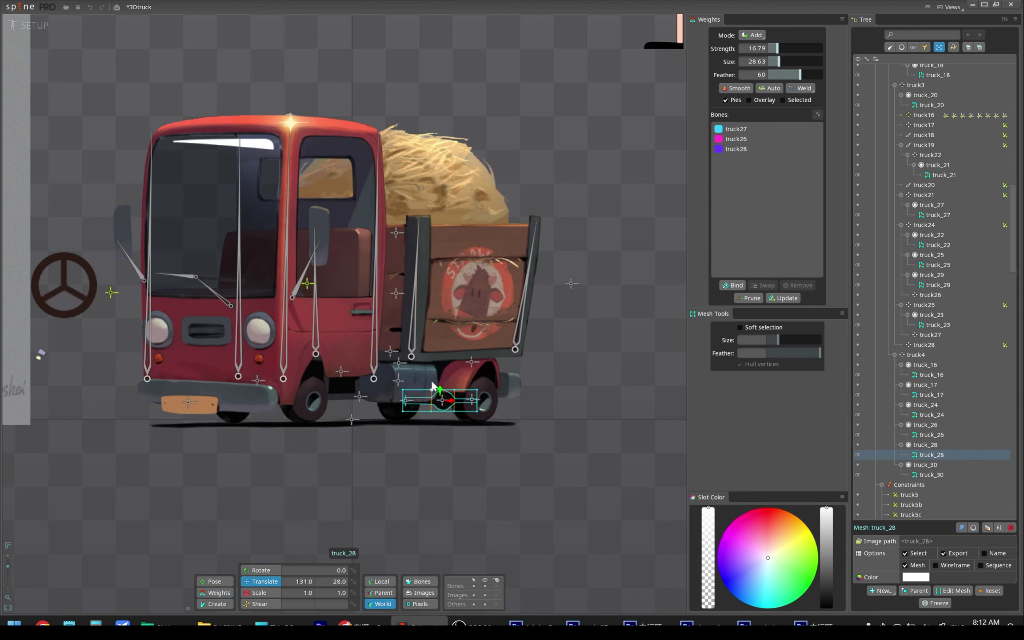
click(308, 284)
drag(309, 285, 447, 269)
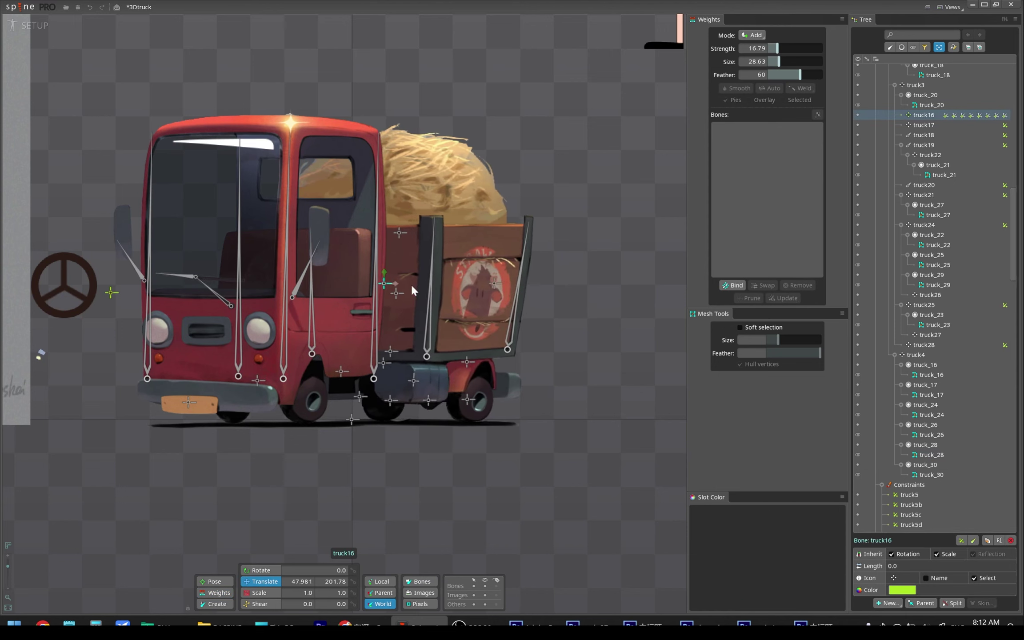
drag(447, 268, 497, 273)
key(ctrl+s)
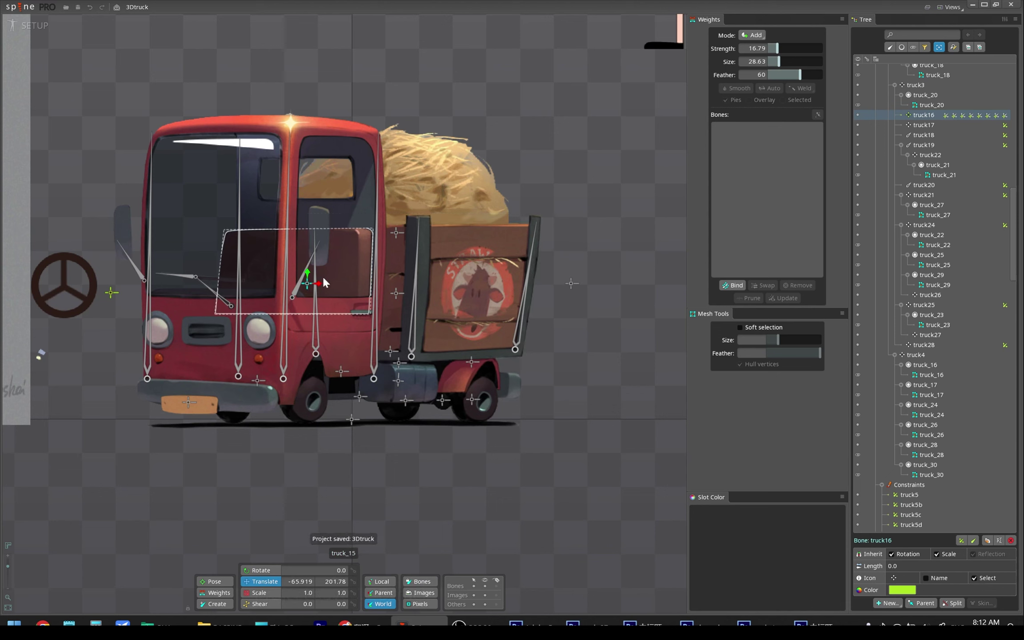
drag(322, 275, 148, 311)
key(ctrl+z)
key(ctrl+z)
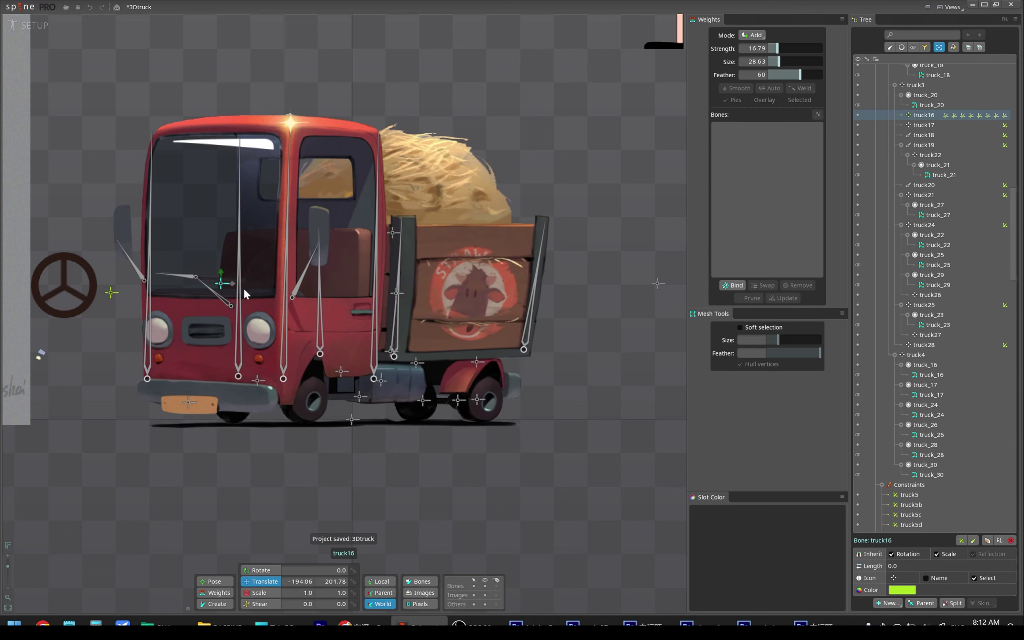
key(ctrl+z)
Move wheel truck_23 below truck_32 in the draw order and save.
click(902, 47)
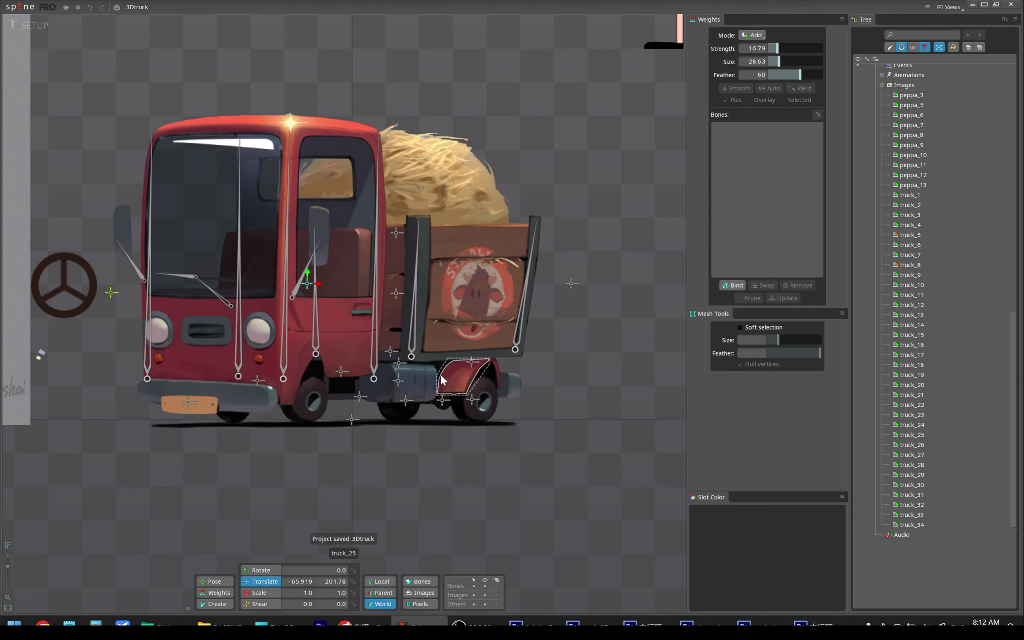
click(413, 418)
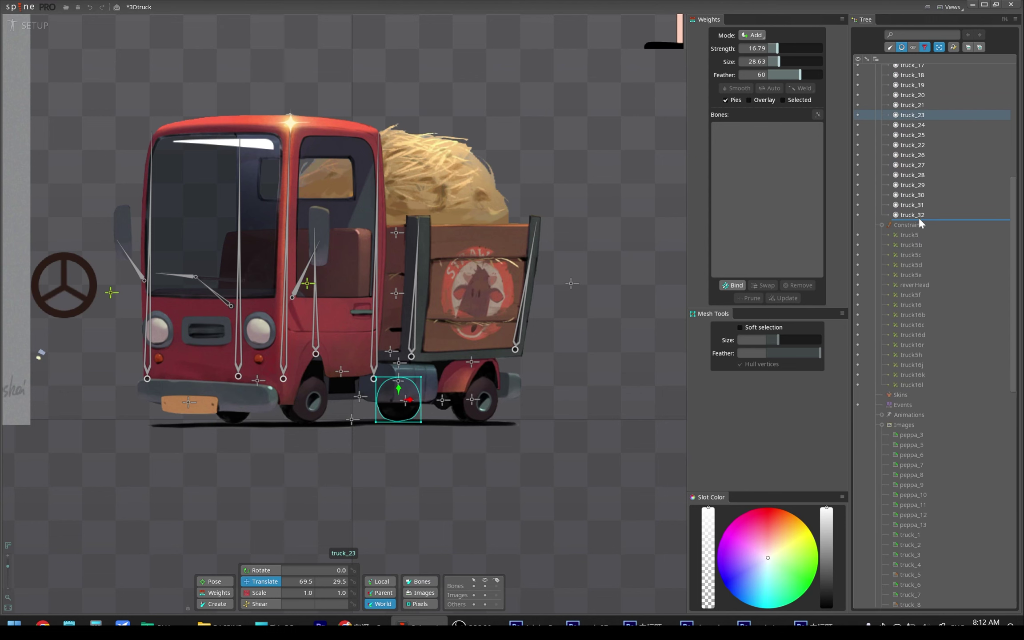
drag(926, 196, 918, 218)
key(ctrl+s)
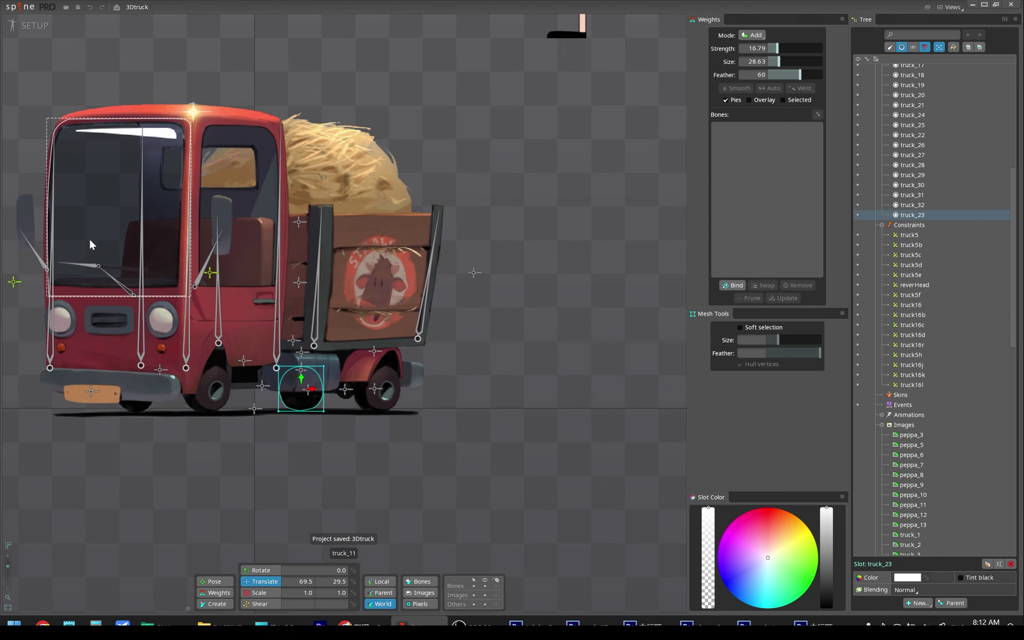
Move slots truck_34 and truck_33 below peppa_12 in the draw order and save.
click(148, 230)
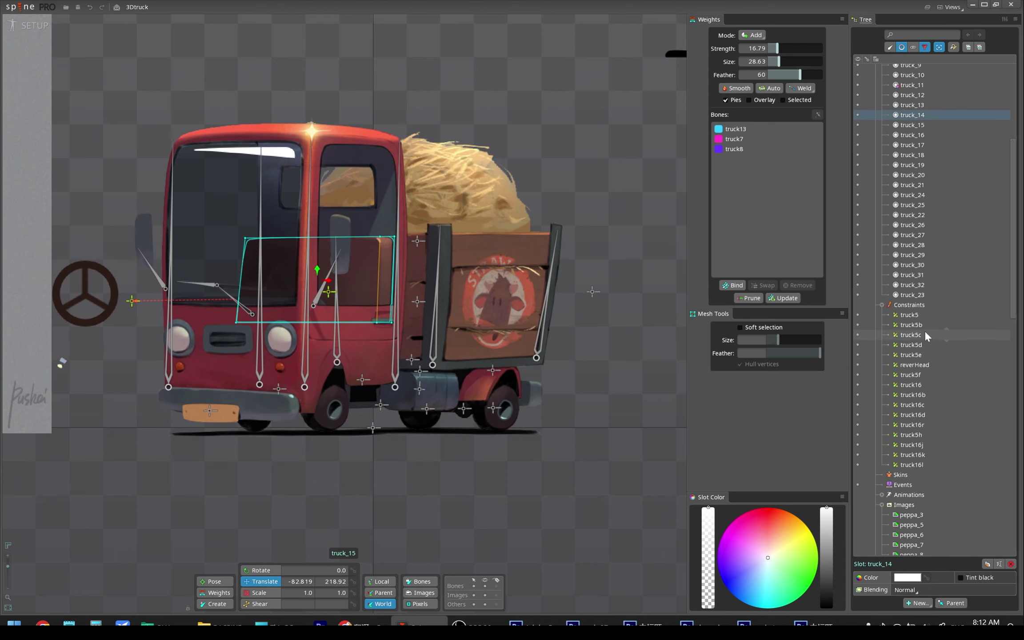
click(911, 114)
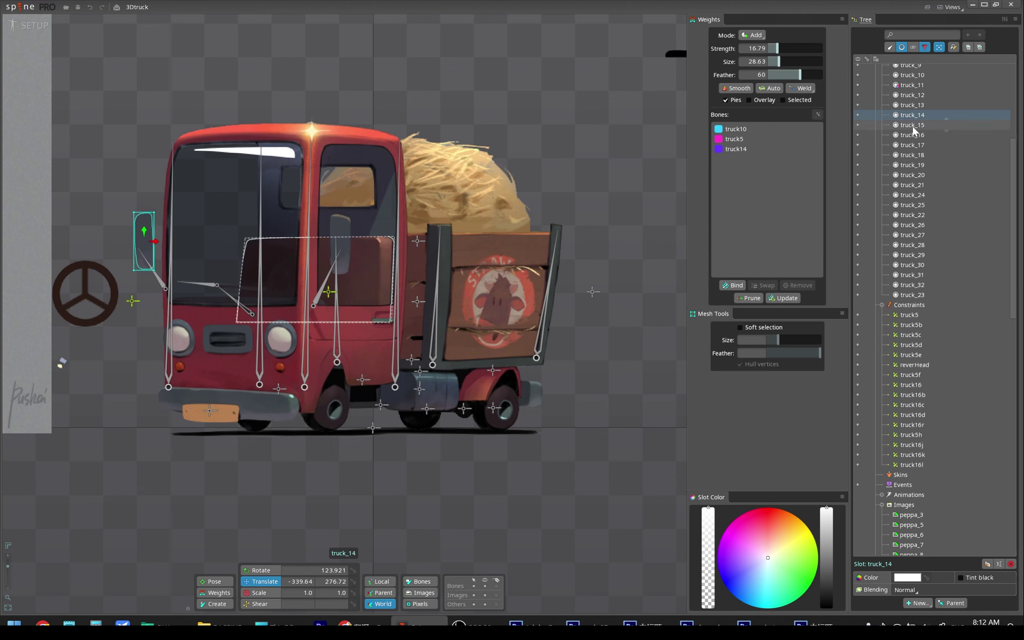
scroll(974, 169, up, 6)
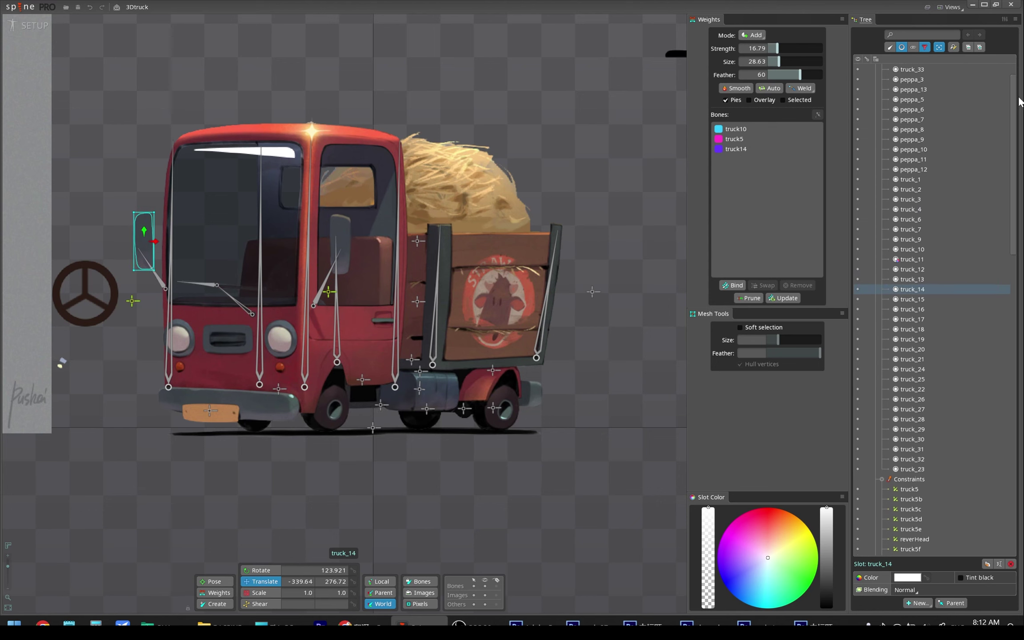
click(934, 84)
click(913, 75)
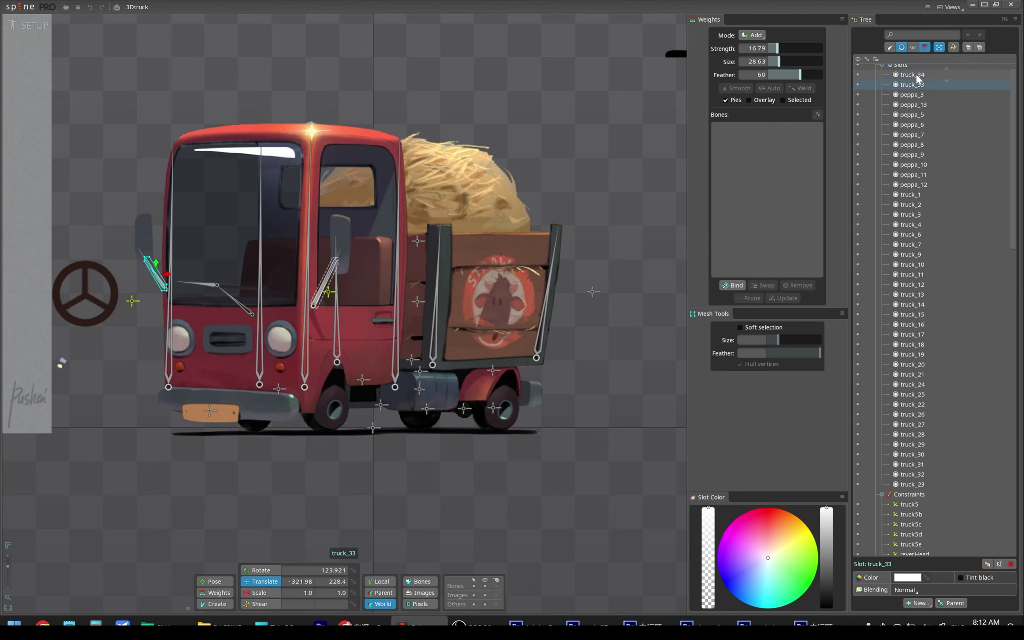
scroll(918, 89, up, 1)
ctrl+click(918, 89)
drag(919, 91, 918, 199)
key(ctrl+s)
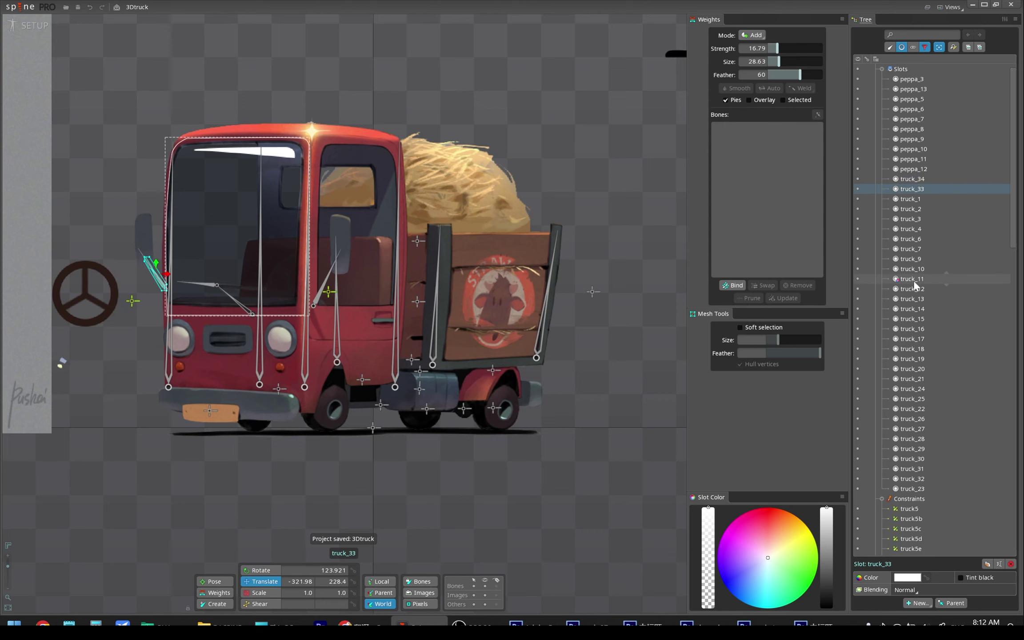
Move mirror slots truck_33 and truck_14 after truck_23 so they draw last, and save.
ctrl+click(911, 310)
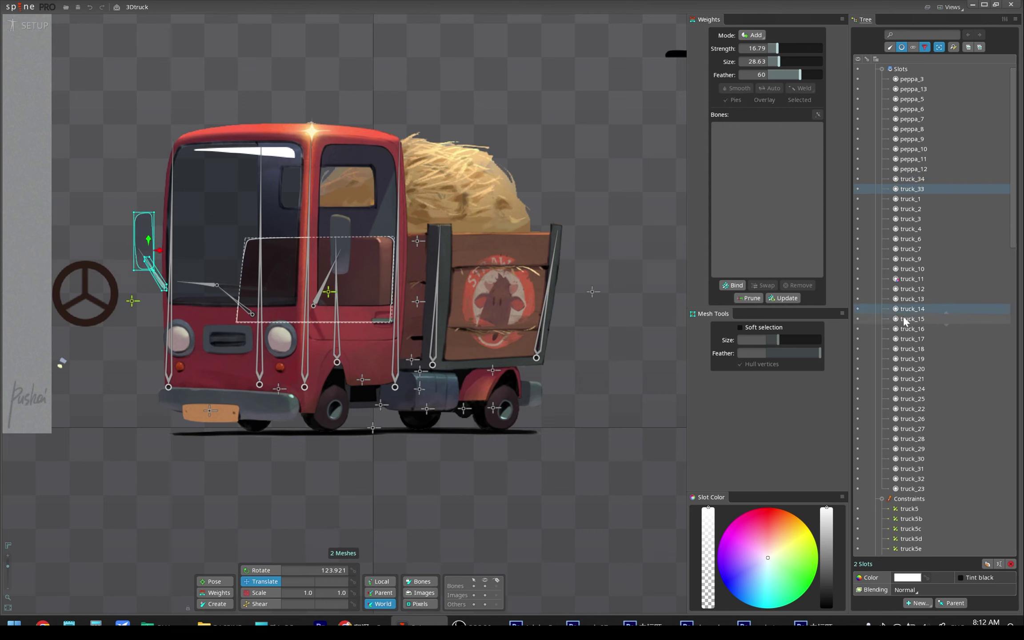
drag(910, 310, 905, 489)
key(ctrl+s)
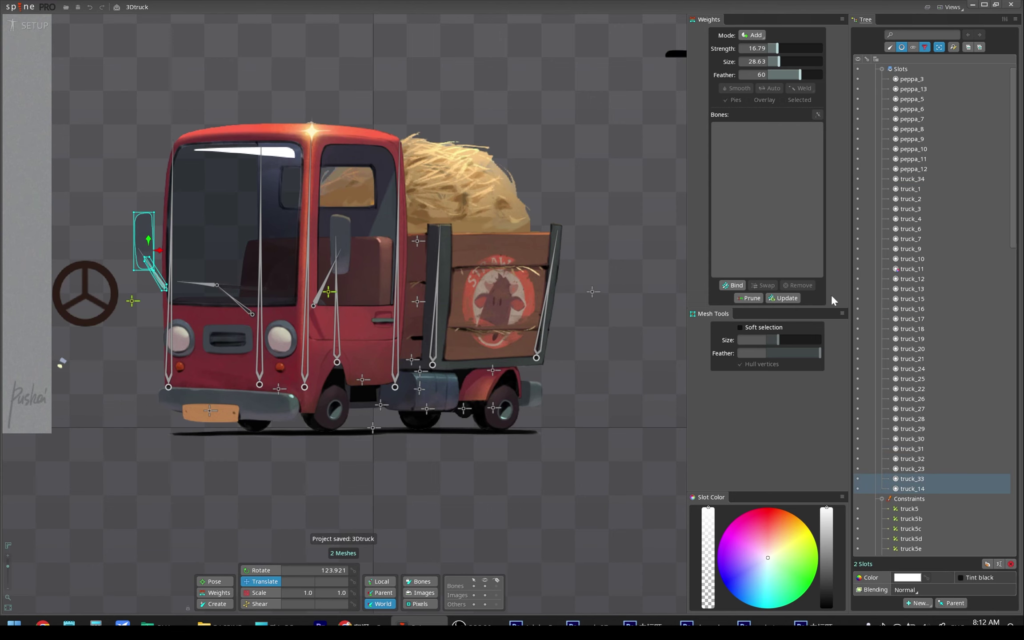
click(912, 168)
key(ctrl+s)
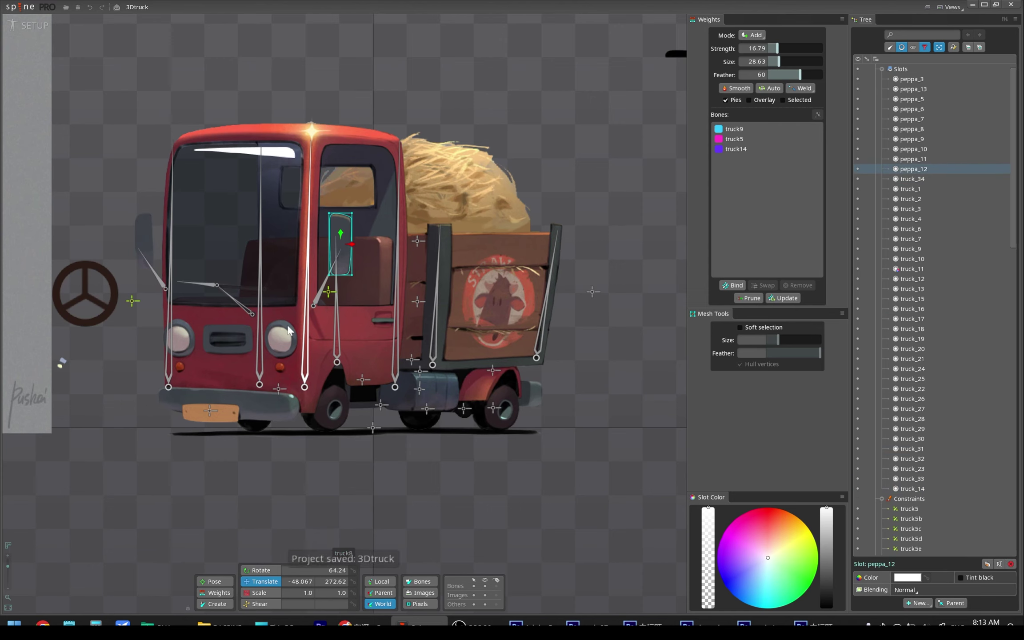
key(Escape)
drag(146, 306, 154, 326)
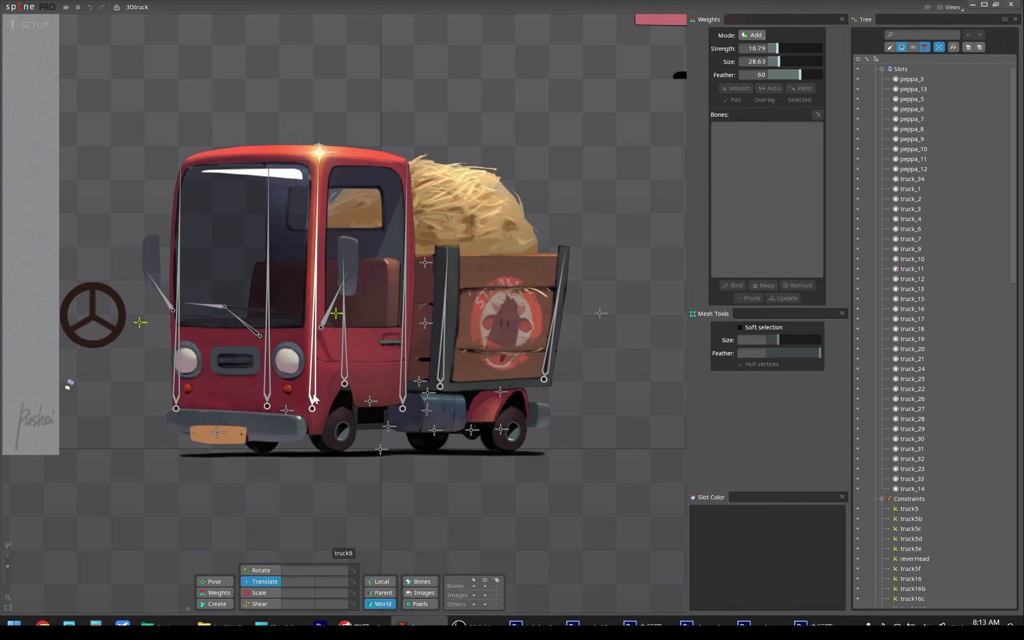
Test-move the door bone truck8, then undo back to the saved state.
click(313, 407)
drag(324, 410, 334, 411)
key(ctrl+z)
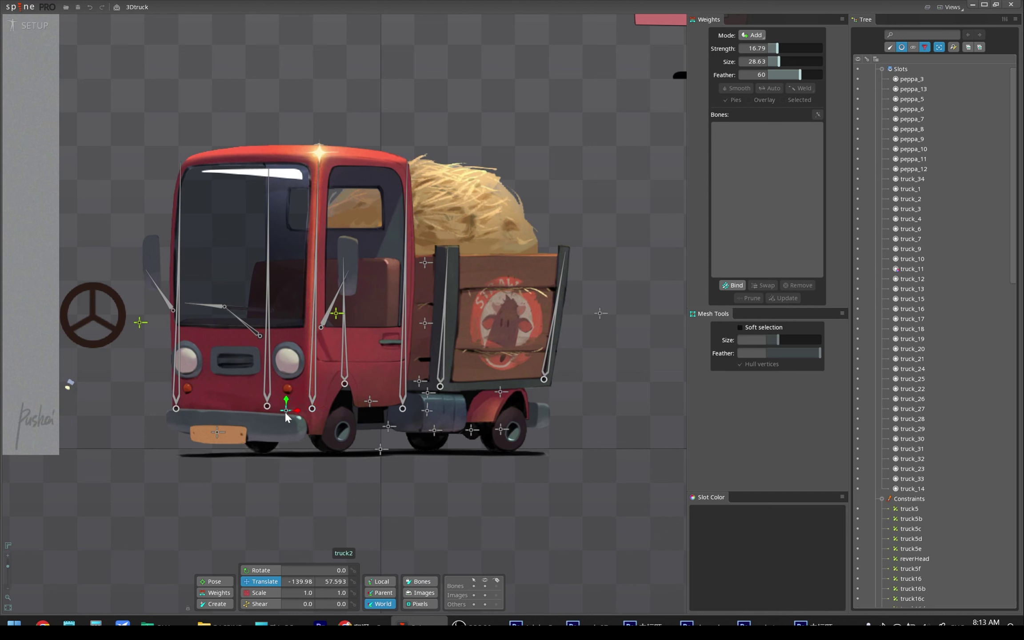
key(ctrl+z)
key(ctrl+z)
Create new bones truck29 and truck30 under truck2 near the front wheel and bumper.
click(332, 453)
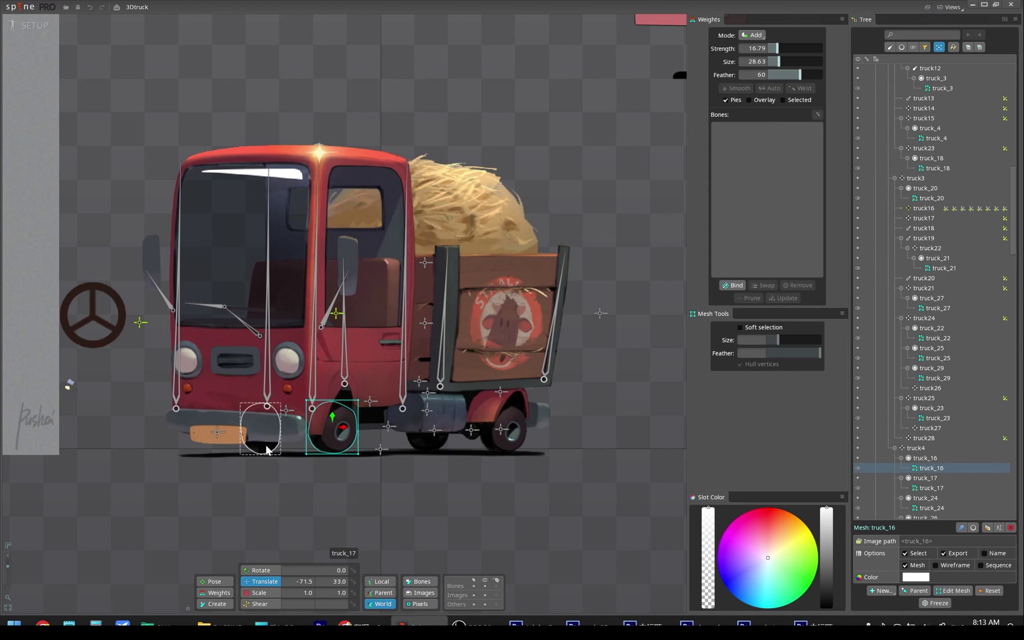
click(287, 410)
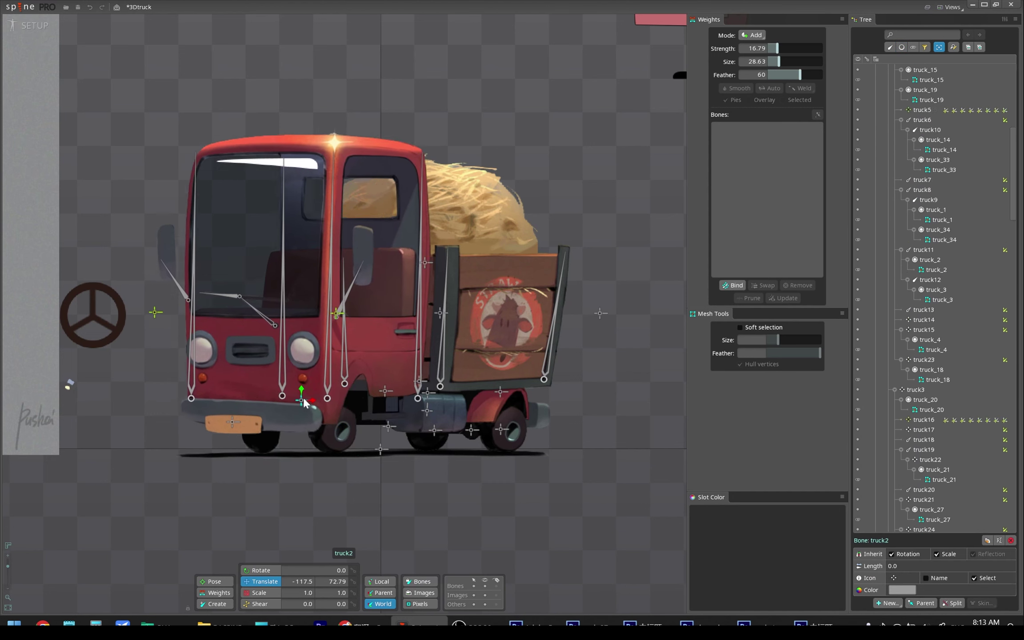
click(341, 409)
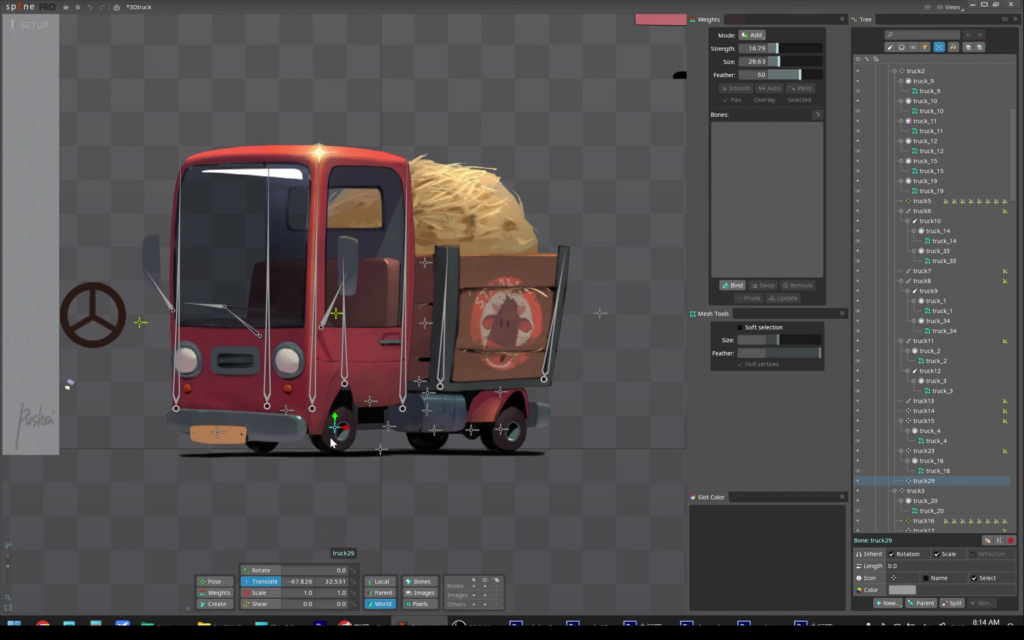
key(ctrl+d)
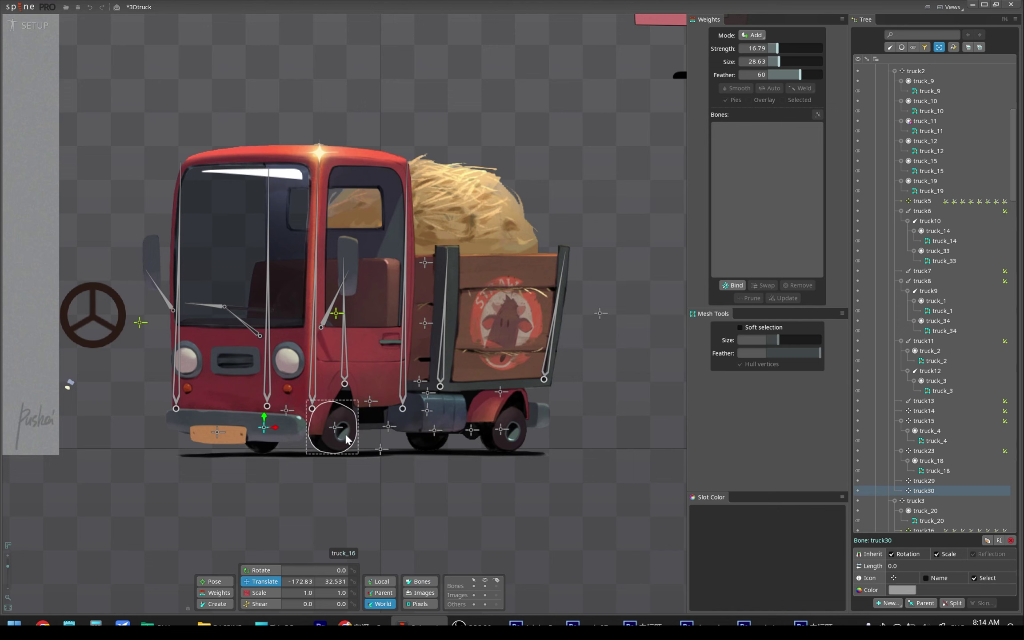
Reparent slot truck_16 to truck29 and truck_17 to truck30, save, and test-push truck5.
click(347, 436)
click(935, 458)
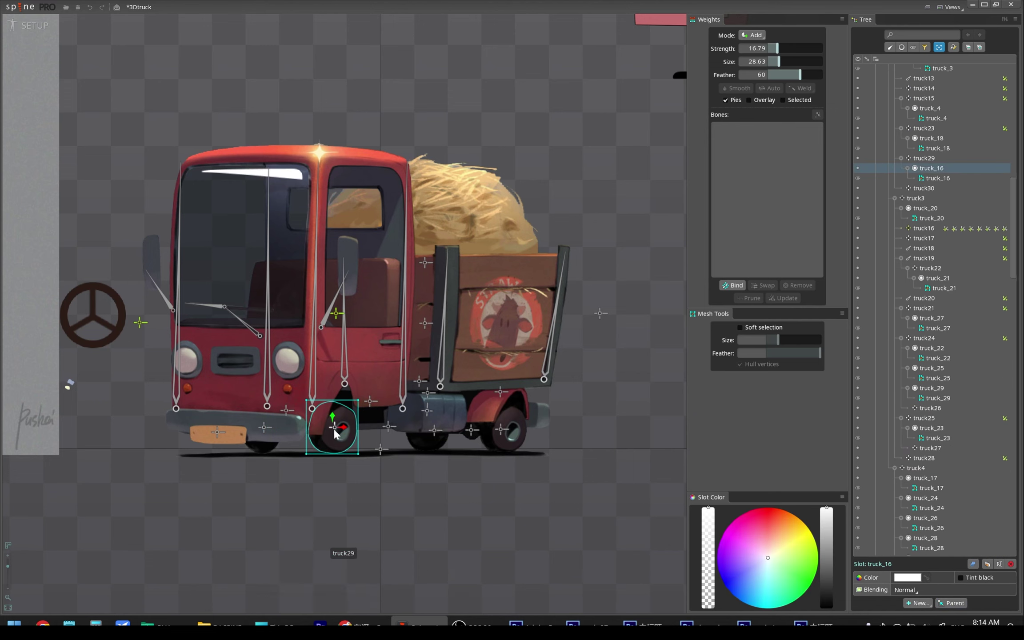
click(266, 433)
key(p)
click(268, 437)
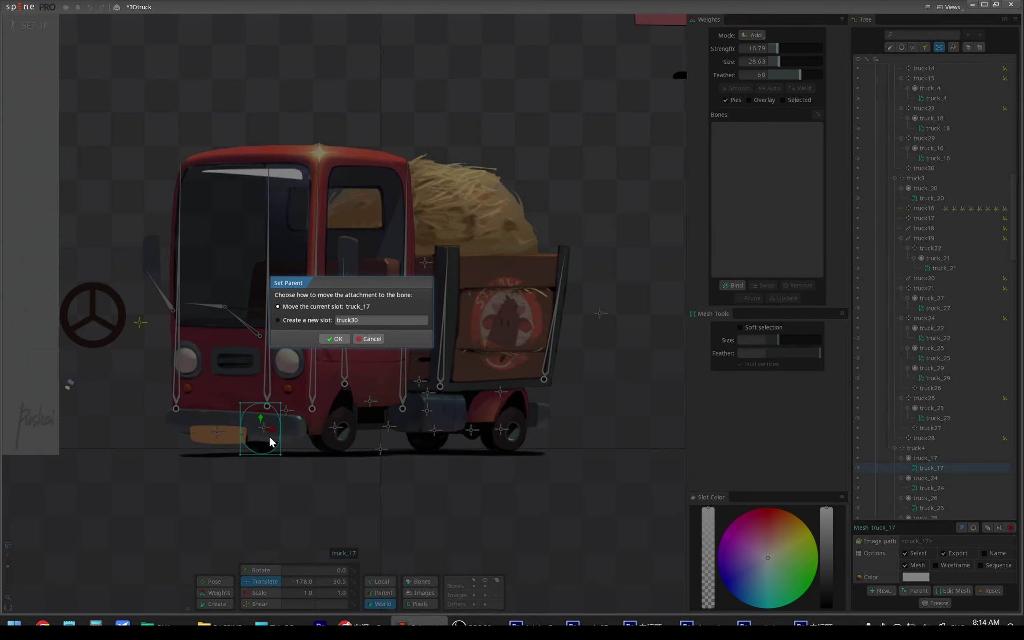
click(334, 340)
key(ctrl+s)
click(238, 431)
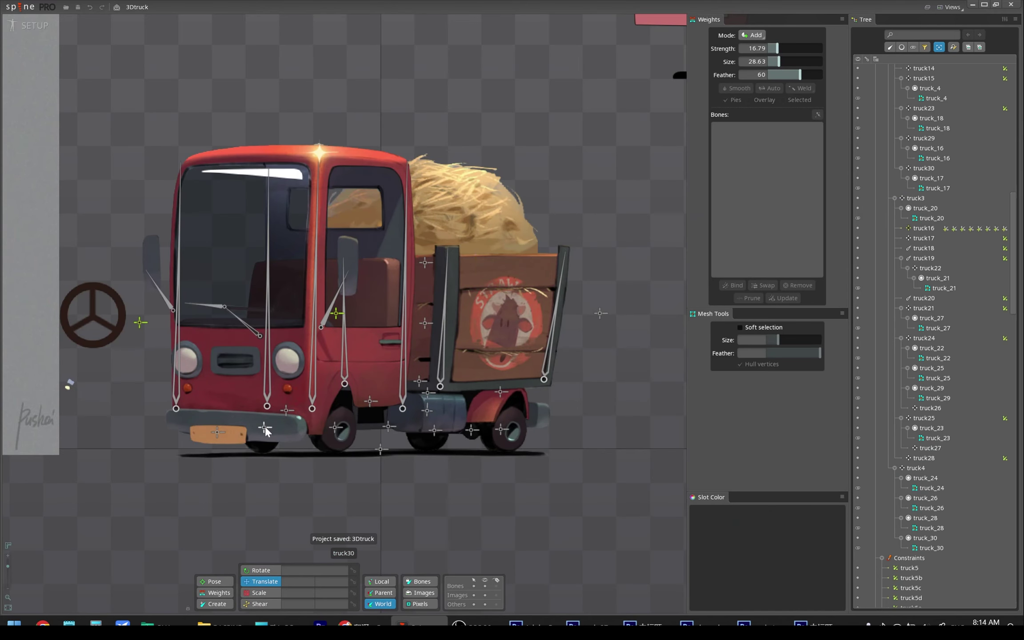
mouse_move(144, 329)
mouse_down()
mouse_move(237, 333)
mouse_move(158, 331)
mouse_up()
Add transform constraint truck5j tying truck29 to target truck5, and save.
click(334, 427)
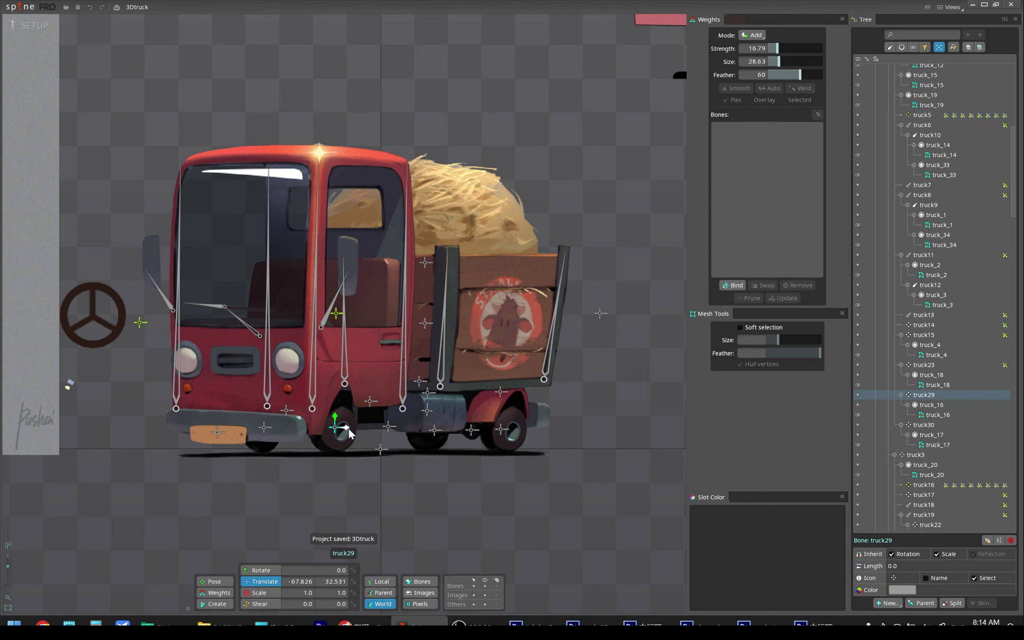
key(ctrl+s)
click(888, 602)
click(902, 531)
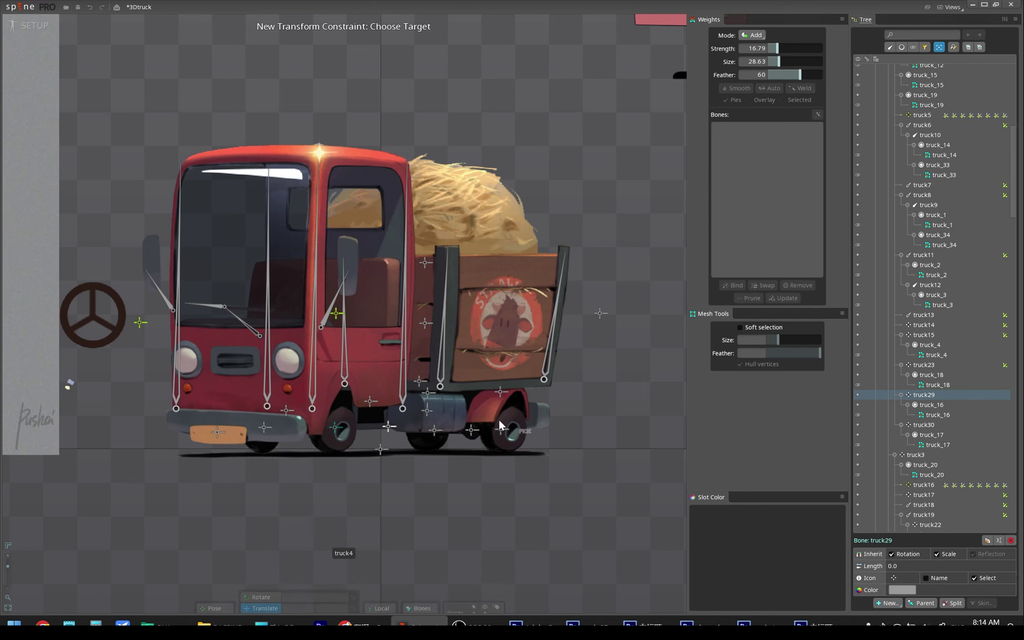
click(138, 323)
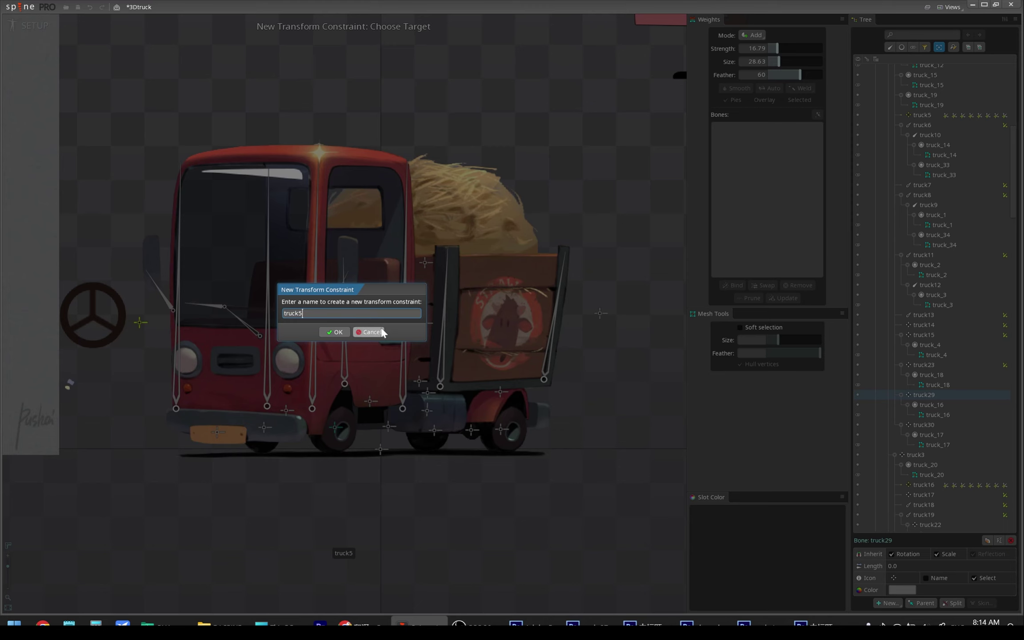
click(336, 331)
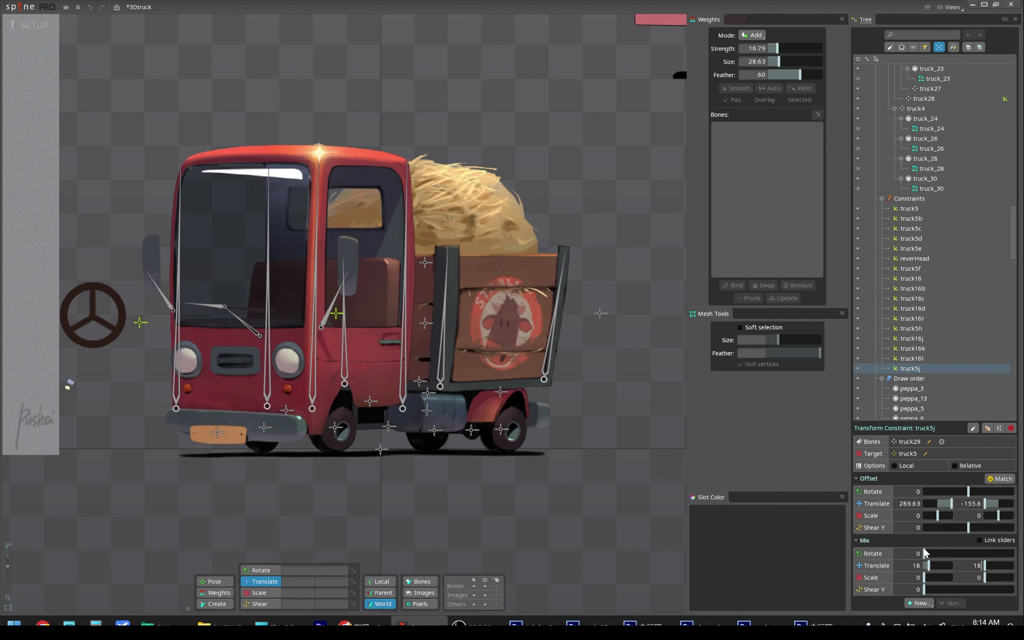
key(ctrl+s)
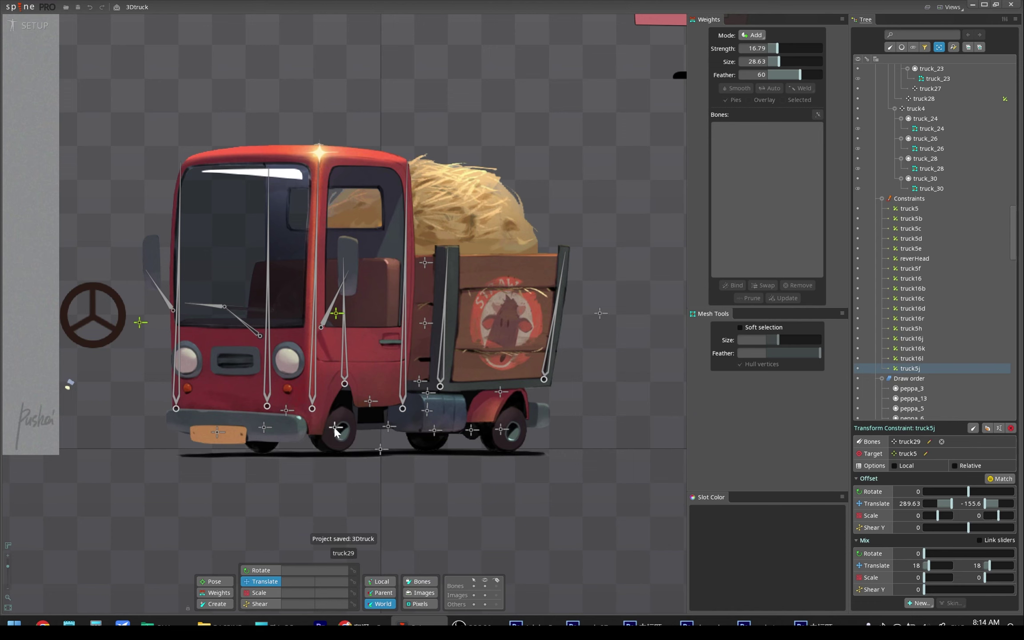
Add transform constraint truck5l tying truck30 to target truck5, and save.
click(141, 323)
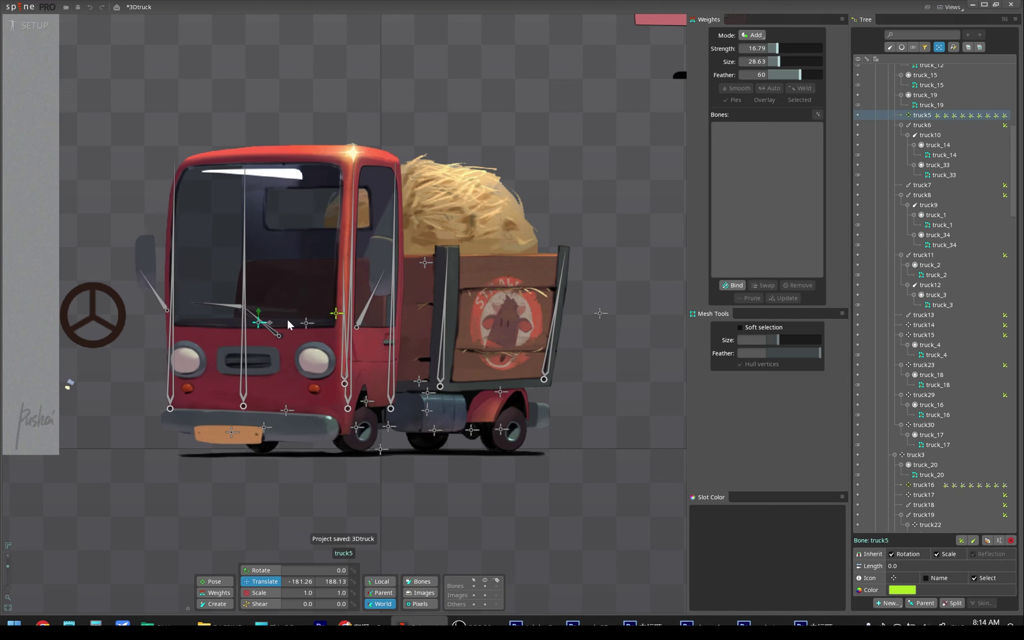
click(260, 431)
click(263, 428)
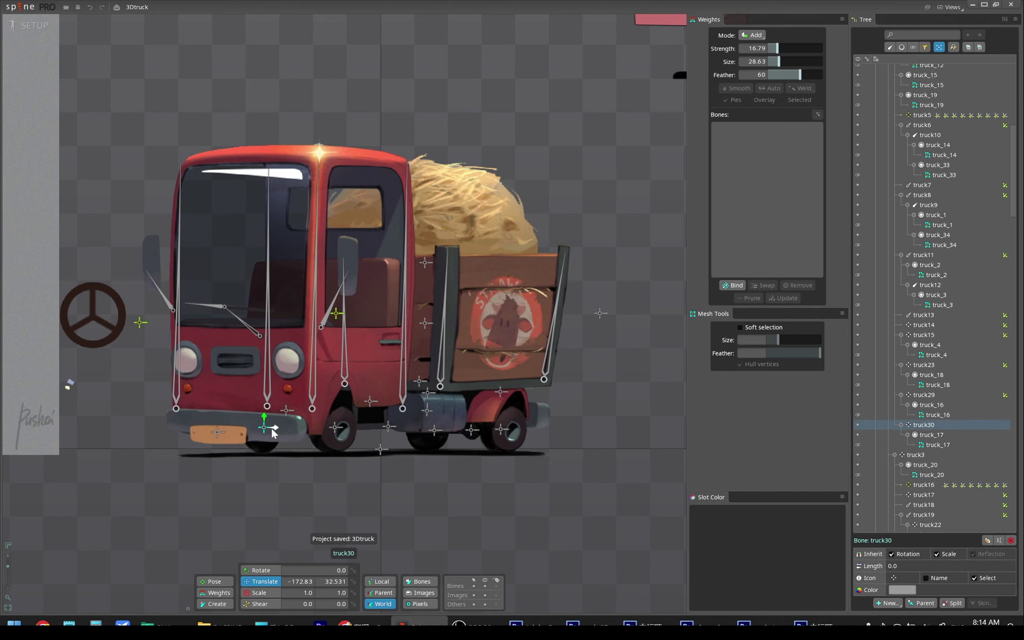
click(886, 603)
click(902, 545)
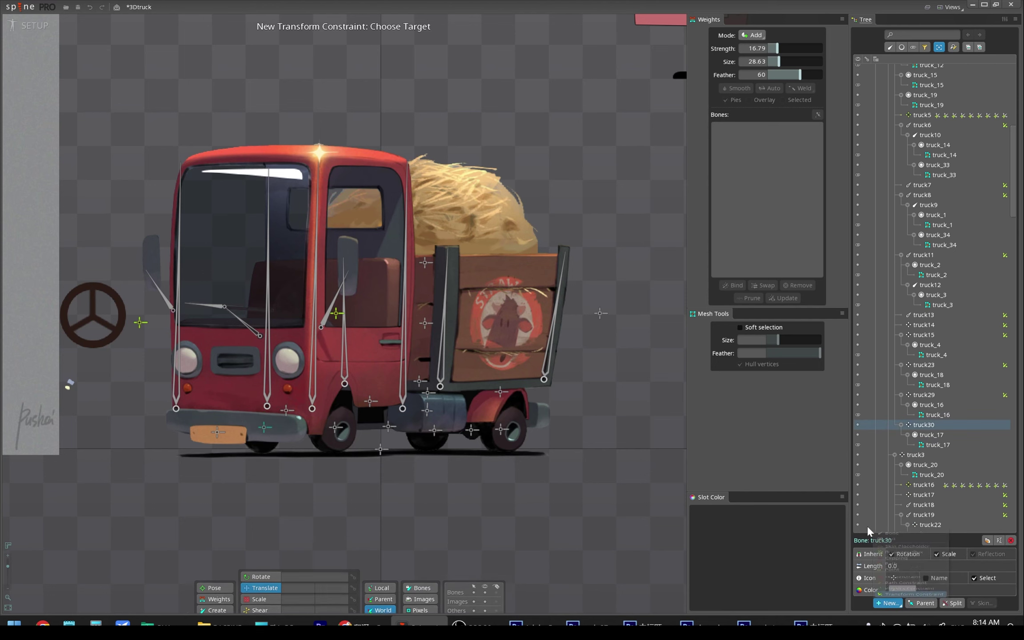
click(148, 327)
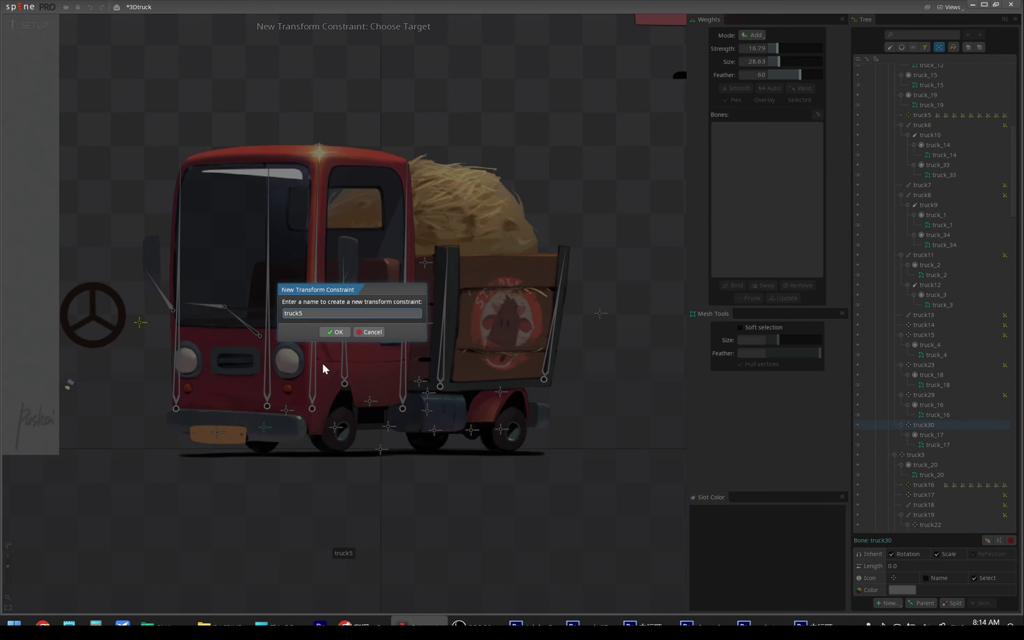
click(335, 332)
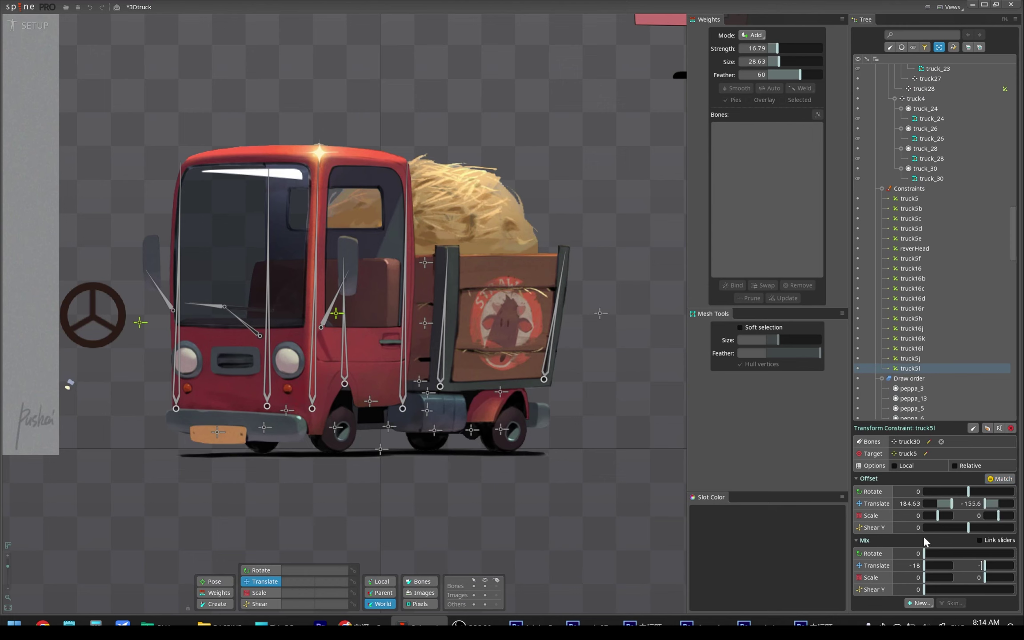
key(ctrl+s)
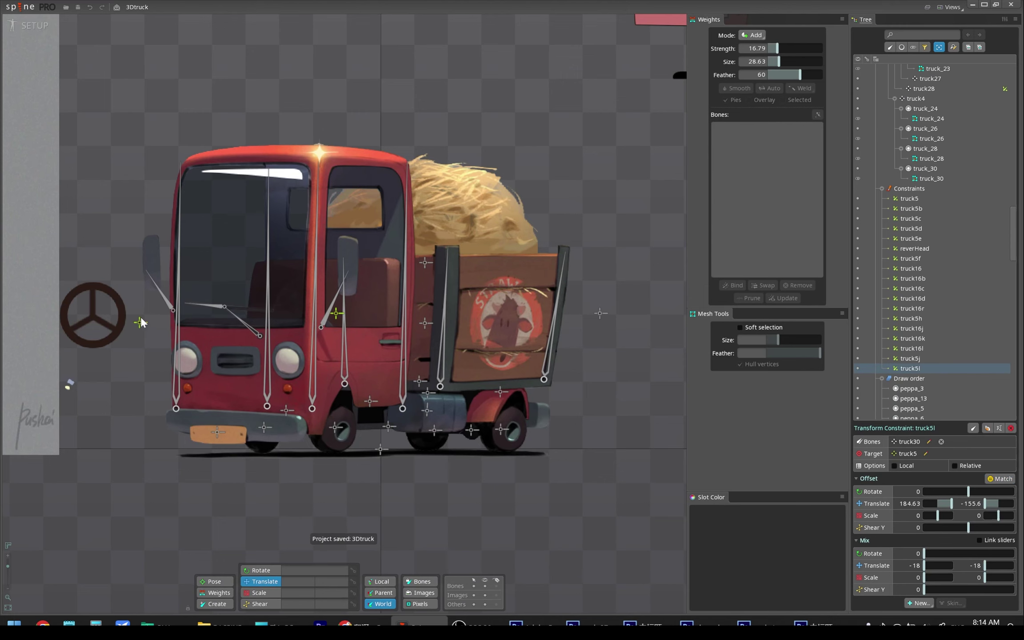
Drag truck5 to test both wheel constraints, then revert to the saved pose.
mouse_move(142, 323)
mouse_down()
mouse_move(310, 329)
mouse_move(303, 313)
mouse_up()
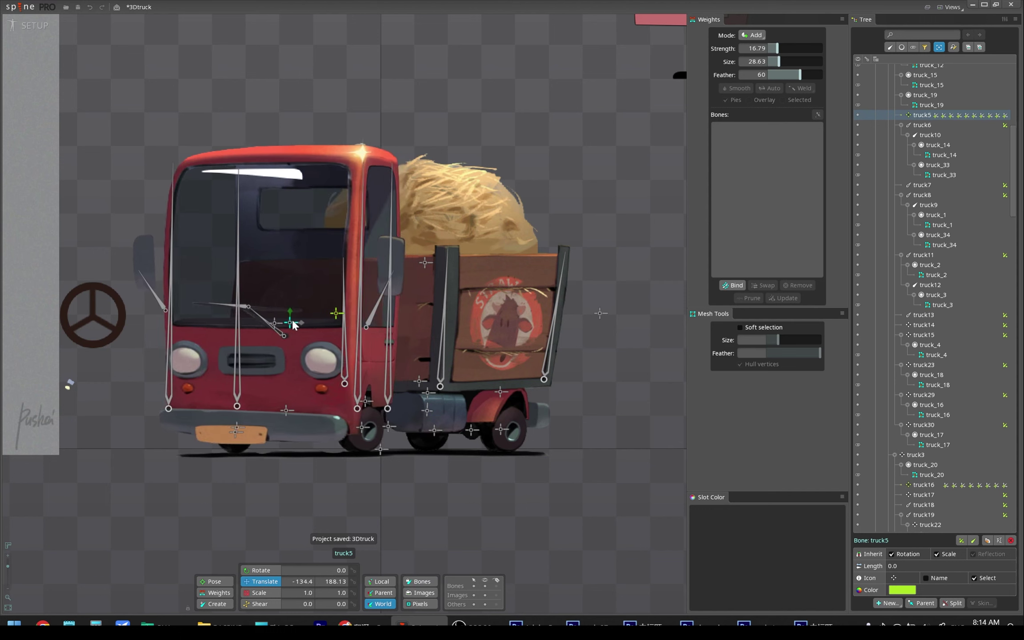
key(ctrl+z)
key(ctrl+z)
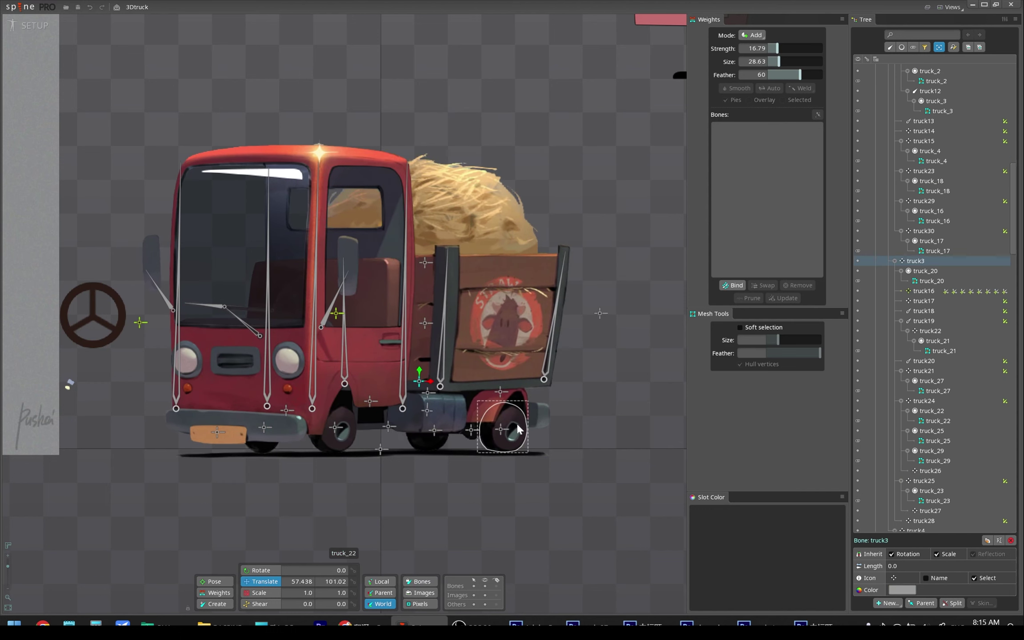
click(351, 403)
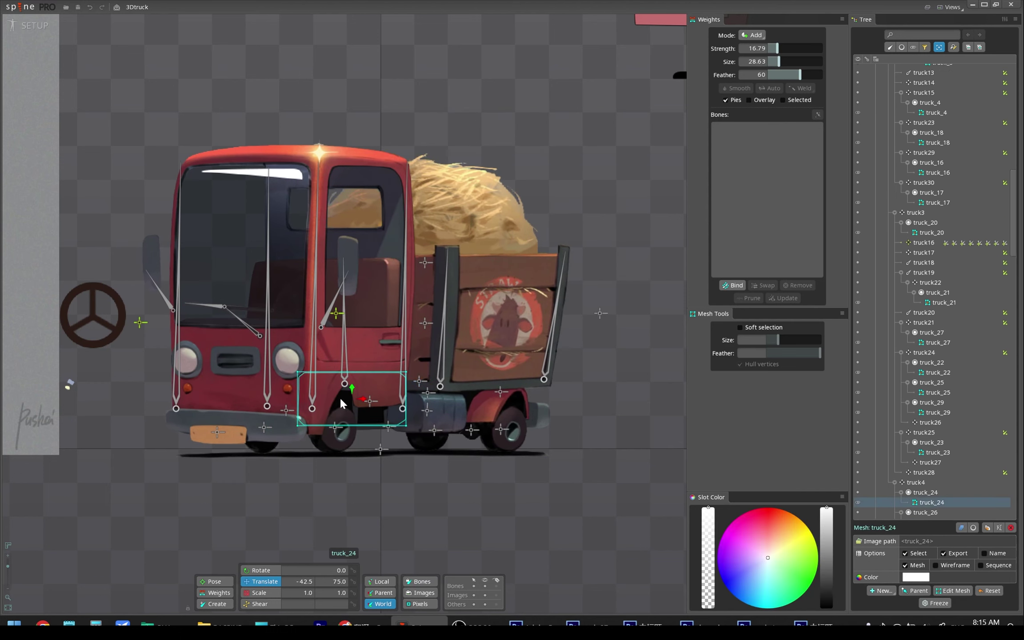
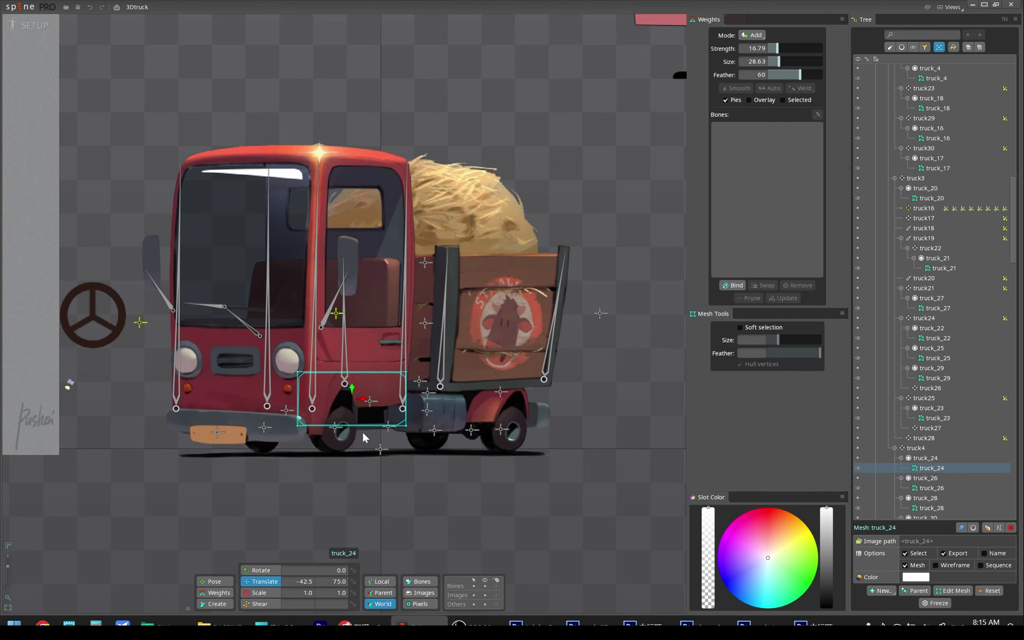
Test-move the truck_24 mesh and the cab, undoing each move.
drag(472, 507, 472, 507)
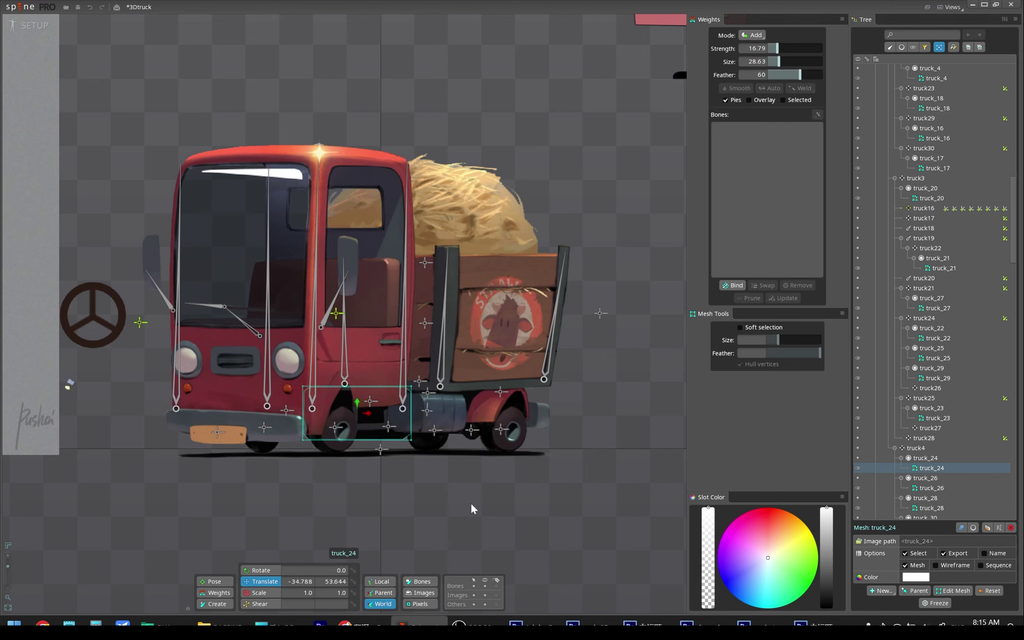
key(ctrl+z)
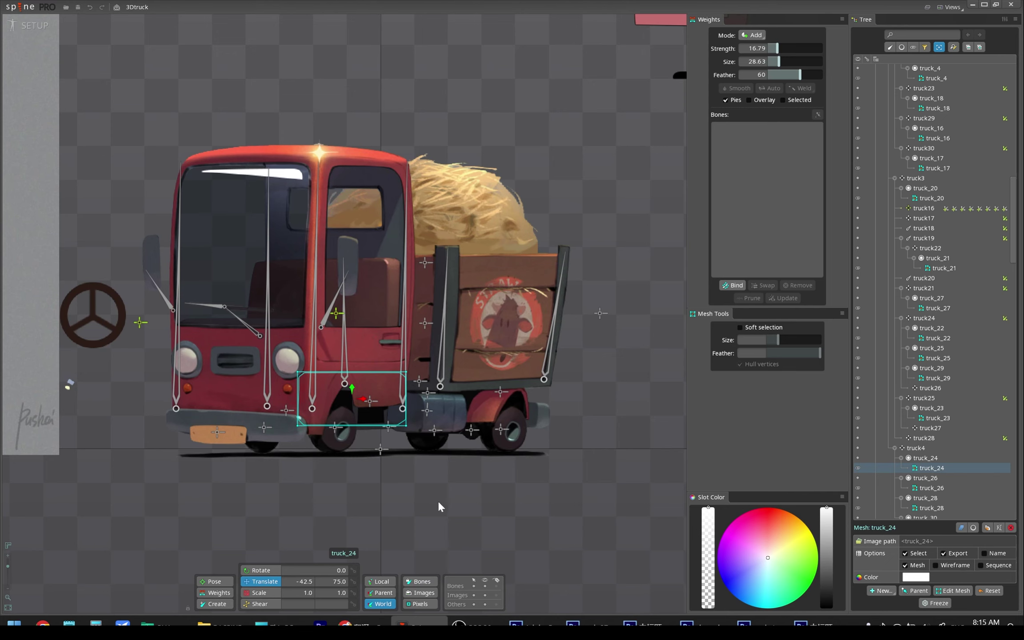
click(393, 451)
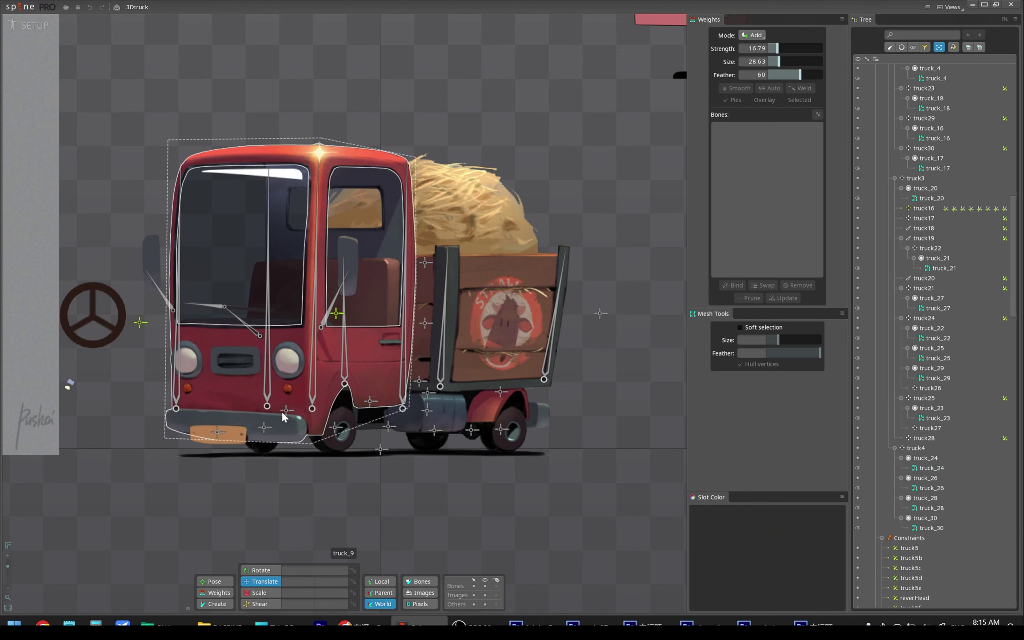
mouse_move(285, 416)
mouse_down()
mouse_move(238, 408)
mouse_move(284, 337)
mouse_up()
key(ctrl+z)
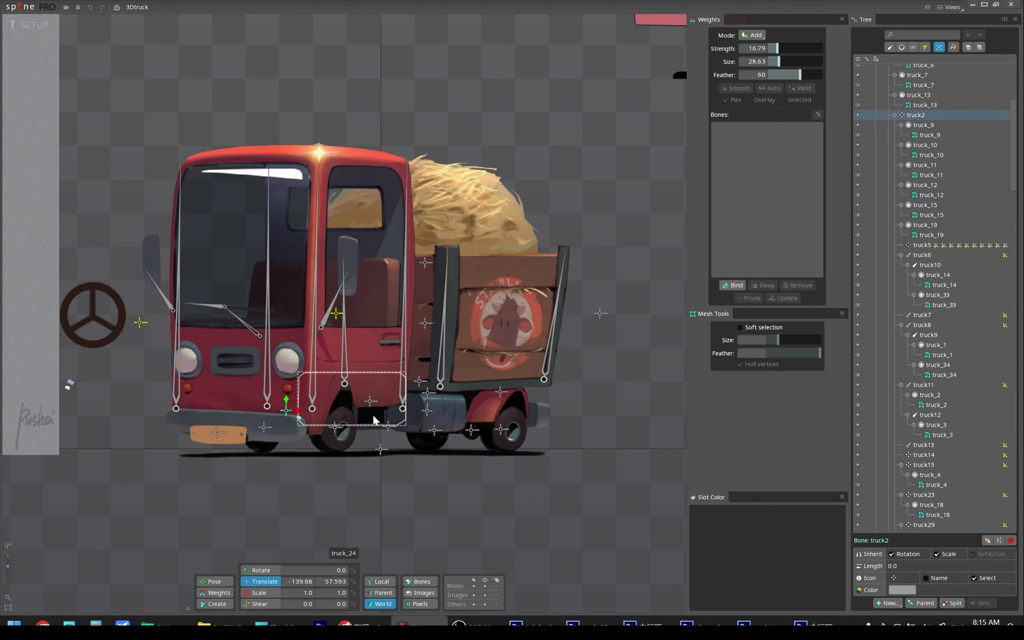
Add bone truck31 under truck3 and select the truck_24 slot.
click(368, 414)
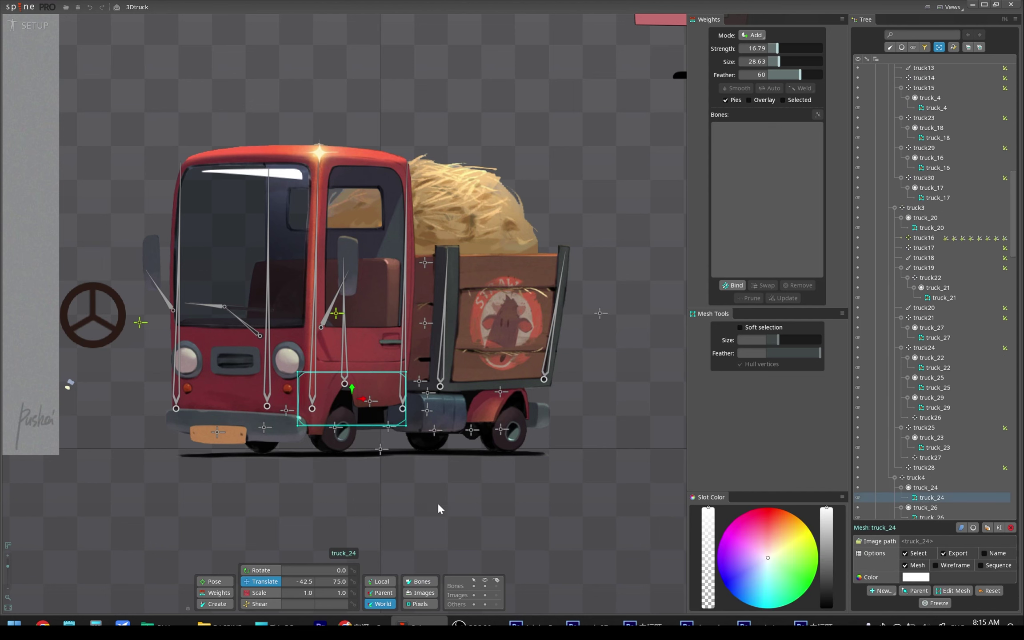
click(448, 389)
drag(448, 389, 448, 389)
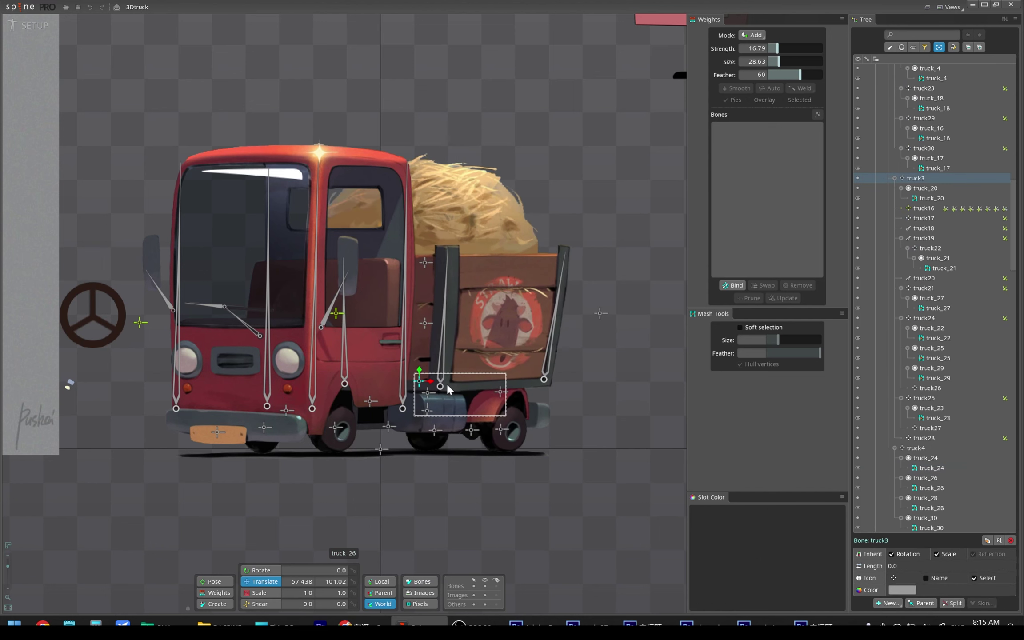
click(364, 419)
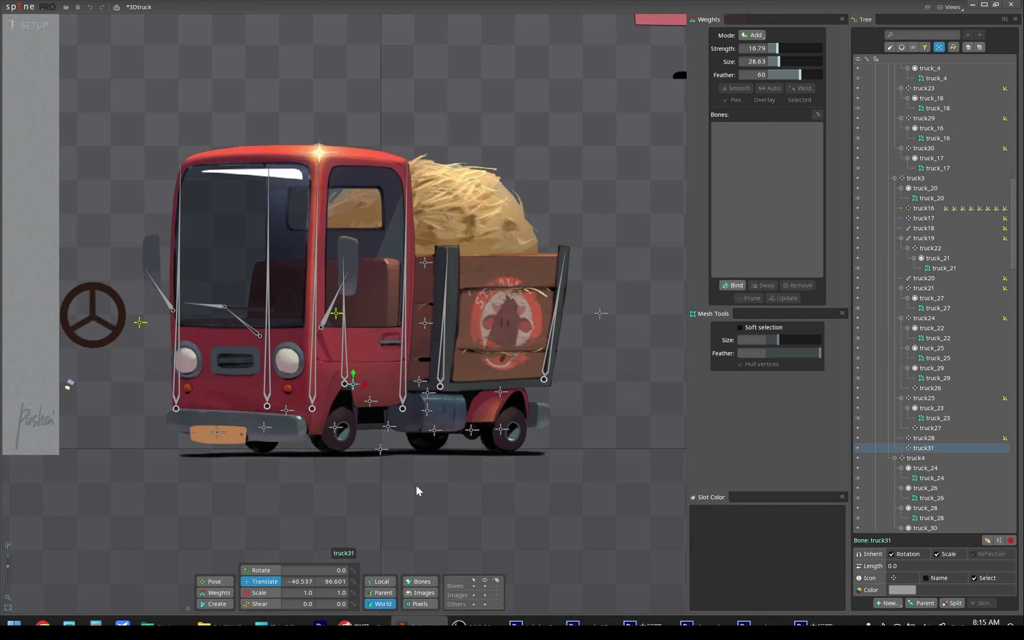
click(353, 405)
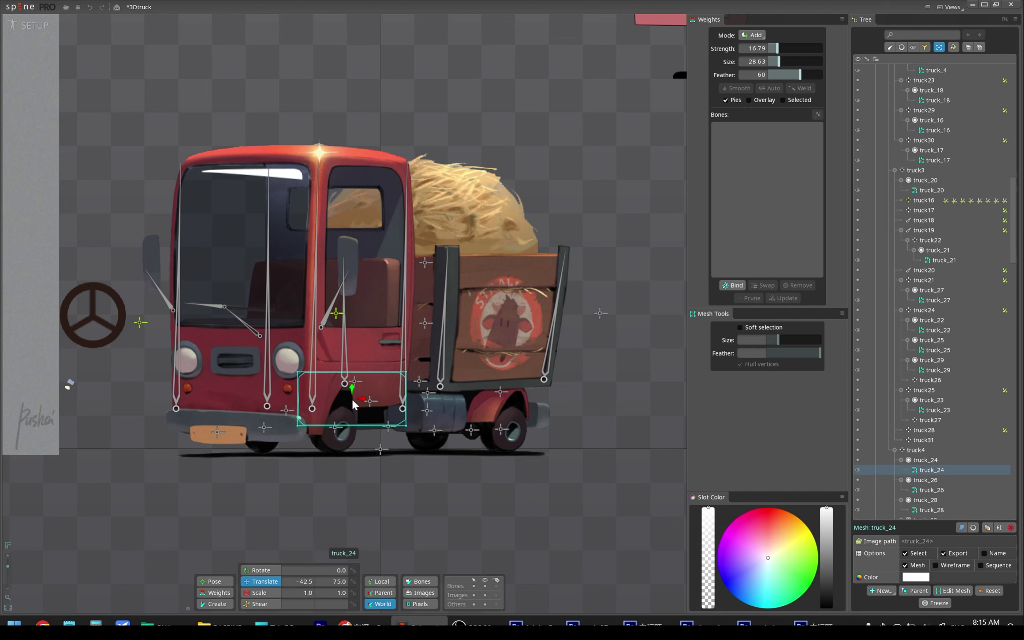
click(927, 459)
Parent the truck_24 slot to bone truck31, adjust truck31, and save.
key(p)
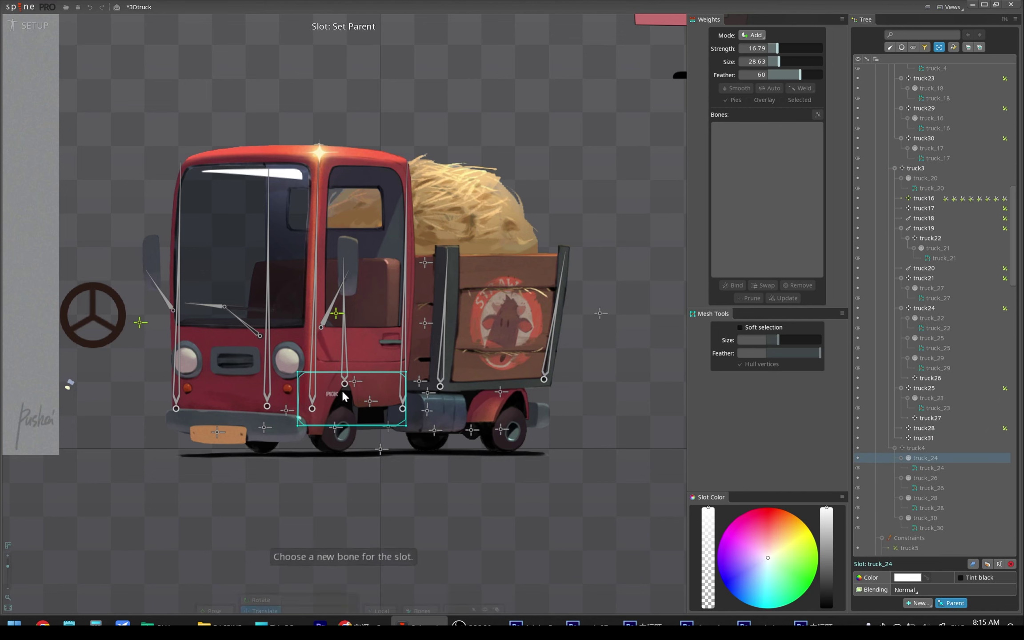
click(354, 381)
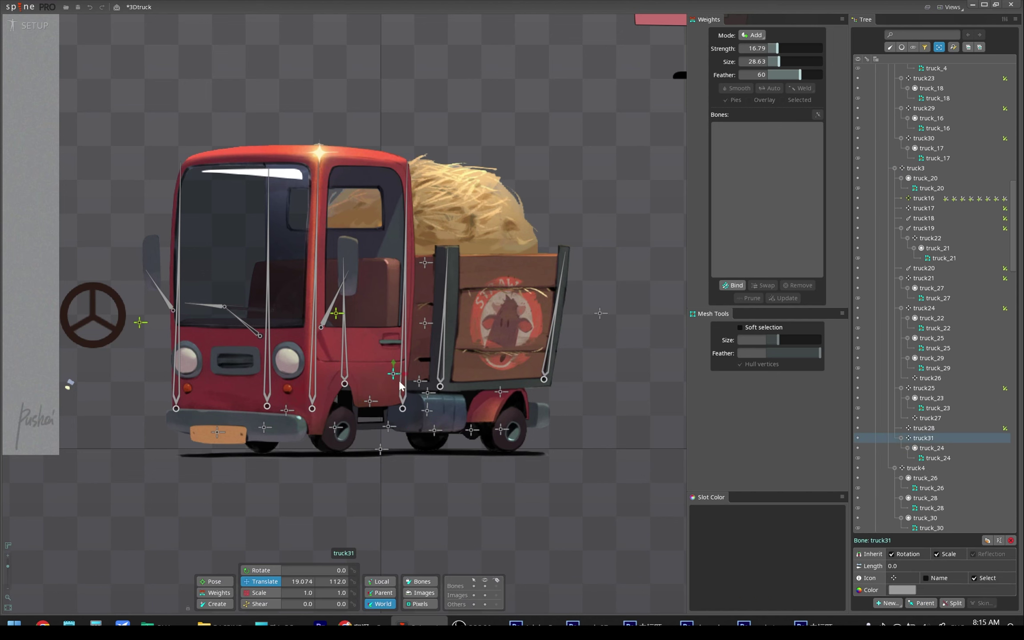
drag(400, 386, 360, 393)
key(ctrl+s)
Create transform constraint truck16q targeting truck16, match its offset, and save.
click(889, 603)
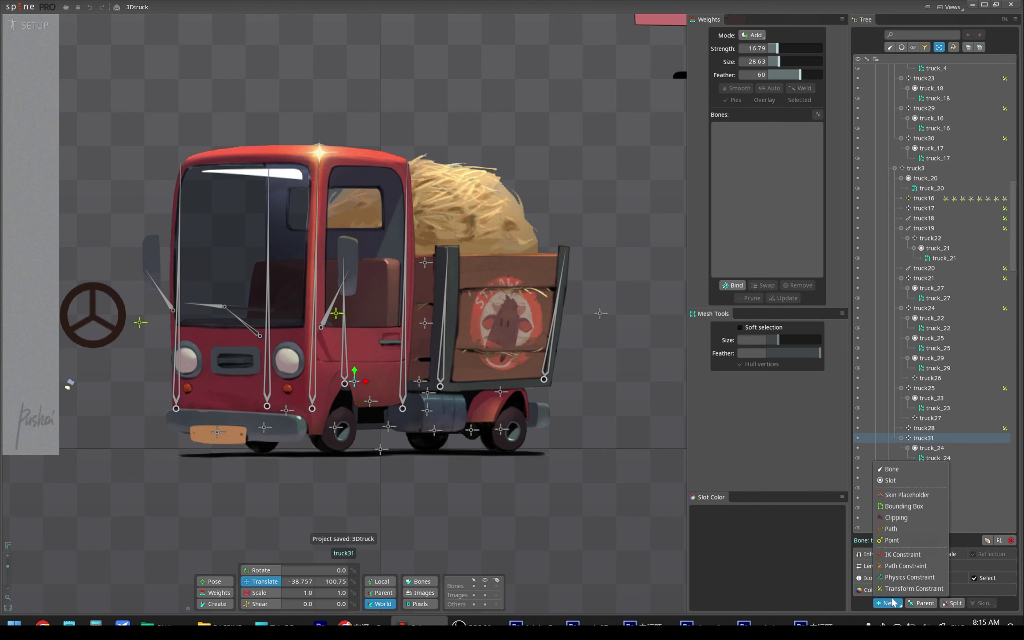
click(913, 588)
click(336, 317)
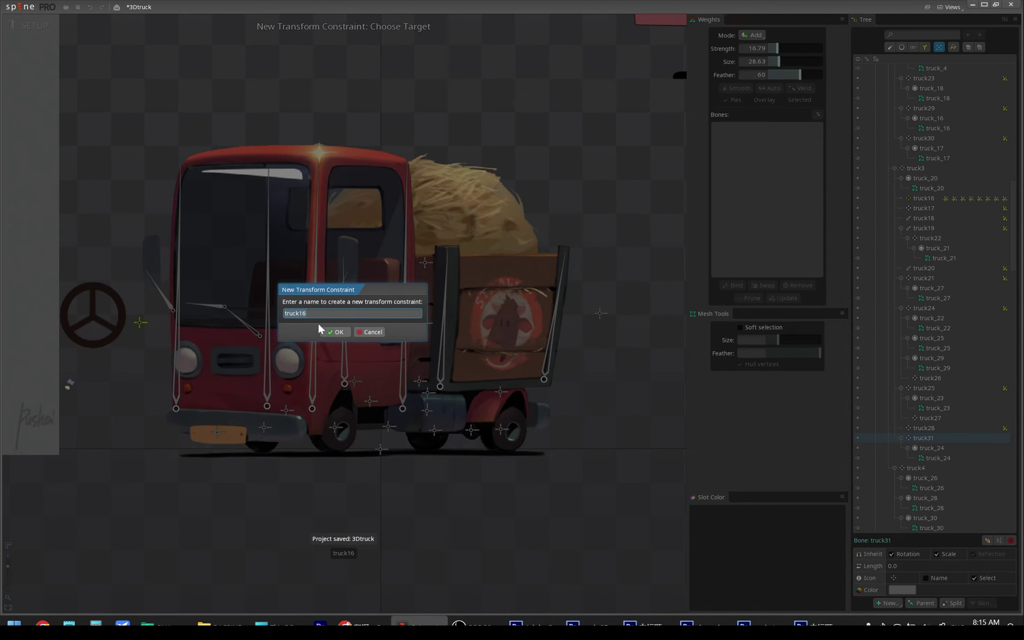
click(334, 330)
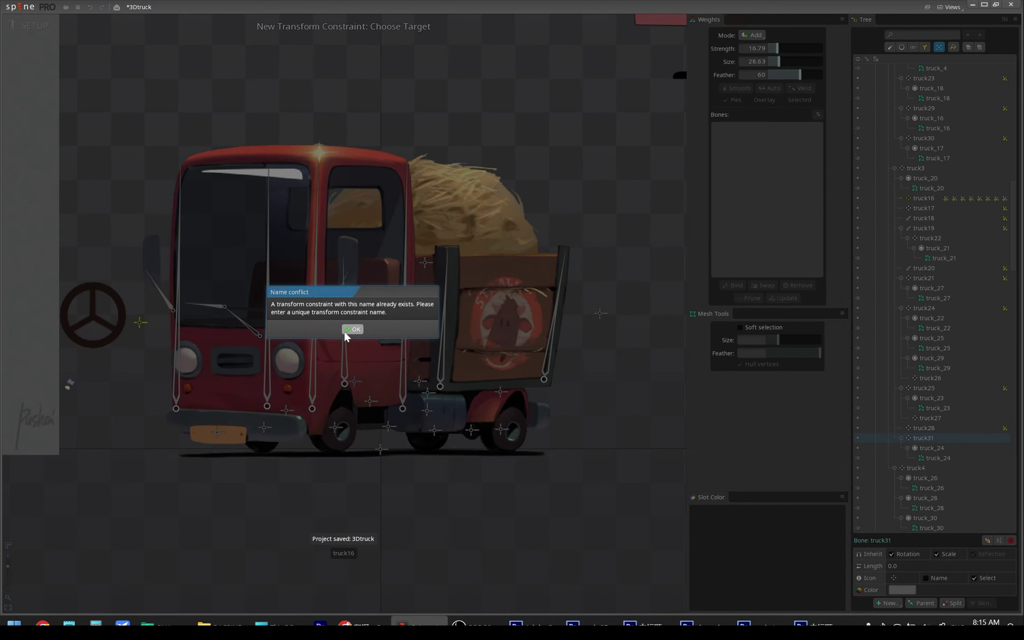
click(346, 330)
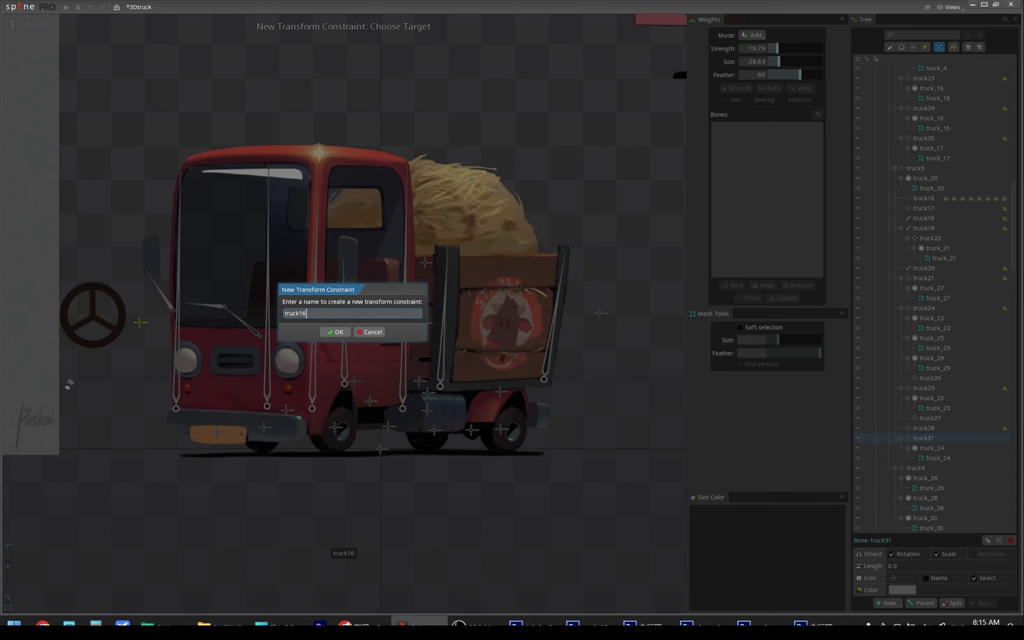
click(336, 333)
click(999, 479)
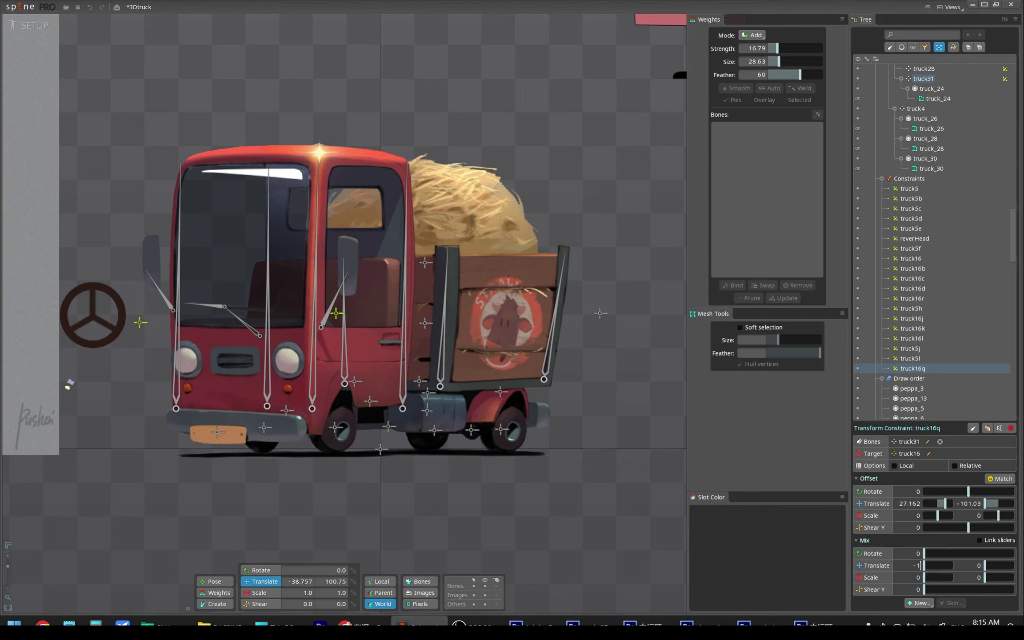
key(ctrl+s)
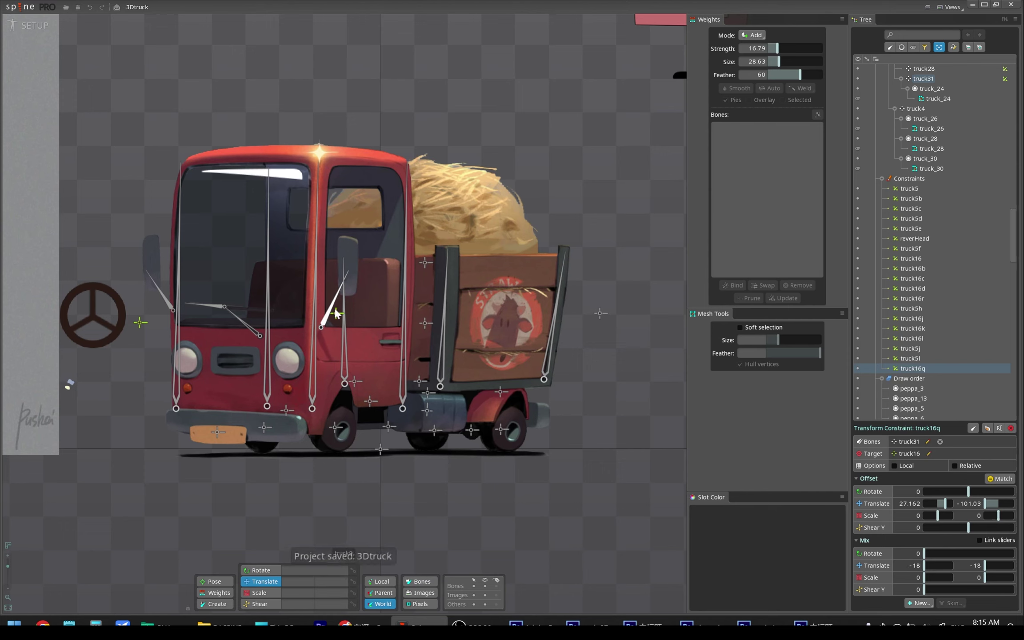
Test-move truck16 and truck3, undo both, then add bone truck32 near the rear wheel.
mouse_move(336, 314)
mouse_down()
mouse_move(238, 321)
mouse_move(389, 323)
mouse_up()
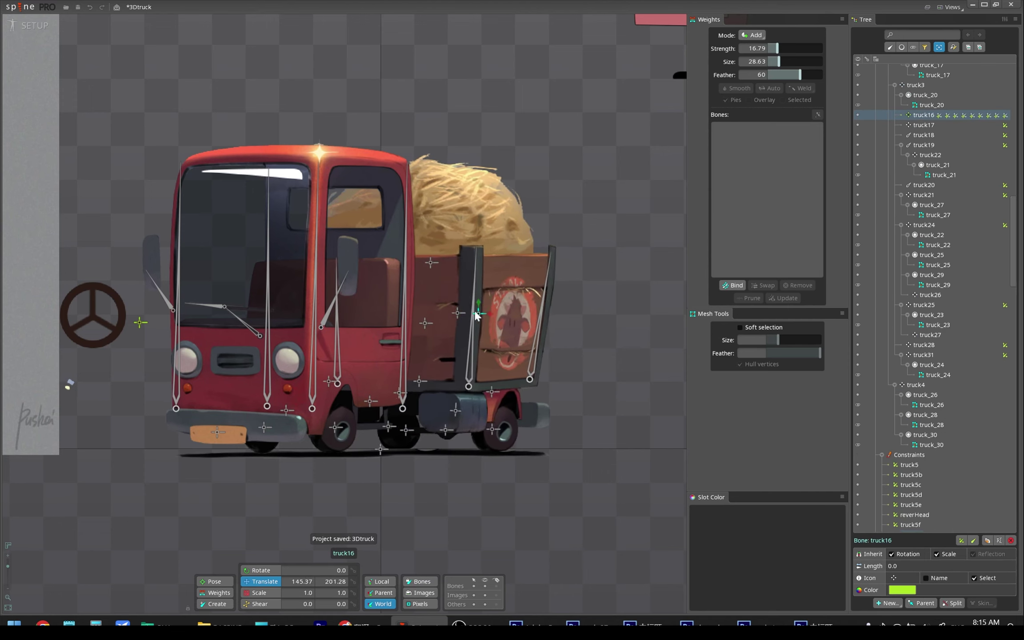
key(ctrl+z)
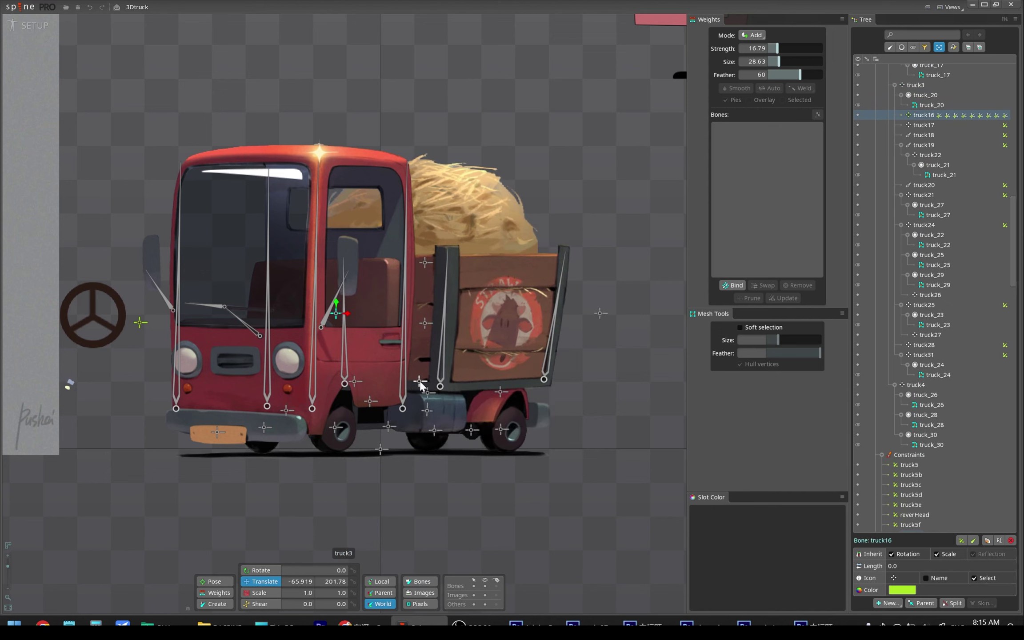
drag(425, 381, 467, 351)
key(ctrl+z)
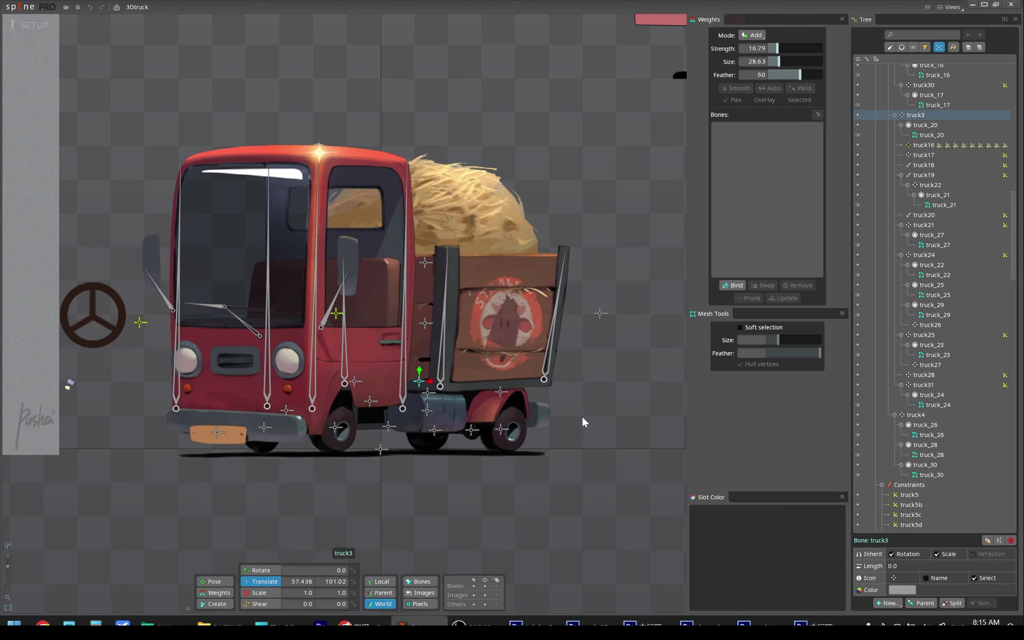
key(x)
click(582, 400)
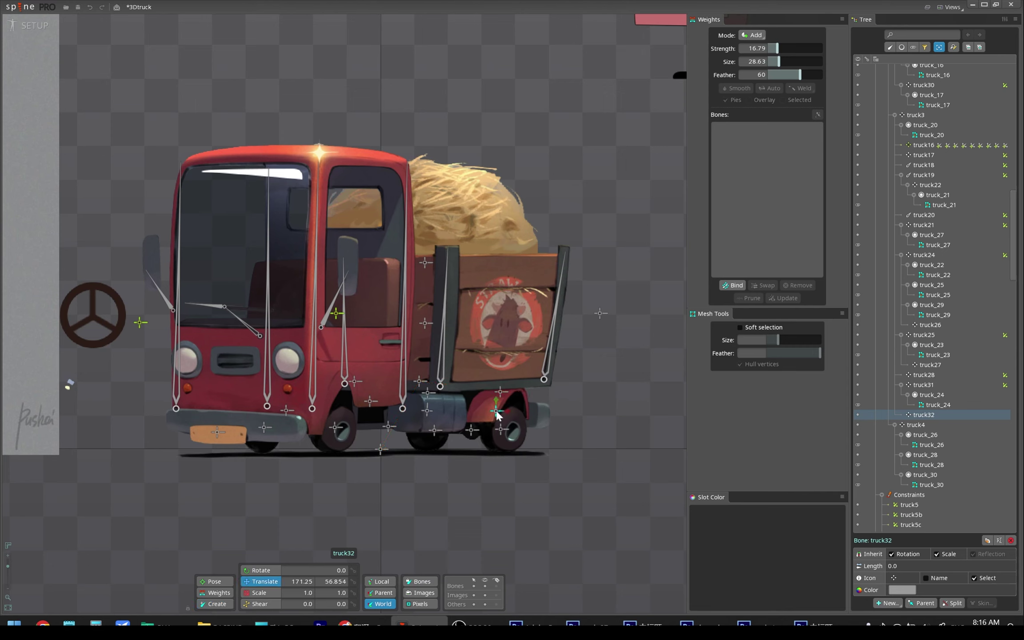
Nudge bone truck32, move slot truck_30 under it, and save.
drag(497, 414, 494, 417)
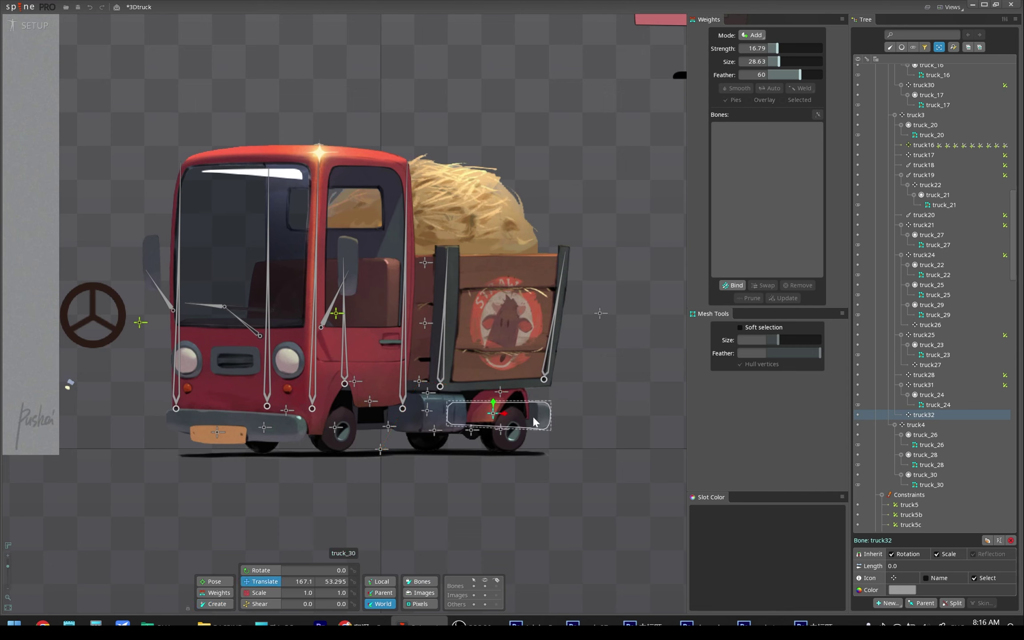
click(533, 422)
drag(930, 460, 927, 399)
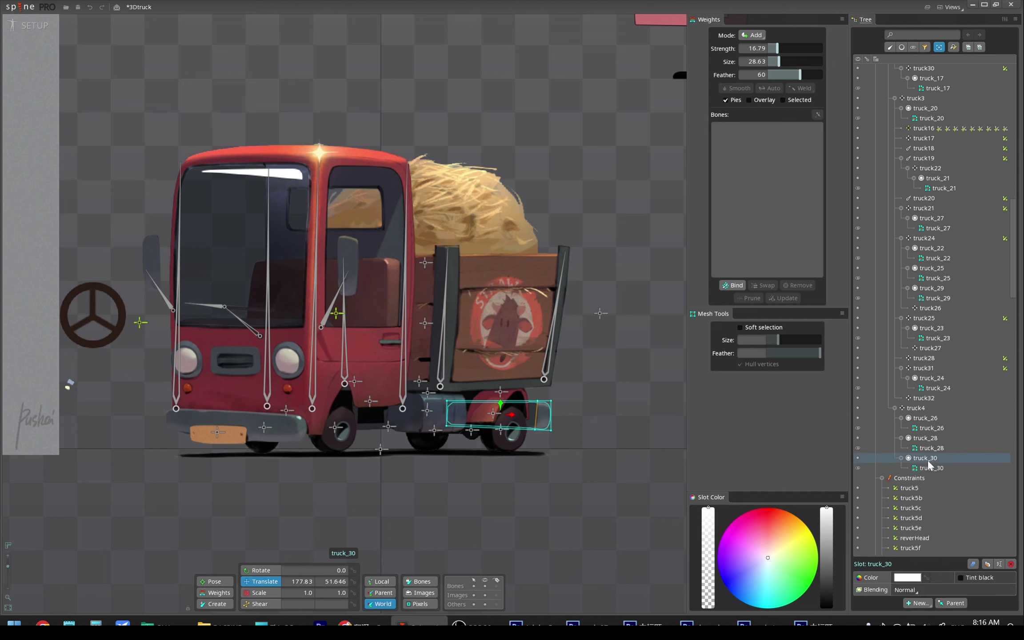
click(927, 399)
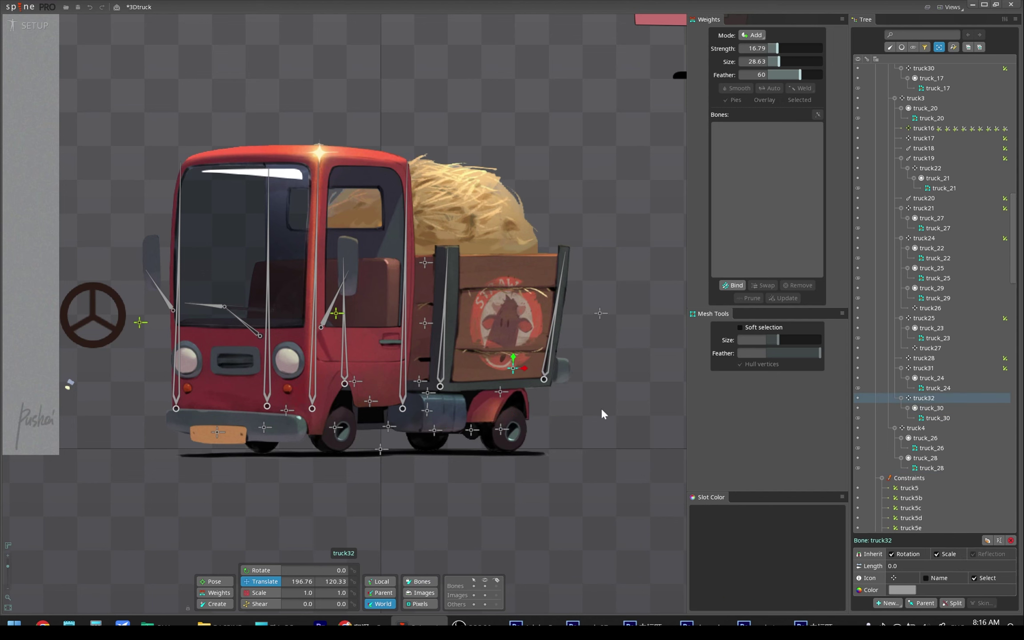
key(ctrl+s)
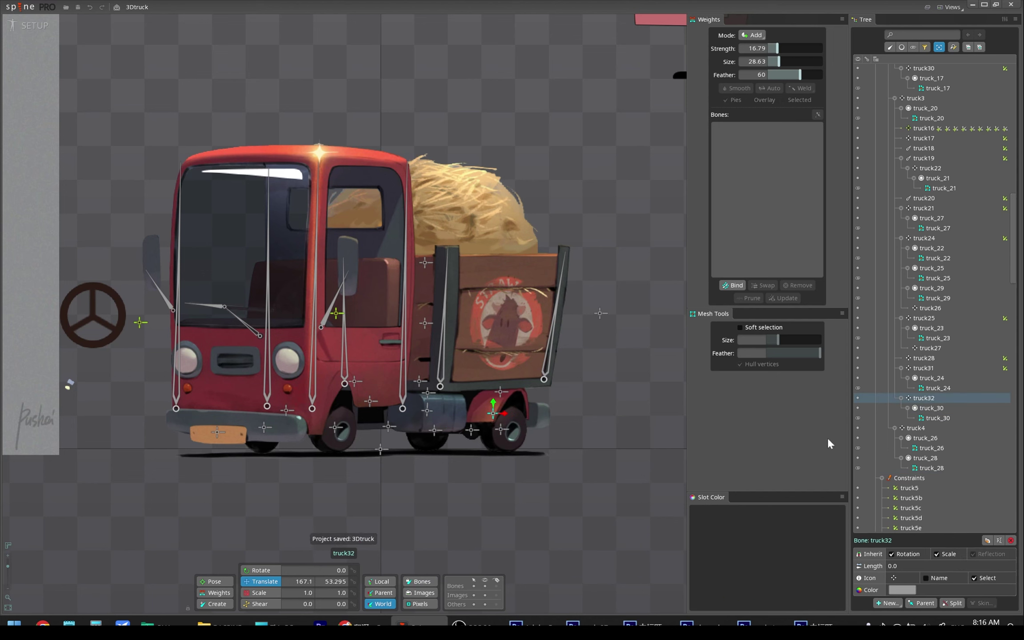
Create transform constraint tail making truck32 follow truck16, match its offset, and save.
click(888, 603)
click(898, 515)
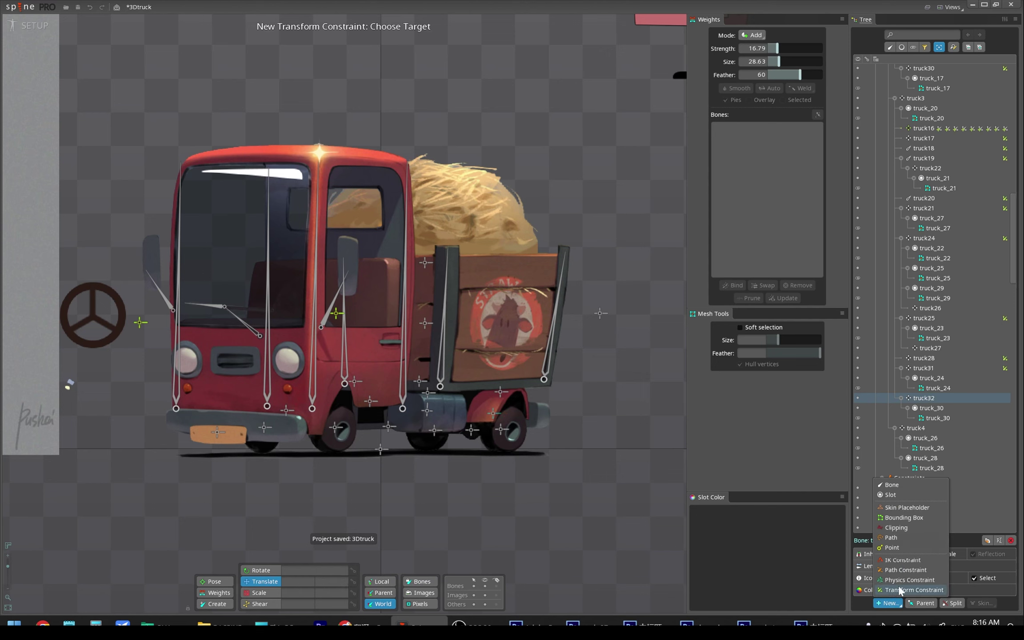
click(337, 314)
text(tai)
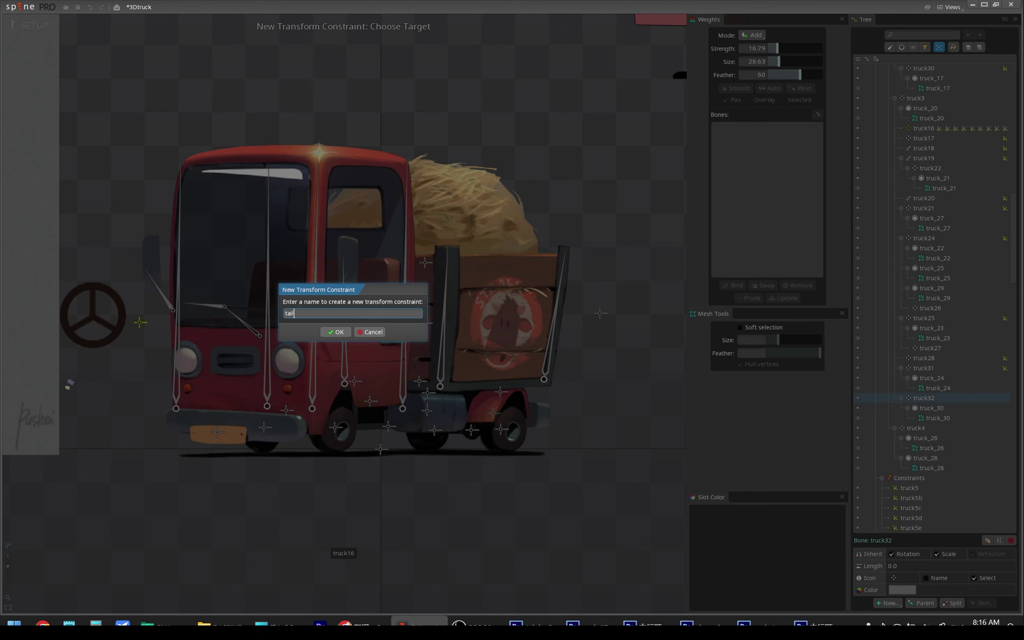
key(Return)
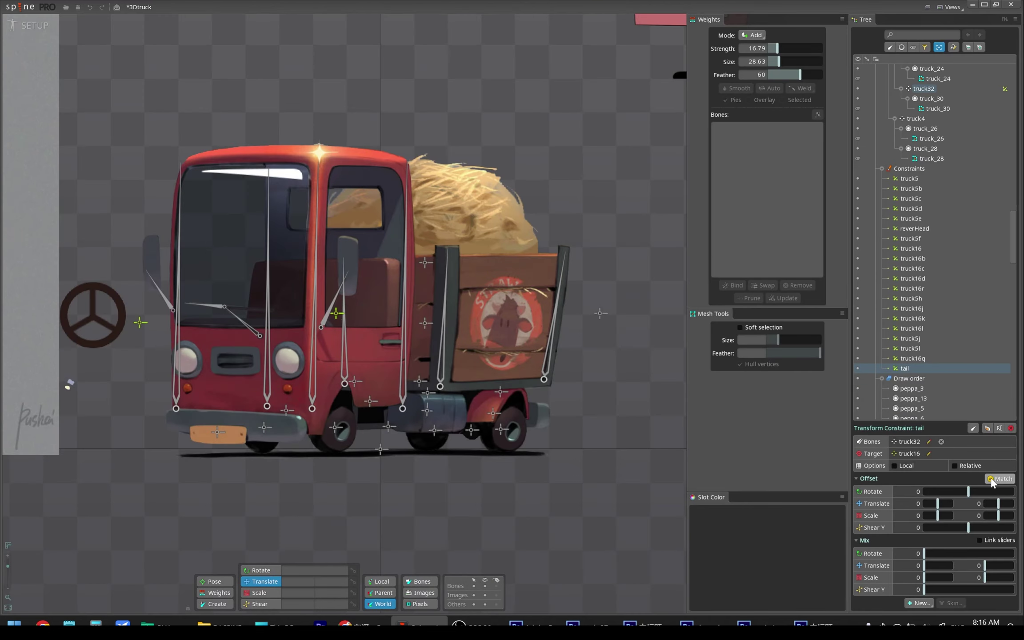
click(992, 480)
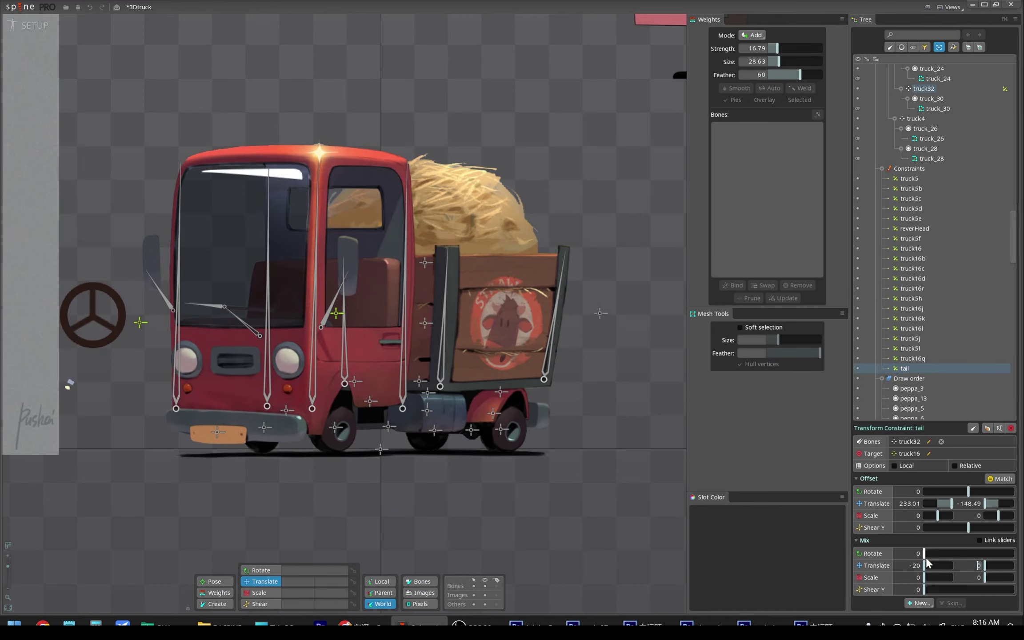
text(-20)
key(ctrl+s)
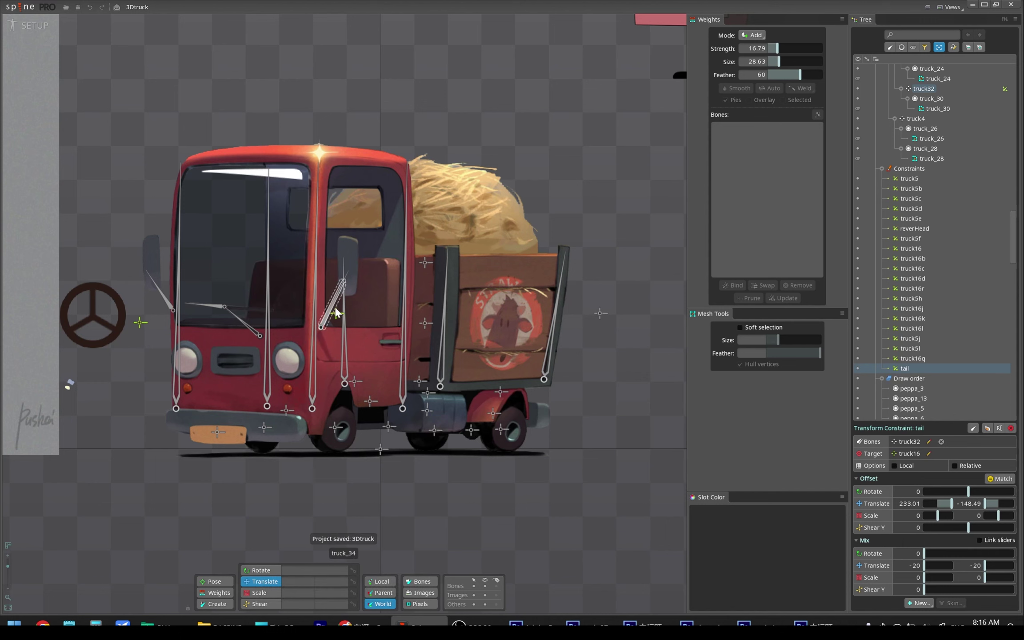
Test-drag truck16, inspect the truck16c and tail constraints, then shift the cargo bed right.
click(348, 315)
drag(348, 314, 480, 307)
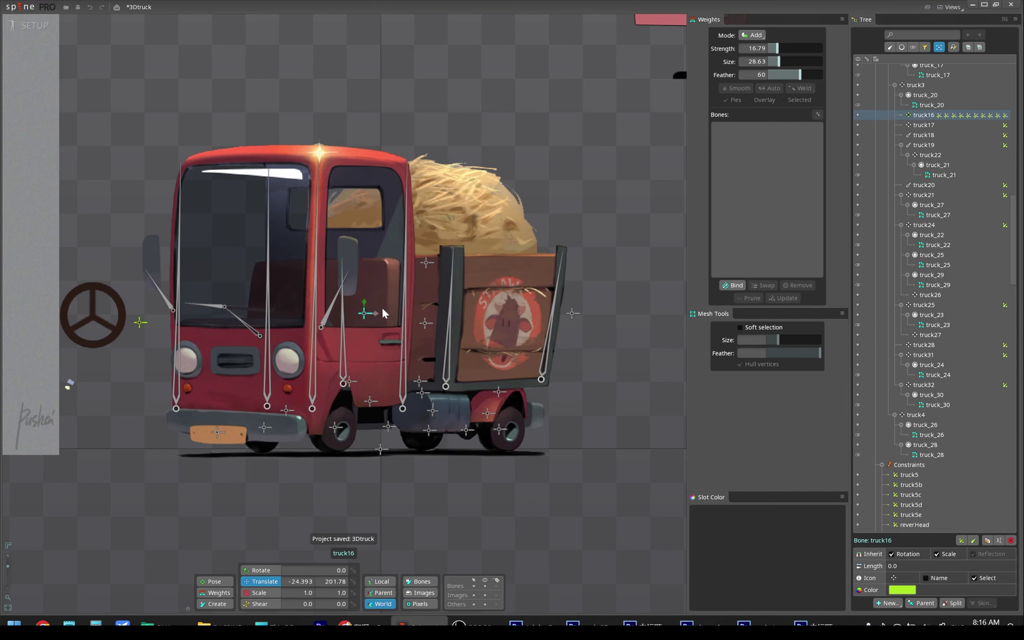
key(ctrl+z)
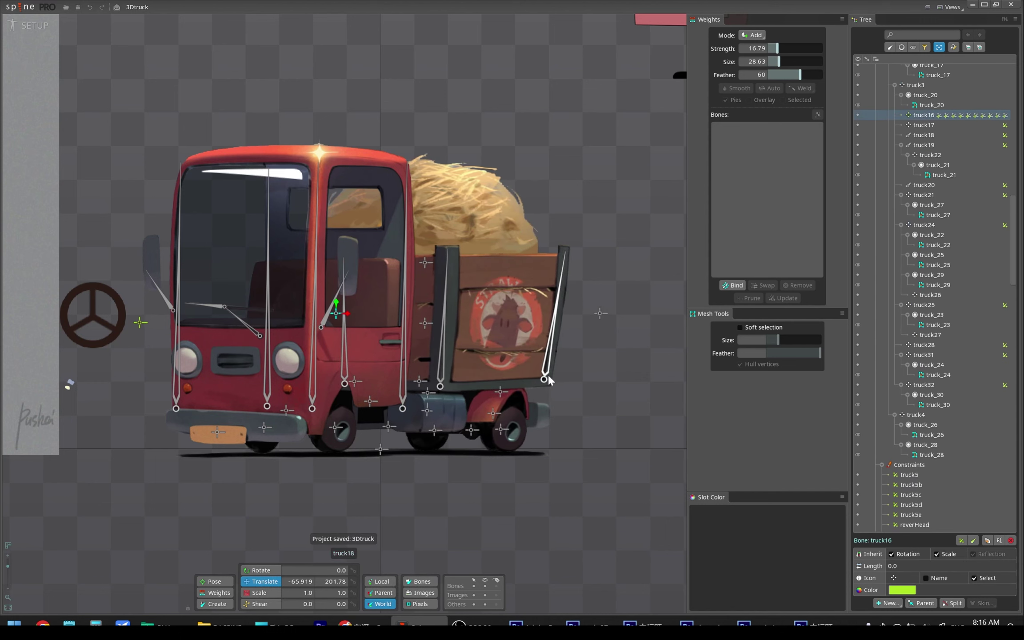
click(544, 380)
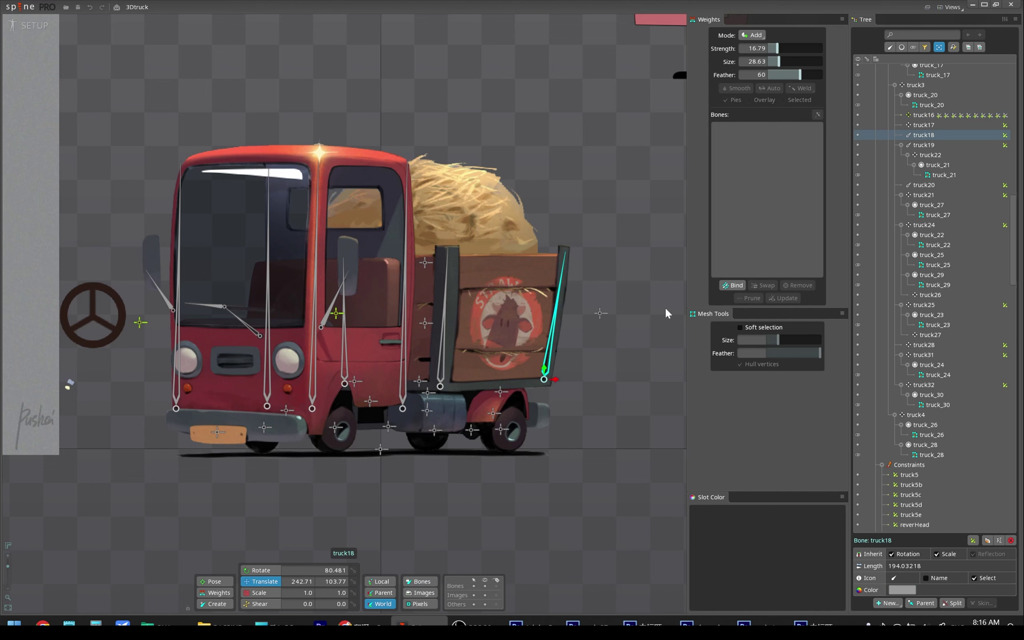
click(1003, 135)
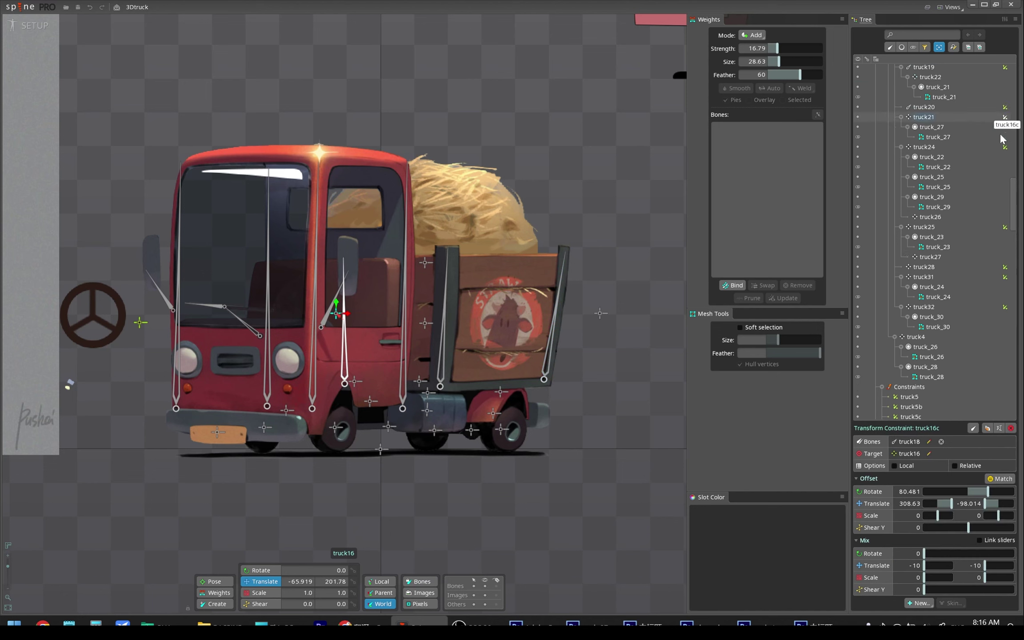
click(528, 420)
click(1005, 189)
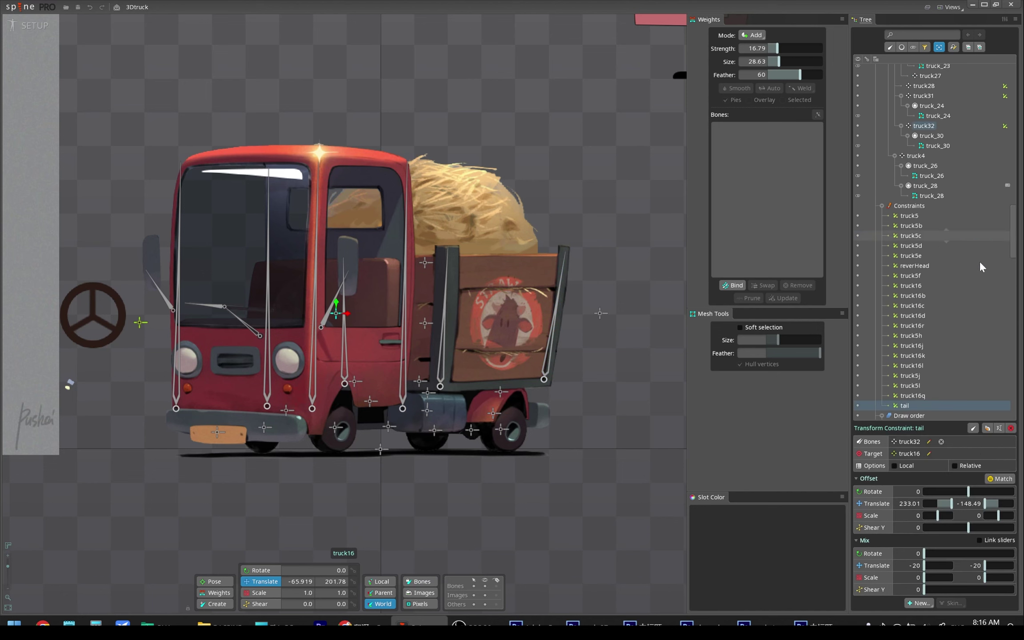
scroll(982, 267, down, 1)
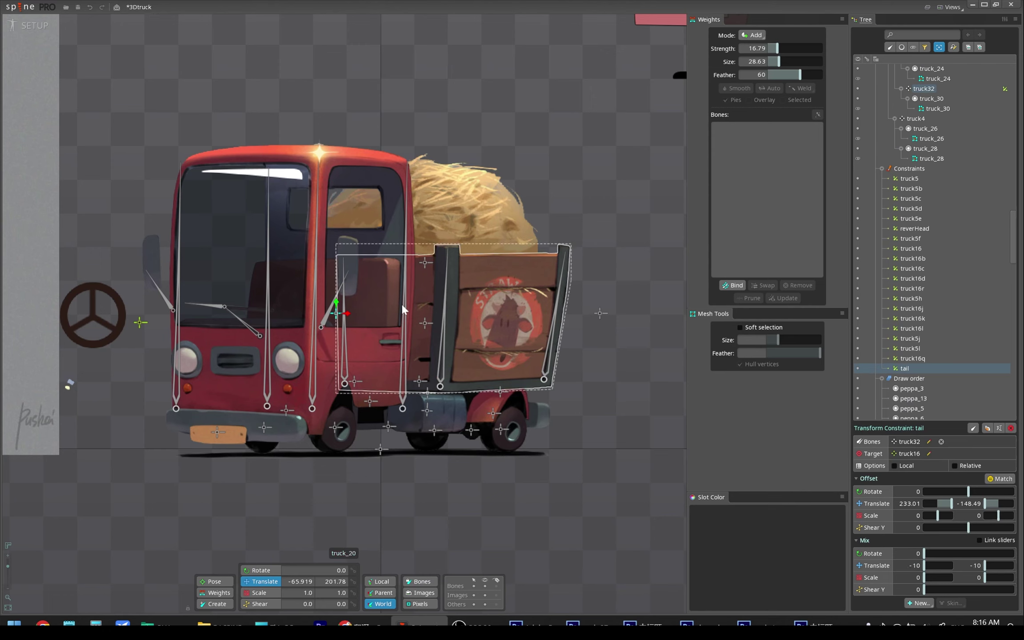
drag(323, 317, 599, 313)
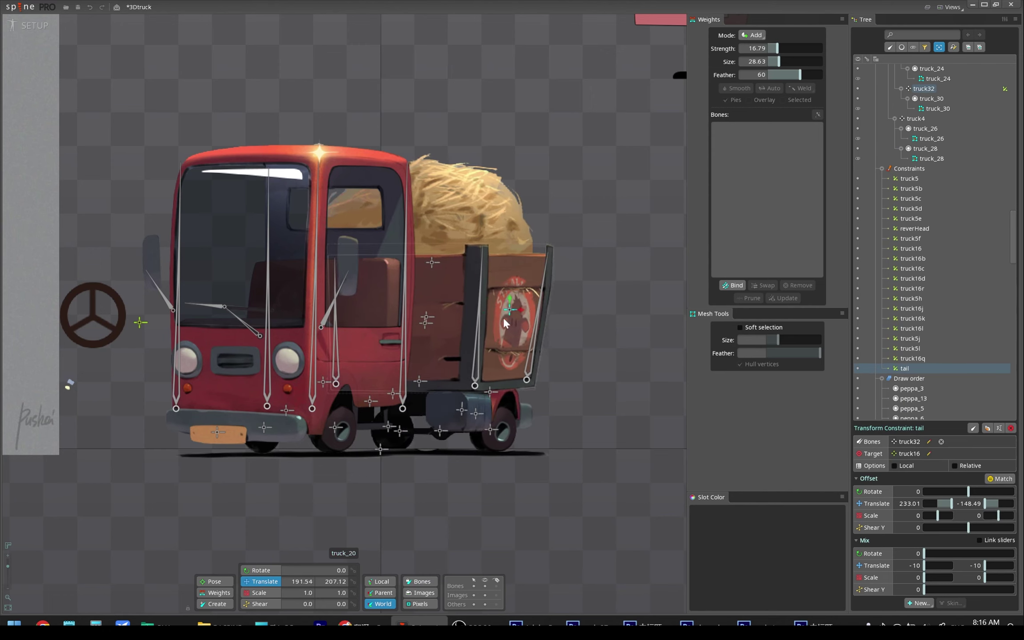
Bind the truck_30 mesh to truck32, truck16 and truck17, painting truck16 weight on its right side.
click(497, 415)
click(734, 294)
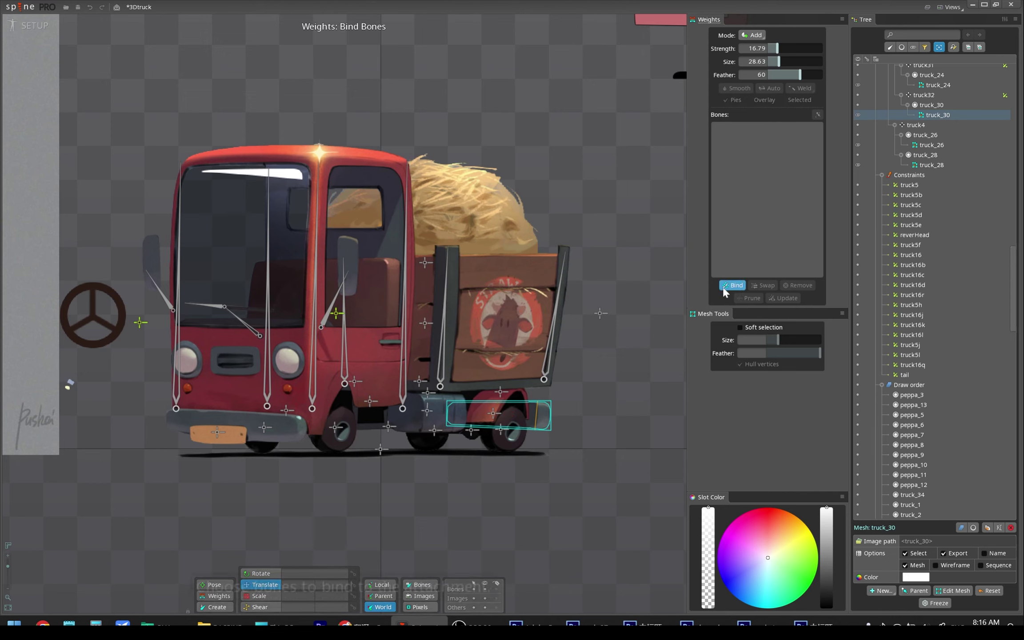
click(488, 419)
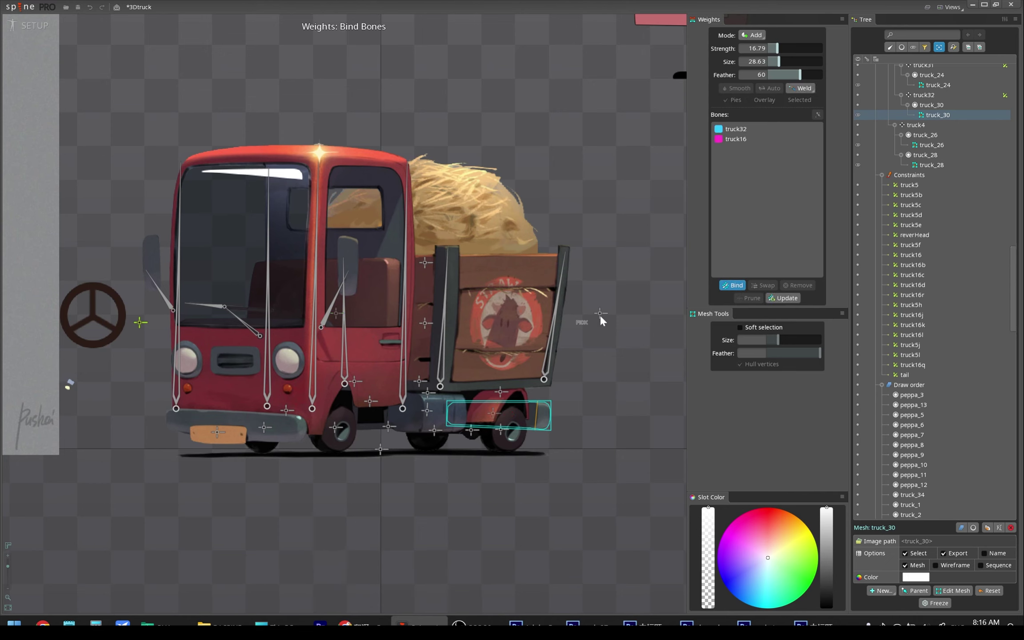
key(Return)
key(ctrl+s)
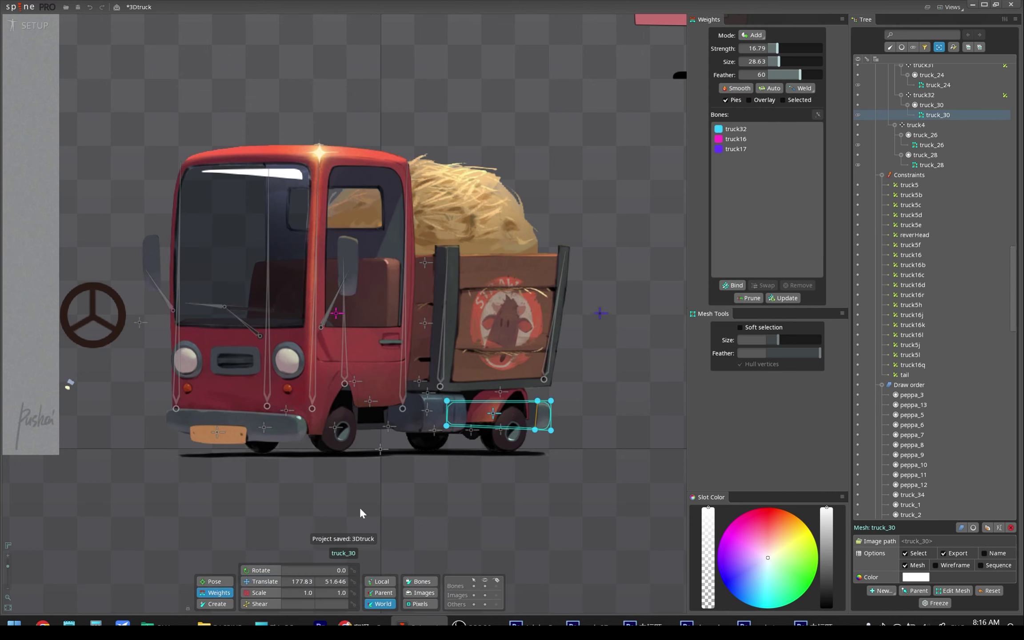
click(758, 139)
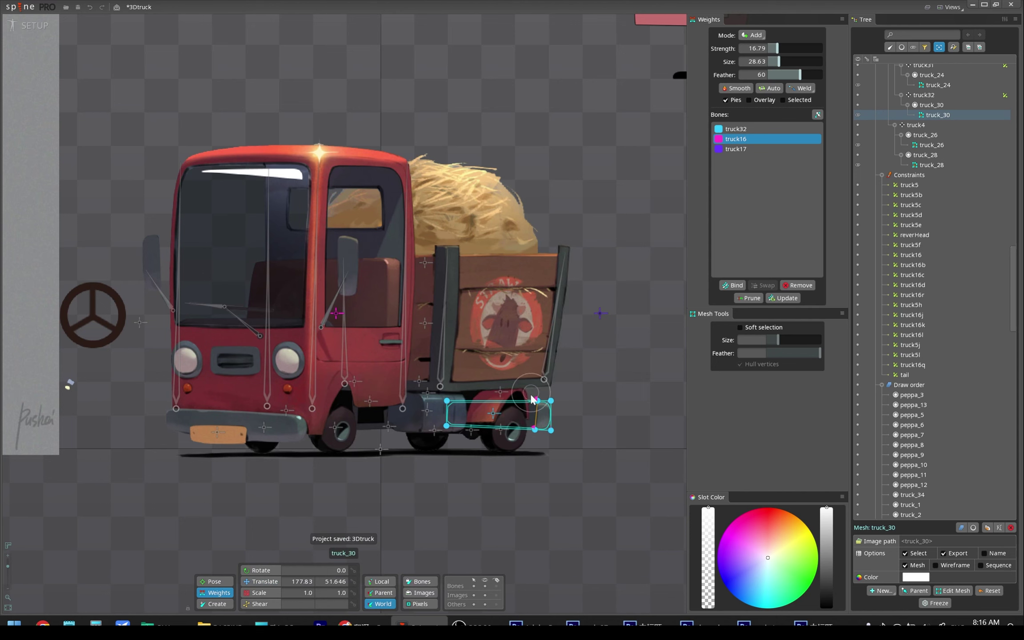
drag(533, 411, 556, 382)
In Animate mode, check truck17 weights, play back, and move cab bone truck2 left.
click(30, 26)
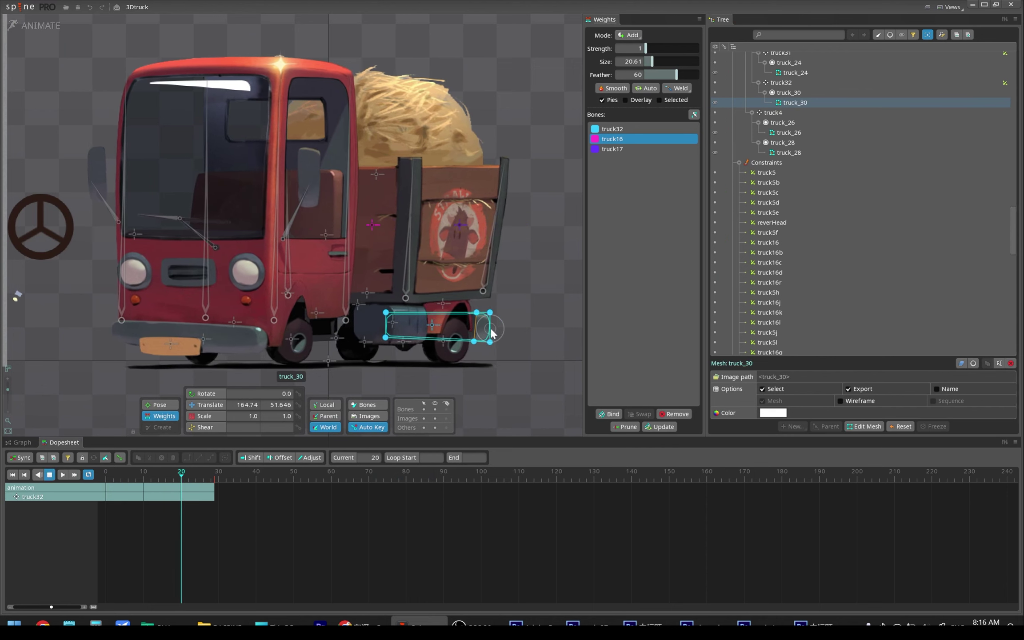
click(613, 150)
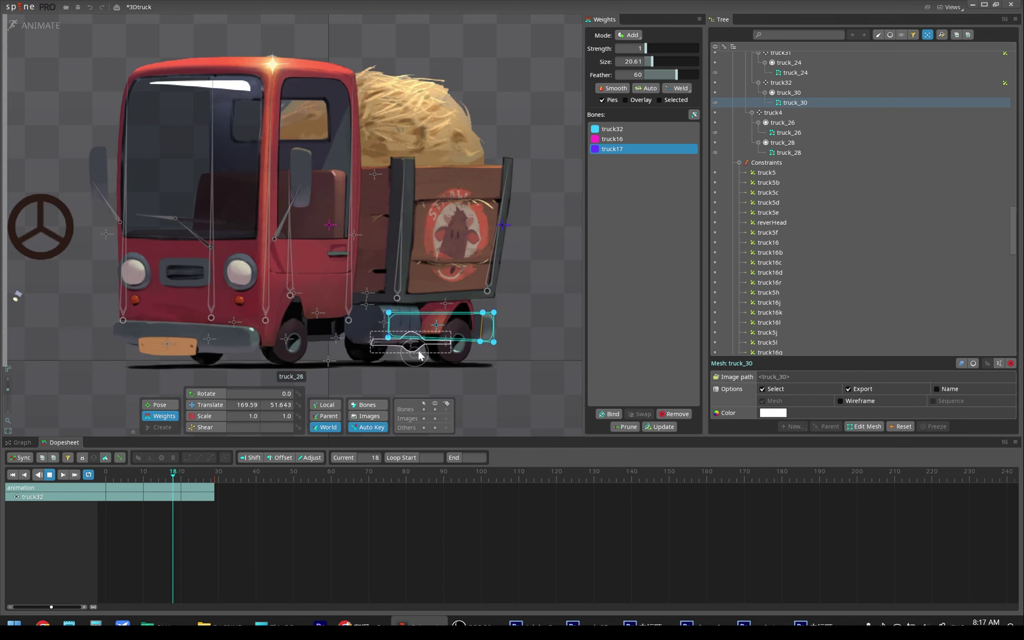
click(554, 380)
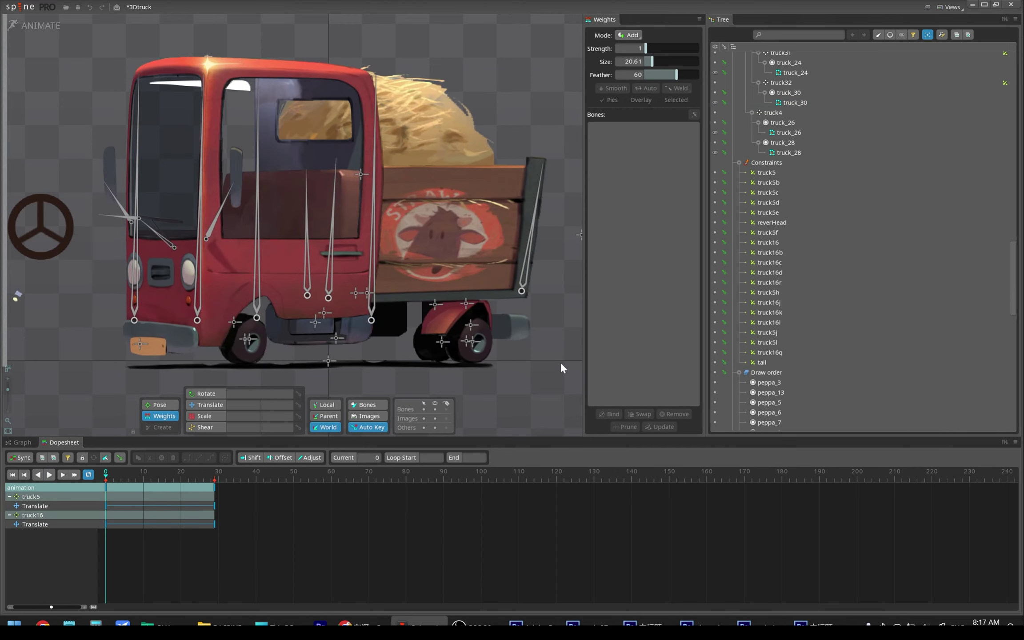
key(ctrl+s)
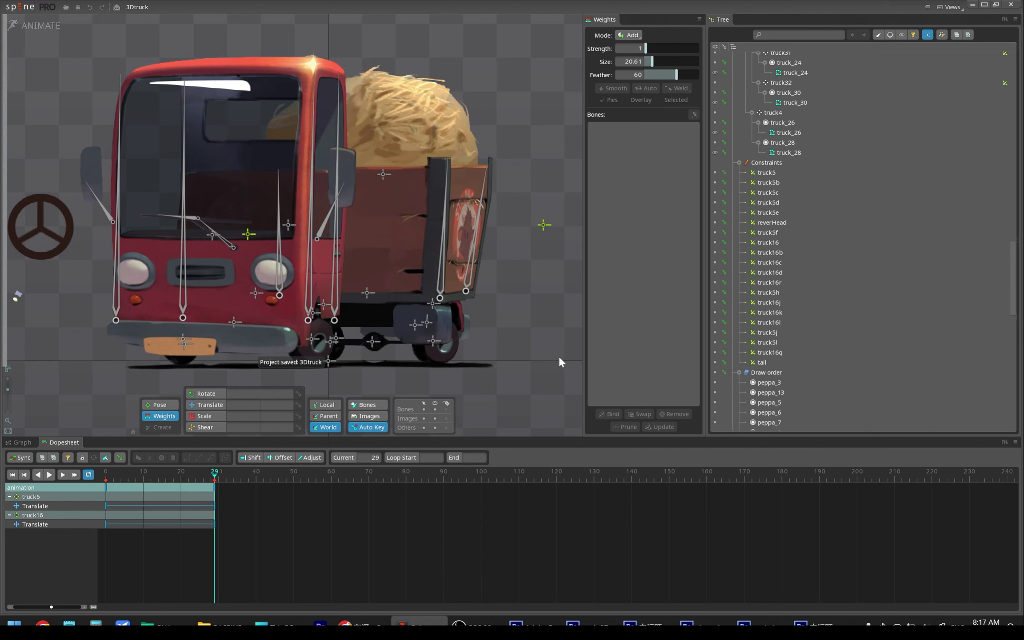
key(space)
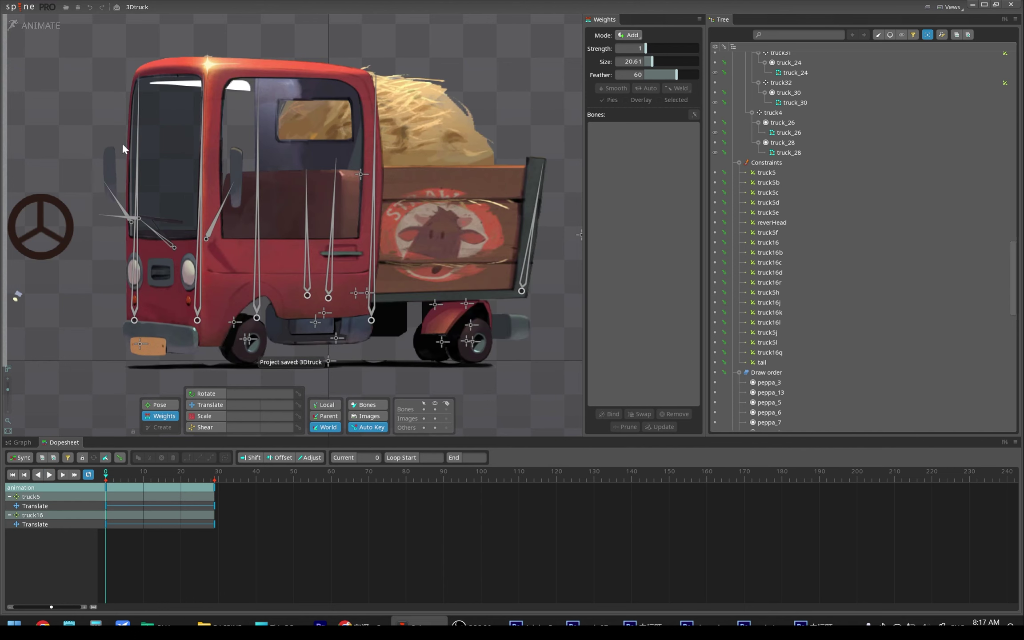
drag(7, 389, 7, 392)
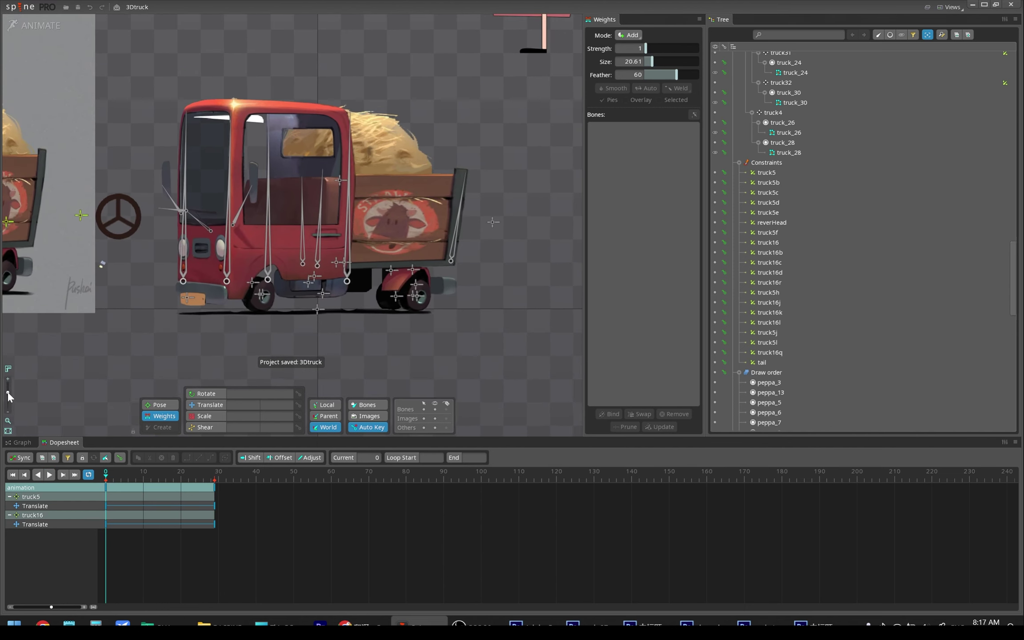
click(250, 286)
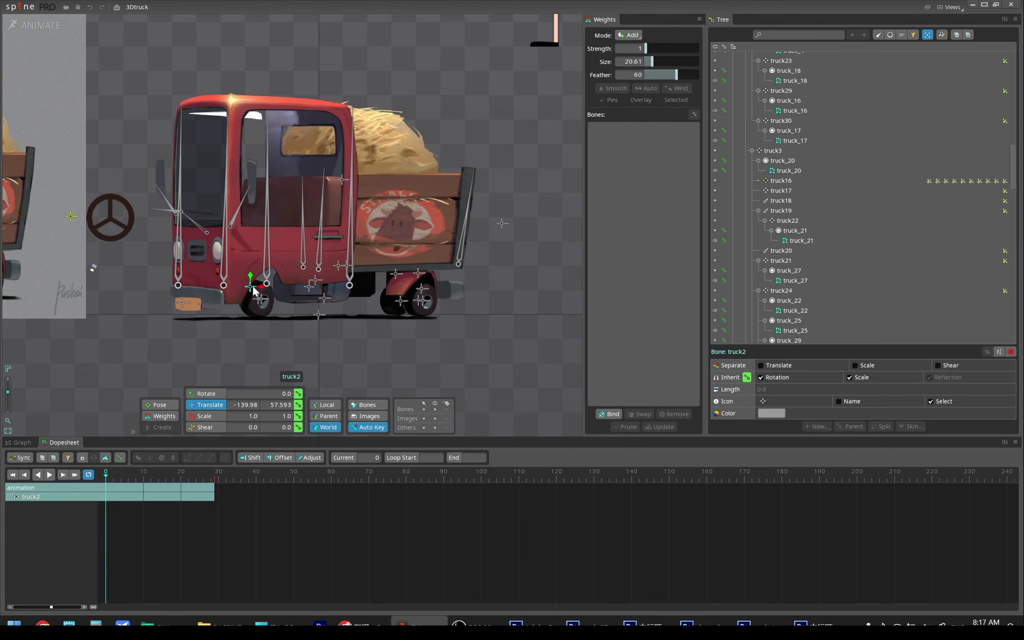
mouse_move(268, 286)
mouse_down()
mouse_move(210, 286)
mouse_move(228, 286)
mouse_up()
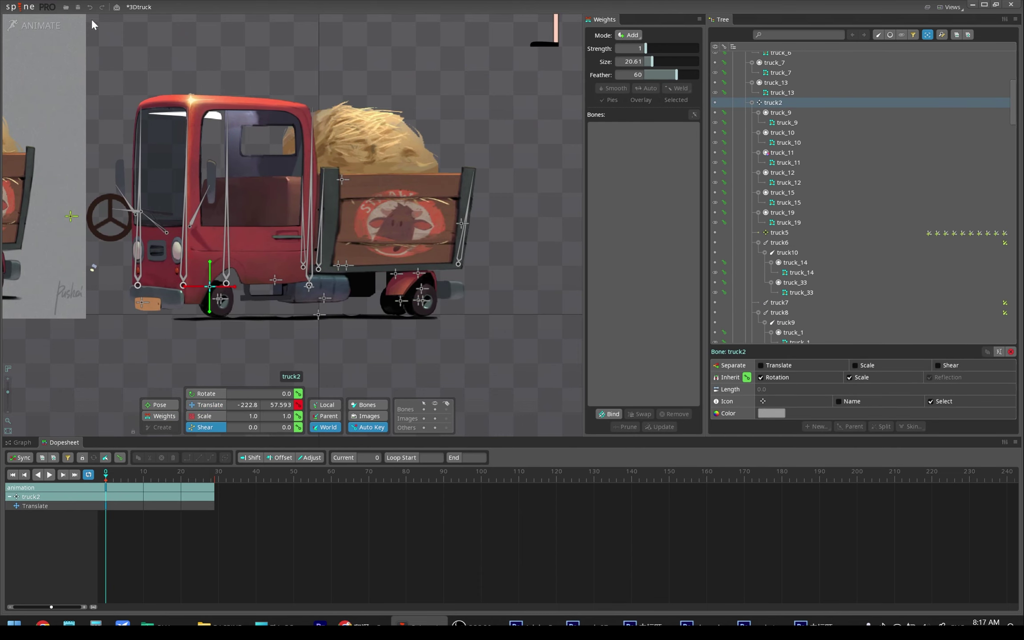
Return to Setup, save, and test-move bone truck5 before undoing it.
click(40, 25)
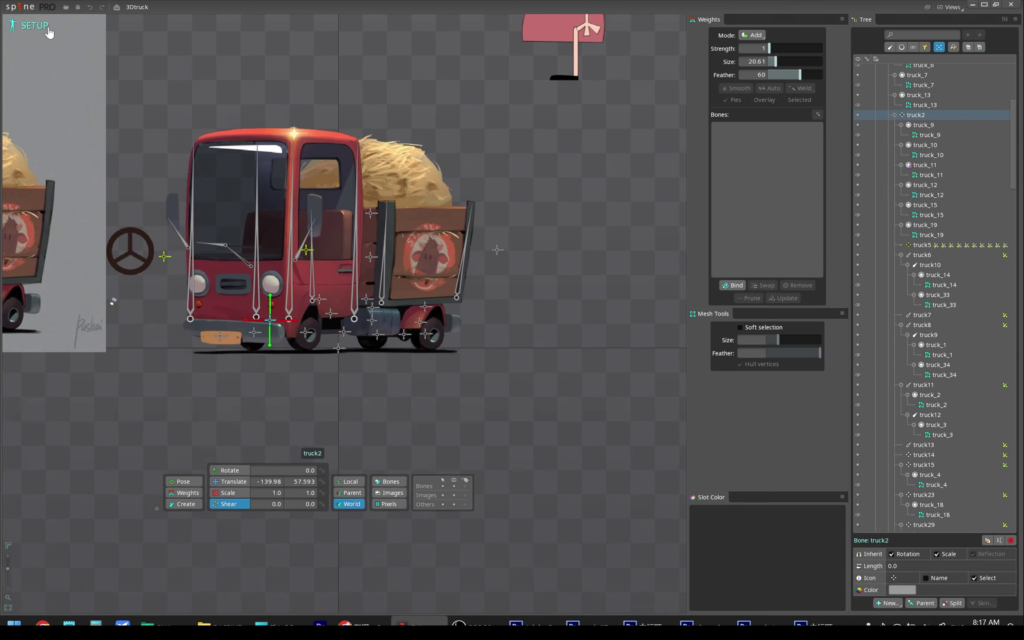
click(371, 402)
key(ctrl+s)
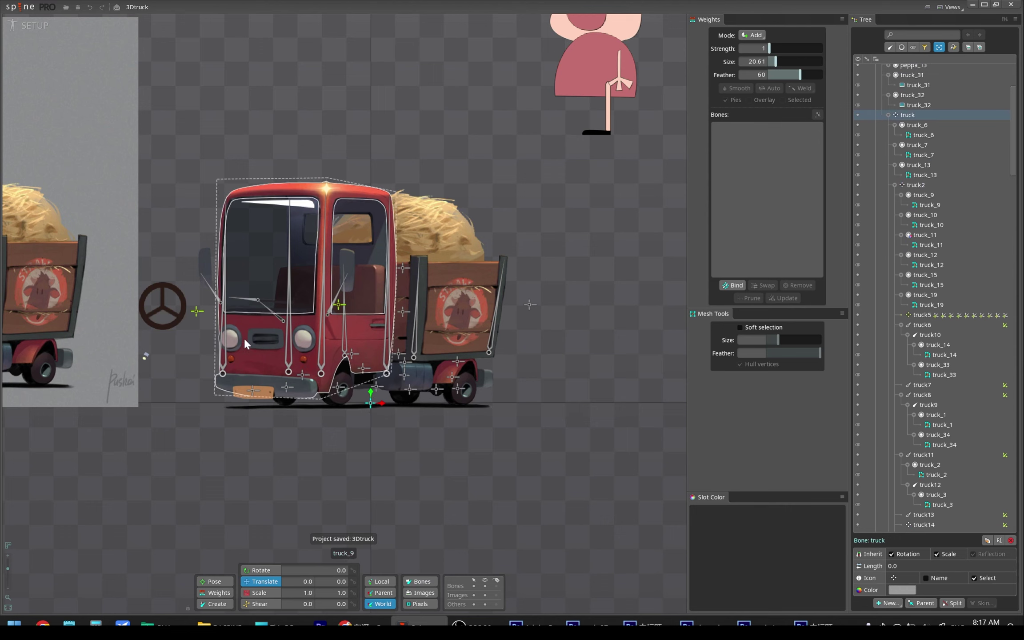
drag(197, 311, 288, 319)
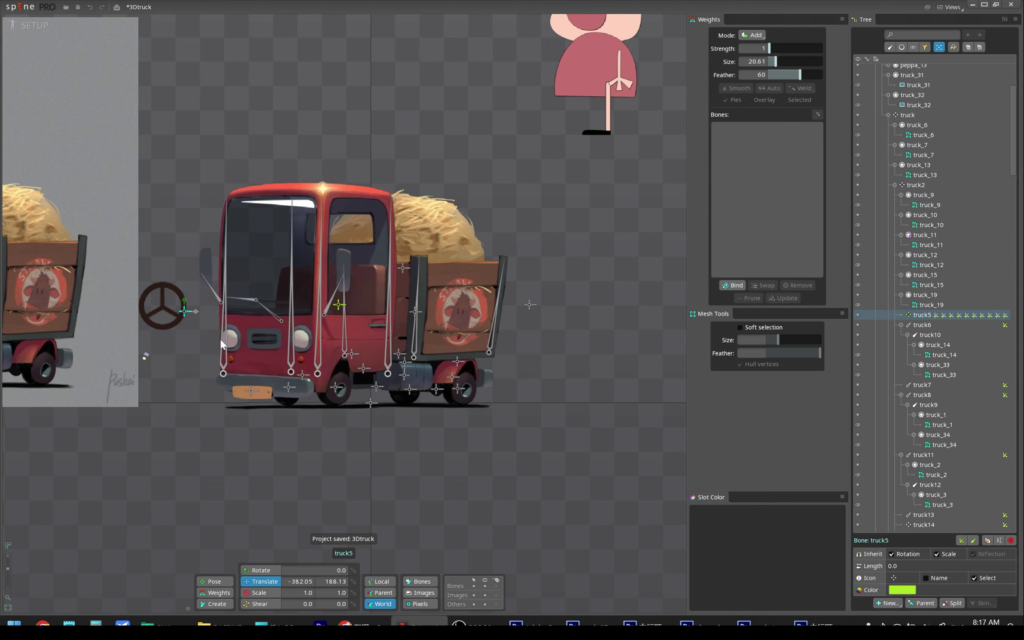
key(ctrl+z)
Select the cab bones and give them a triangle bone icon.
click(303, 376)
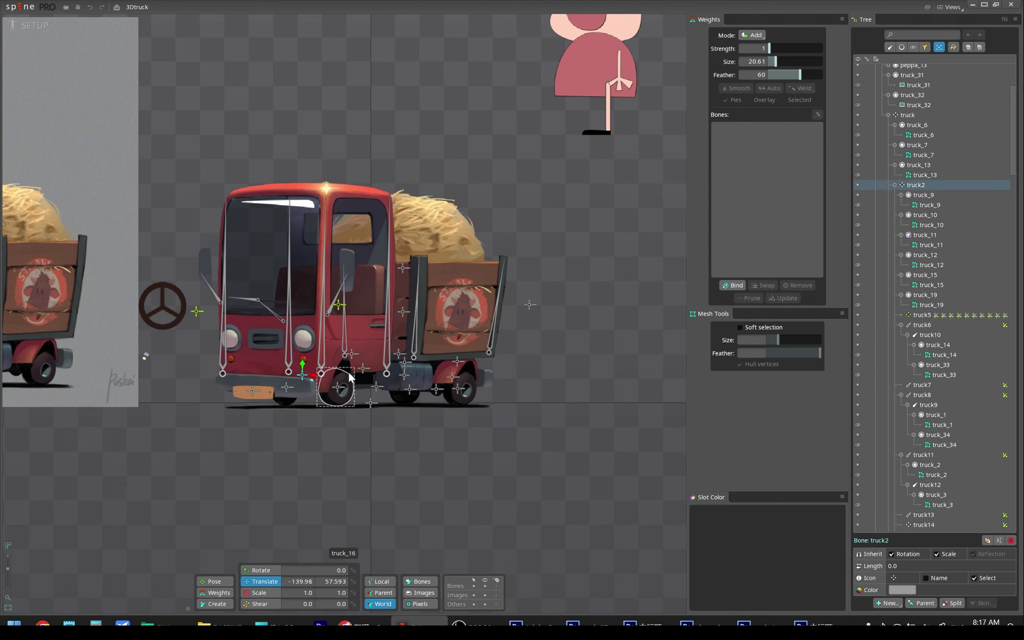
click(403, 360)
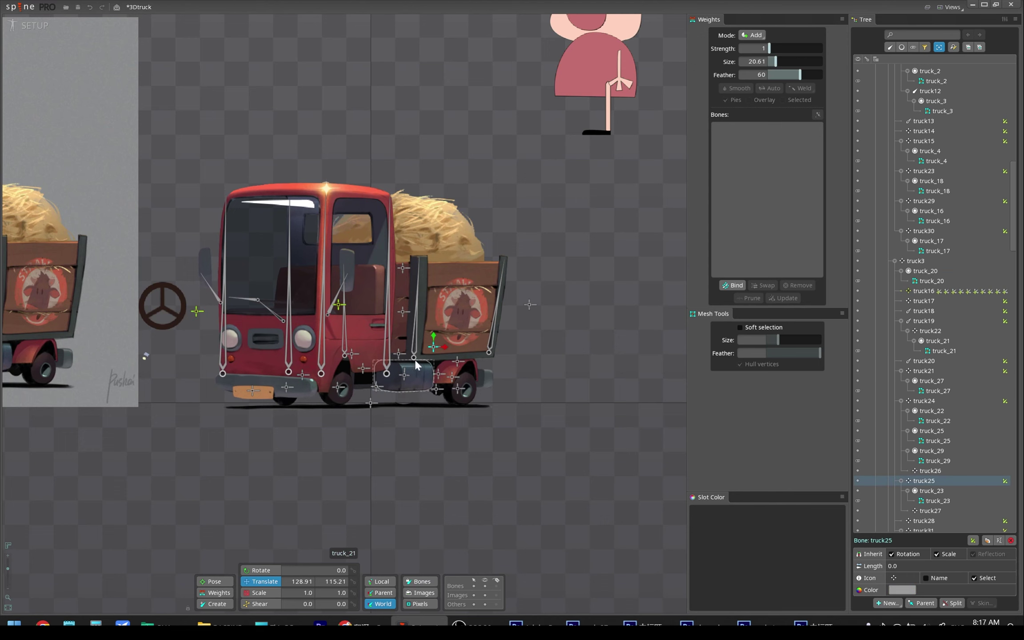
key(Escape)
key(ctrl+z)
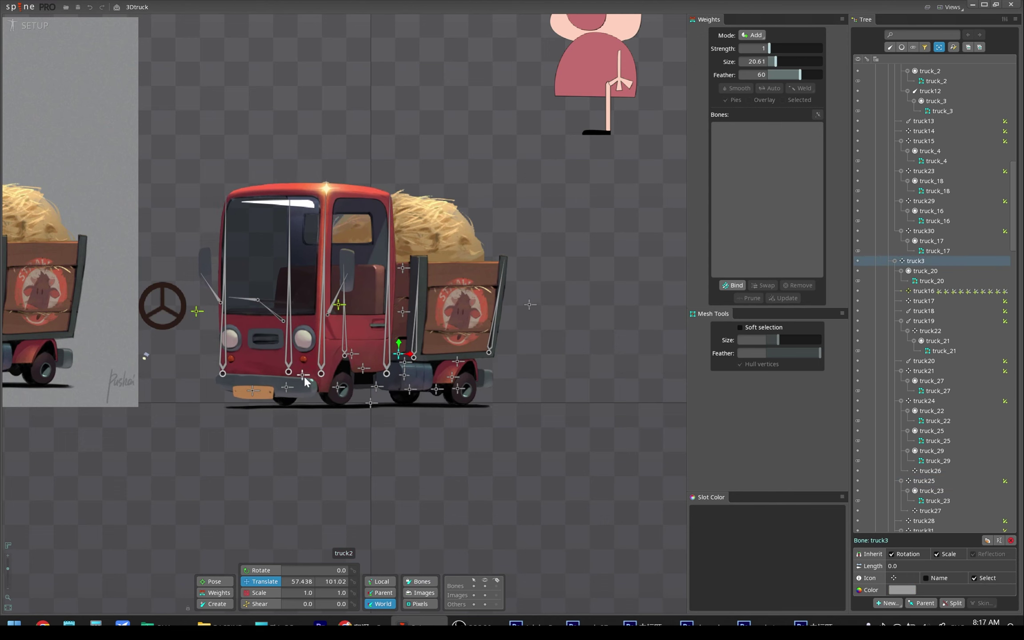
key(ctrl+z)
key(ctrl+z)
key(ctrl+y)
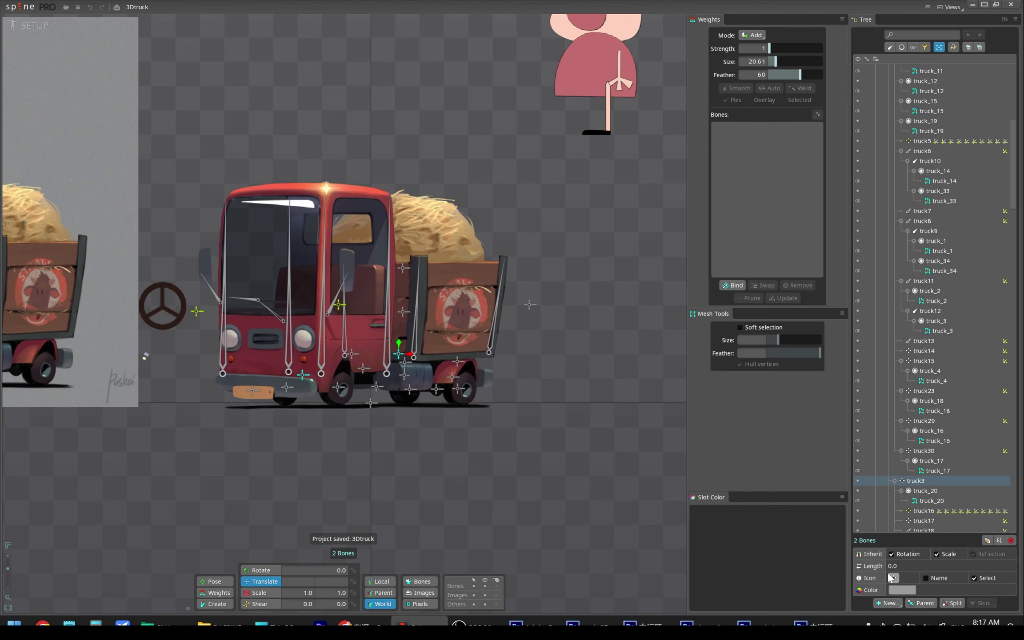
click(893, 577)
click(940, 479)
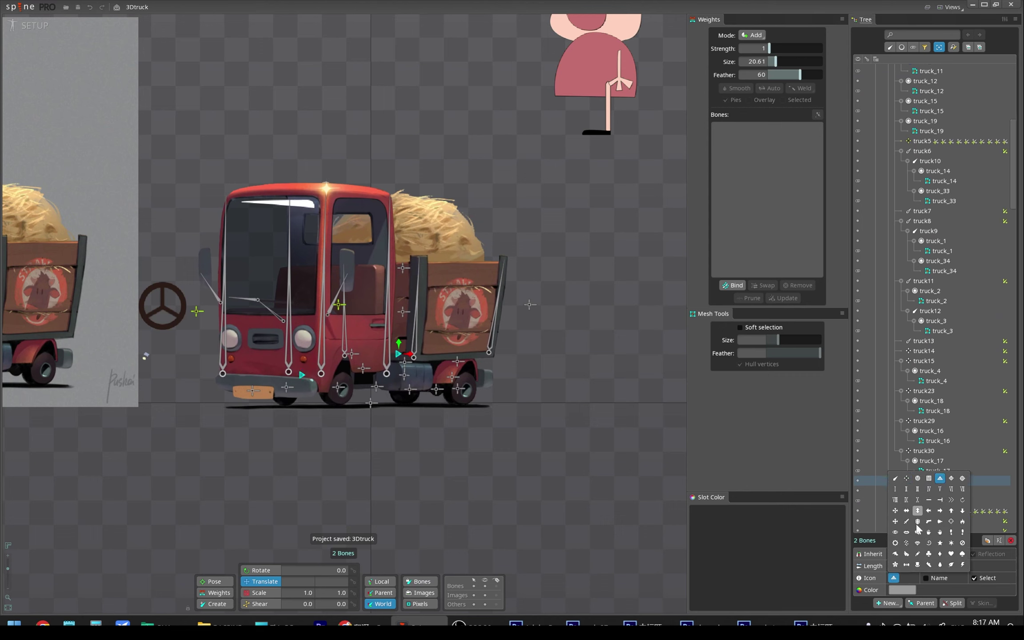
Colour bones truck2 and truck3 cyan.
click(302, 374)
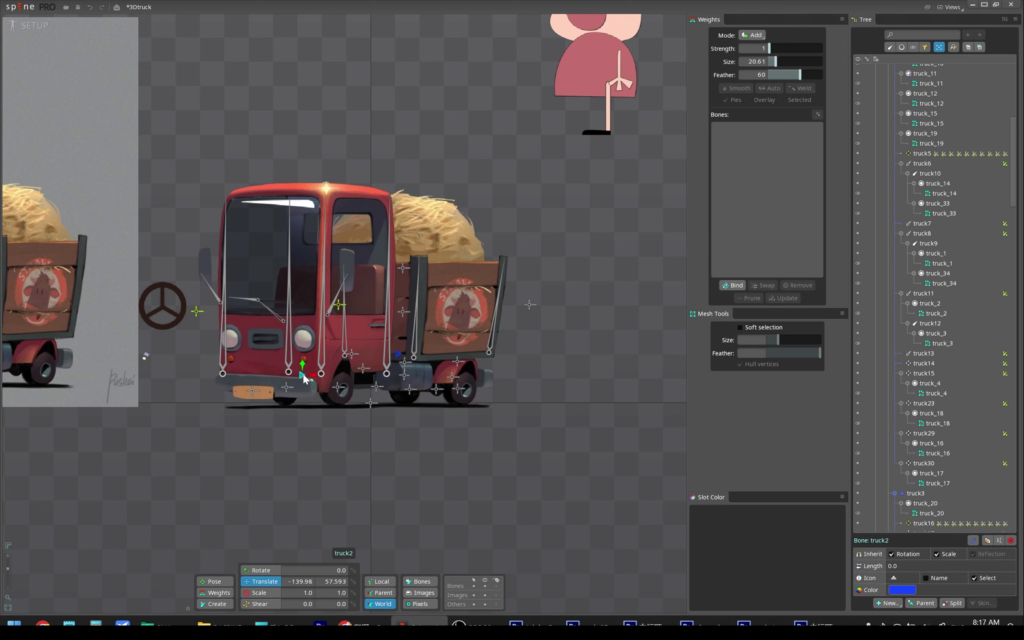
ctrl+click(398, 356)
click(902, 589)
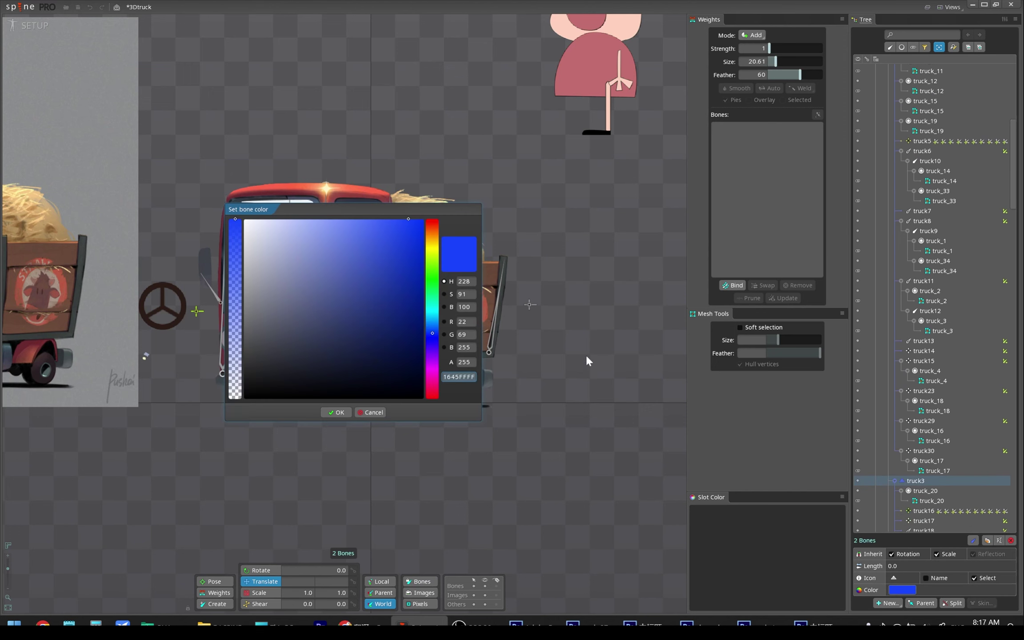
click(428, 310)
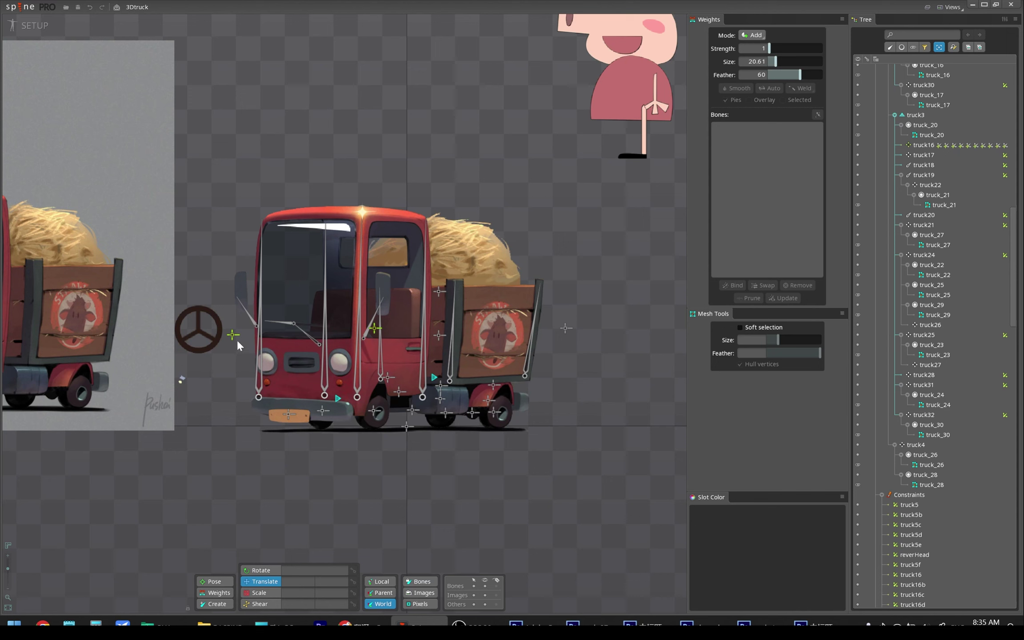
click(232, 335)
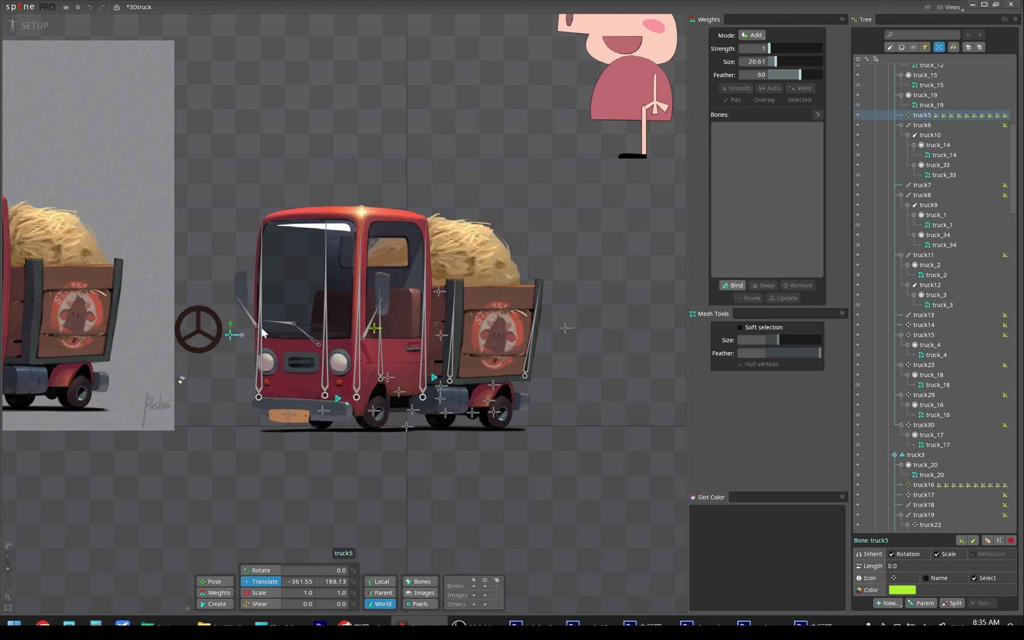
drag(375, 330, 468, 339)
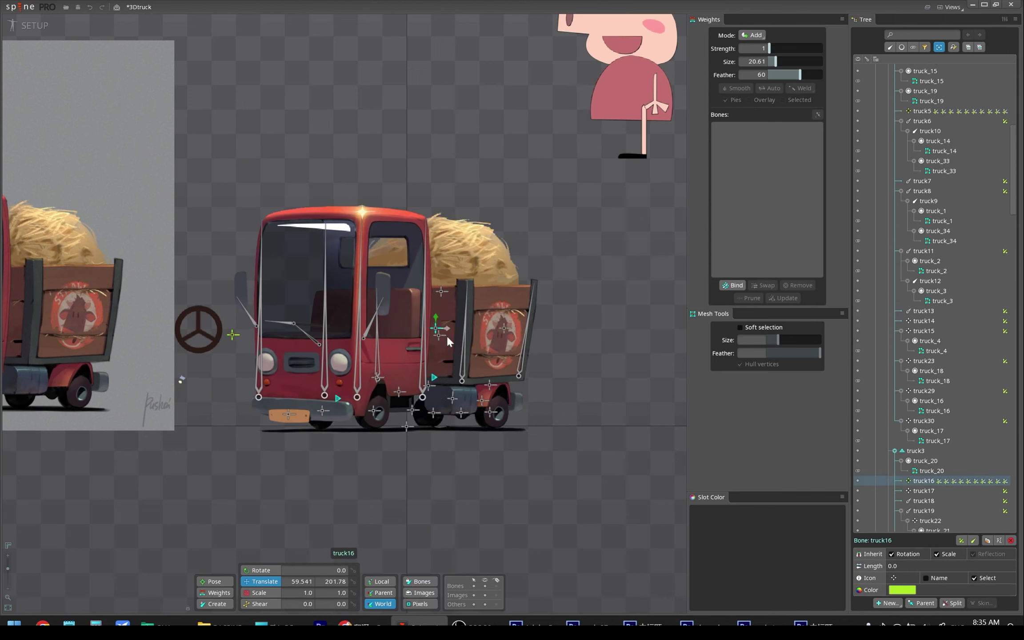
key(ctrl+z)
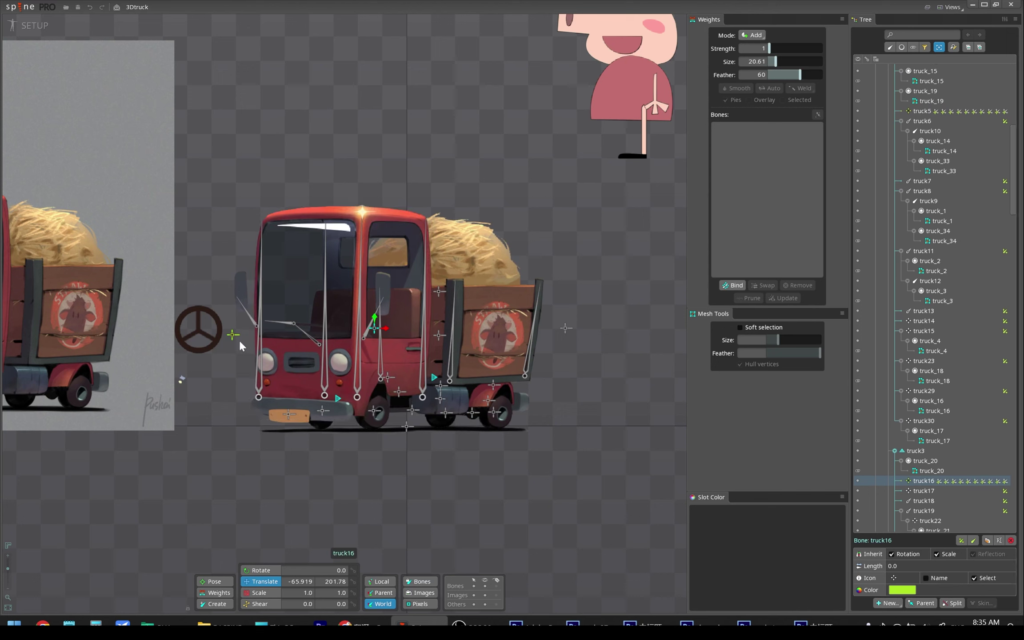
drag(244, 336, 340, 341)
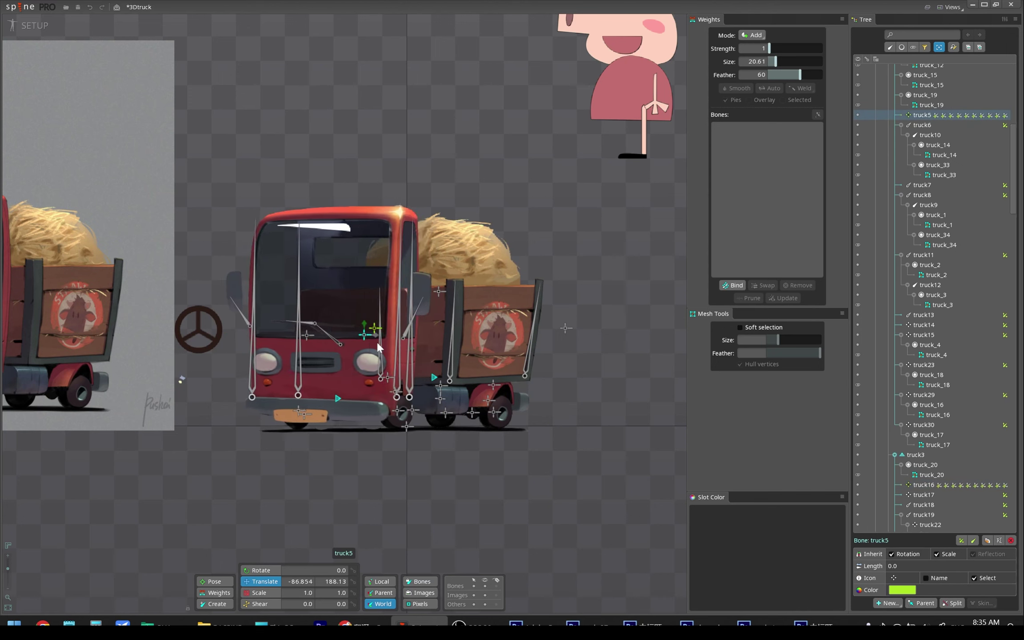
key(ctrl+z)
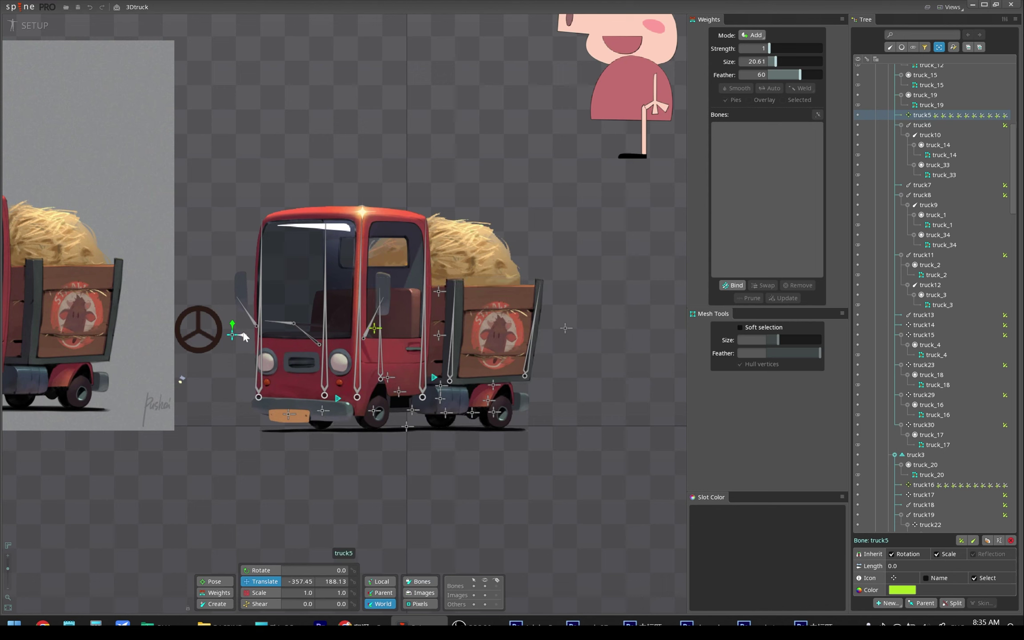
drag(246, 337, 407, 332)
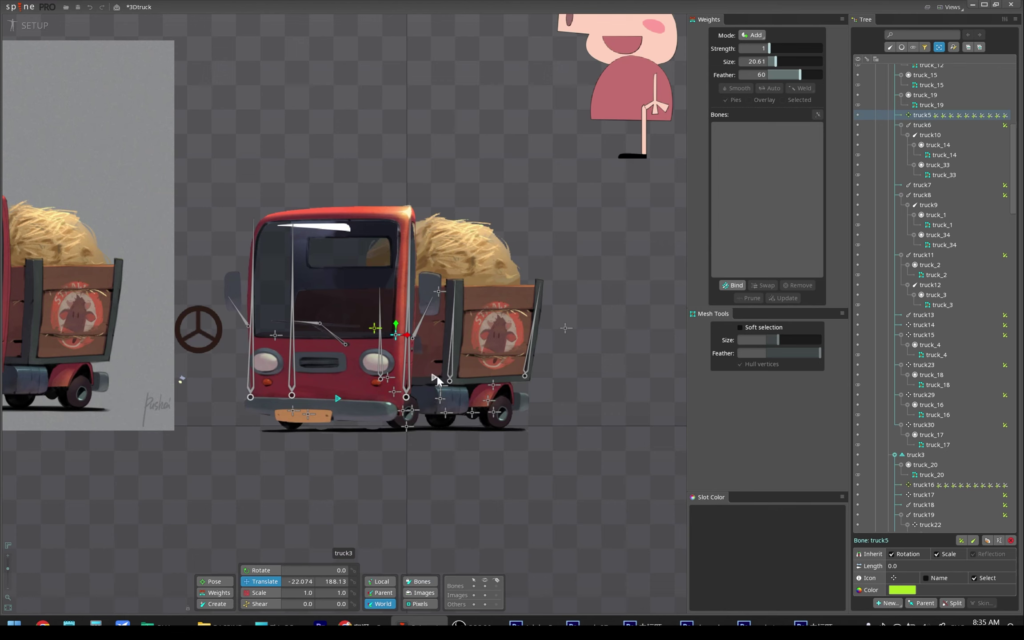
key(ctrl+z)
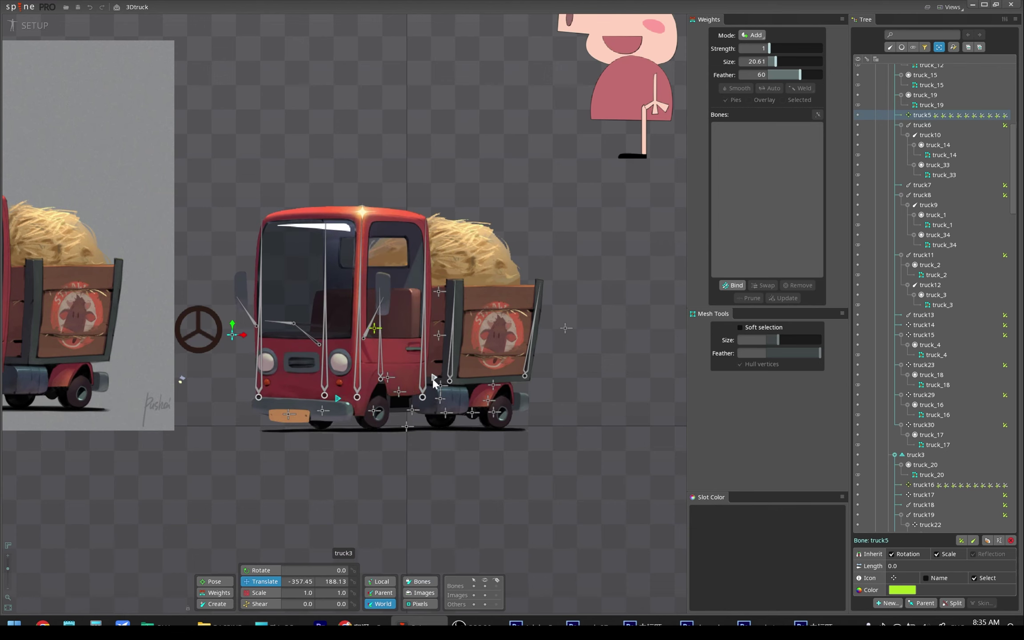
drag(434, 380, 520, 321)
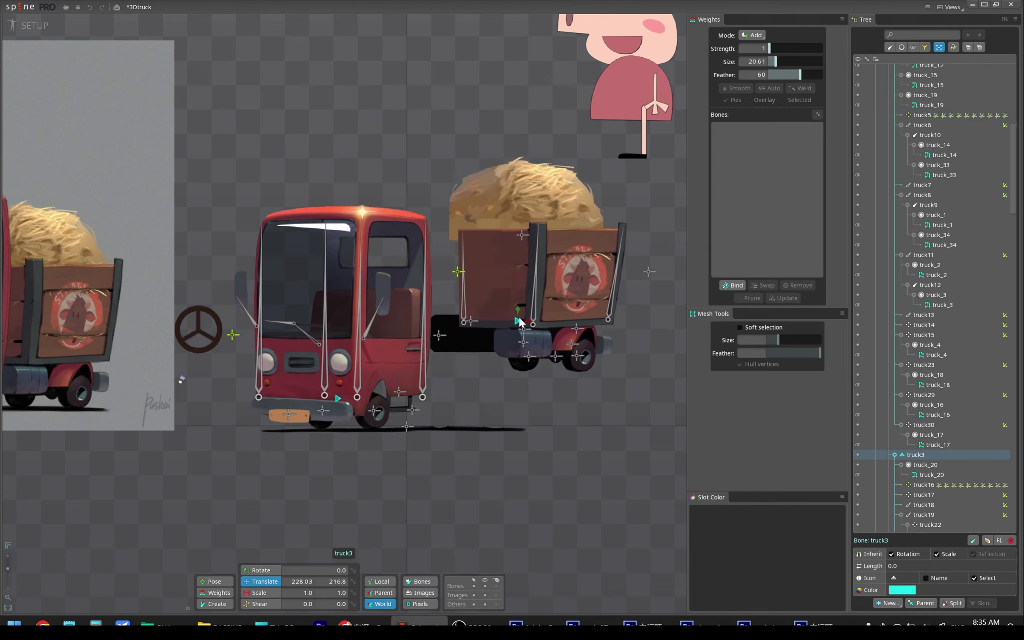
key(ctrl+z)
Create transform constraint cargoFollow with truck5 as its target.
click(897, 602)
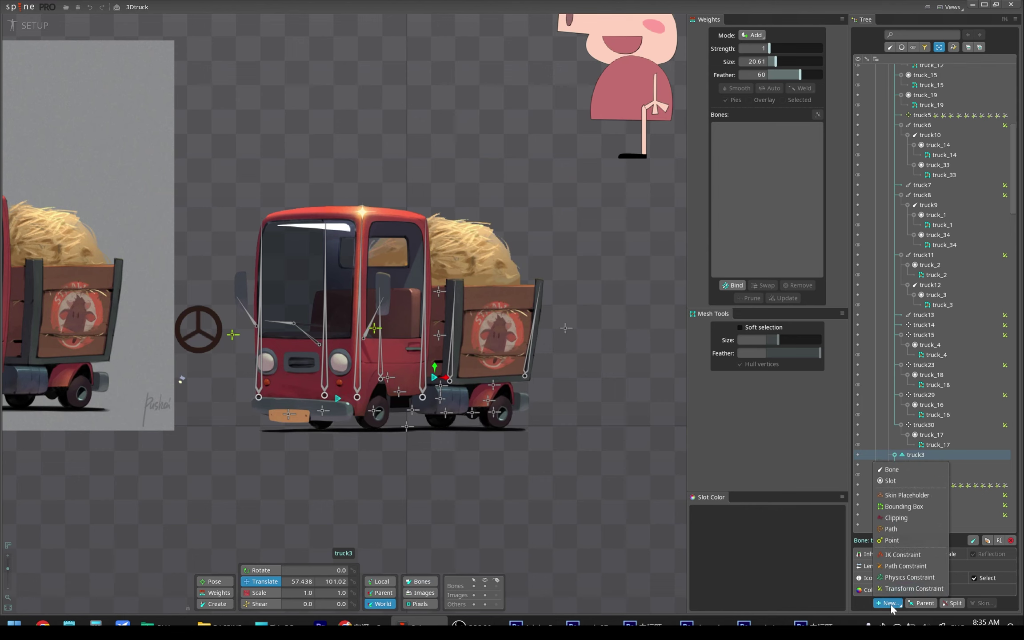
click(904, 590)
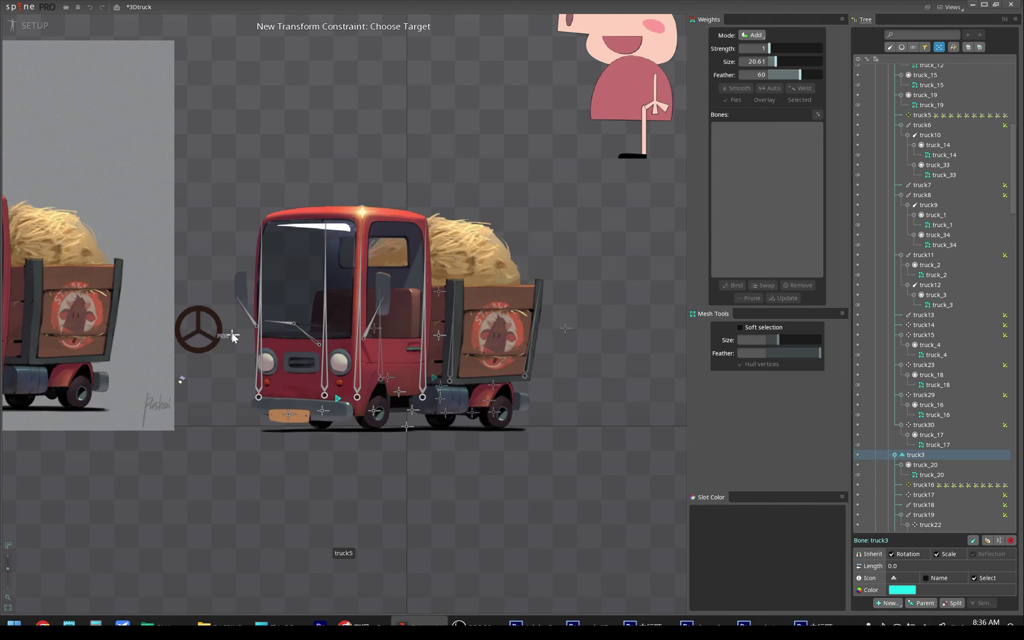
click(232, 335)
text(cargoFollow)
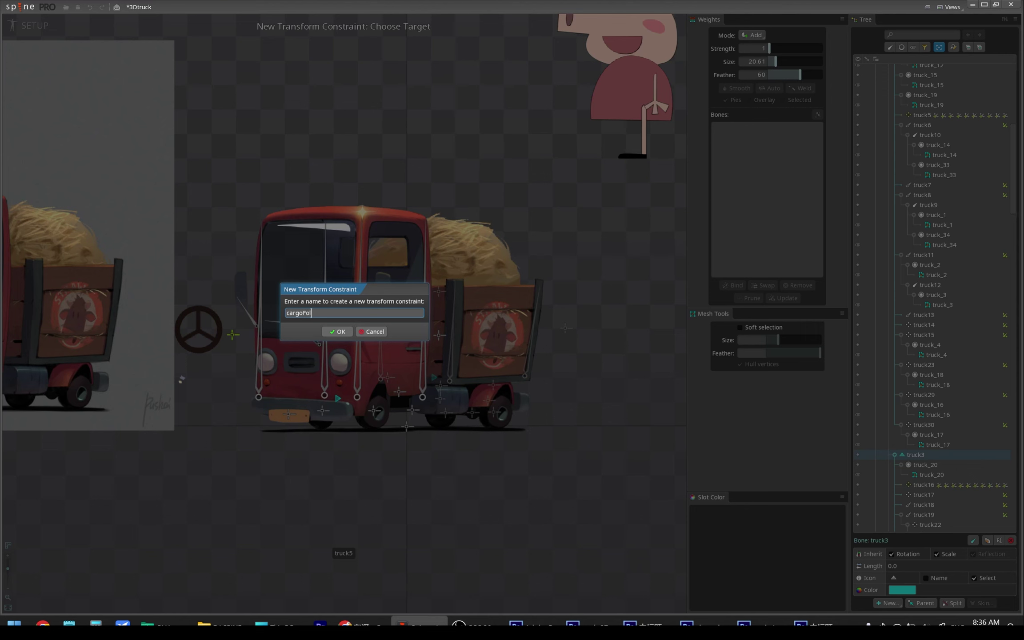
key(Return)
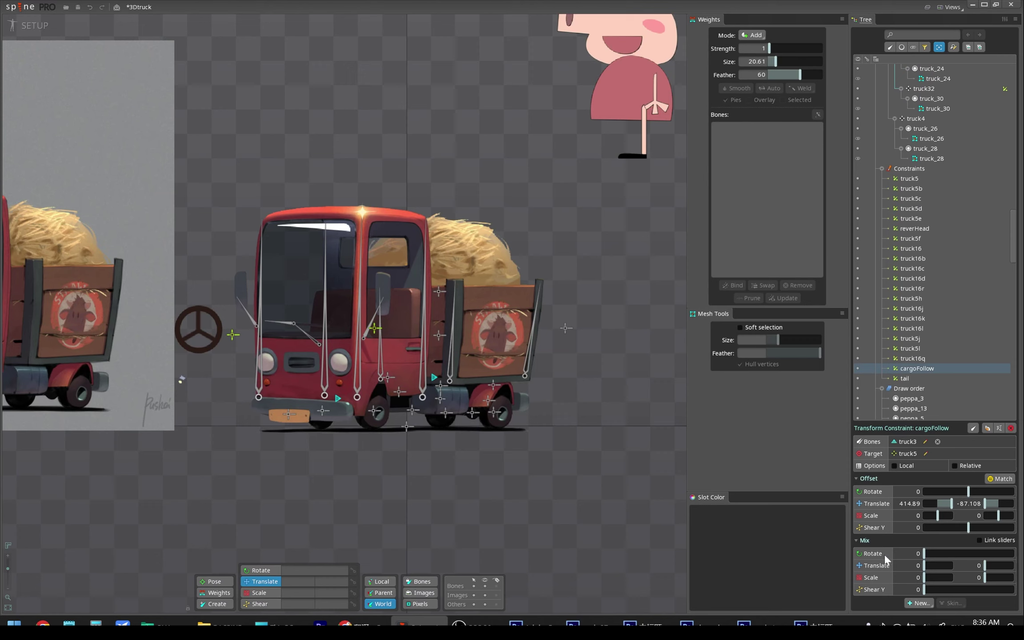
Set cargoFollow's translate mix to -22 and -22, save, and test-drag truck5 before undoing.
text(-22)
key(Tab)
text(-22)
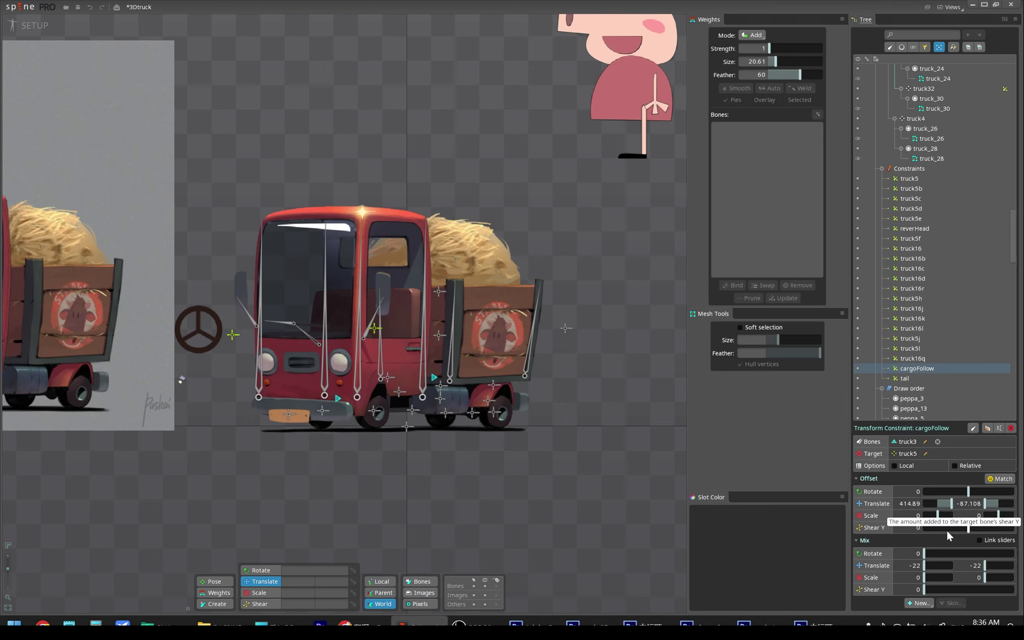
key(ctrl+s)
mouse_move(313, 333)
mouse_down()
mouse_move(329, 343)
mouse_move(229, 331)
mouse_move(329, 325)
mouse_move(227, 322)
mouse_move(374, 318)
mouse_move(286, 315)
mouse_move(349, 314)
mouse_move(414, 329)
mouse_move(446, 326)
mouse_move(303, 323)
mouse_move(451, 327)
mouse_move(335, 309)
mouse_move(482, 316)
mouse_move(441, 302)
mouse_move(440, 313)
mouse_up()
key(ctrl+z)
key(ctrl+z)
key(ctrl+z)
click(385, 329)
key(ctrl+z)
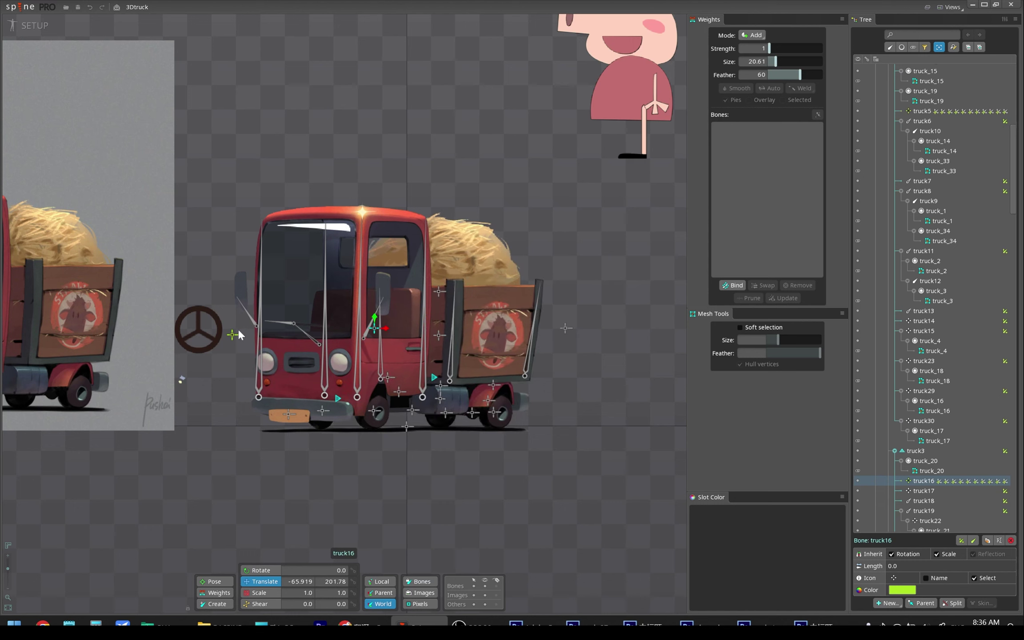
mouse_move(232, 334)
mouse_down()
mouse_move(422, 335)
mouse_move(489, 319)
mouse_up()
key(ctrl+z)
key(ctrl+z)
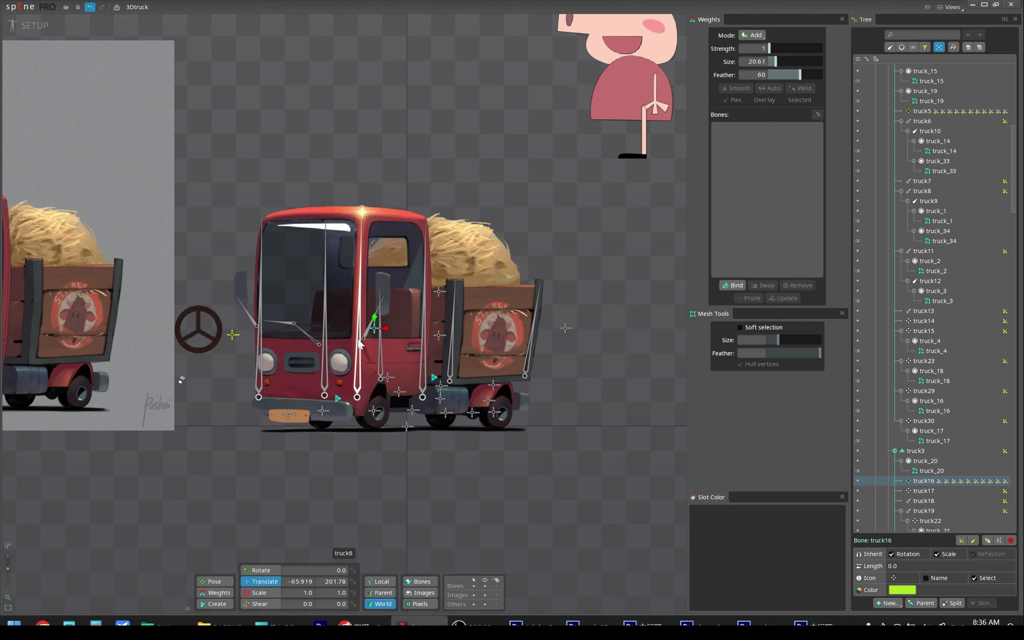
key(ctrl+s)
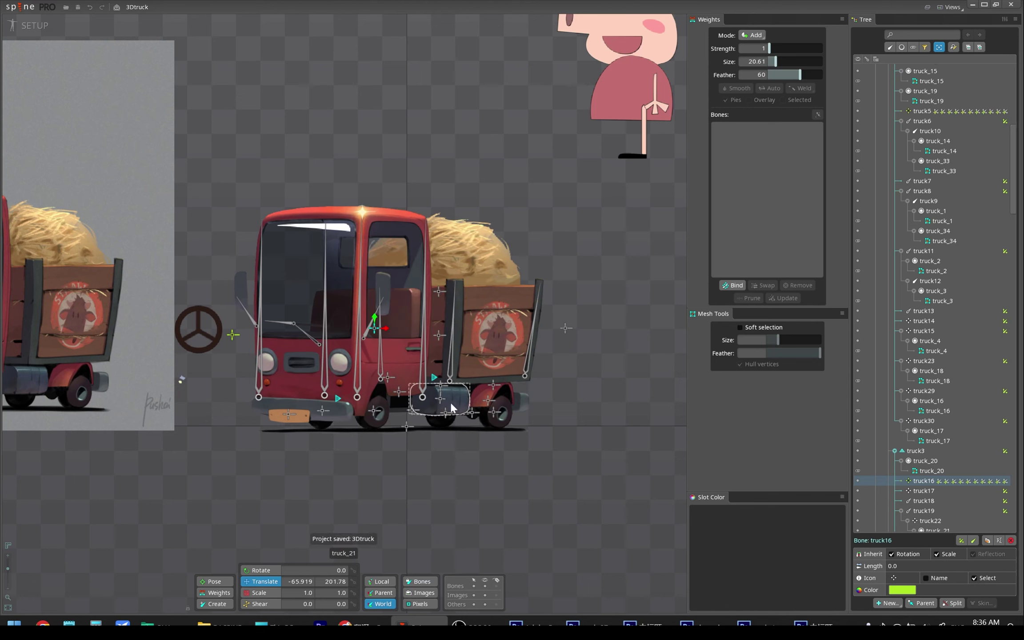
click(433, 403)
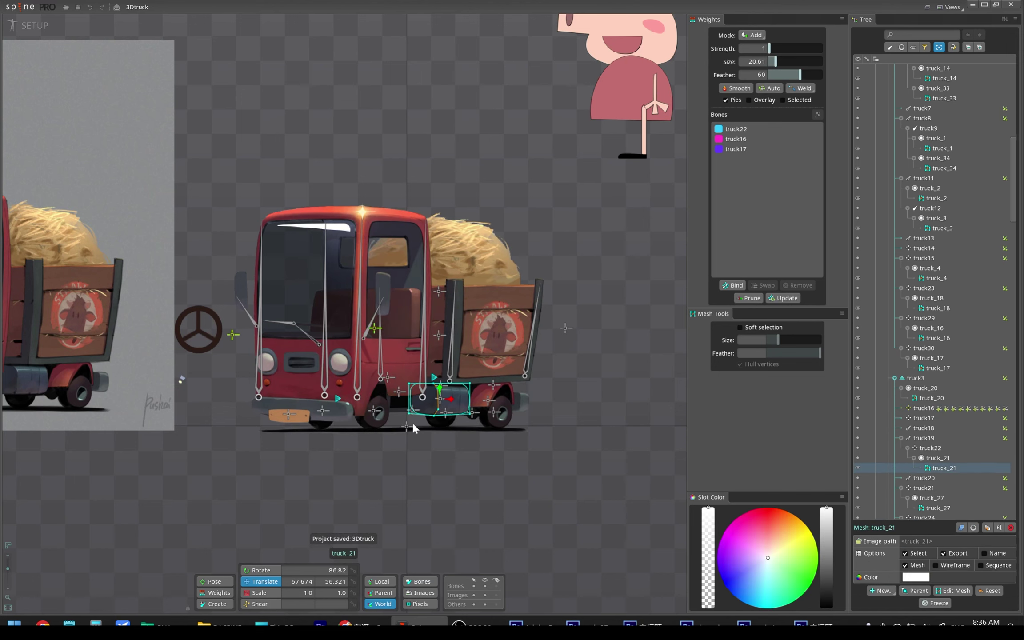
key(Escape)
click(232, 335)
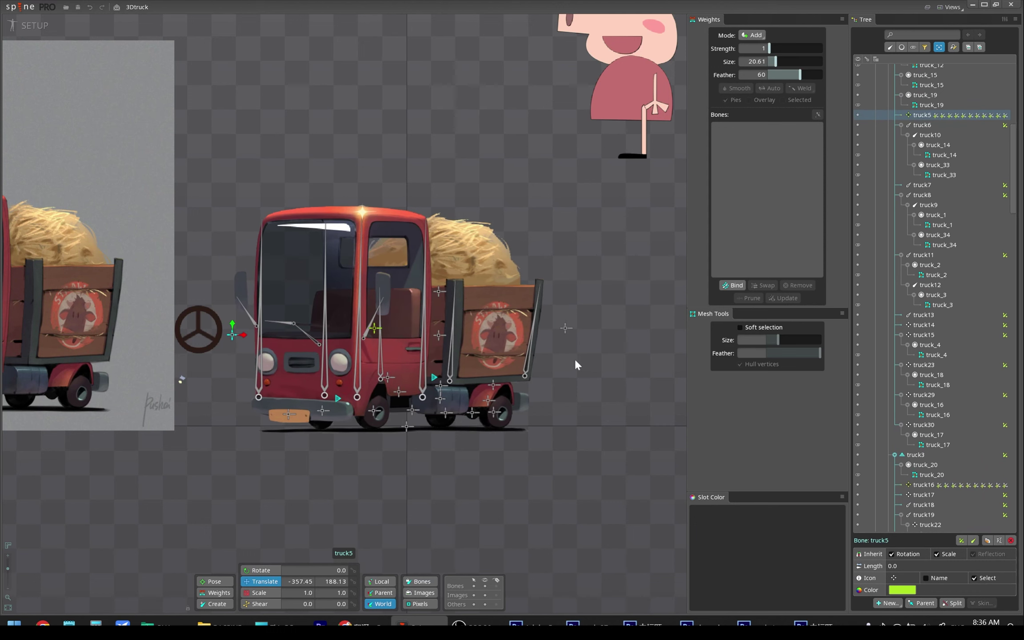
click(340, 396)
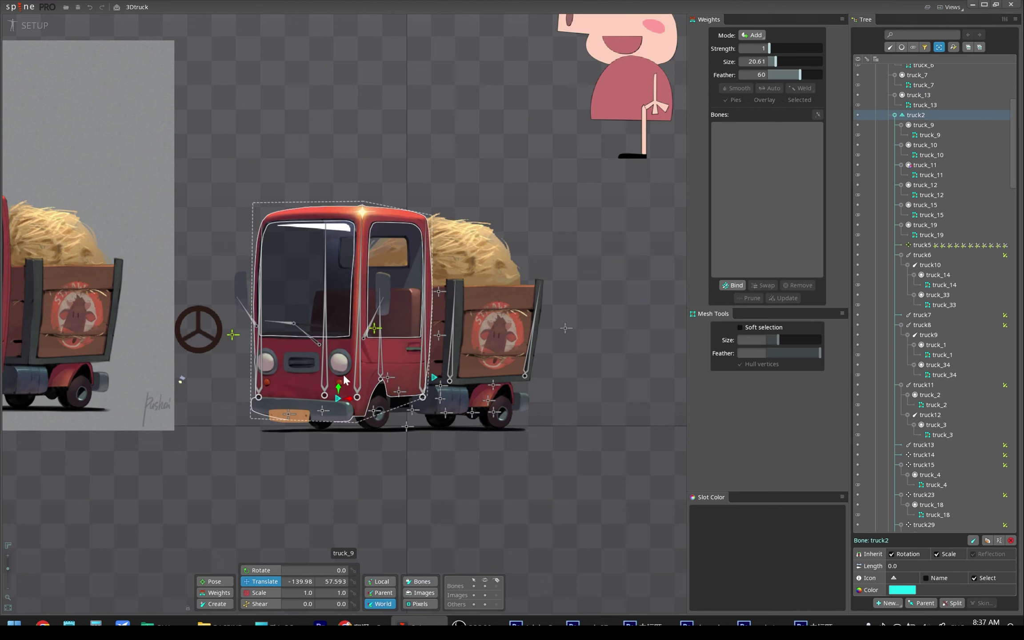
click(435, 380)
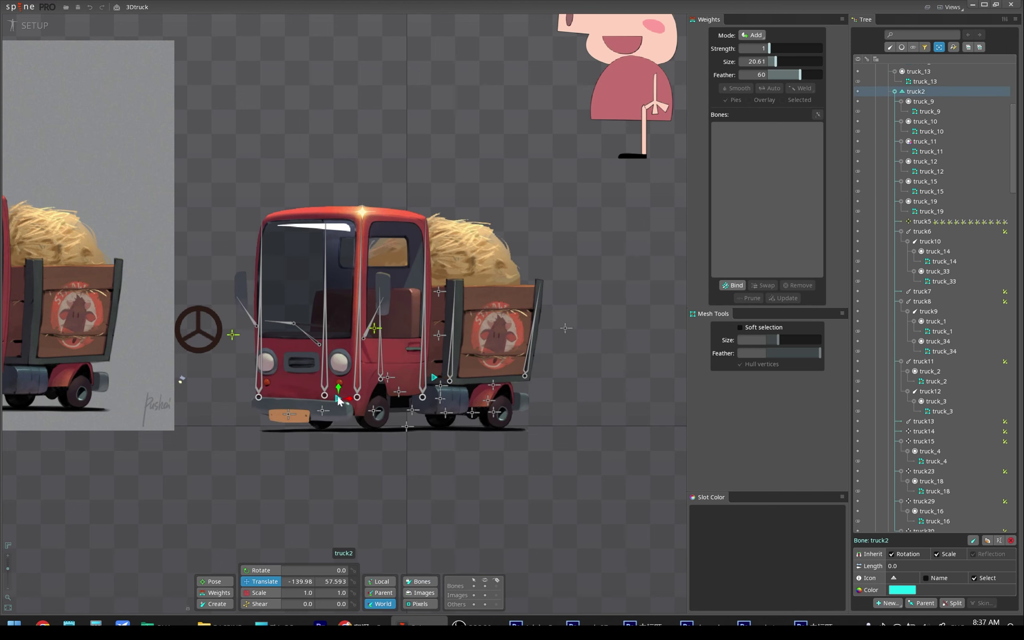
drag(339, 391, 339, 366)
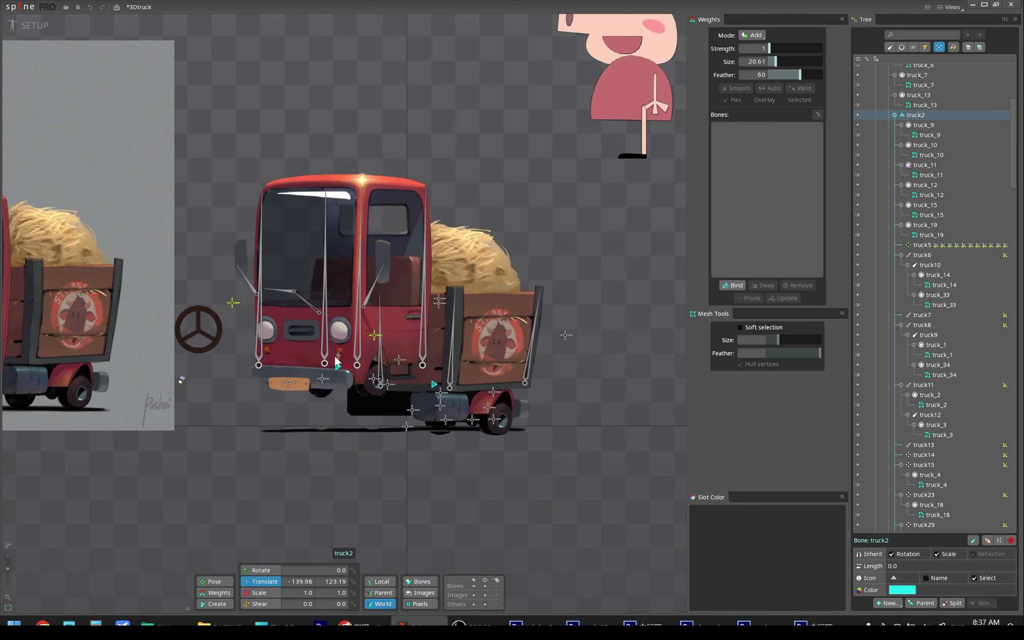
key(ctrl+z)
key(ctrl+z)
click(436, 383)
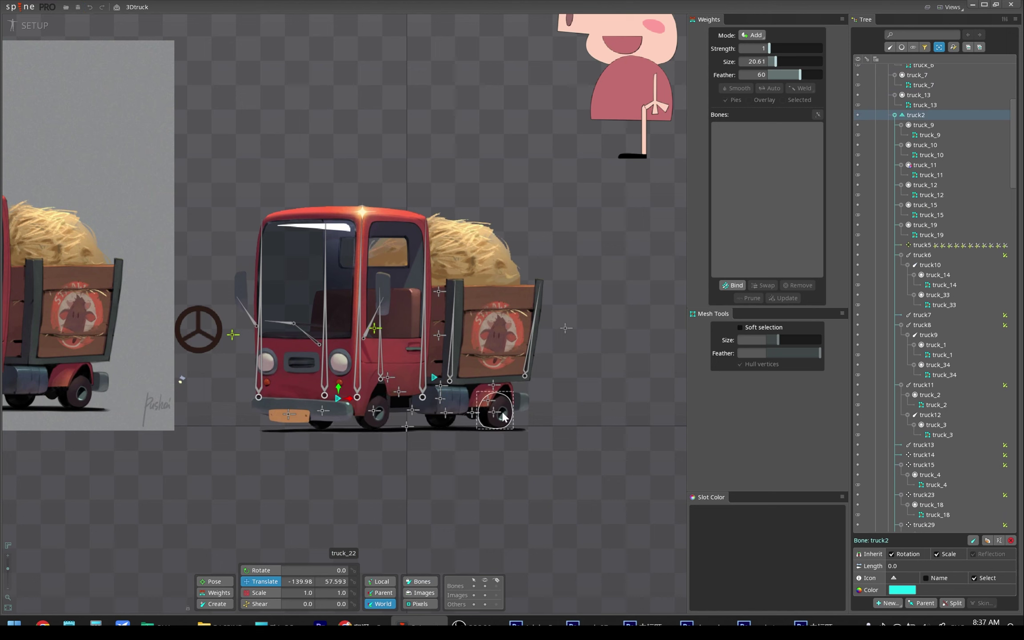
click(492, 412)
ctrl+click(446, 412)
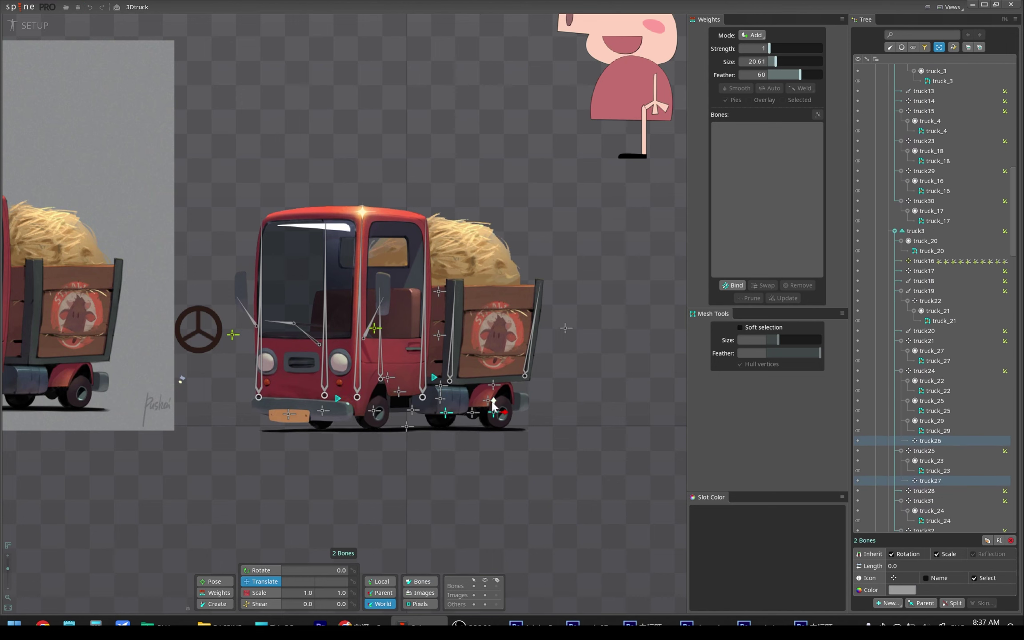
Parent wheel slot truck_22 to bone truck26 and truck_23 to truck27, then save.
key(ctrl+z)
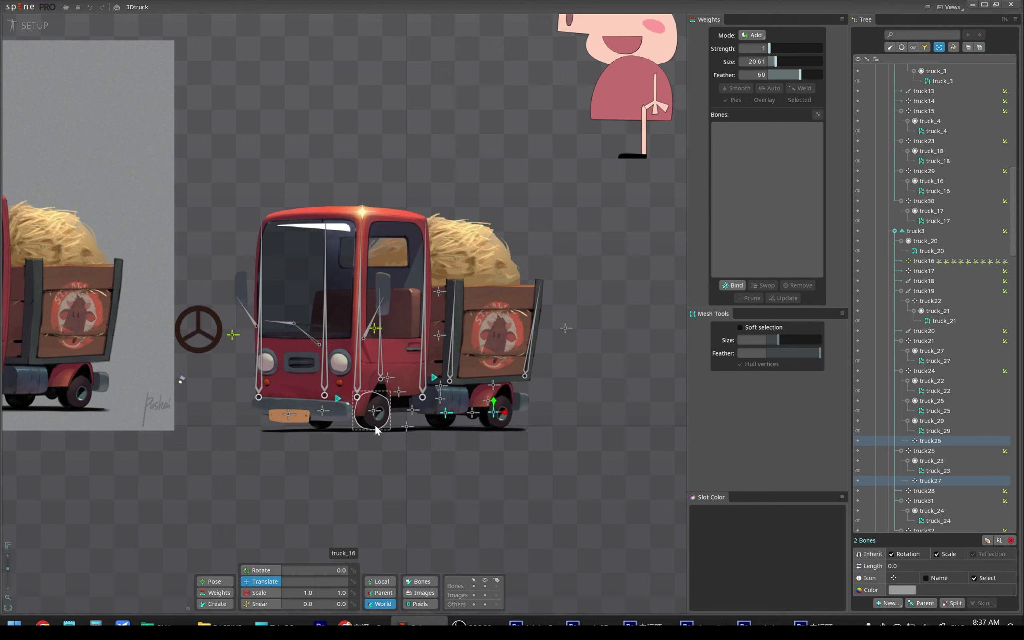
click(500, 418)
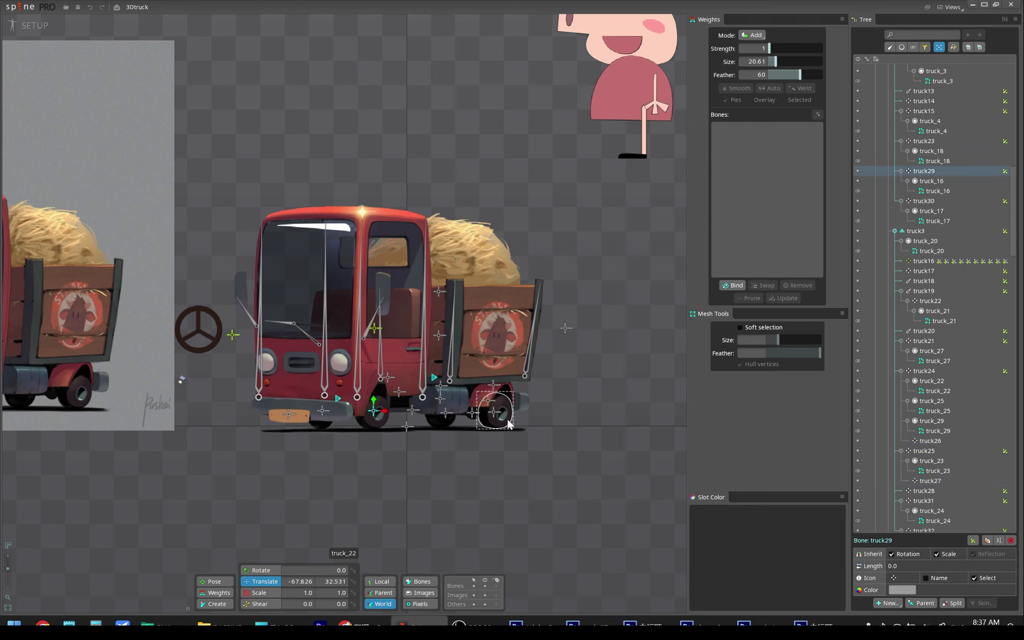
click(944, 381)
key(p)
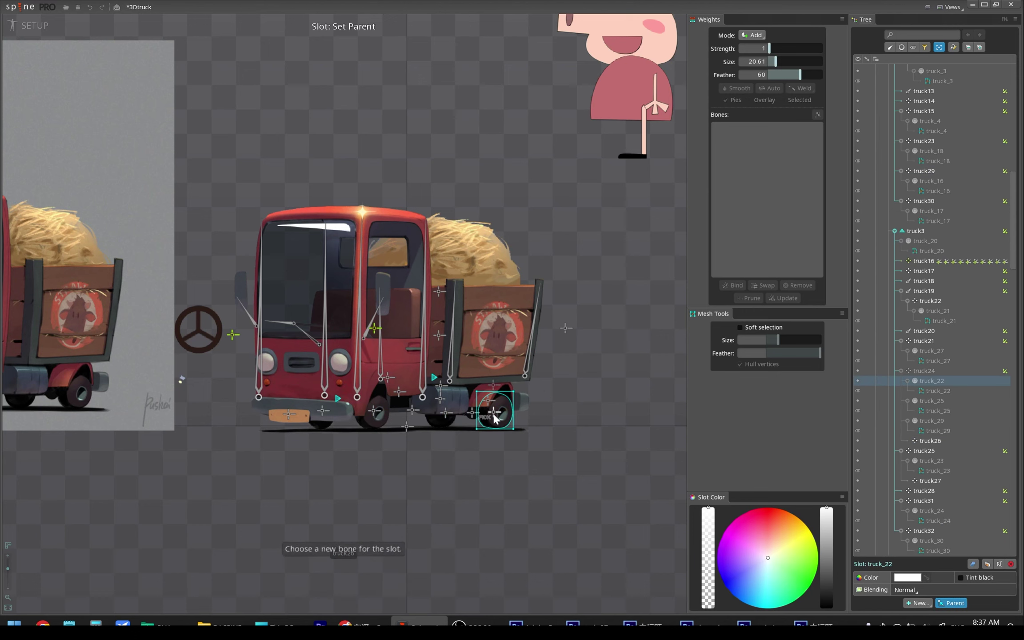
click(493, 412)
click(439, 425)
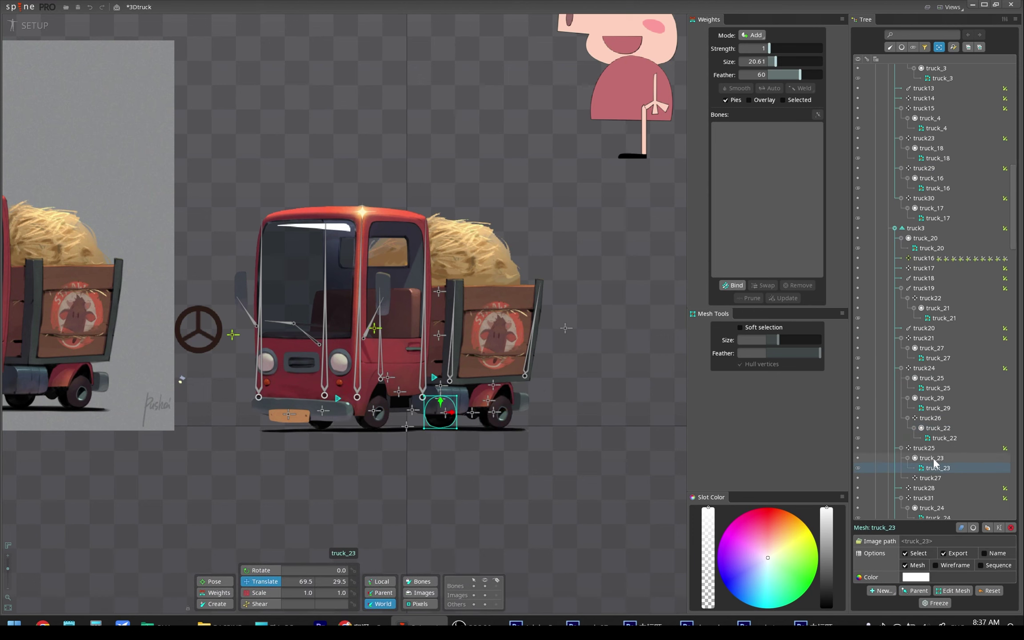
key(p)
click(443, 420)
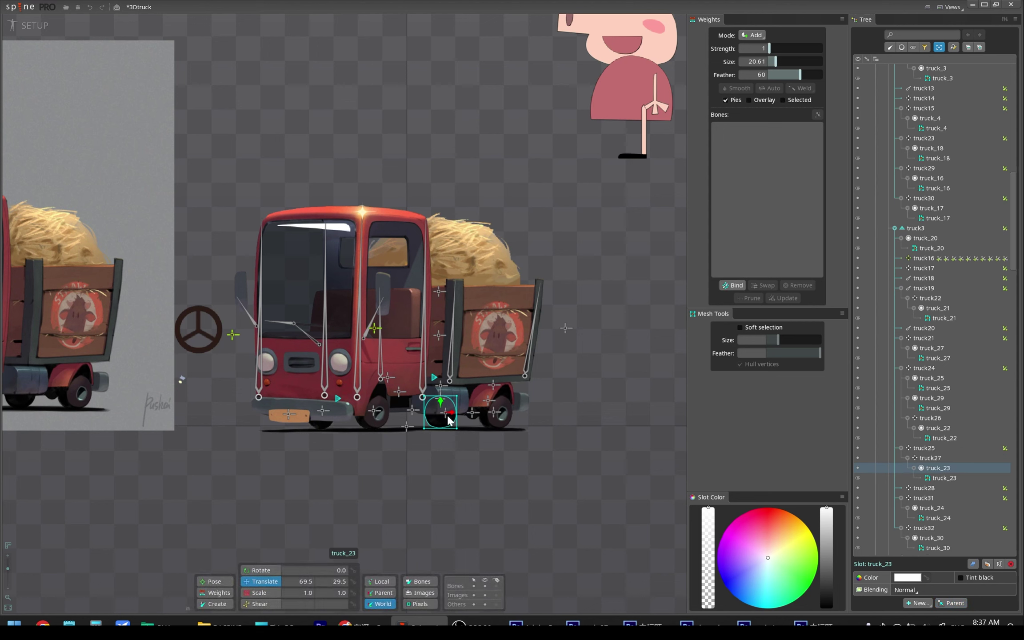
key(ctrl+s)
Check the wheel bones and create bone truck33 right of the rear wheels.
click(446, 412)
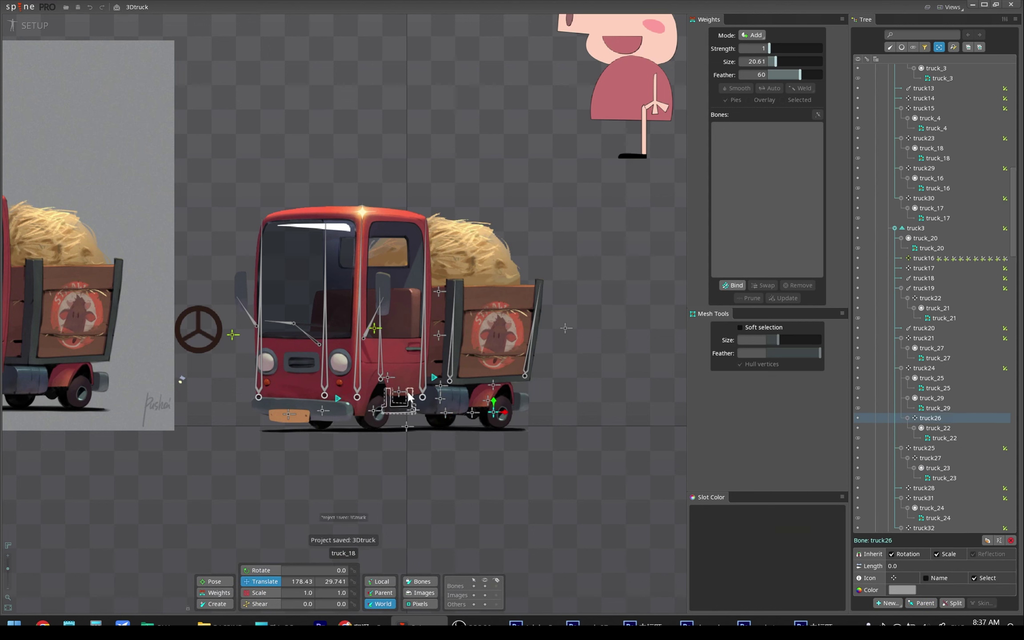
click(373, 410)
click(323, 414)
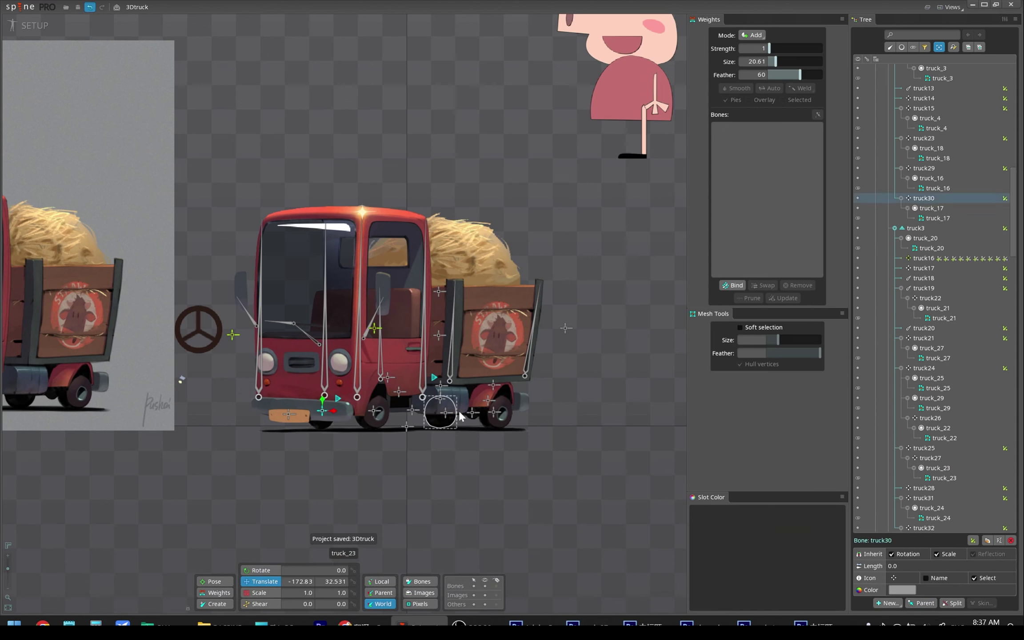
click(446, 412)
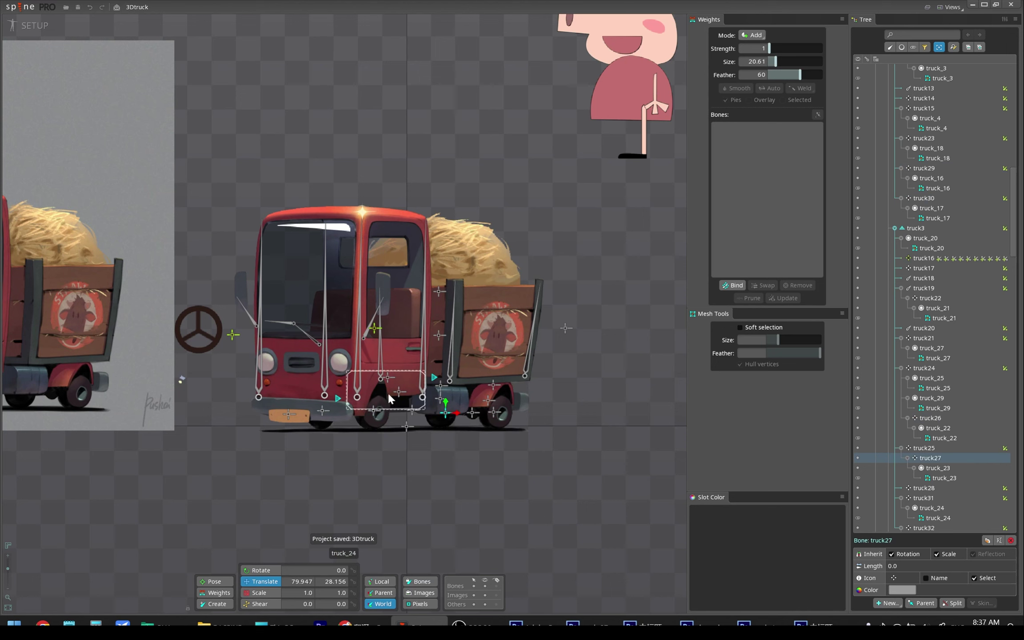
click(406, 427)
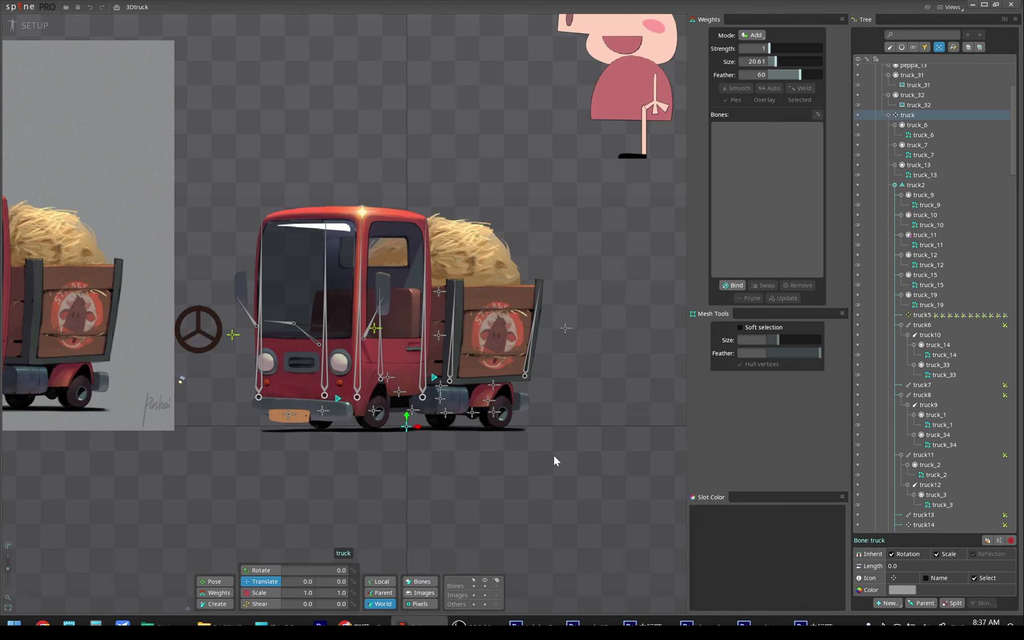
drag(553, 458, 528, 416)
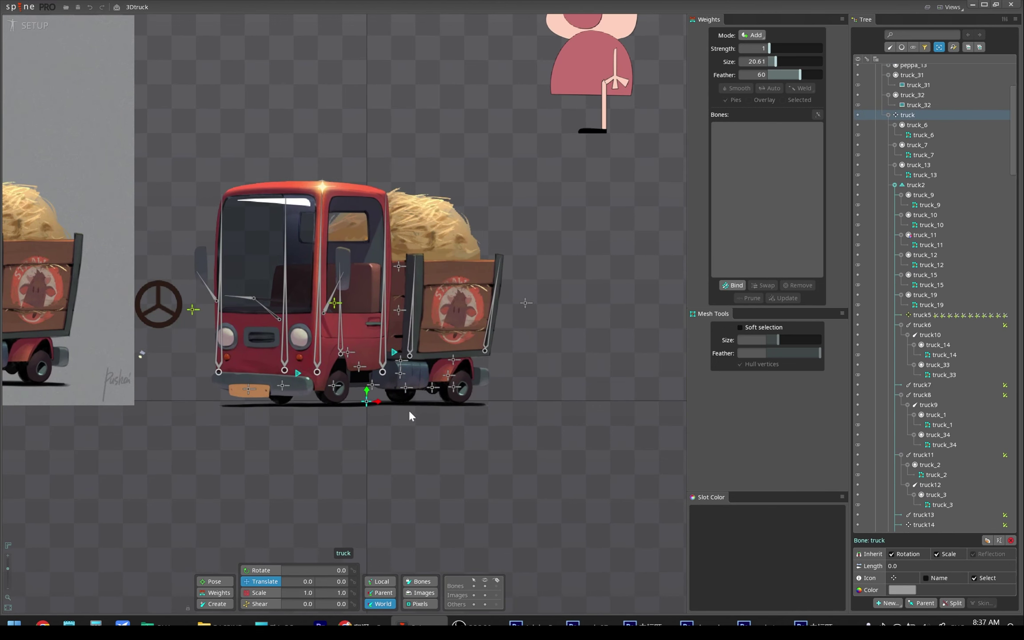
drag(550, 416, 505, 447)
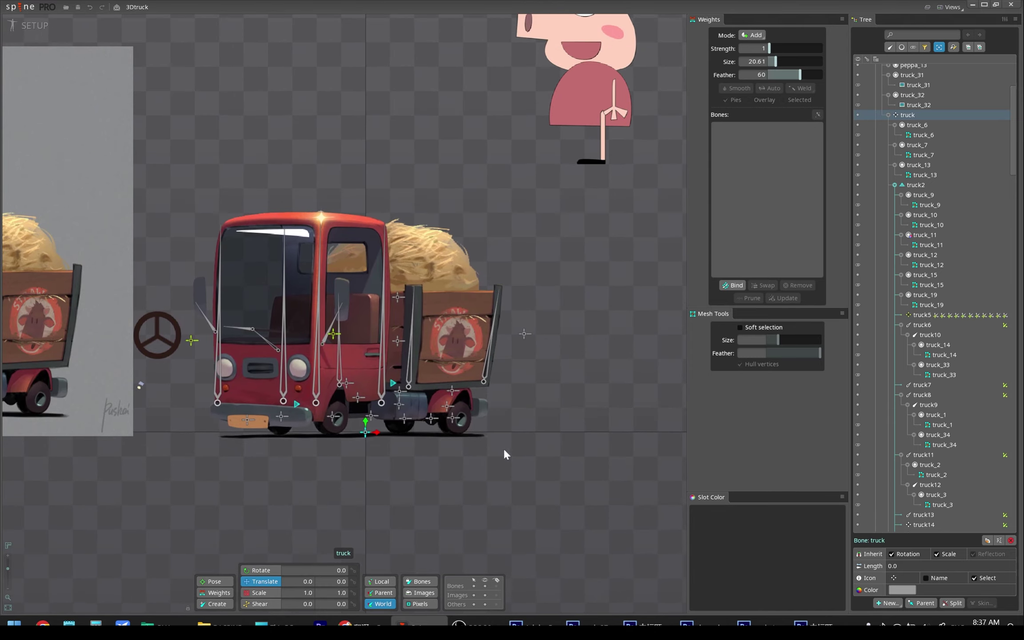
key(x)
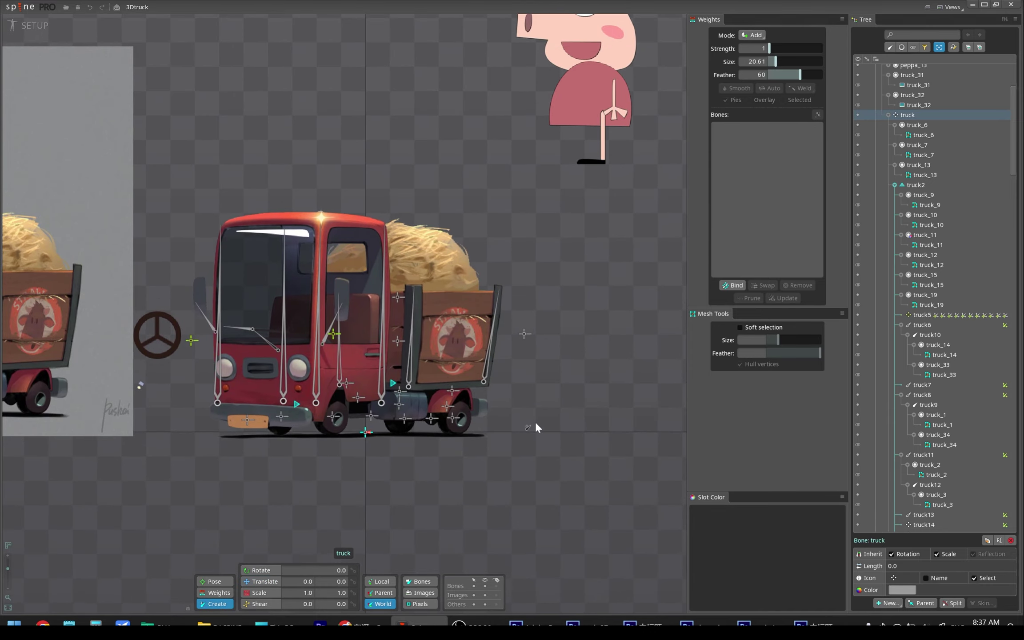
click(534, 416)
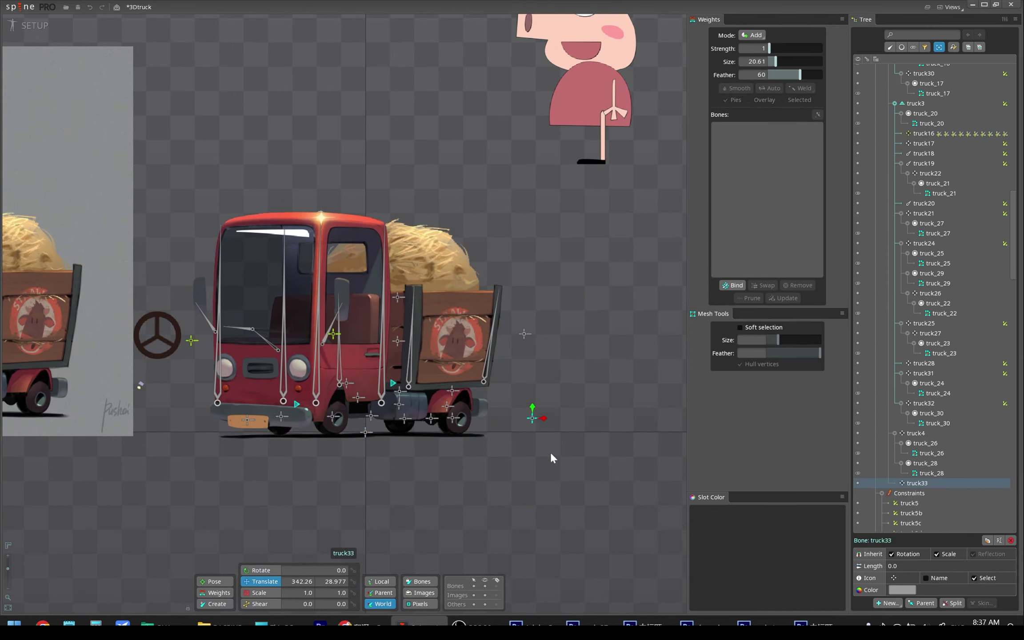
Constrain wheel bones truck26, truck27, truck29 and truck30 to target truck33 as wheelY.
key(v)
key(ctrl+s)
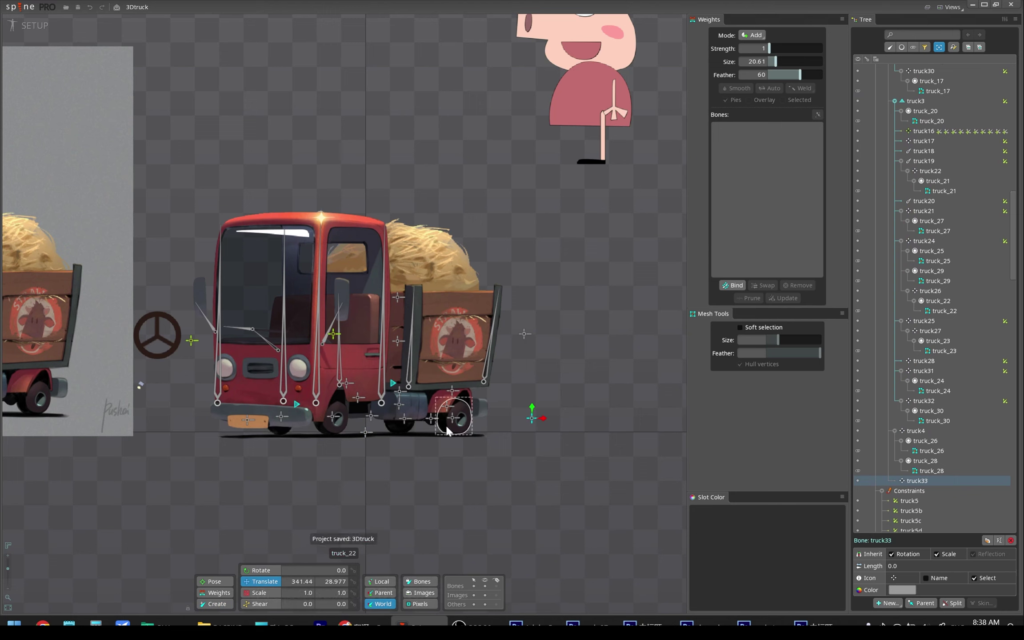
click(453, 419)
ctrl+click(404, 420)
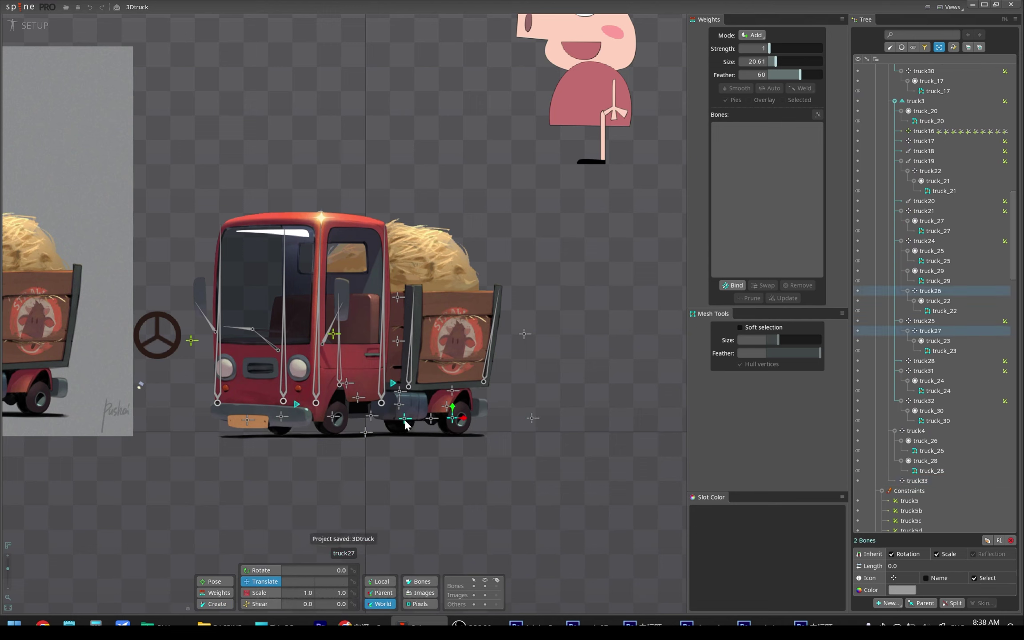
ctrl+click(334, 418)
ctrl+click(282, 416)
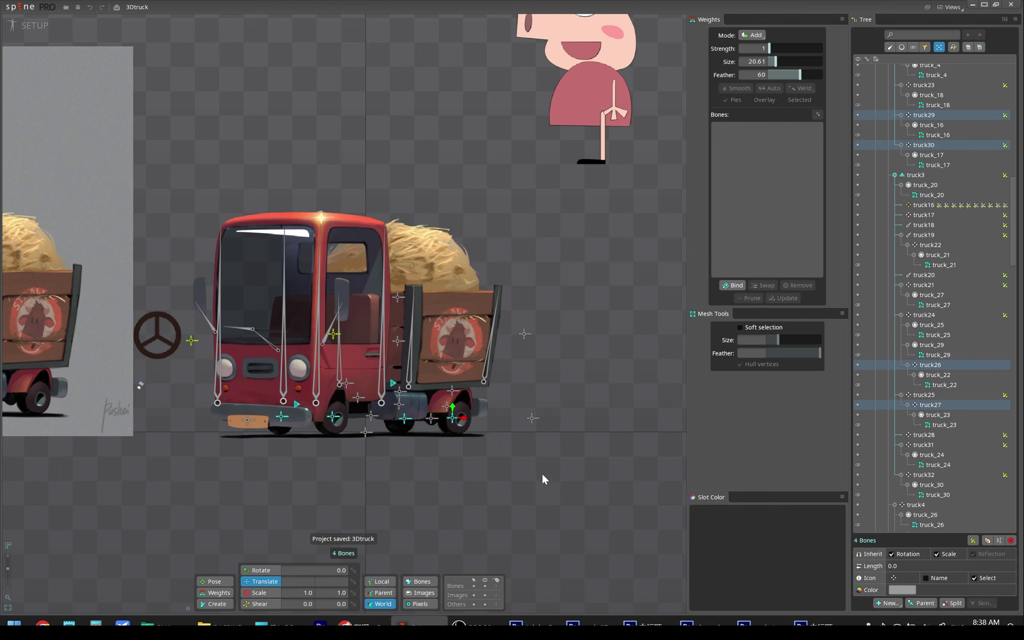
key(ctrl+z)
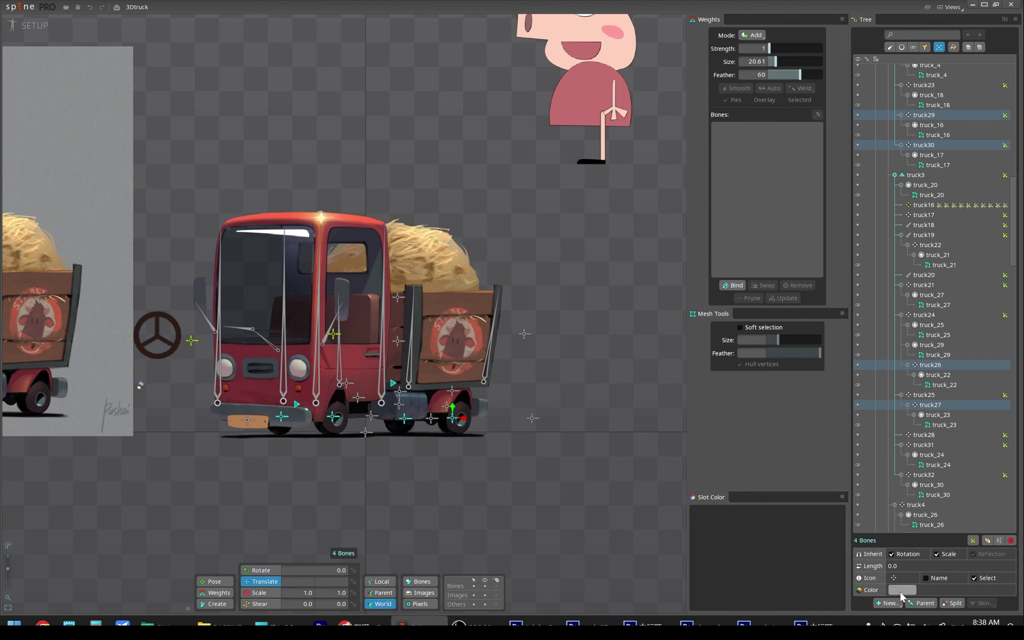
click(891, 602)
click(907, 589)
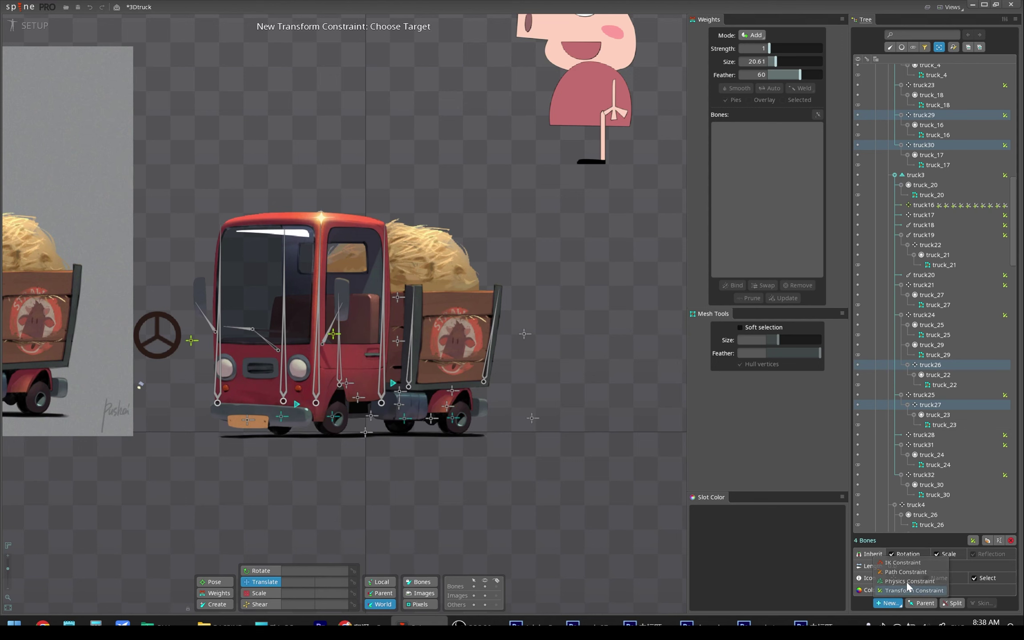
click(532, 418)
text(wheelY)
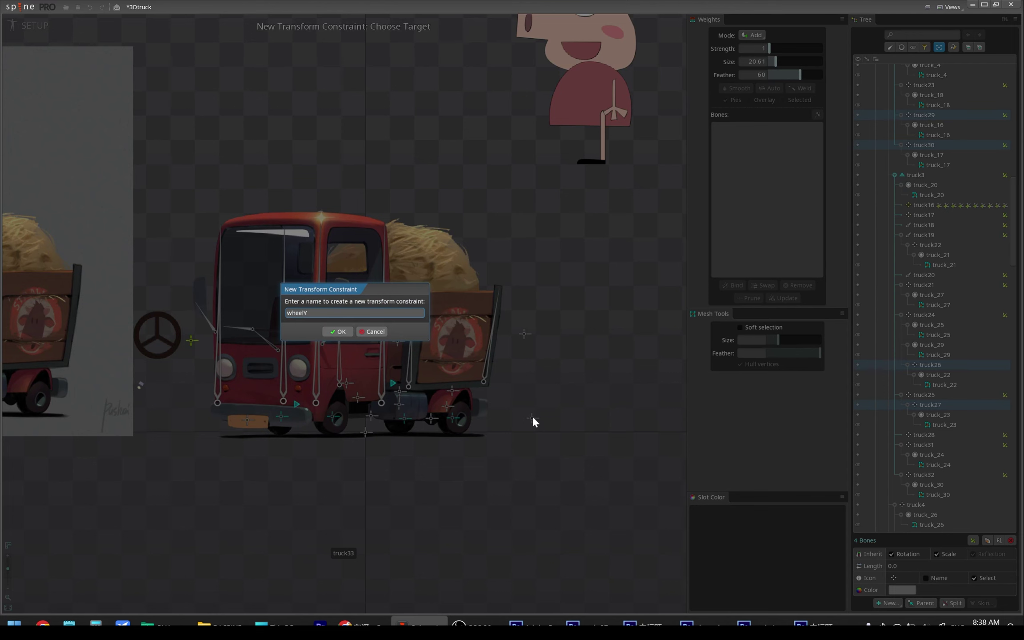
click(342, 334)
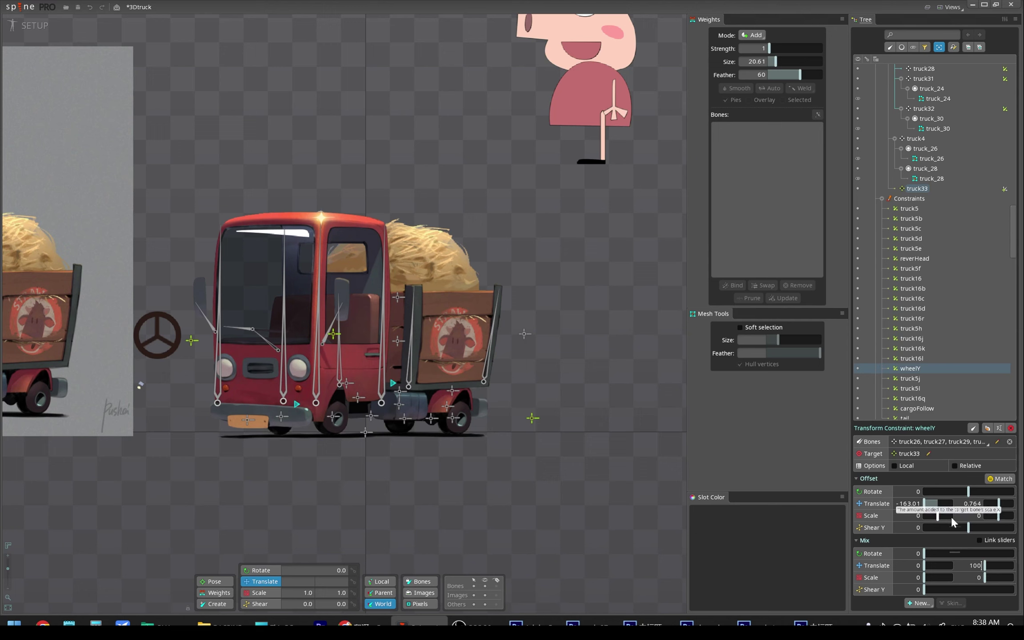
Commit wheelY's translate mix at 100, save, and select bone truck28.
key(Return)
key(ctrl+s)
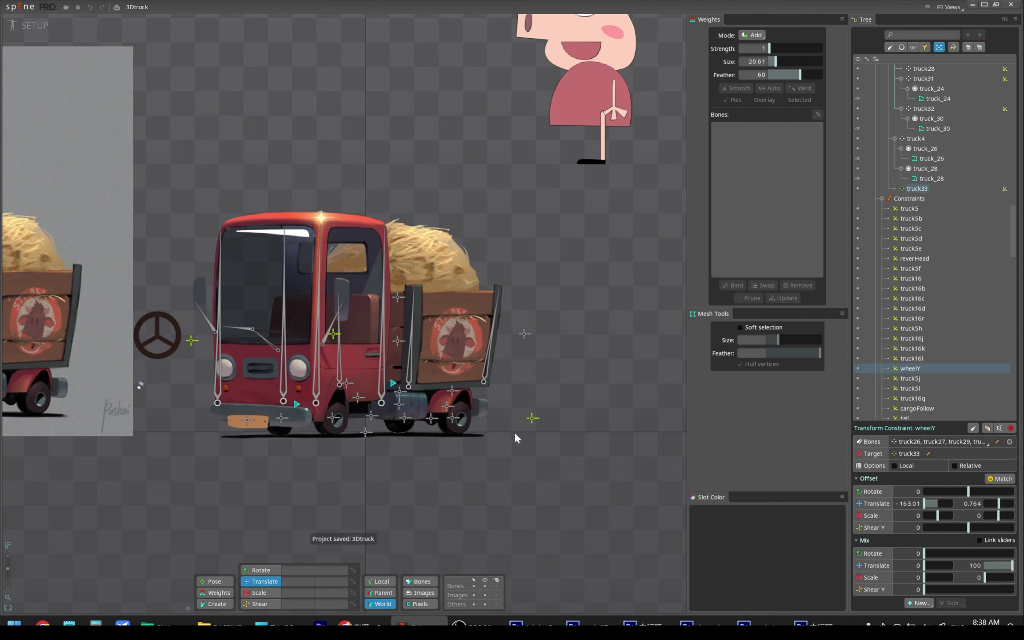
click(532, 416)
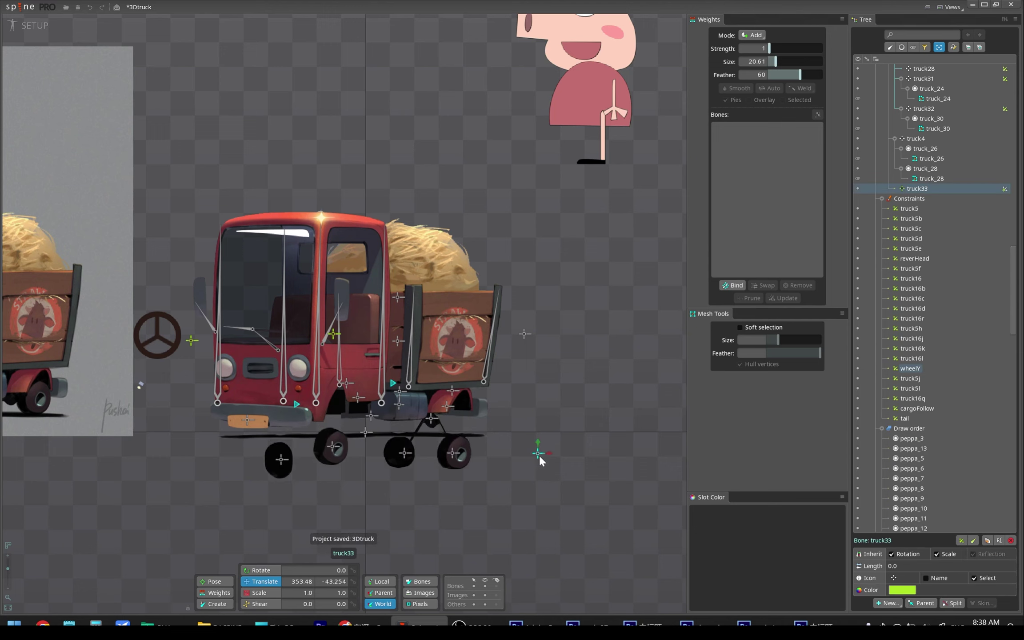
click(432, 422)
Create constraint truck33b making truck28 follow truck33, then test-move the cab and undo.
click(888, 603)
click(902, 511)
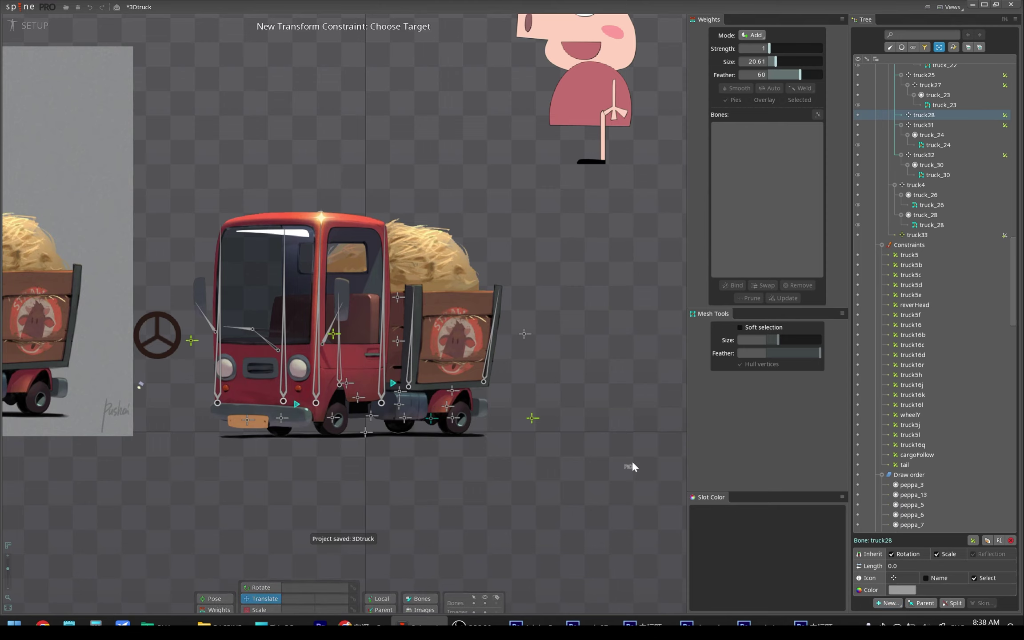
click(533, 417)
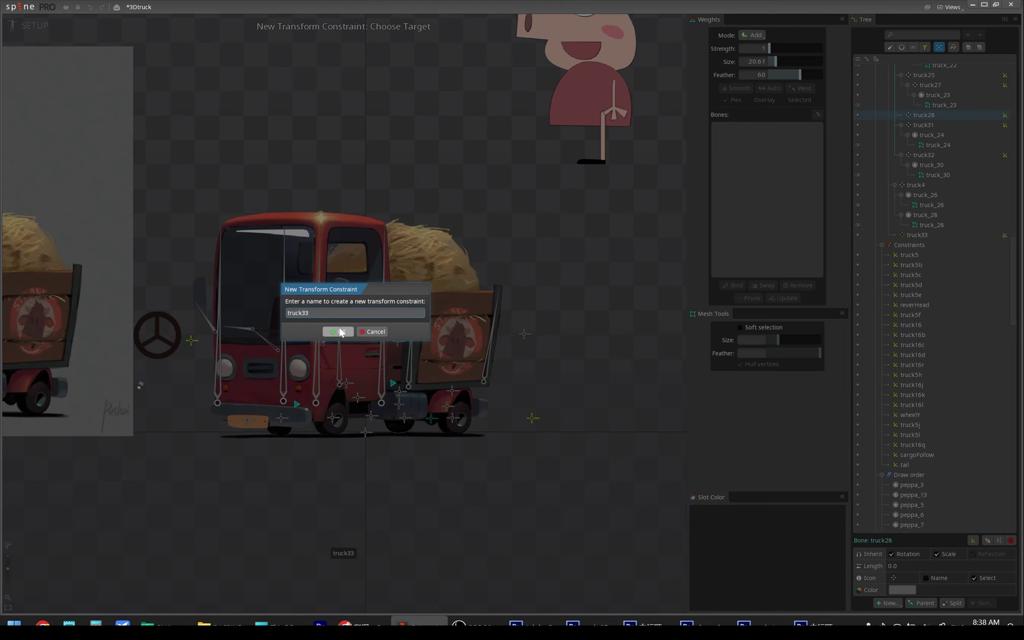
click(340, 331)
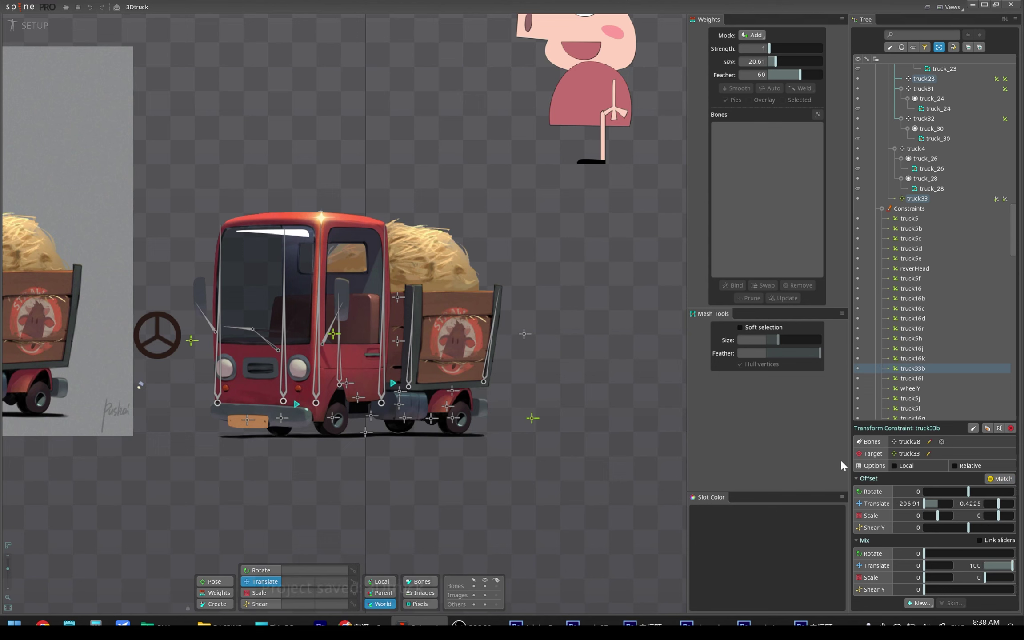
mouse_move(297, 403)
mouse_down()
mouse_move(404, 400)
mouse_move(430, 427)
mouse_up()
key(ctrl+z)
key(ctrl+z)
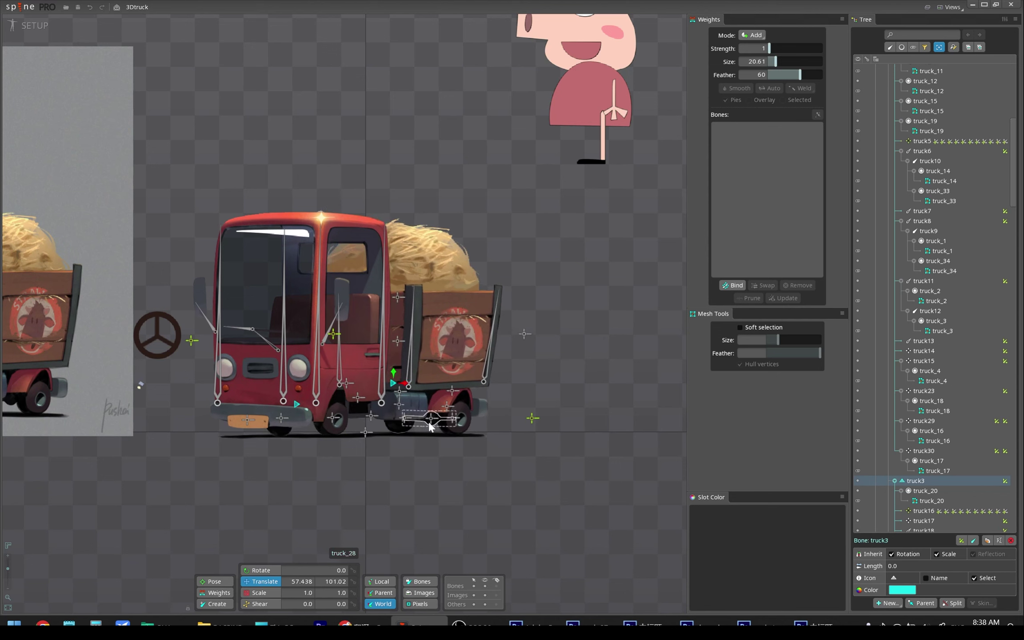
Reorder the constraint list, select the Constraints group, and save the project.
click(430, 427)
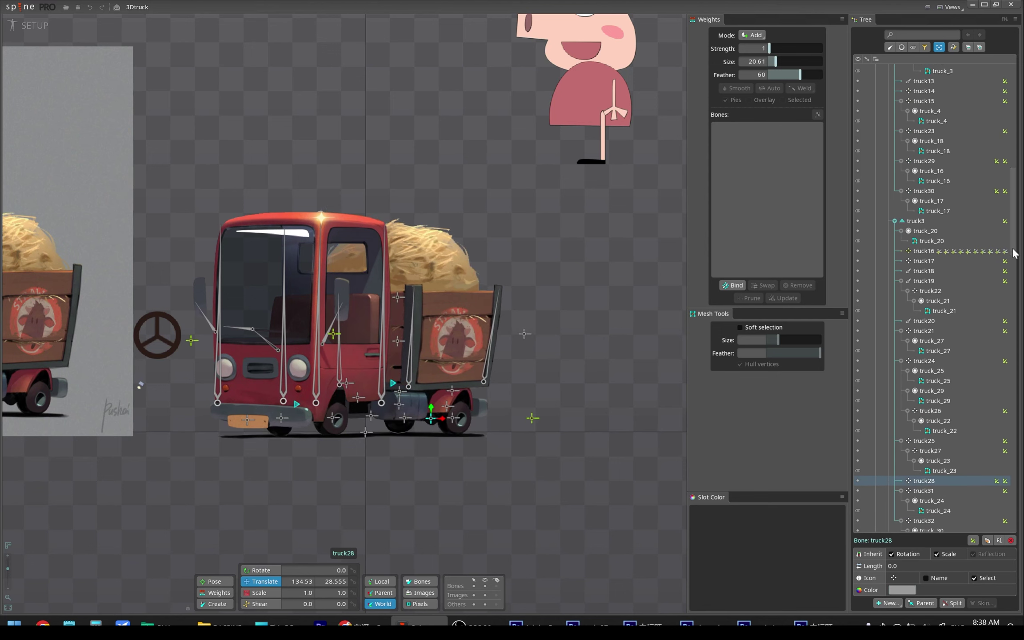
drag(1013, 252, 1012, 311)
click(978, 376)
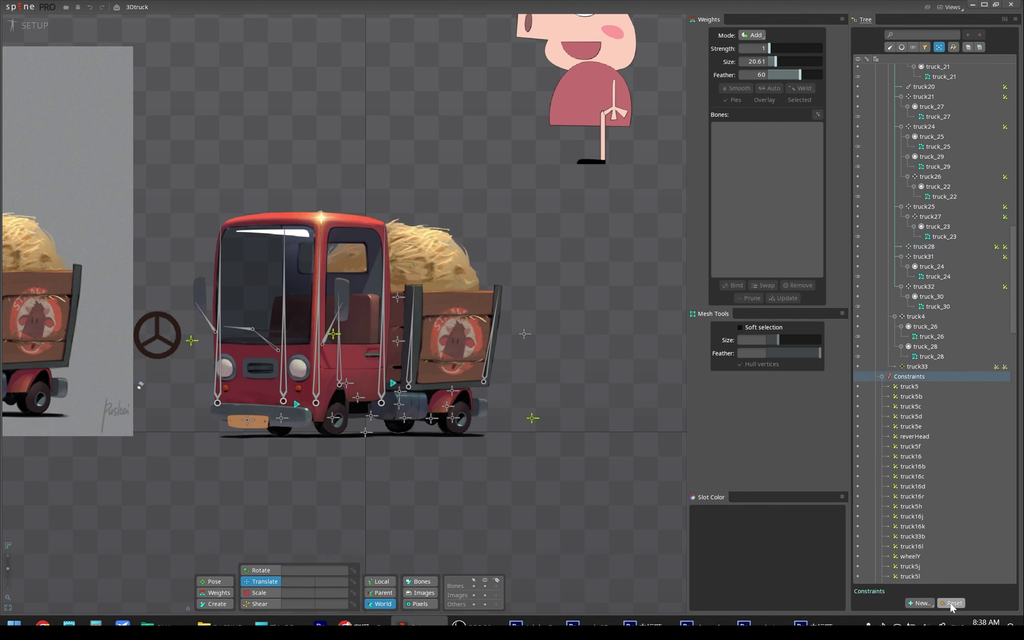
key(ctrl+s)
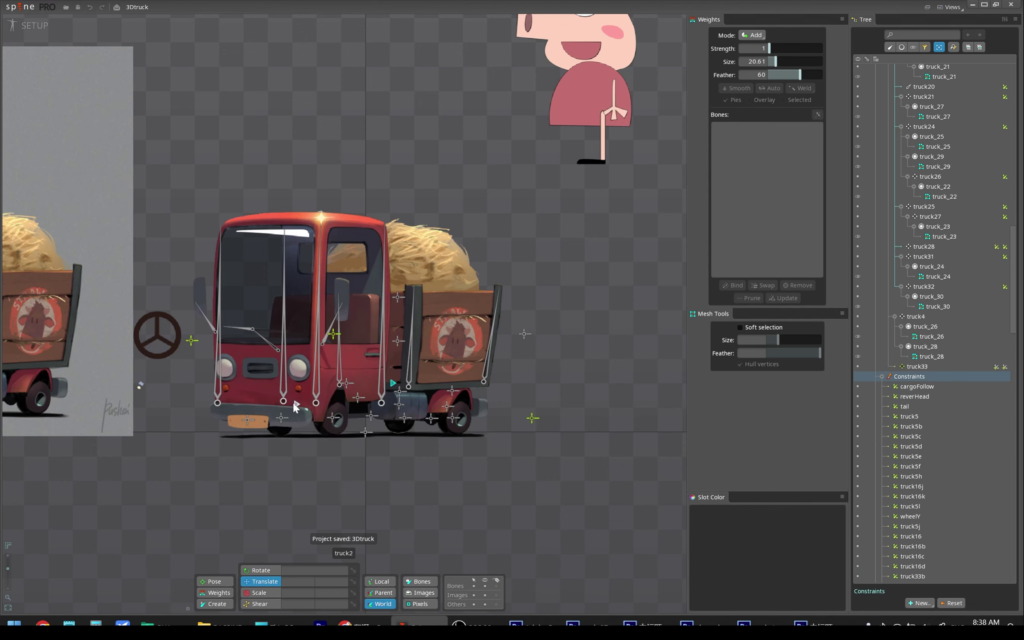
Test-lift the cab and stretch the rear, undo, then show truck16l driving truck28 from truck16.
drag(297, 404, 293, 383)
key(ctrl+z)
drag(396, 387, 430, 433)
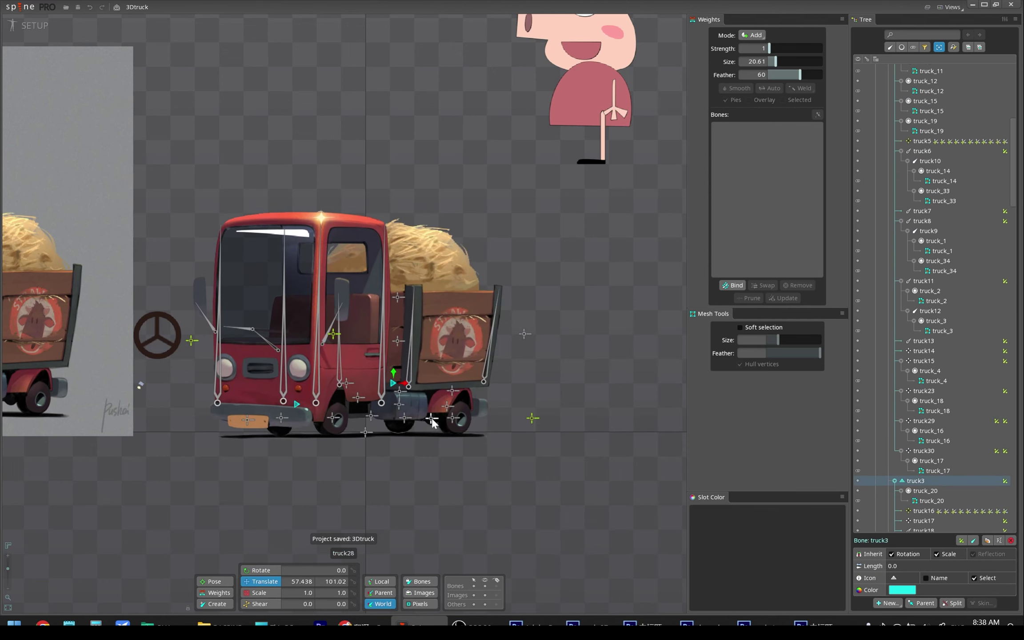
drag(431, 421, 436, 430)
key(ctrl+z)
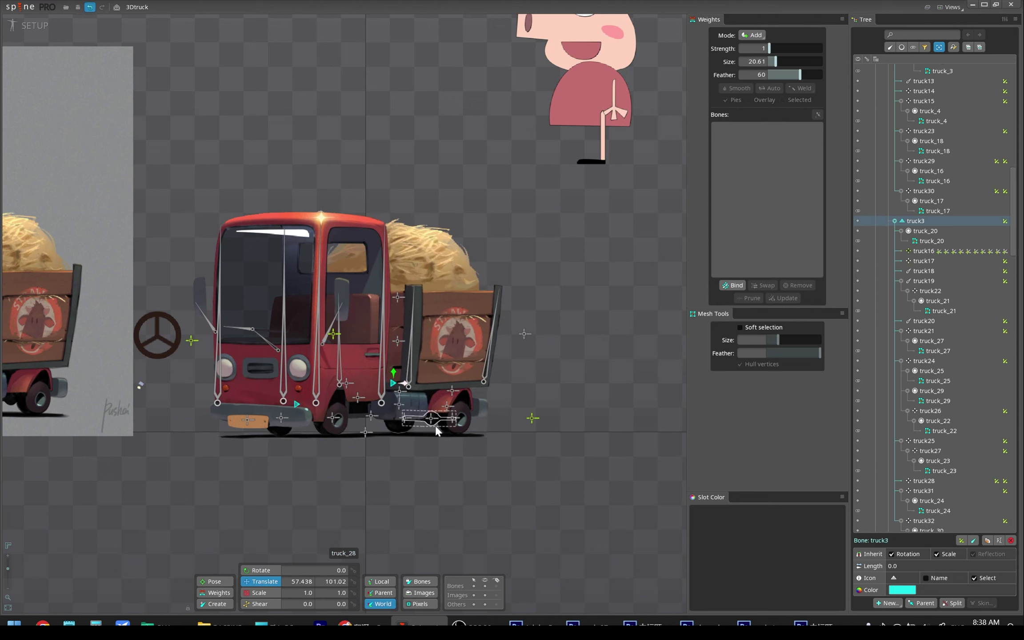
click(431, 421)
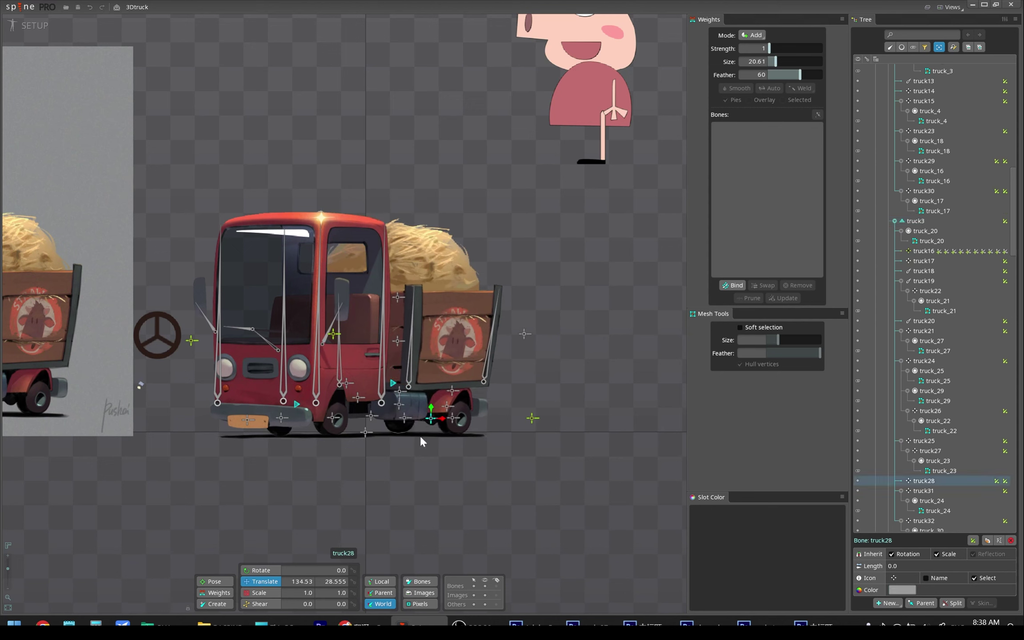
click(997, 480)
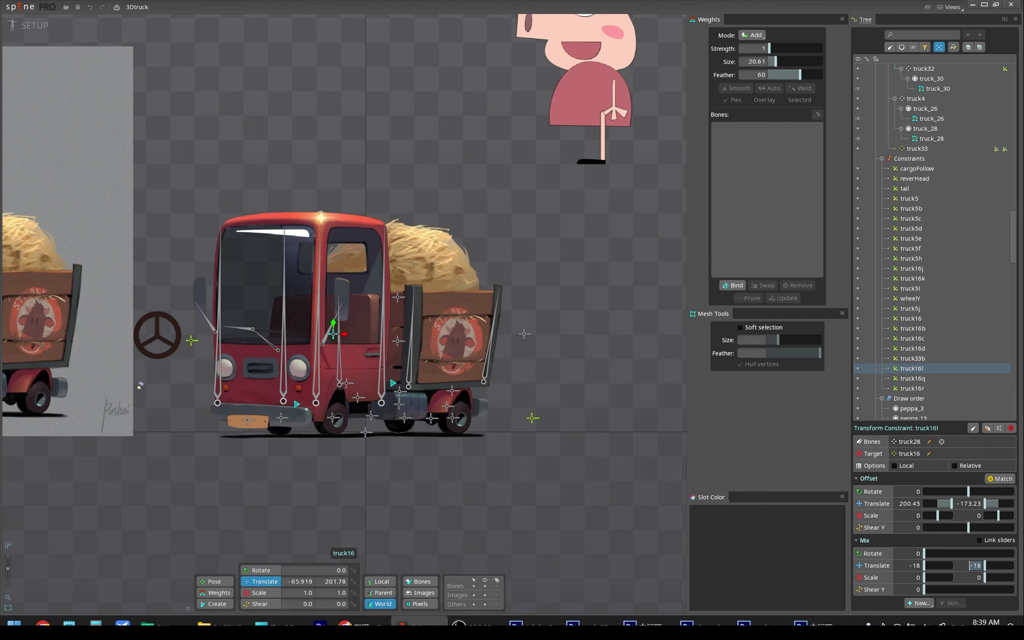
Revert the cab pose changes, check the truck5j constraint, and save.
key(ctrl+s)
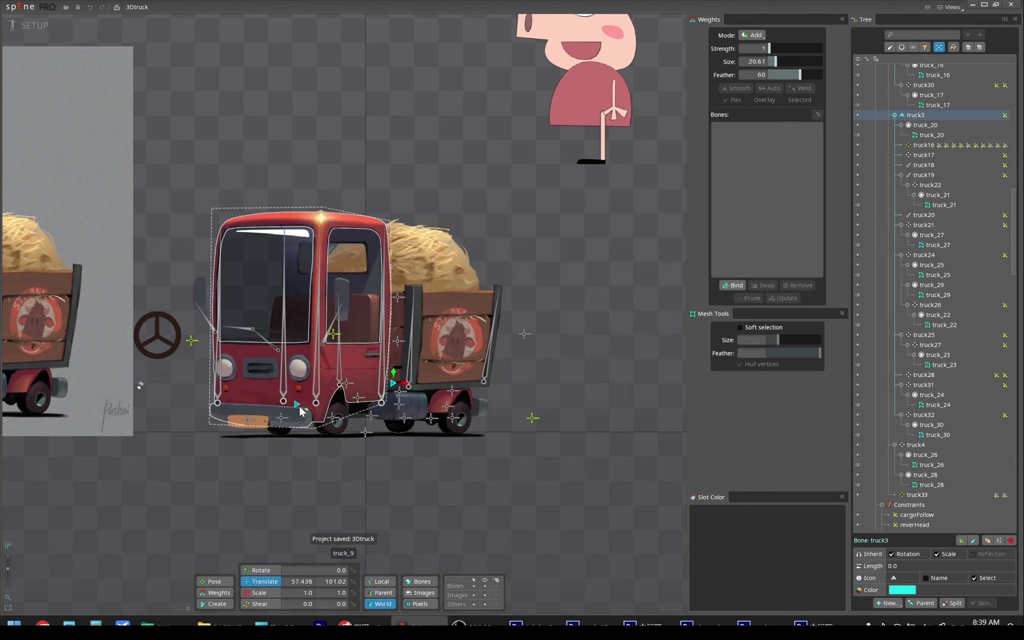
click(296, 380)
key(ctrl+z)
key(ctrl+z)
key(ctrl+z)
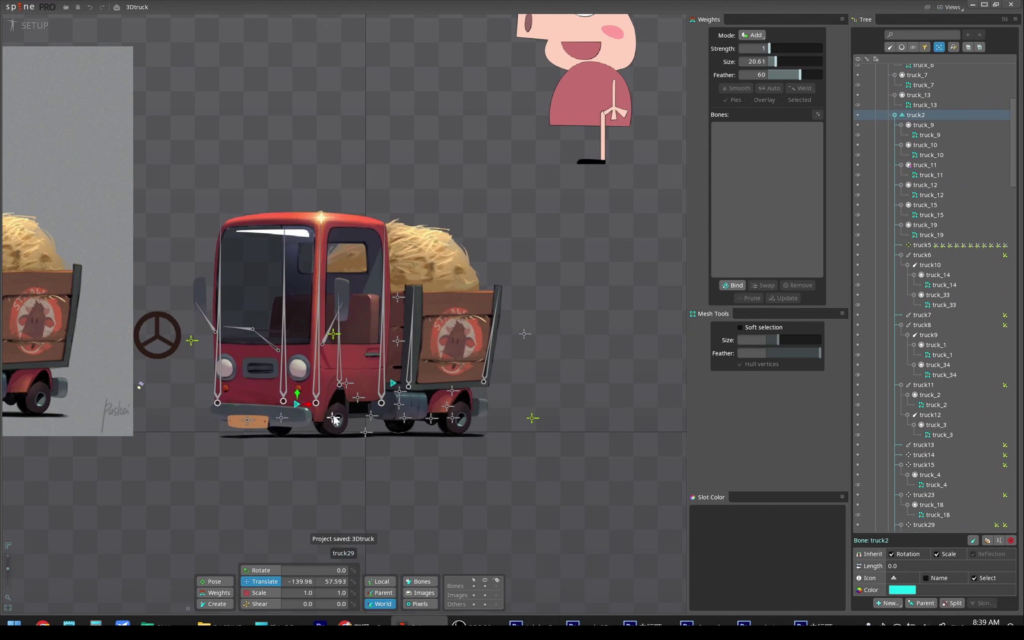
key(ctrl+z)
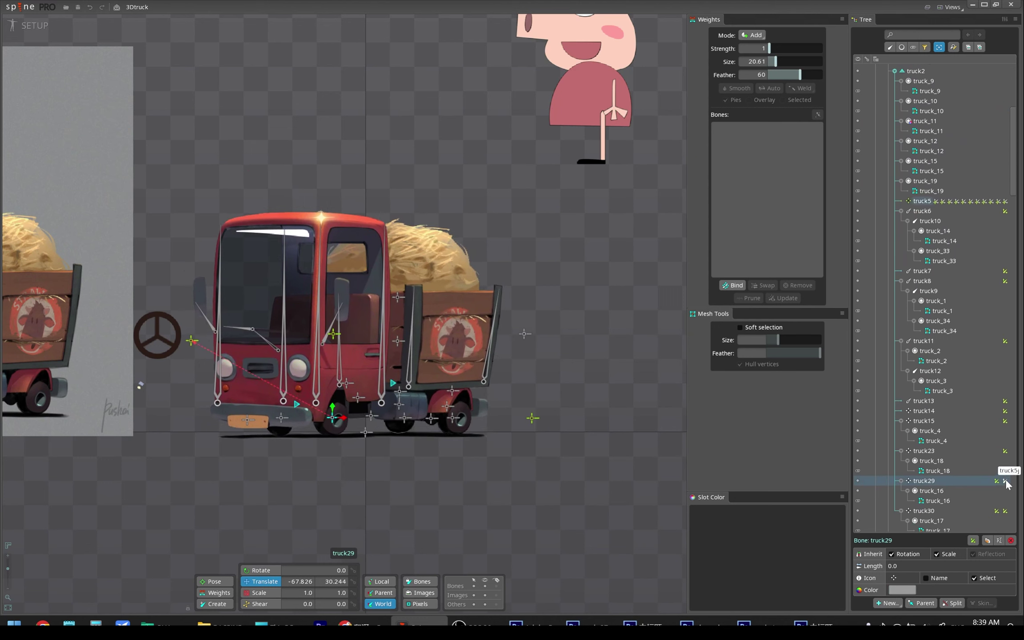
click(1006, 481)
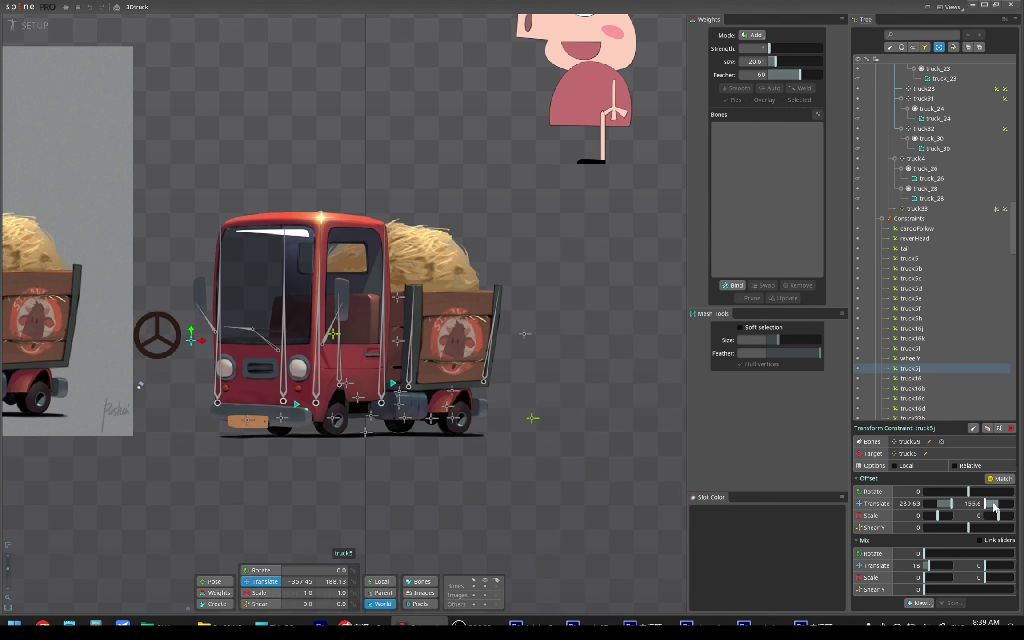
key(ctrl+s)
Test-move the cab and truck rear several times, undoing each move.
drag(297, 405, 256, 406)
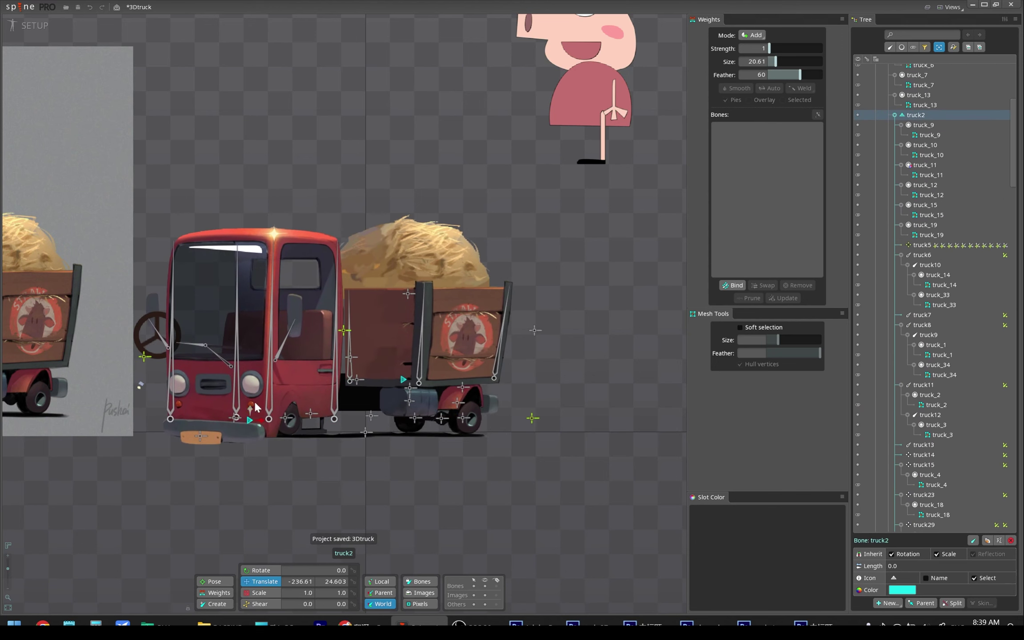
key(ctrl+z)
click(395, 362)
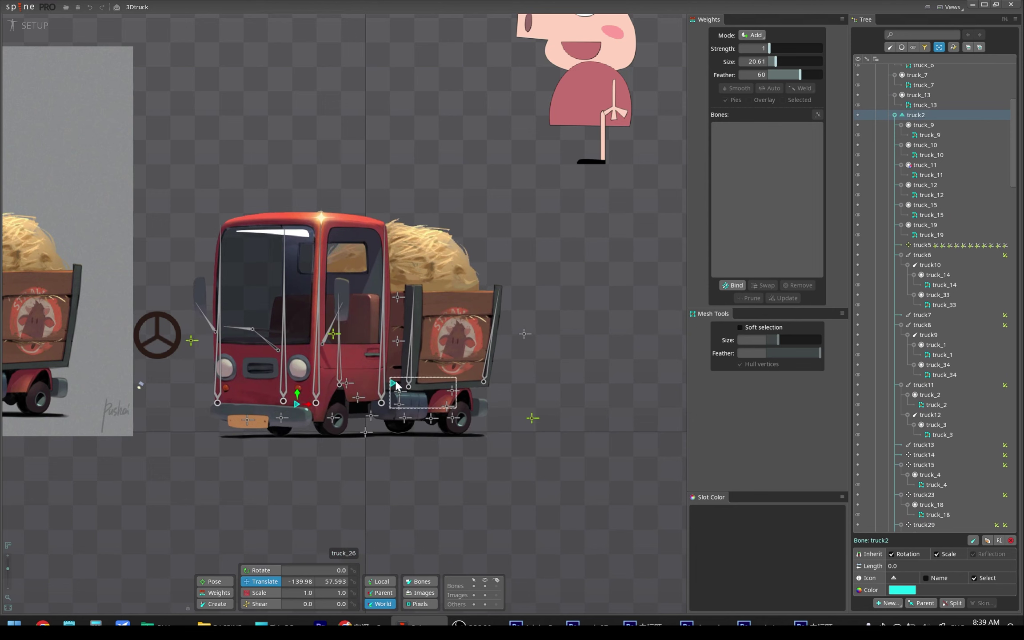
drag(394, 383, 397, 385)
key(ctrl+z)
drag(297, 403, 295, 400)
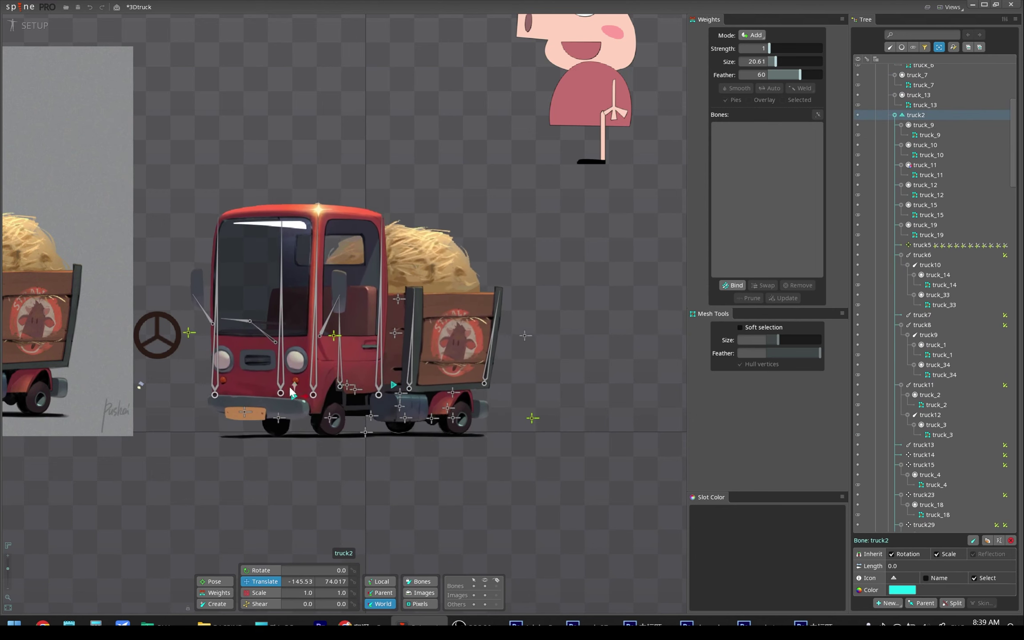
key(ctrl+z)
key(ctrl+z)
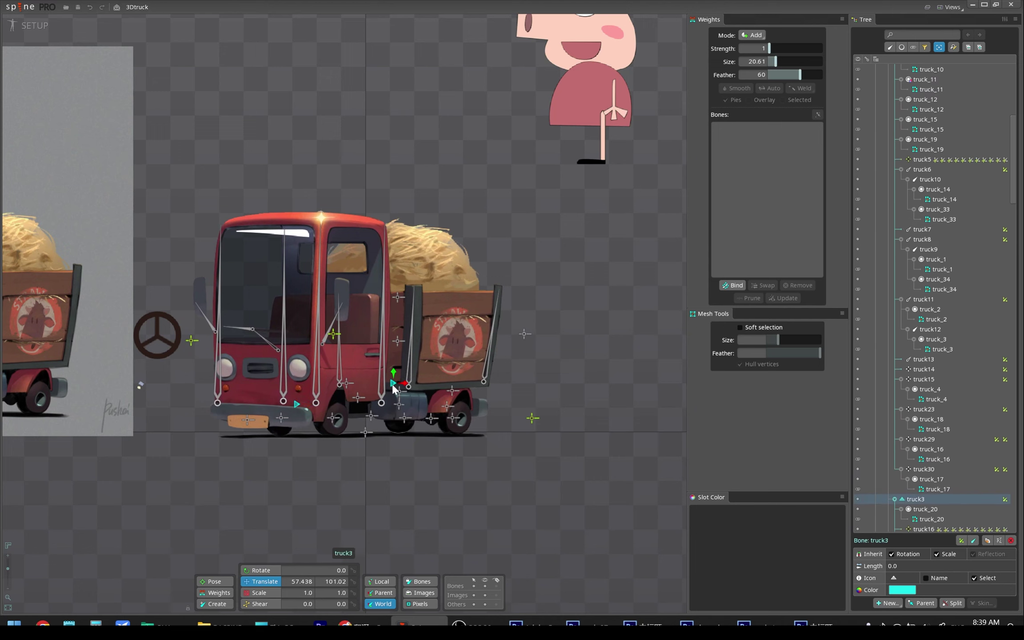
drag(296, 402, 312, 380)
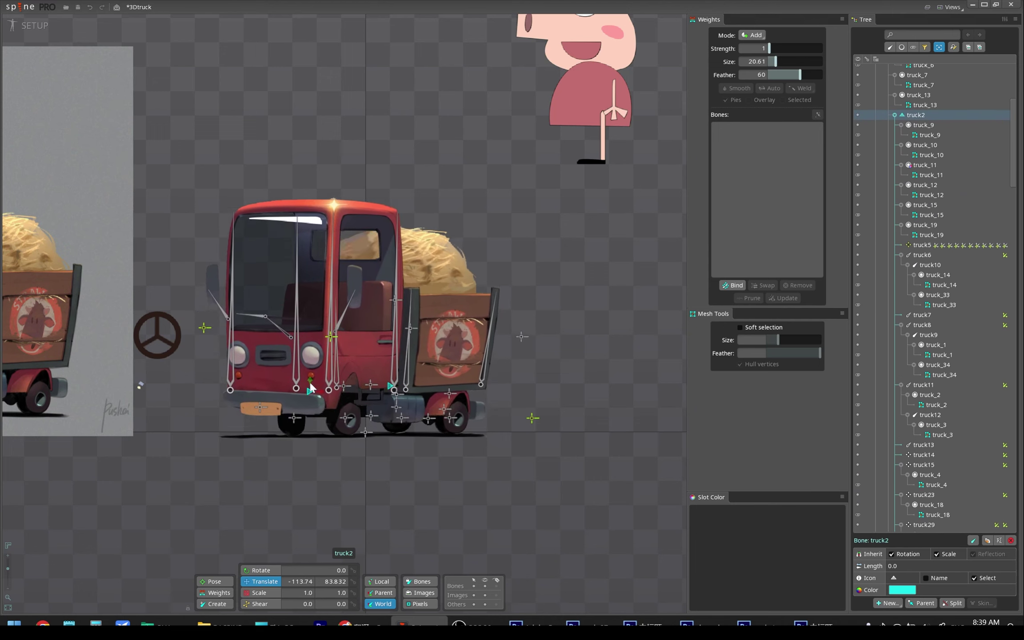
key(ctrl+z)
Review the cargoFollow constraint, save, then test bed and cab moves and undo.
click(192, 341)
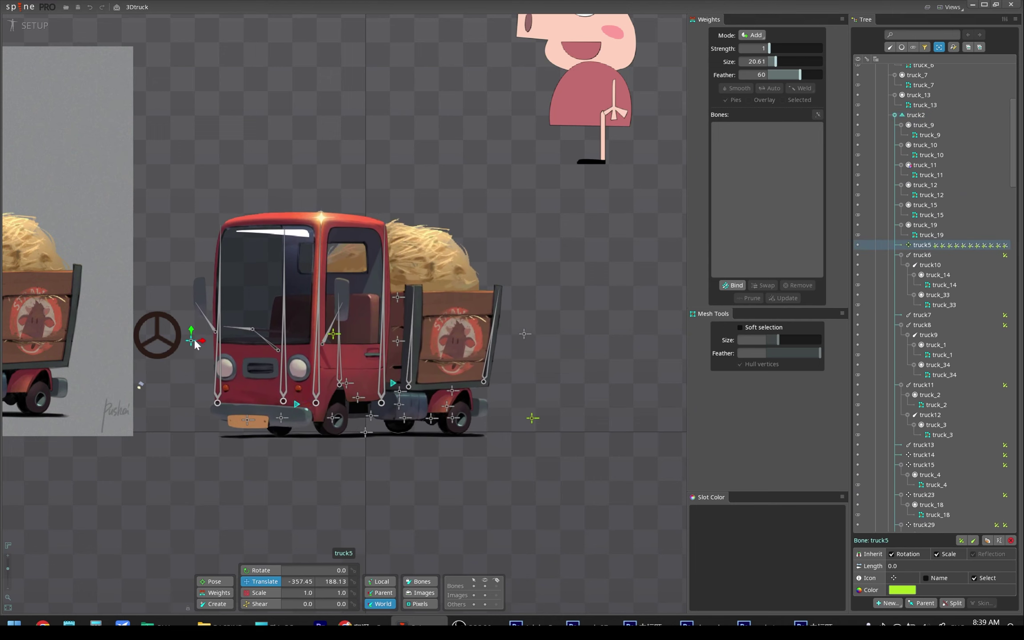
key(ctrl+z)
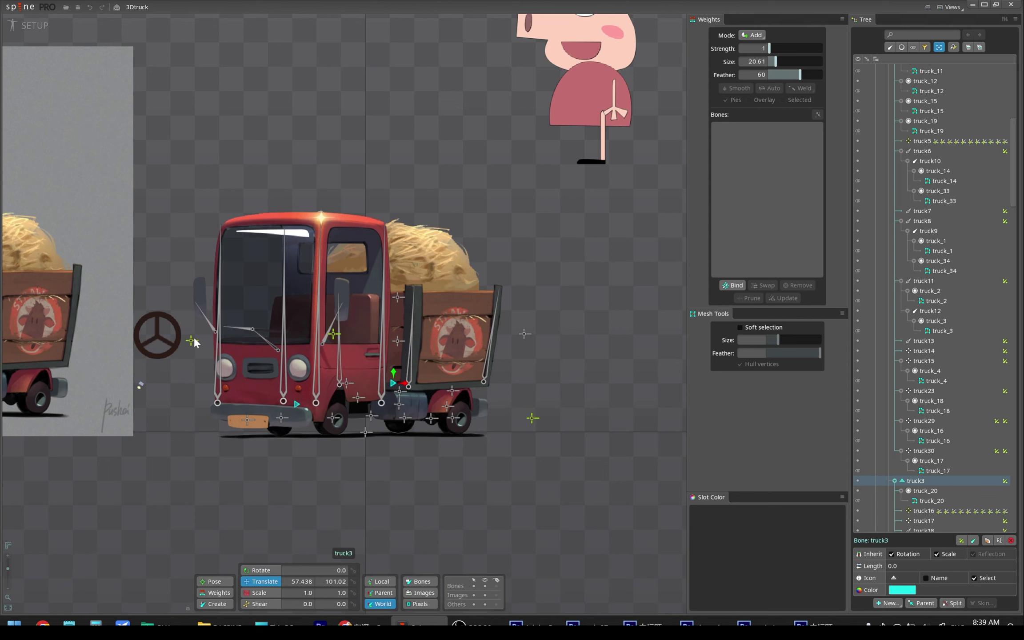
key(ctrl+z)
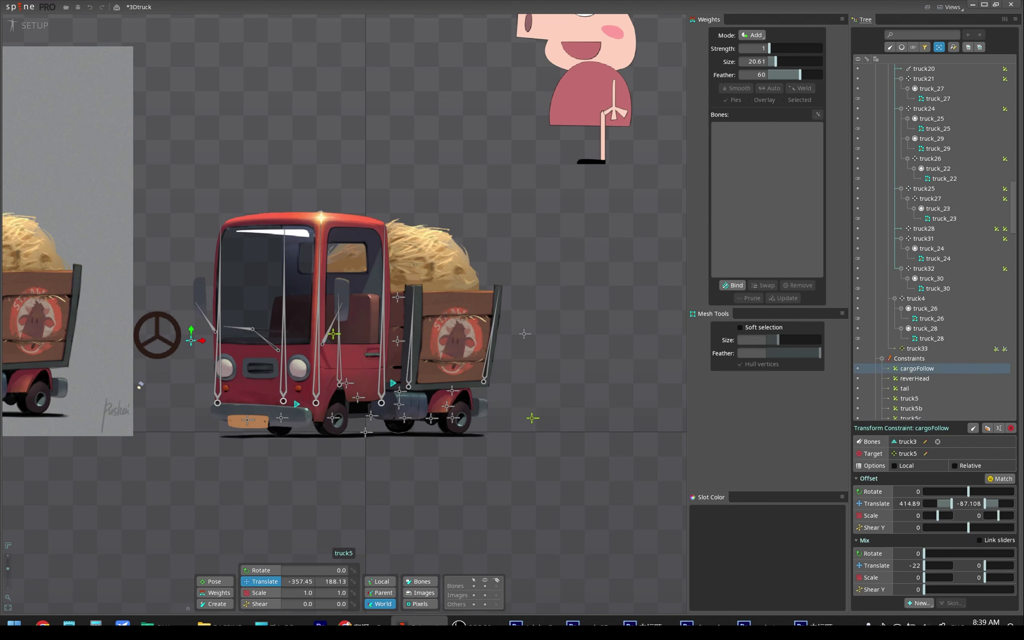
key(ctrl+s)
drag(395, 372, 394, 382)
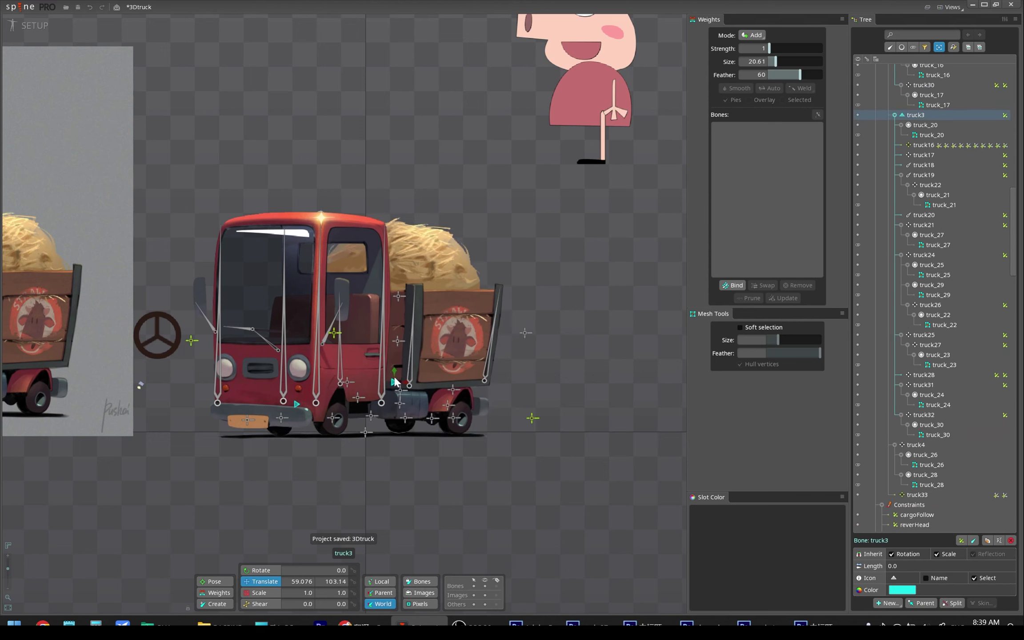
drag(297, 402, 298, 406)
key(ctrl+z)
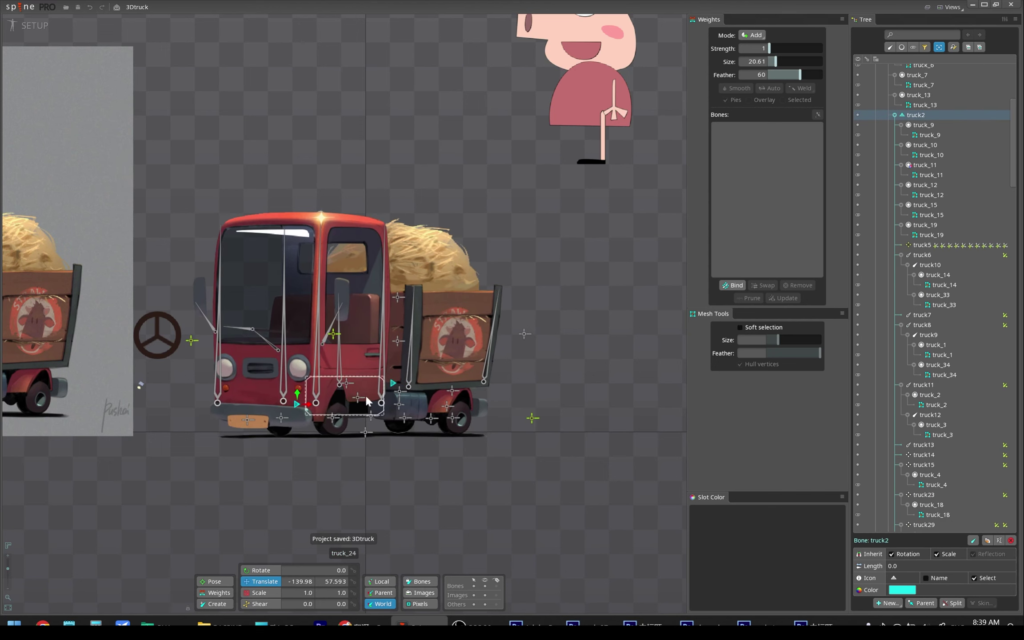
Test truck5's effect on the cab, undo, and show the truck5 constraint at translate mix 20.
click(394, 371)
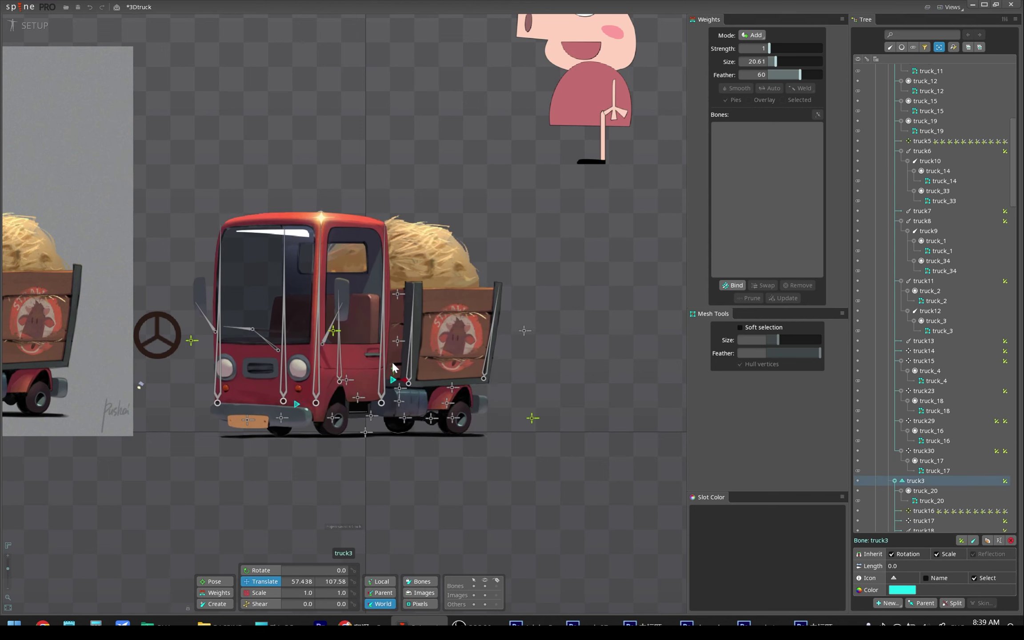
click(275, 358)
click(192, 340)
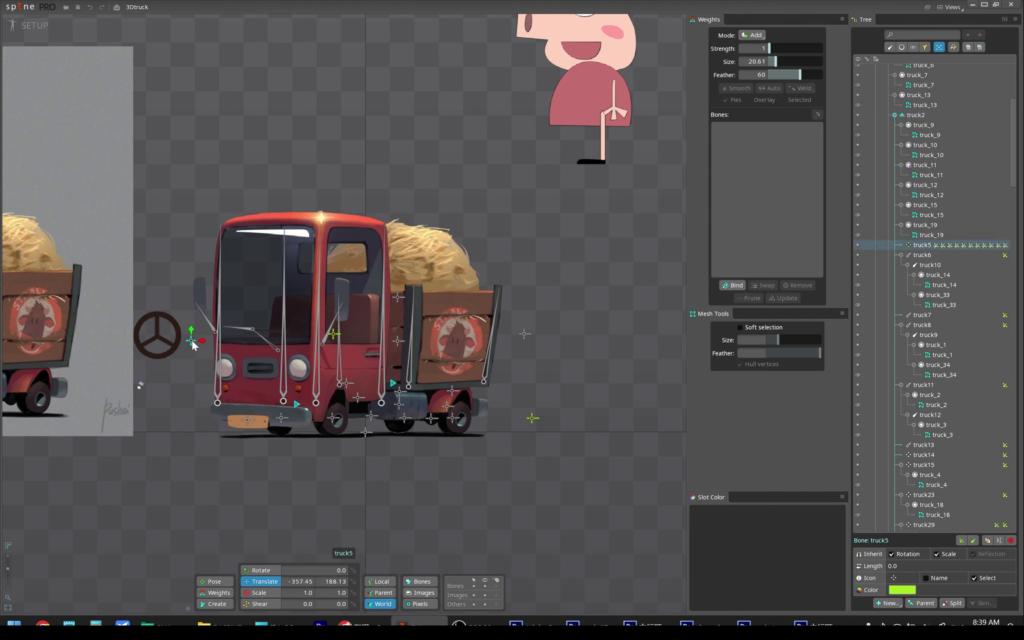
drag(192, 341, 207, 342)
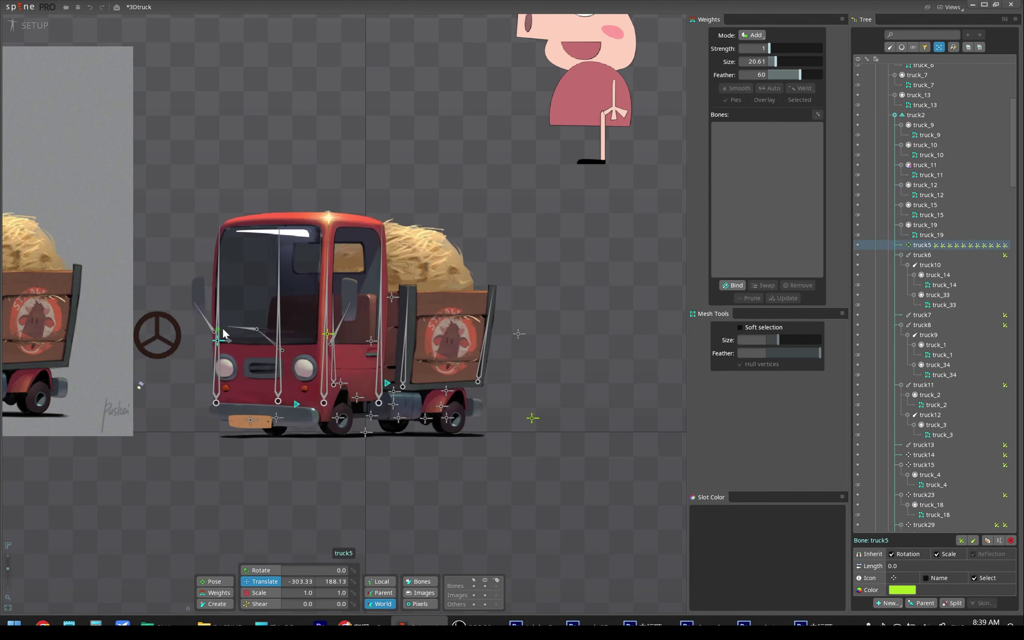
key(ctrl+z)
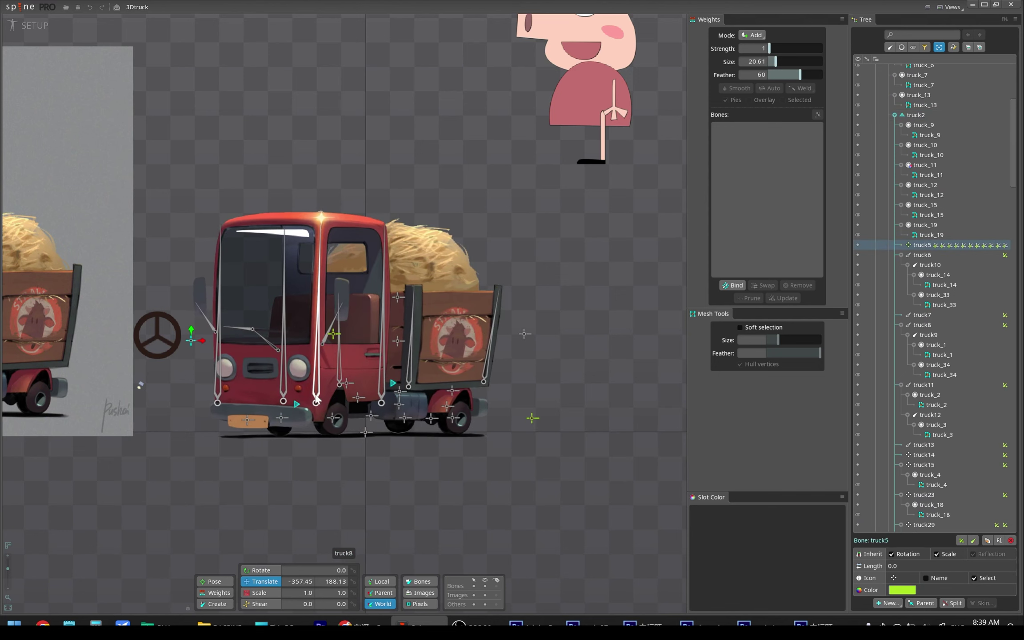
click(1002, 326)
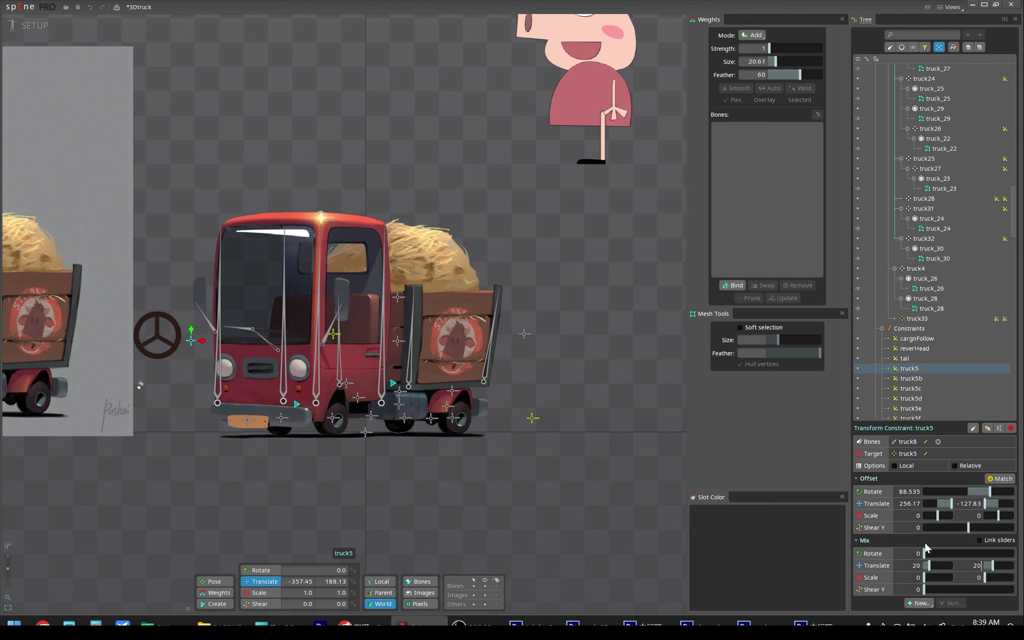
click(198, 386)
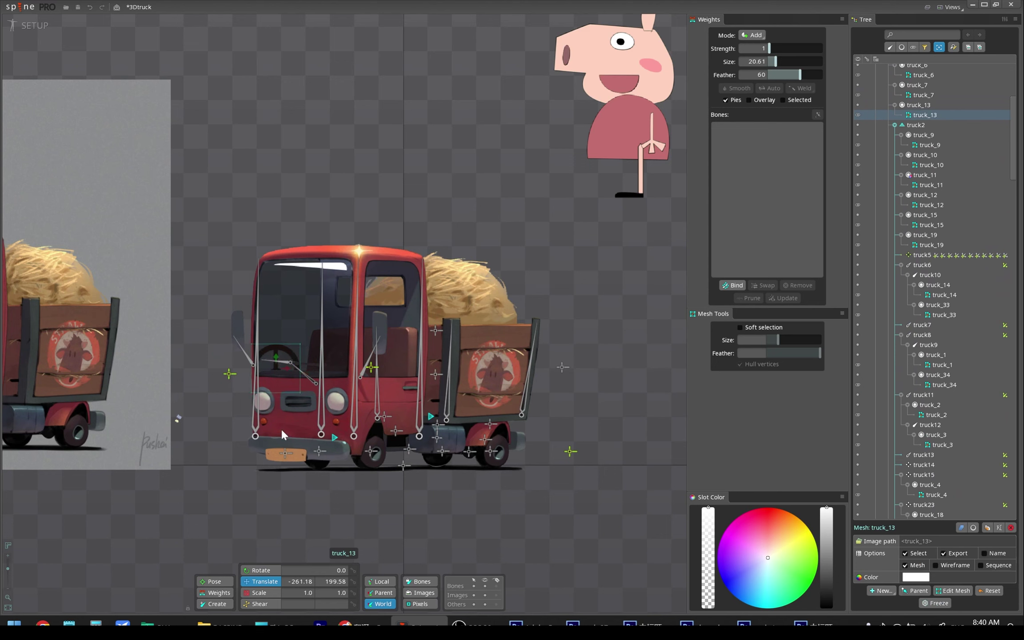
Create bone truck34 under truck30 beside the steering wheel and reposition it.
key(ctrl+z)
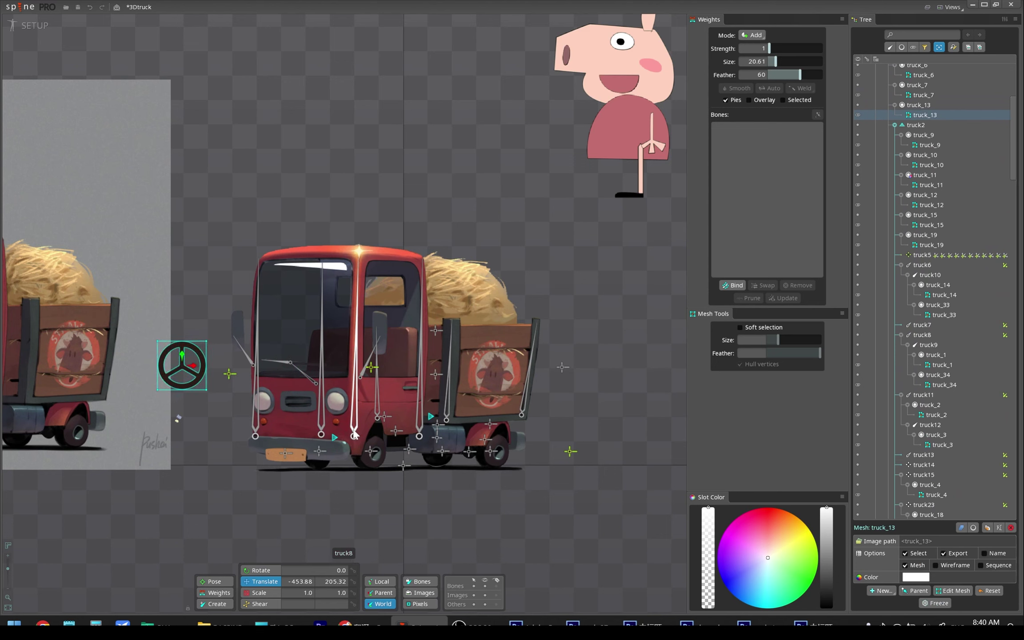
click(354, 433)
click(319, 451)
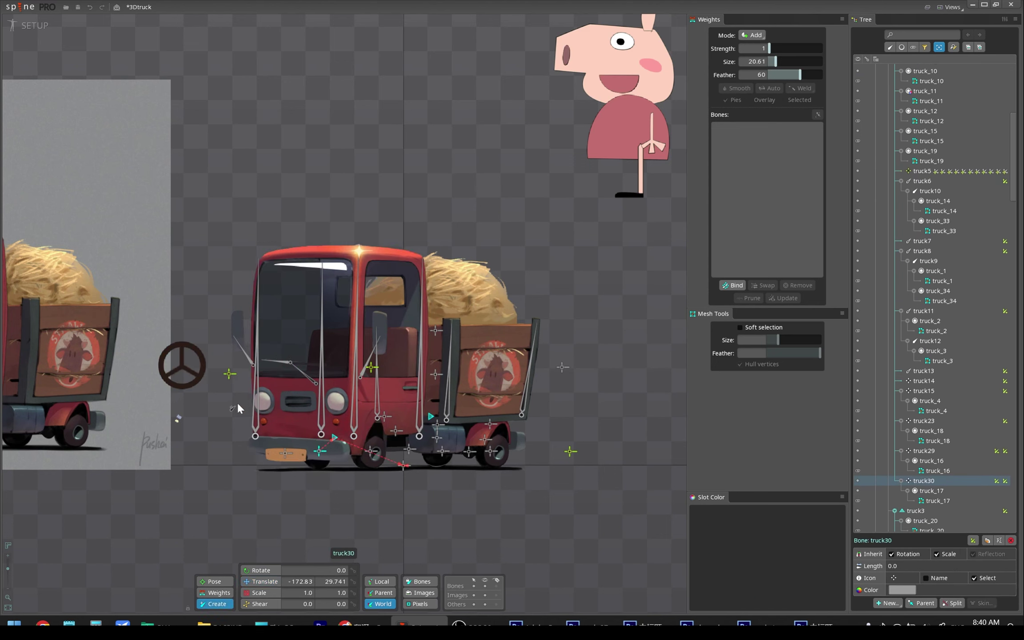
click(193, 398)
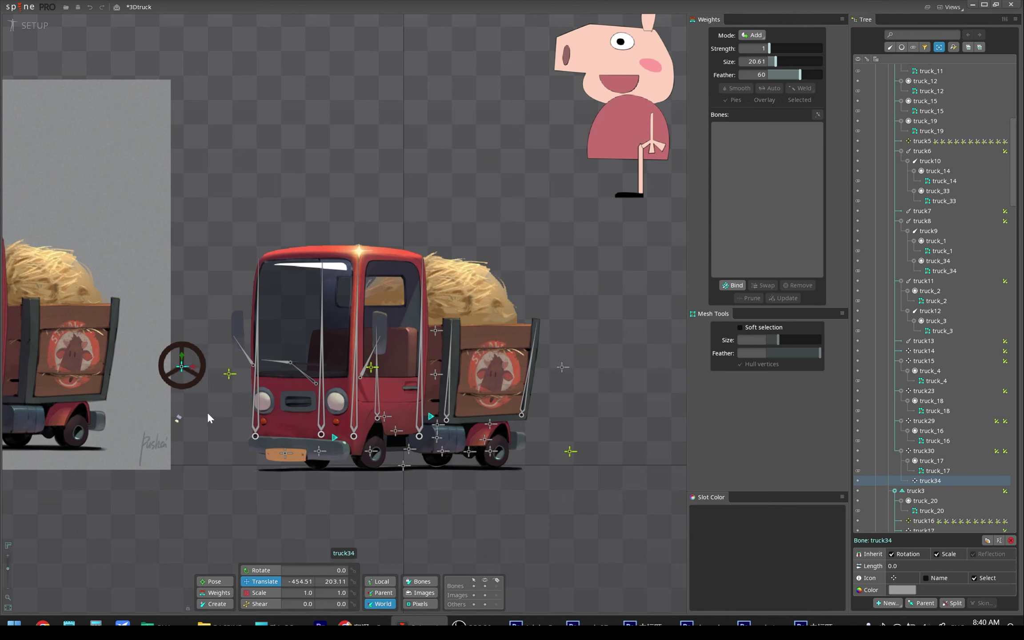
drag(209, 418, 226, 451)
drag(199, 398, 316, 451)
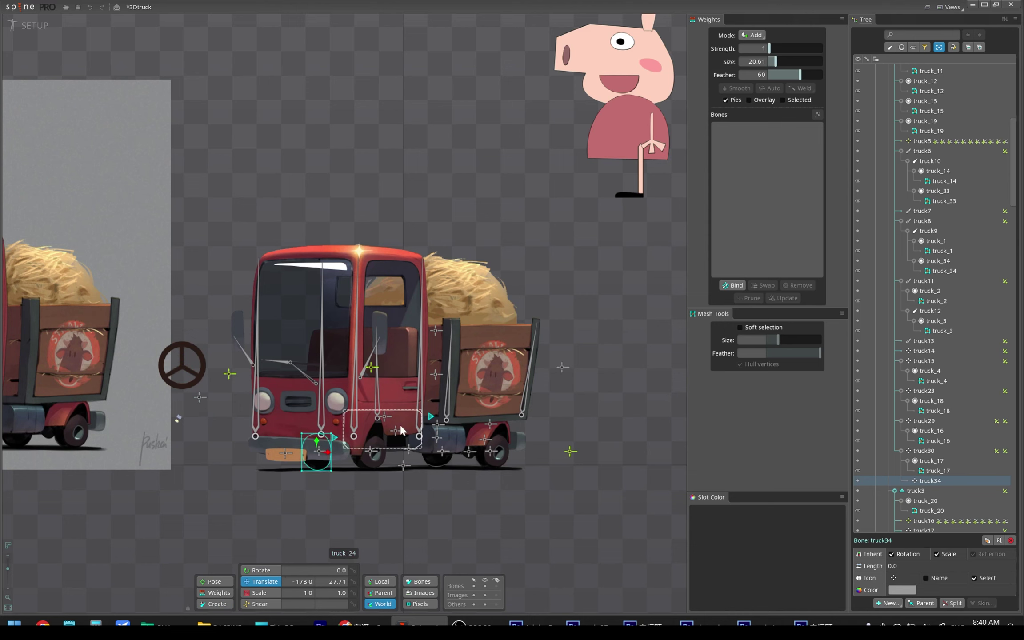
Add a new bone named bone, set its Local X offset to 0, and move it toward the wheel.
click(216, 604)
click(204, 416)
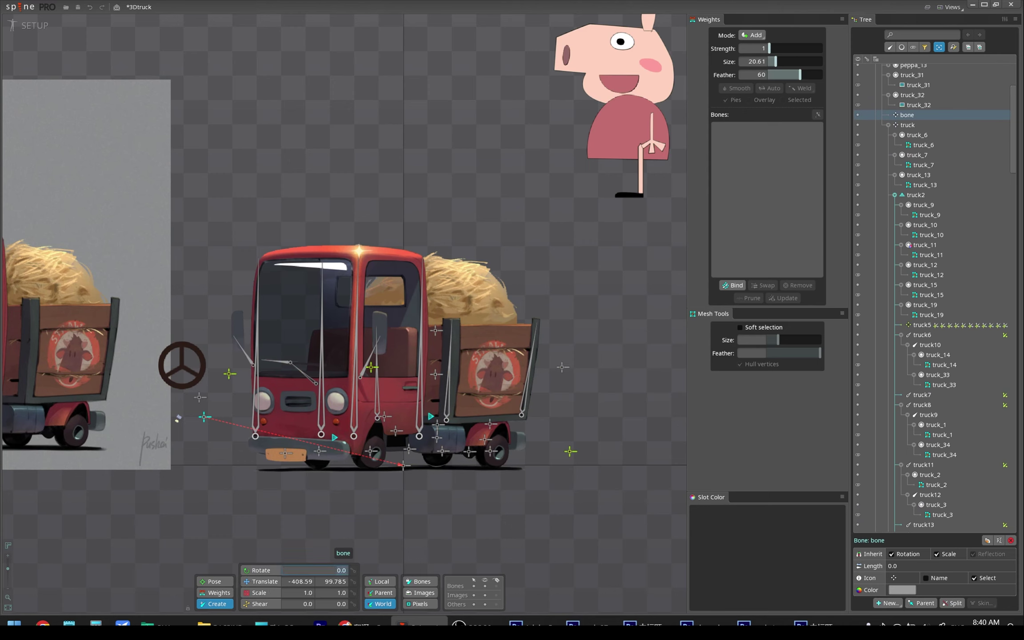
click(387, 586)
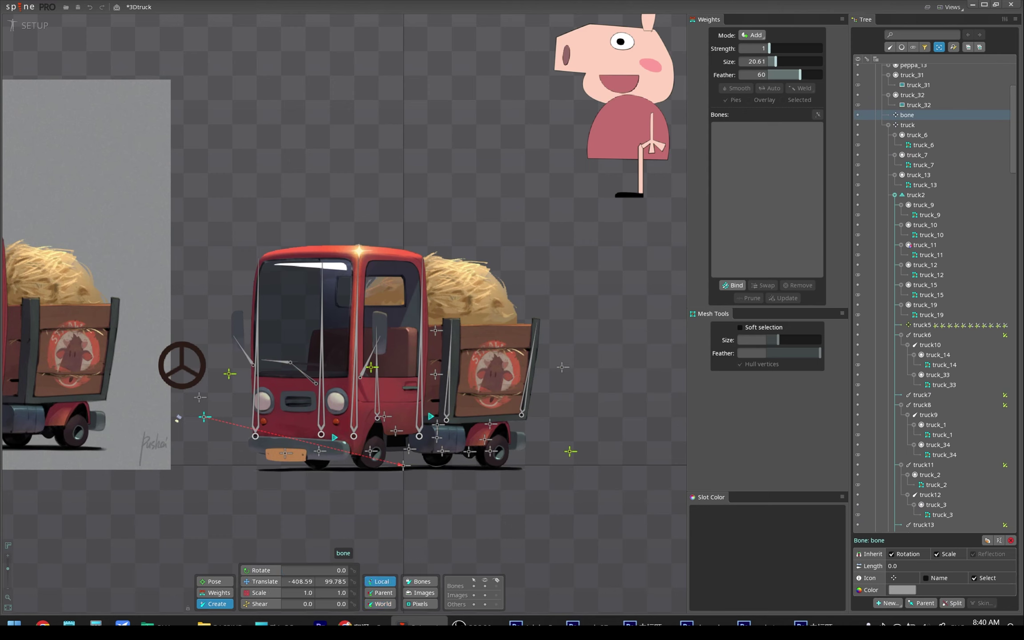
text(0)
key(Tab)
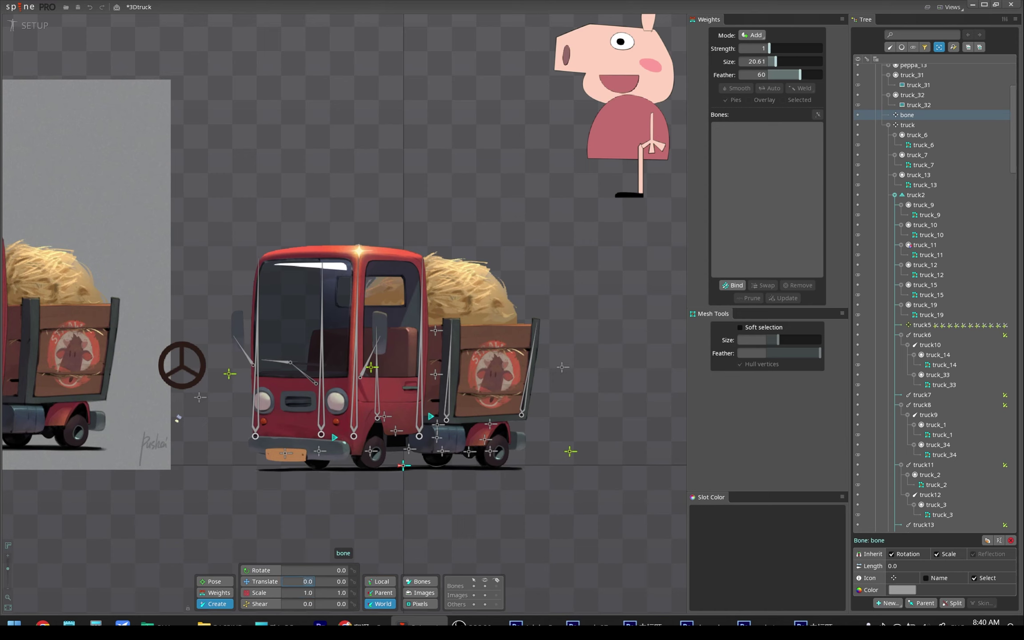
key(Return)
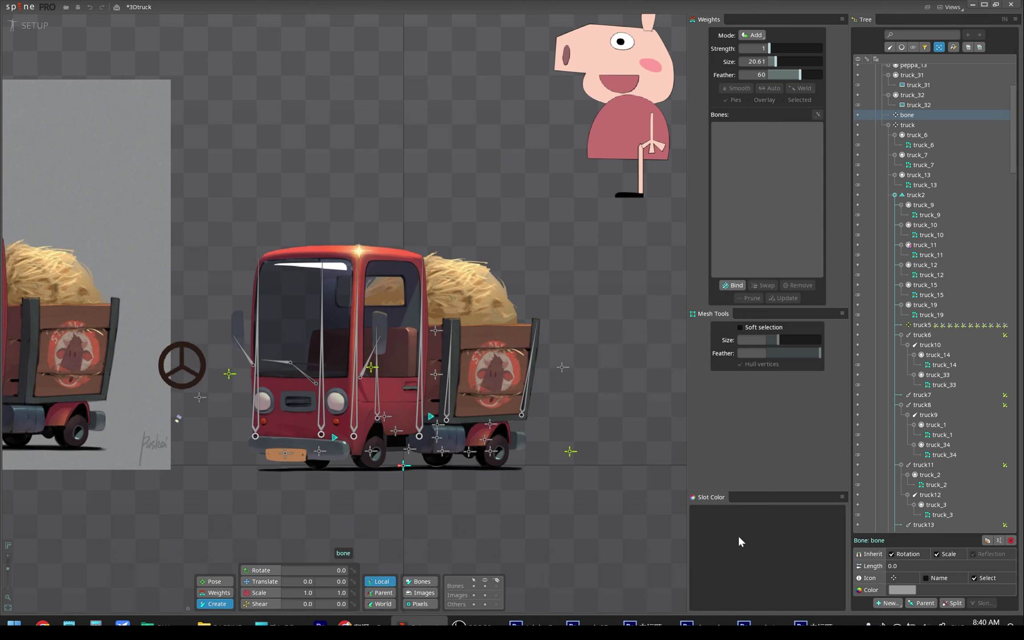
key(c)
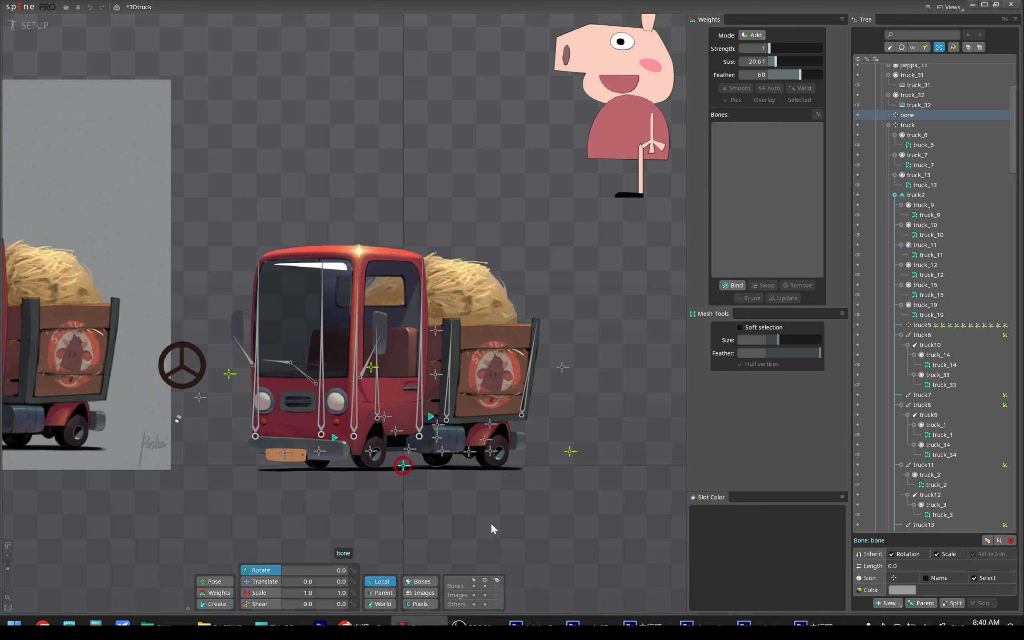
key(v)
drag(495, 528, 453, 531)
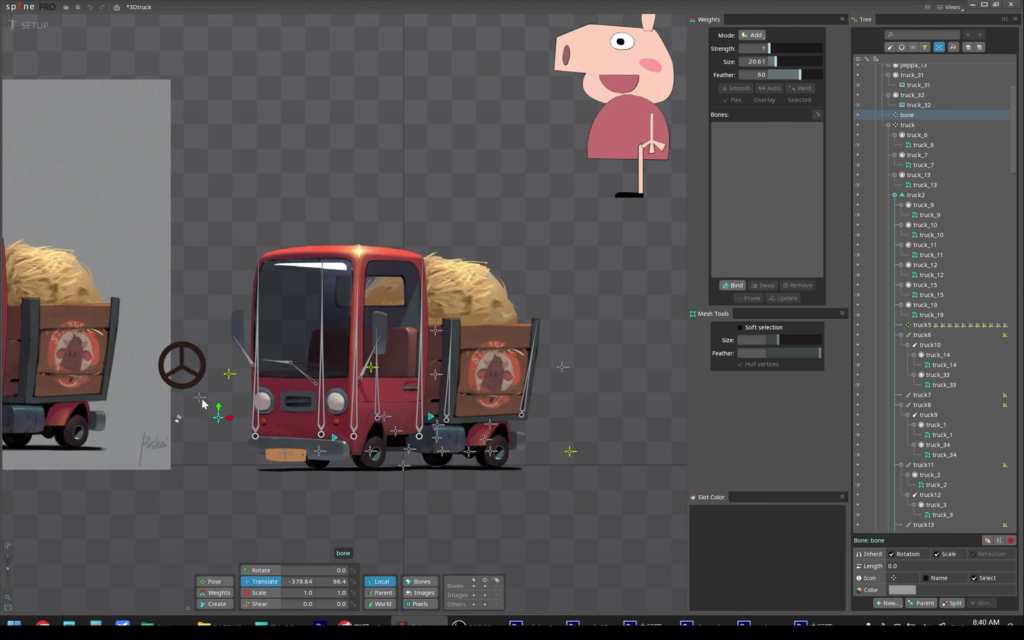
Parent bone to truck34, save the project, and select the steering wheel slot truck_13.
click(199, 398)
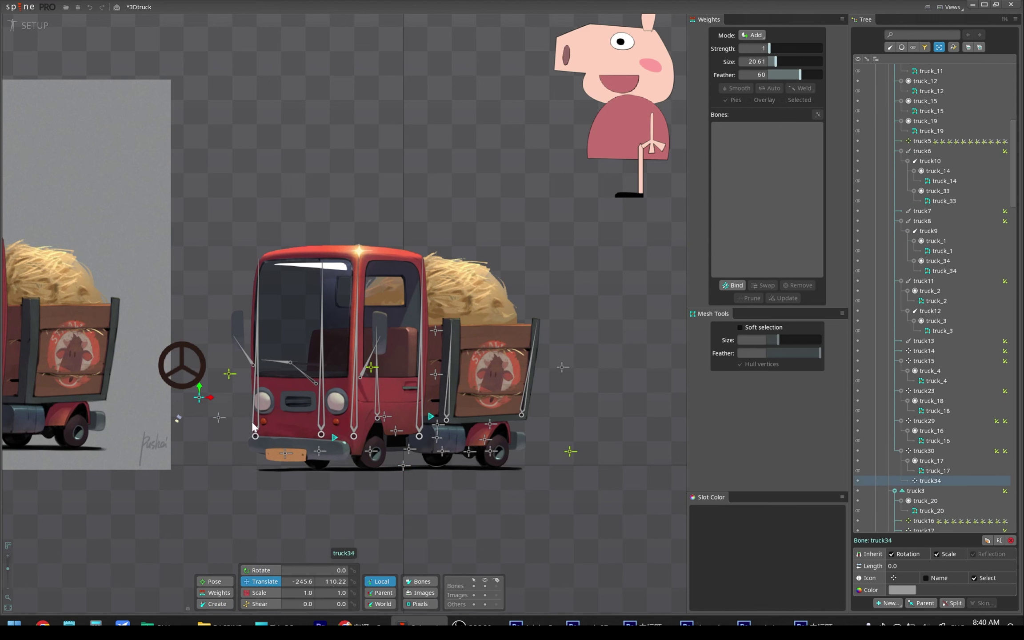
click(219, 419)
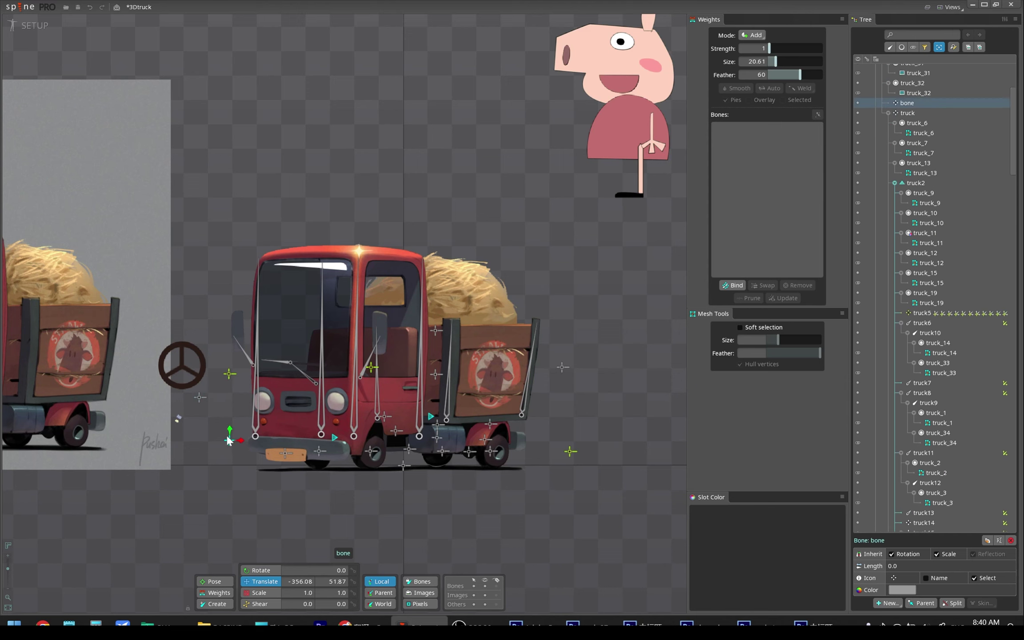
drag(231, 438, 234, 427)
key(p)
click(200, 397)
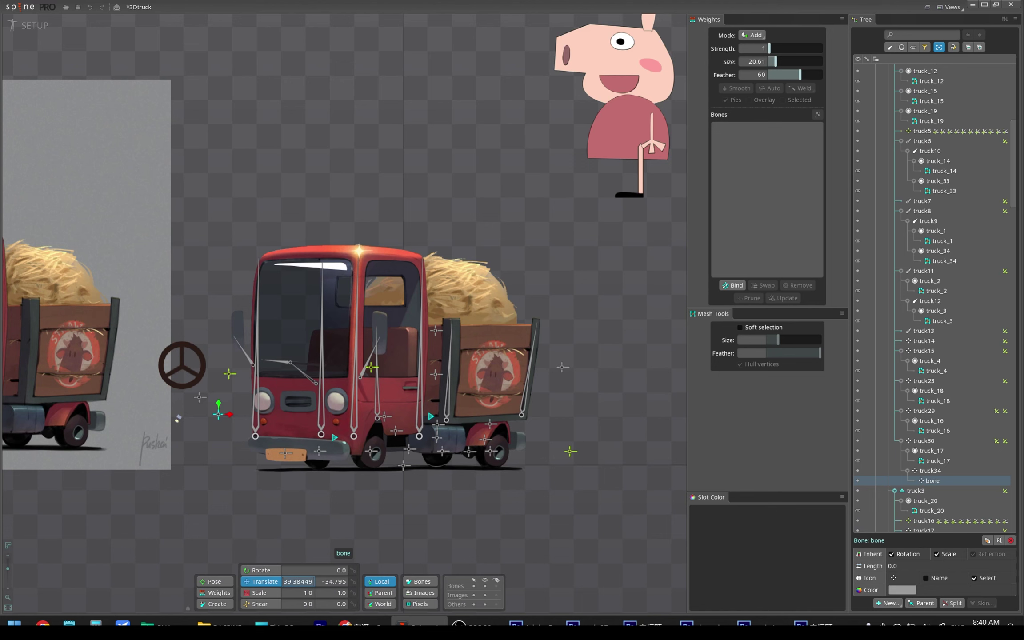
key(Return)
key(ctrl+s)
text(0)
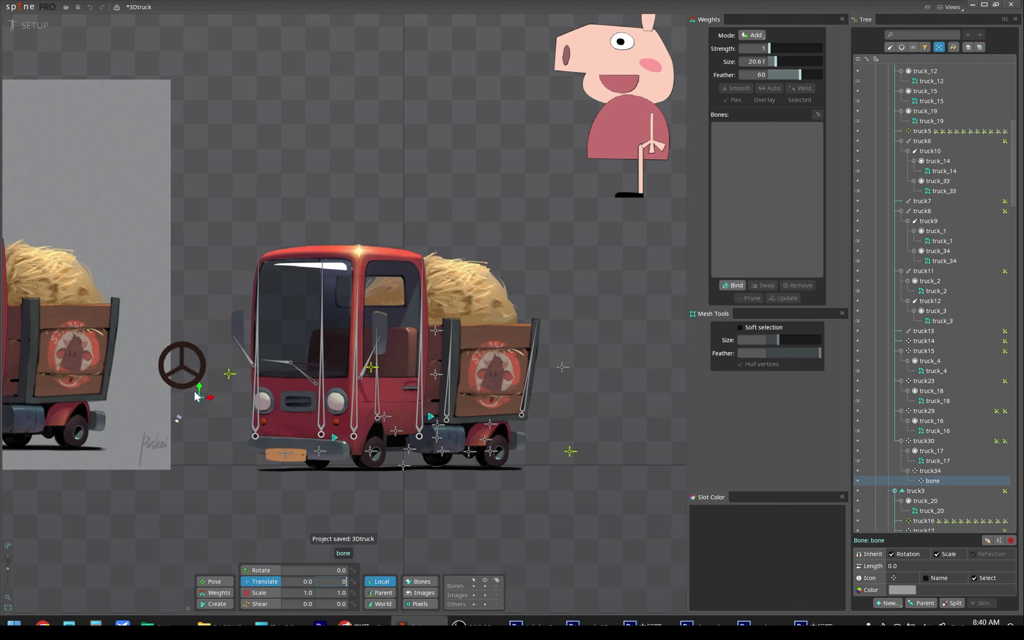
click(182, 365)
click(918, 104)
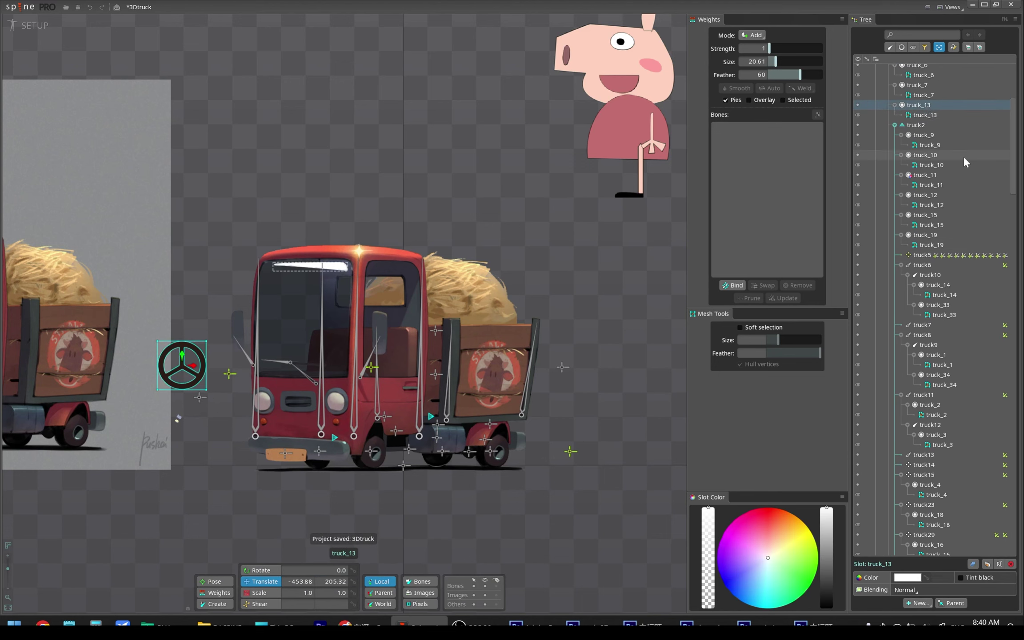
Reparent the truck_13 steering wheel slot to bone and zero its X and Y offsets.
mouse_move(1013, 138)
mouse_down()
mouse_move(1012, 216)
mouse_move(1002, 224)
mouse_up()
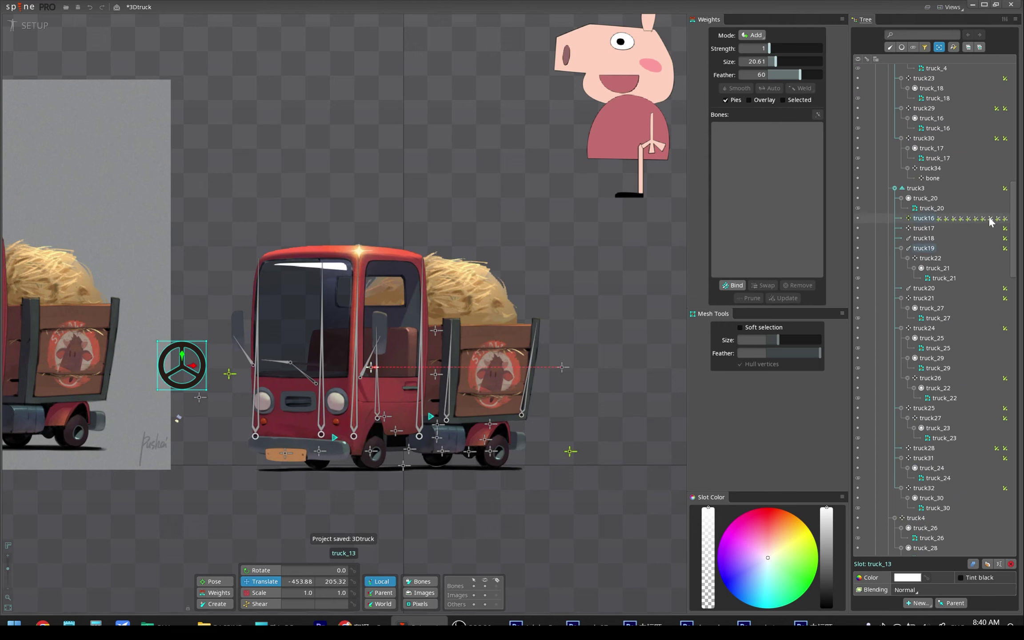
key(p)
click(936, 180)
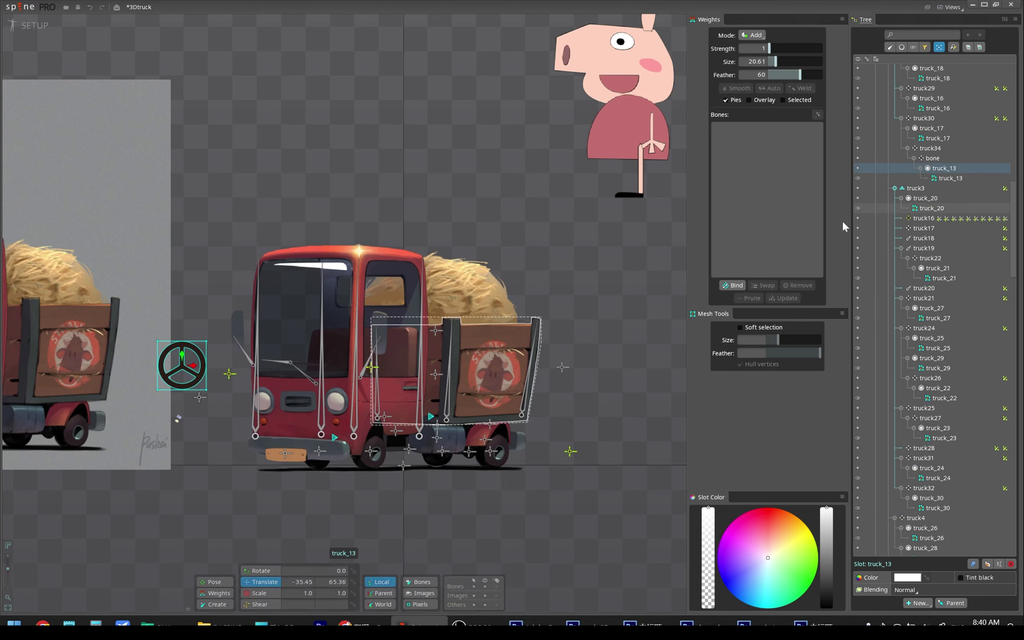
text(0)
key(Tab)
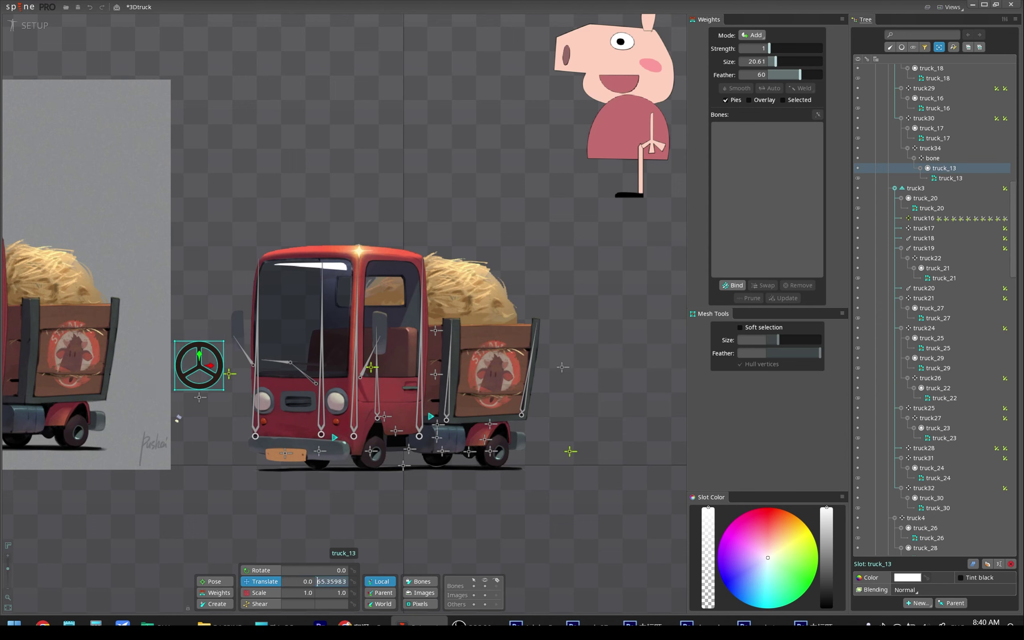
text(0)
key(Return)
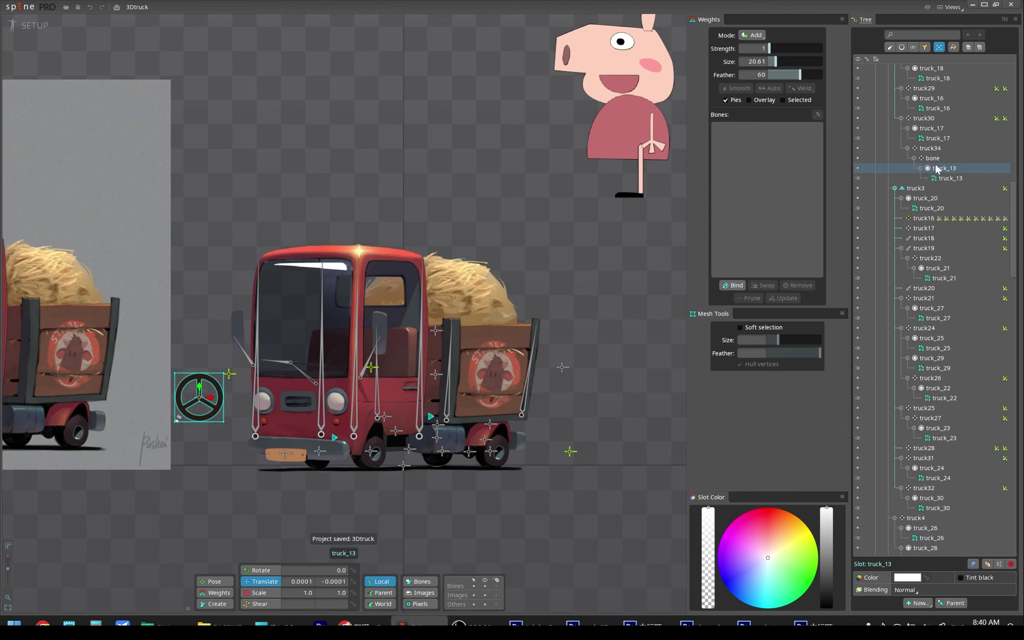
Undo the stray wheel moves, nudge truck34 into the cab, and save.
click(929, 148)
drag(677, 445, 702, 272)
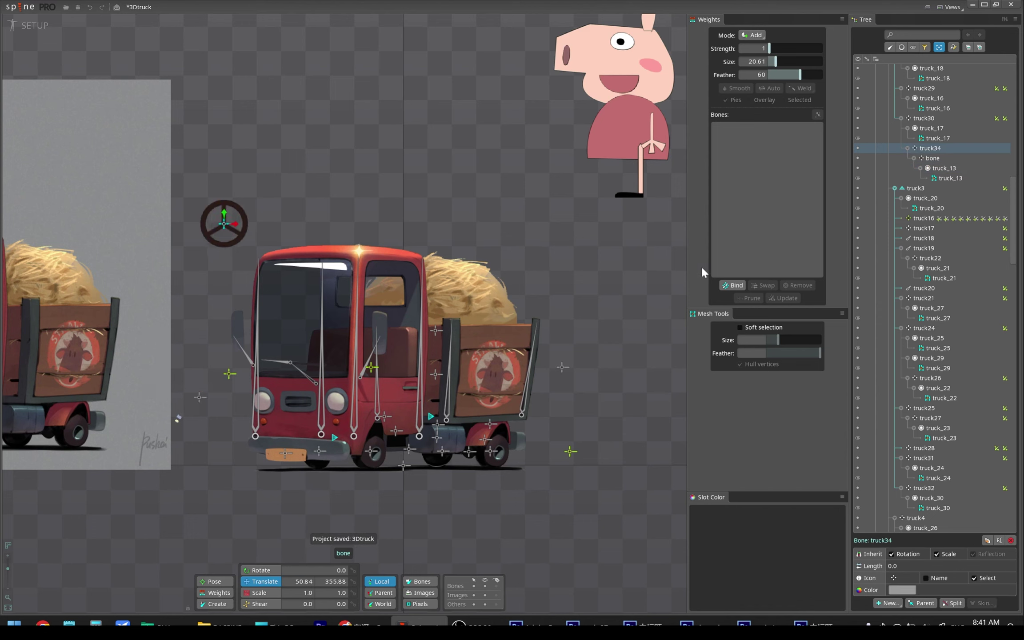
click(932, 158)
mouse_move(611, 289)
mouse_down()
mouse_move(636, 267)
mouse_move(615, 282)
mouse_up()
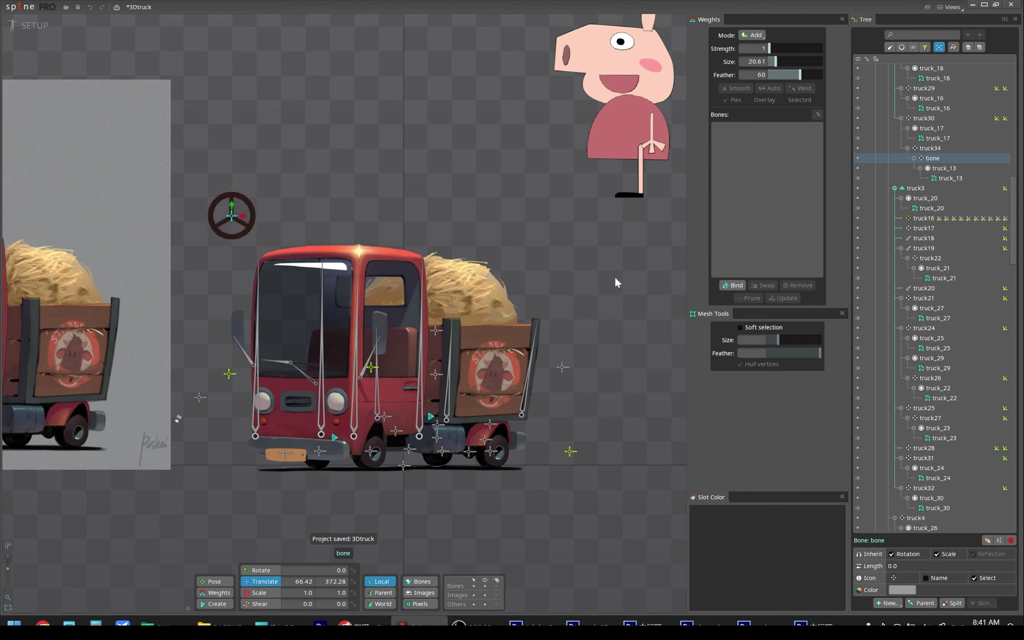
key(ctrl+z)
key(ctrl+z)
key(ctrl+z)
key(ctrl+z)
key(ctrl+s)
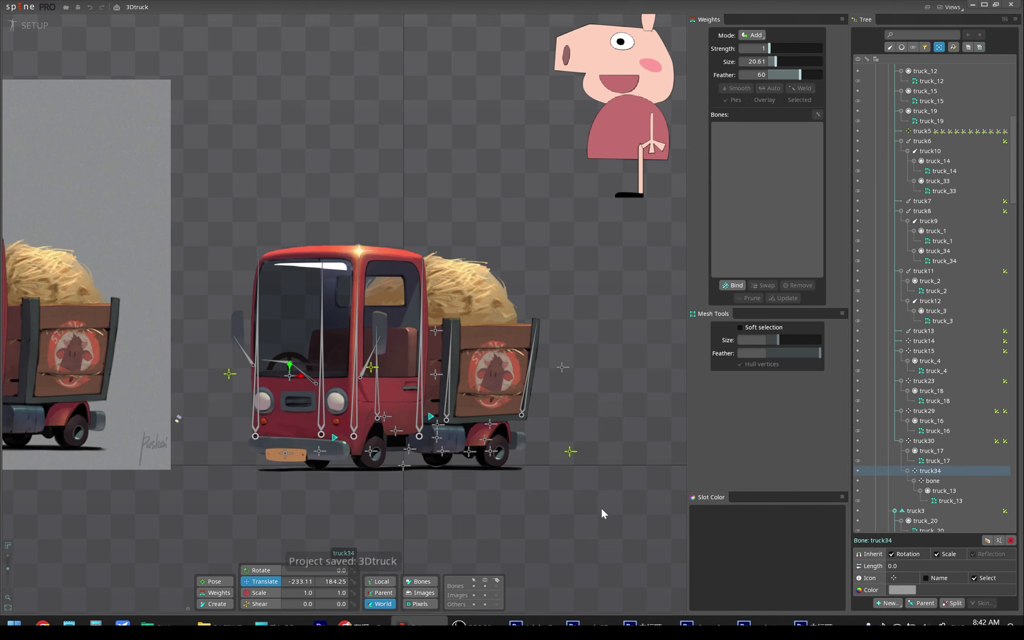
drag(601, 510, 602, 508)
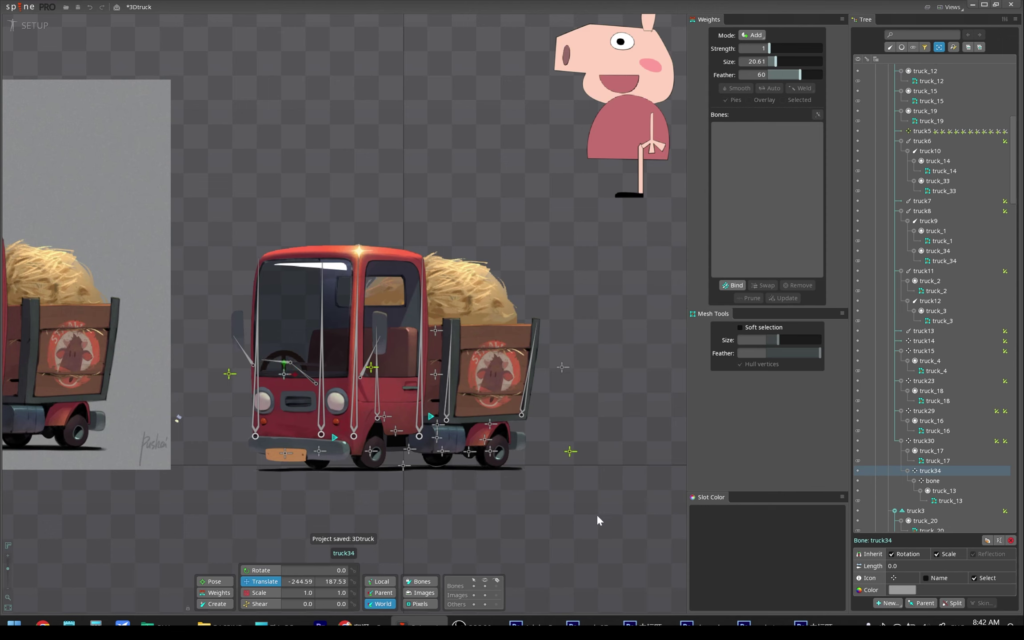
key(ctrl+s)
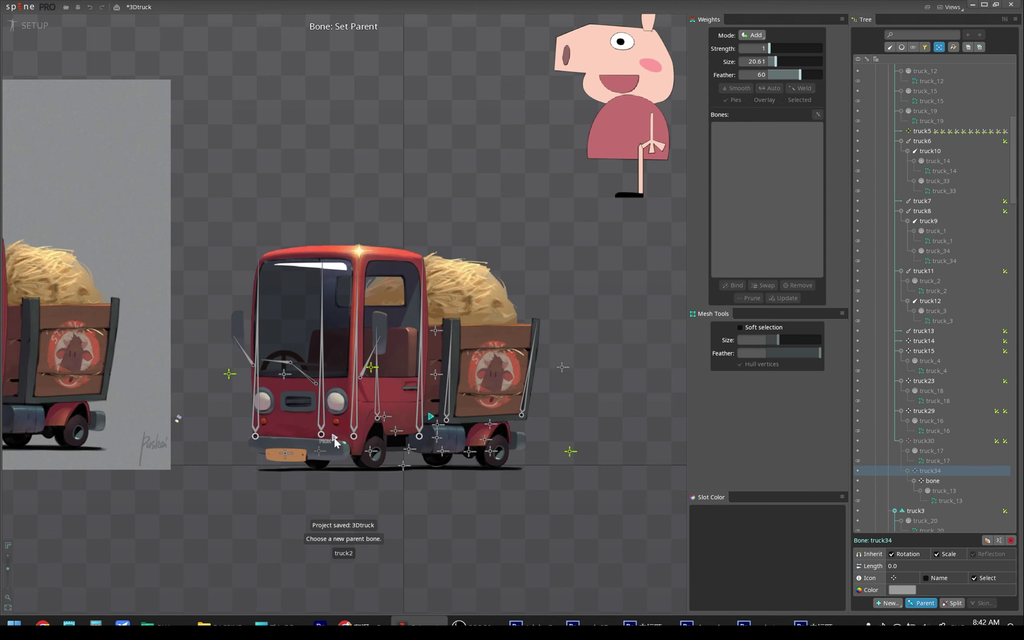
Test-pose the cab and truck, then undo the pose.
drag(334, 437, 344, 403)
mouse_move(237, 337)
mouse_down()
mouse_move(229, 373)
mouse_move(425, 380)
mouse_up()
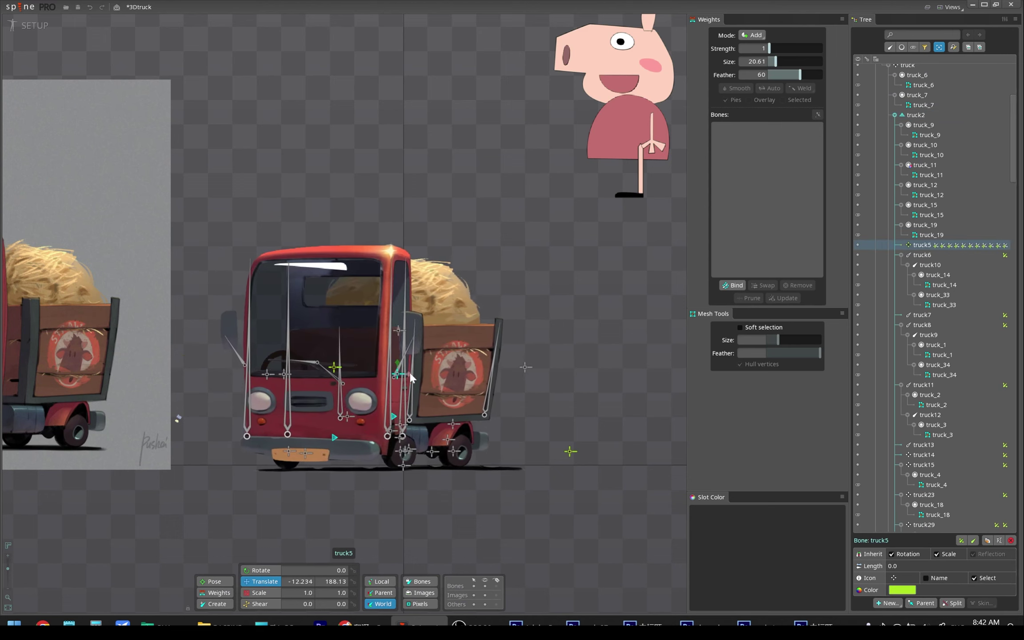
key(ctrl+z)
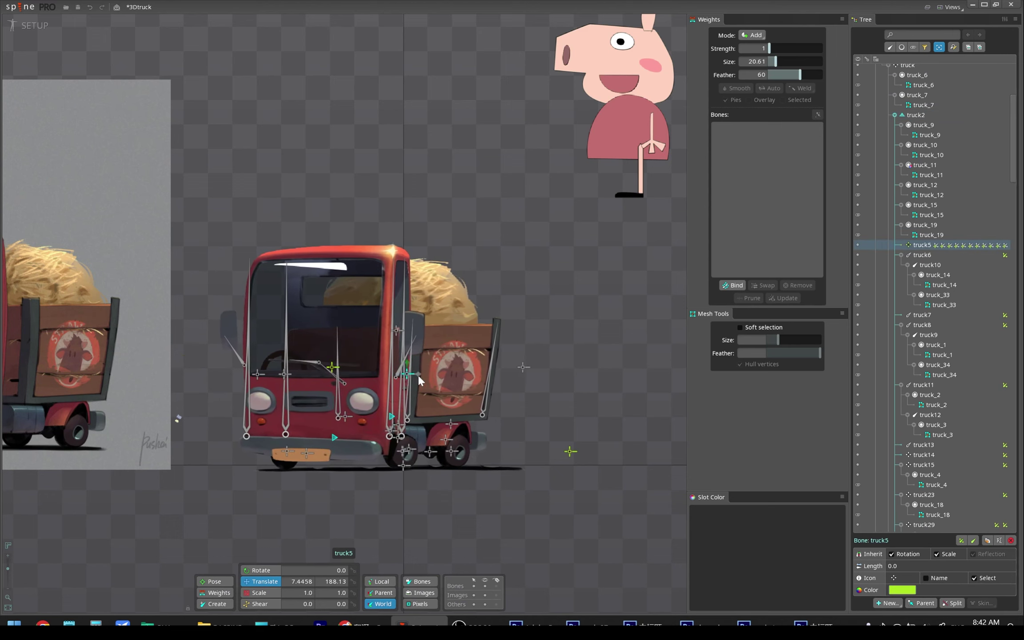
Add transform constraint steeringWheel making truck34 follow target truck5.
click(288, 374)
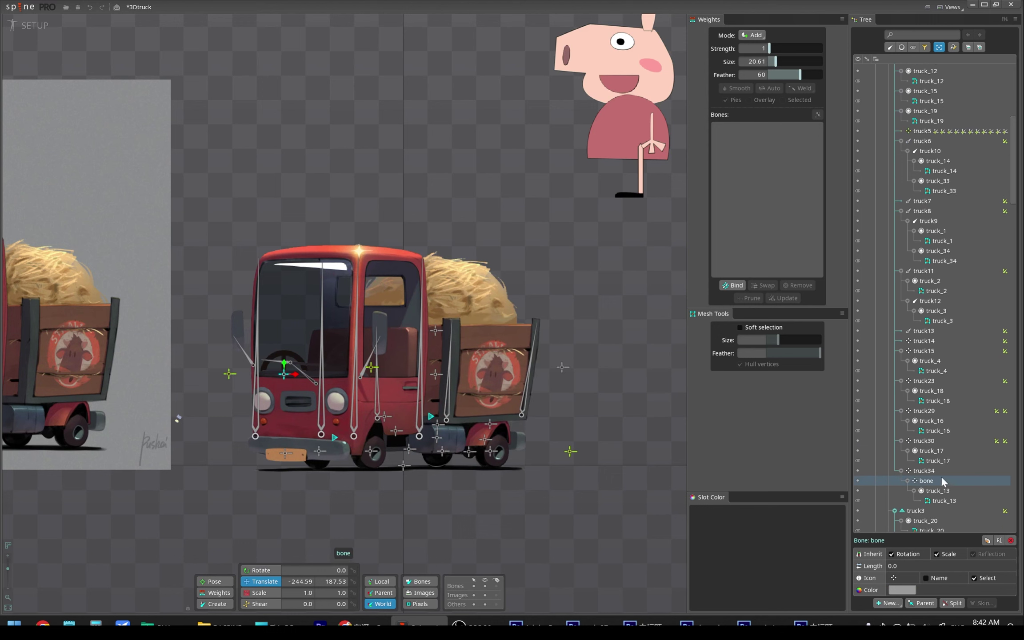
click(888, 602)
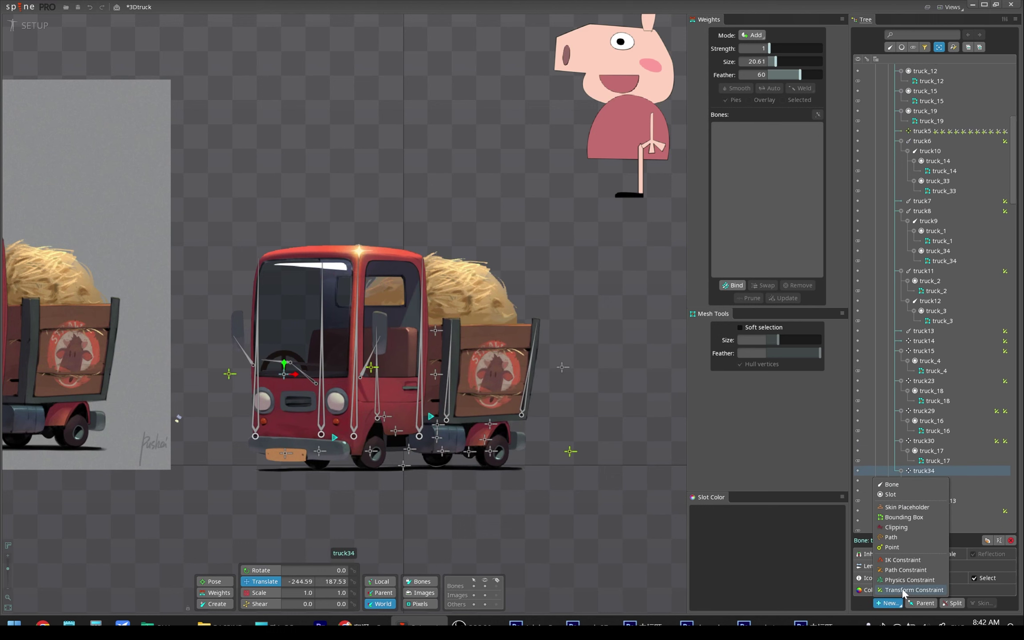
click(893, 533)
click(228, 374)
text(steeringWheel)
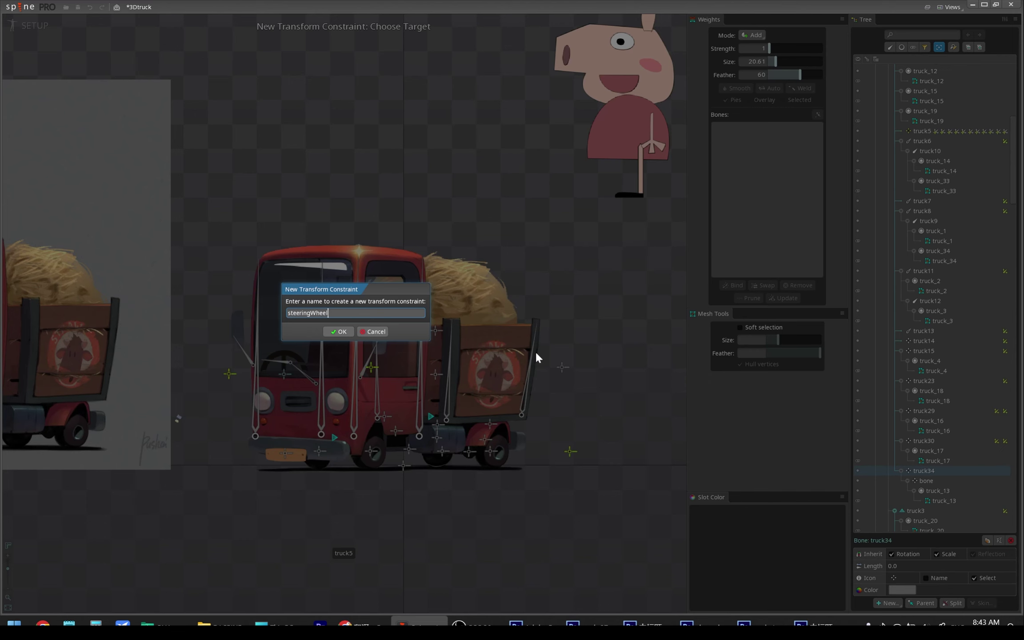
key(Return)
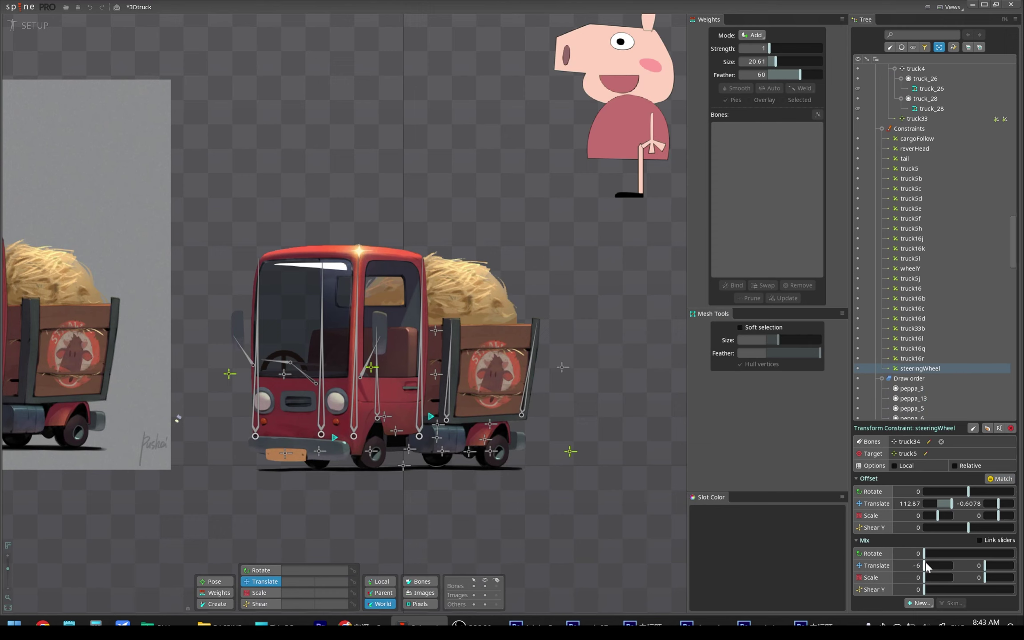
Turn the truck to test the wheel and inspect truck29's truck5j constraint (translate mix 6).
mouse_move(310, 407)
mouse_down()
mouse_move(305, 383)
mouse_move(296, 402)
mouse_move(400, 463)
mouse_up()
key(ctrl+s)
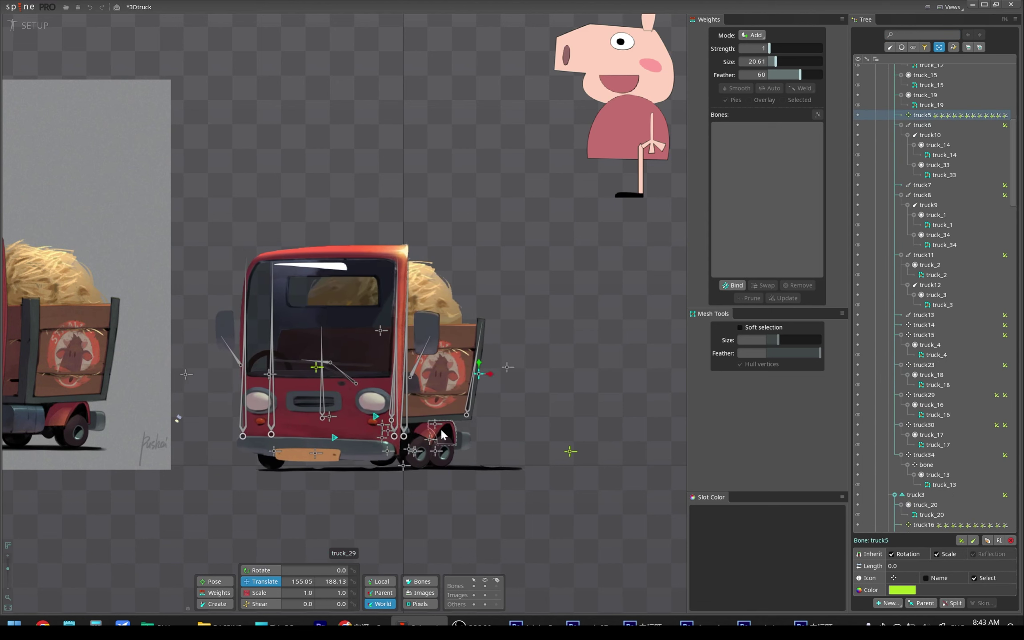
key(ctrl+s)
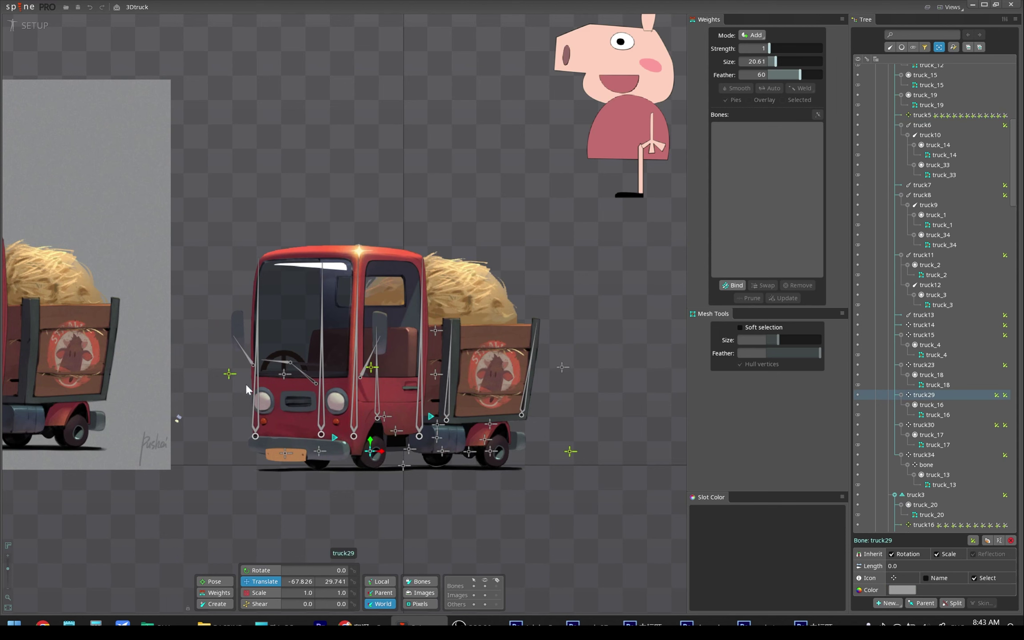
mouse_move(244, 384)
mouse_down()
mouse_move(395, 380)
mouse_move(246, 386)
mouse_up()
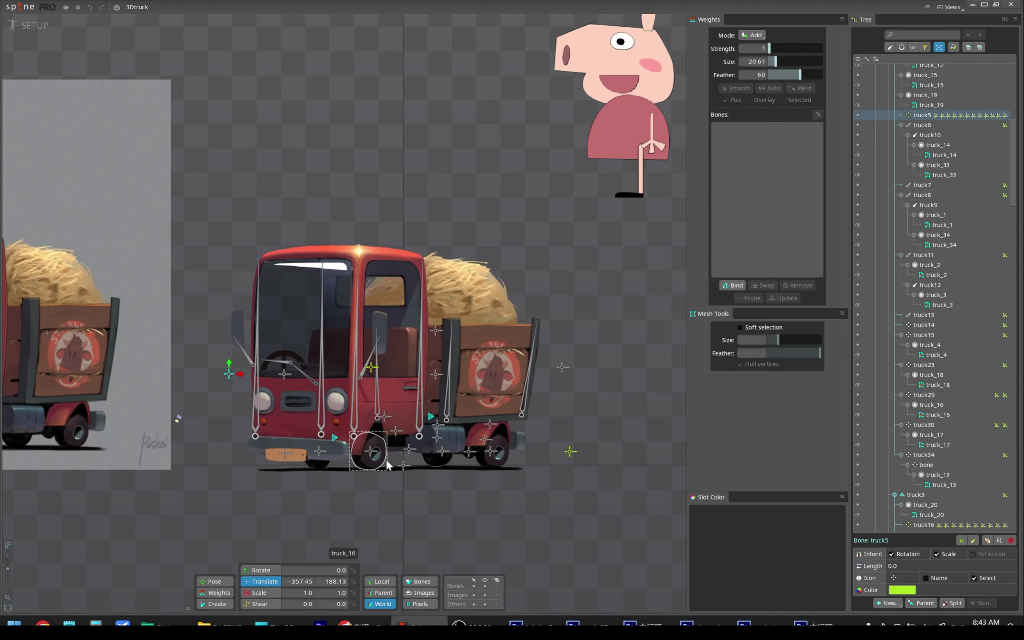
click(370, 451)
key(ctrl+s)
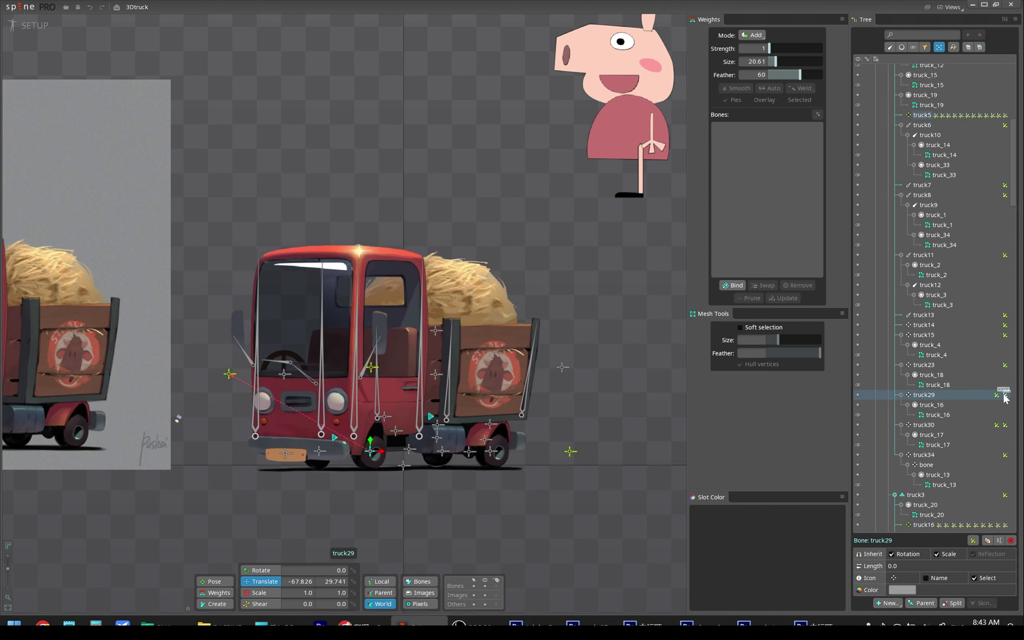
click(1003, 397)
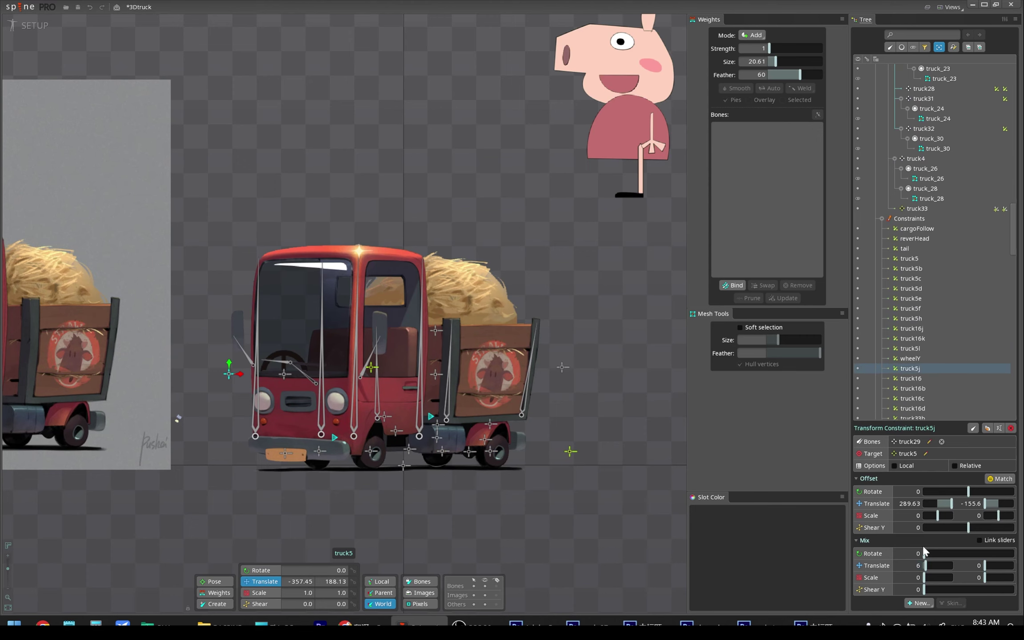
Turn the truck again to compare behaviour, save, and return it to rest pose.
drag(252, 368, 304, 367)
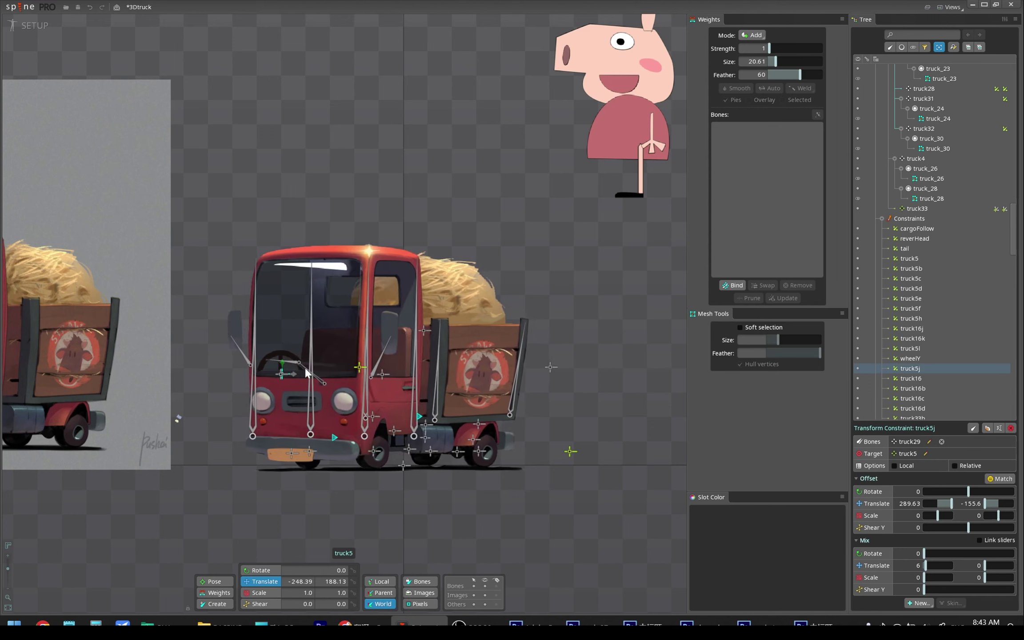
click(370, 451)
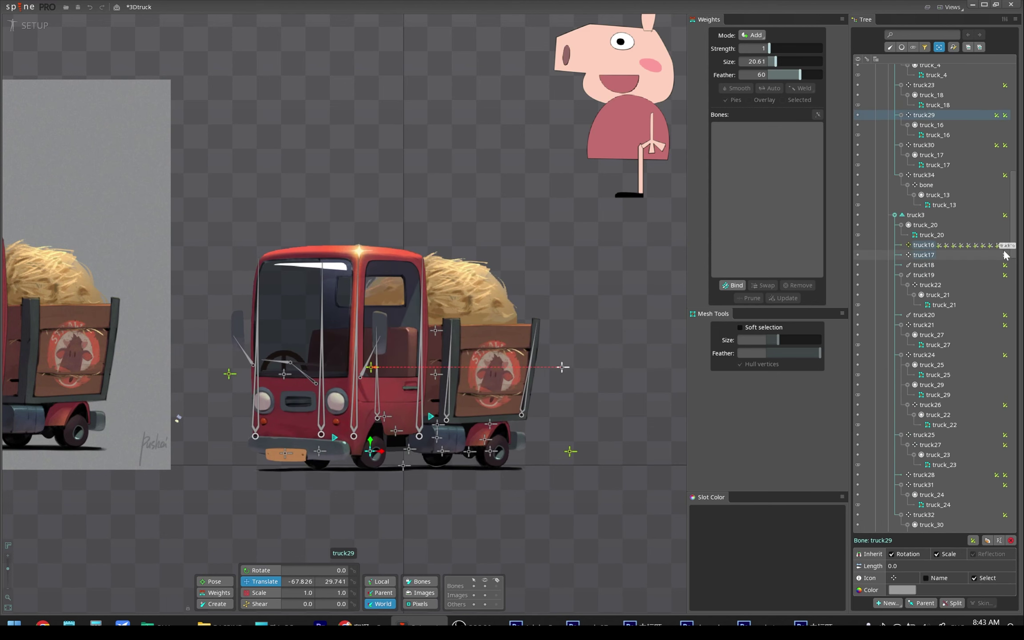
key(ctrl+z)
key(ctrl+z)
key(ctrl+s)
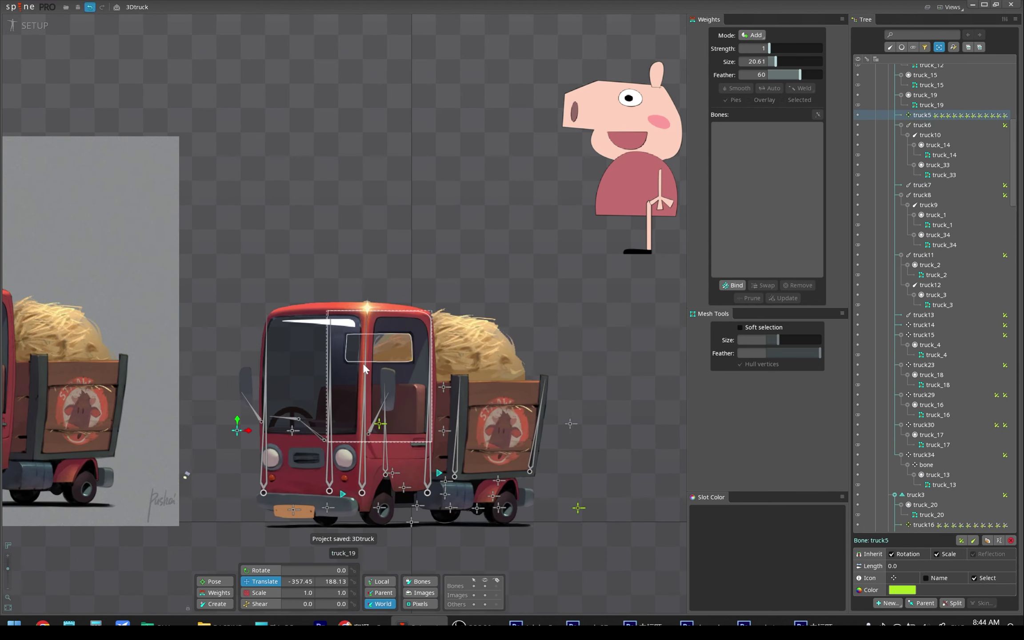
drag(237, 430, 410, 430)
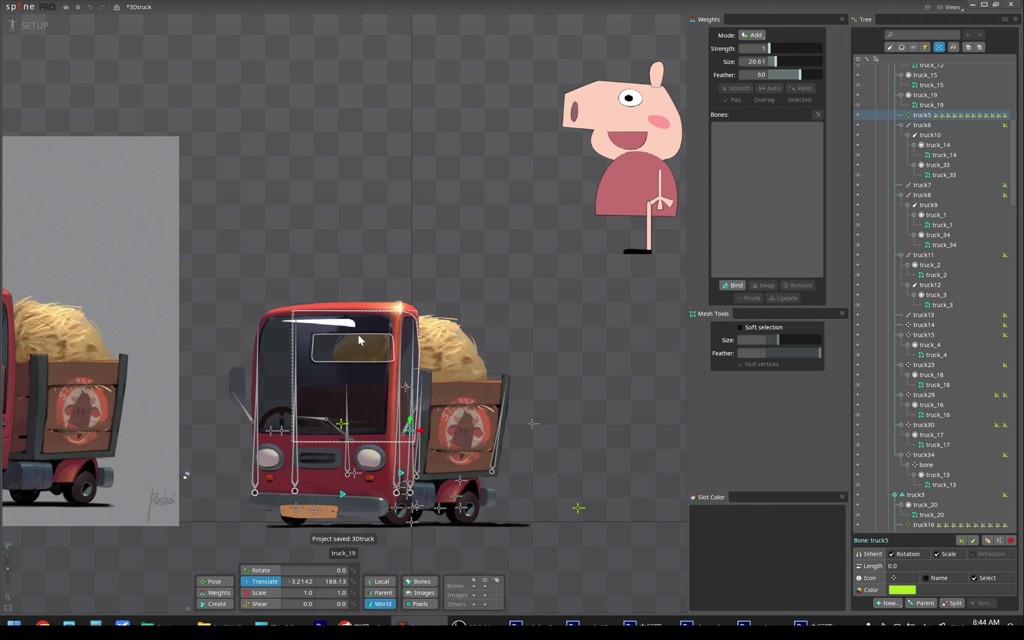
mouse_move(359, 356)
mouse_down()
mouse_move(325, 437)
mouse_move(337, 367)
mouse_up()
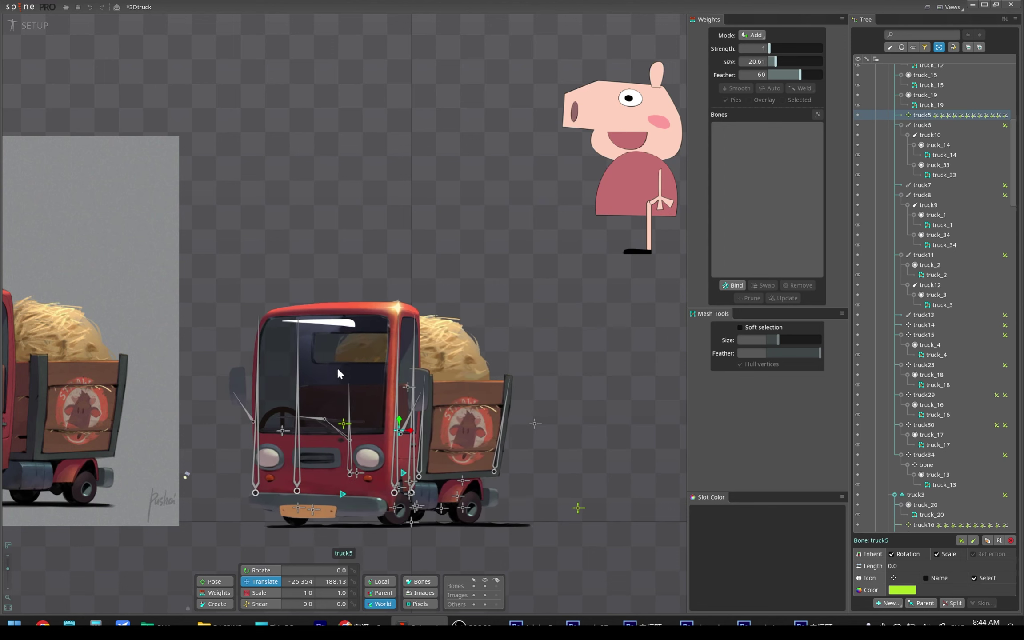
key(ctrl+z)
Draw new bones truck35 on the windshield and truck36 on the door window.
key(c)
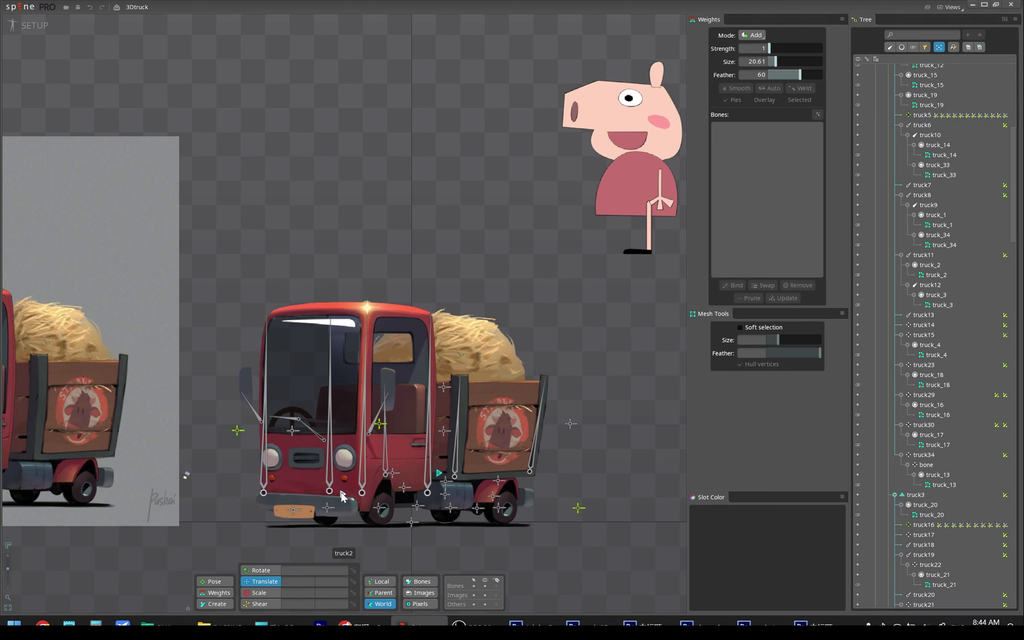
click(374, 263)
key(v)
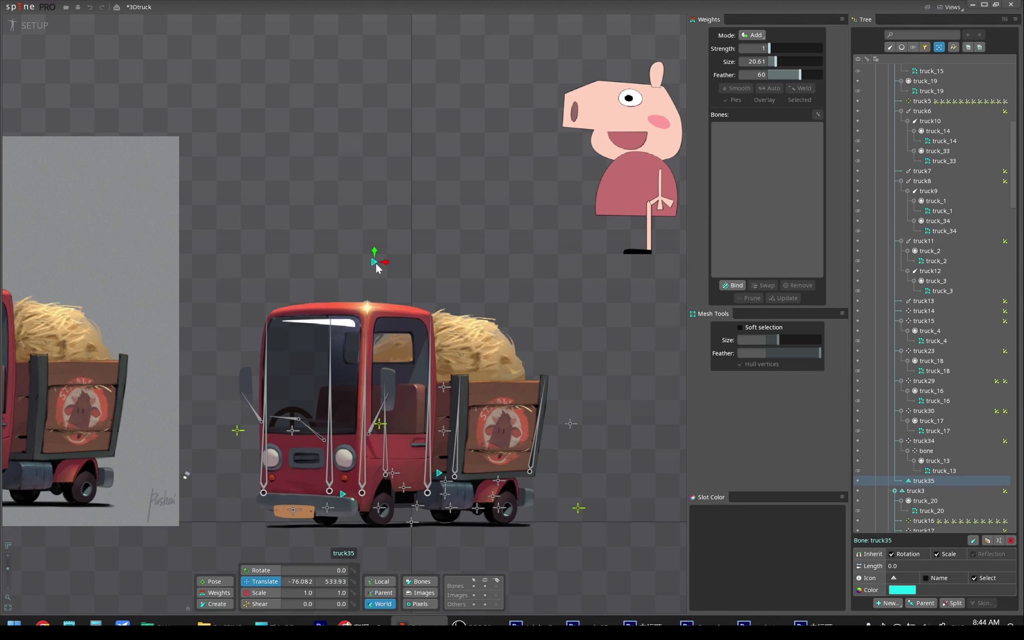
key(ctrl+z)
key(ctrl+z)
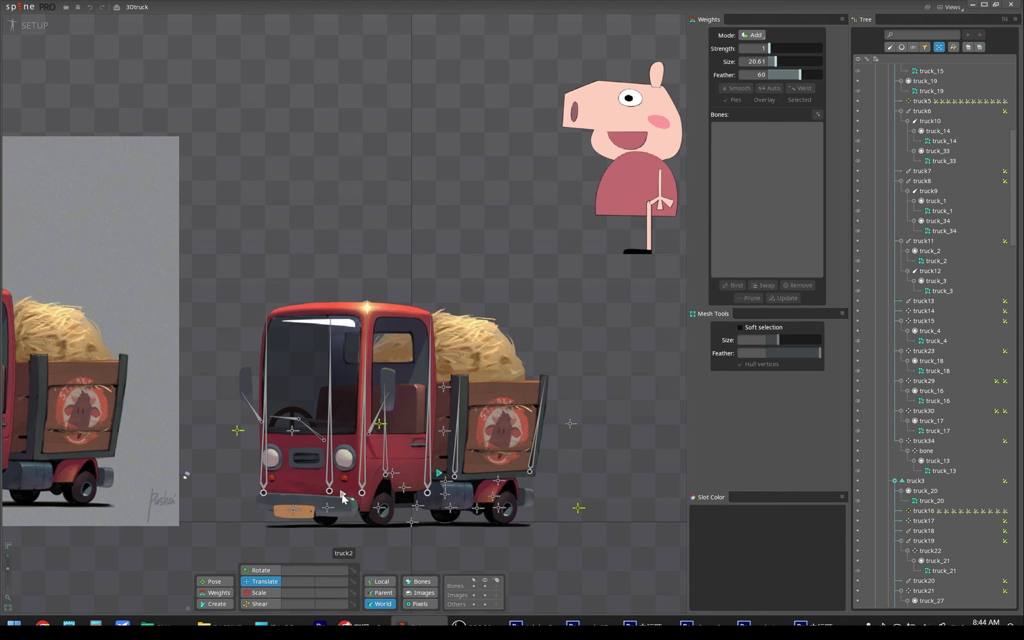
key(c)
drag(342, 360, 344, 331)
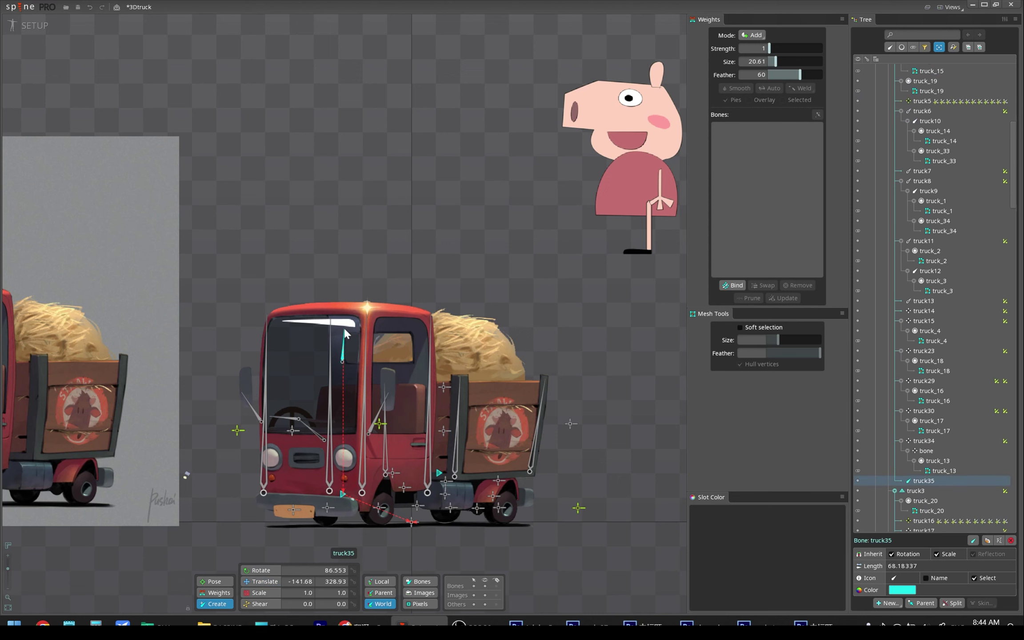
click(354, 358)
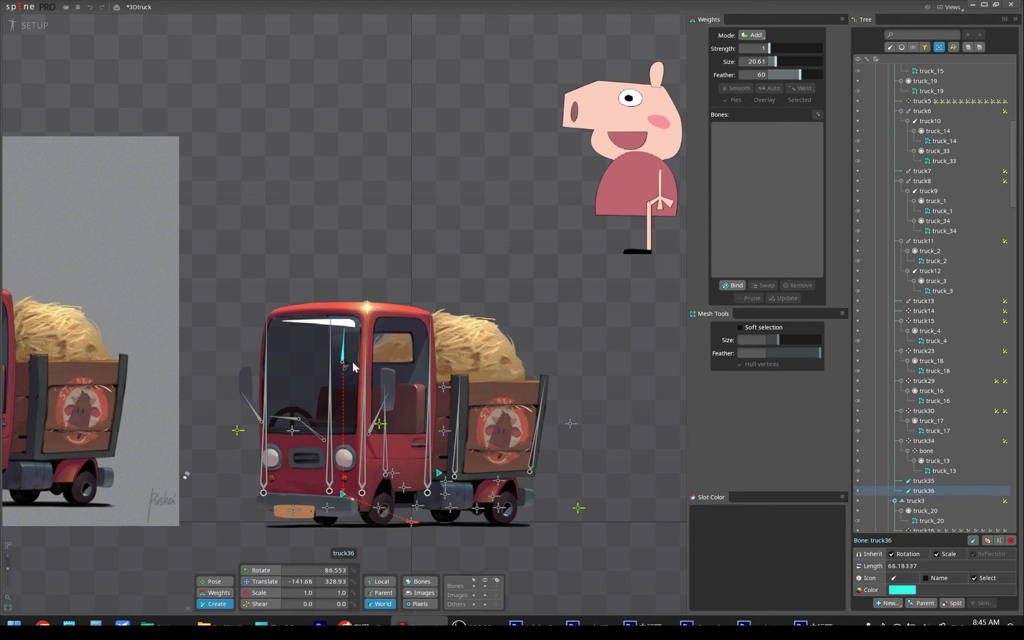
key(v)
drag(352, 365, 392, 362)
key(c)
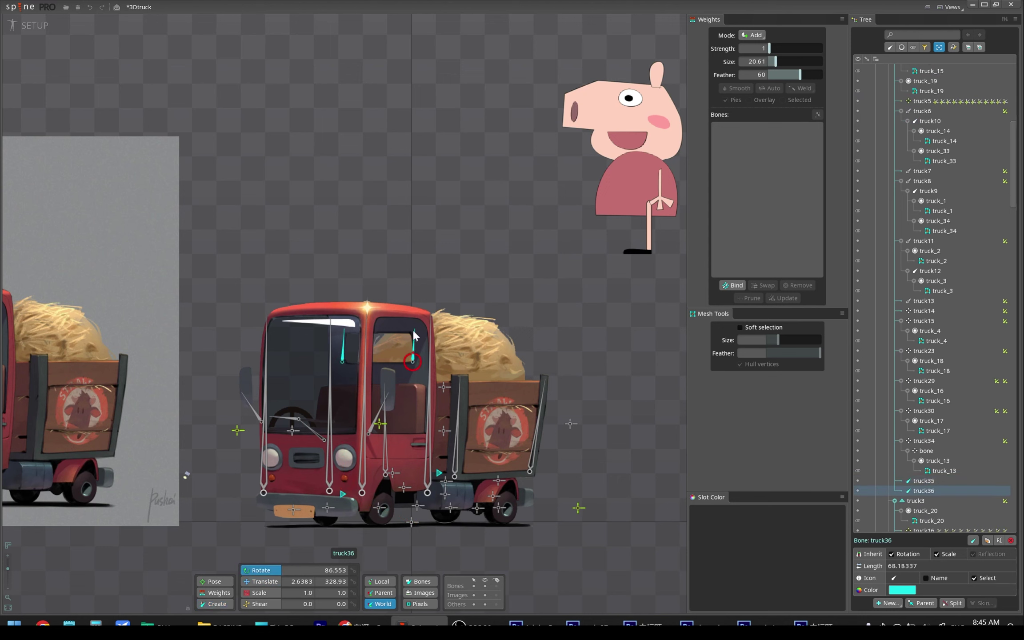
key(v)
key(c)
Bind truck35 and truck36 to back window mesh truck_19, save, and exit Weights mode.
click(405, 367)
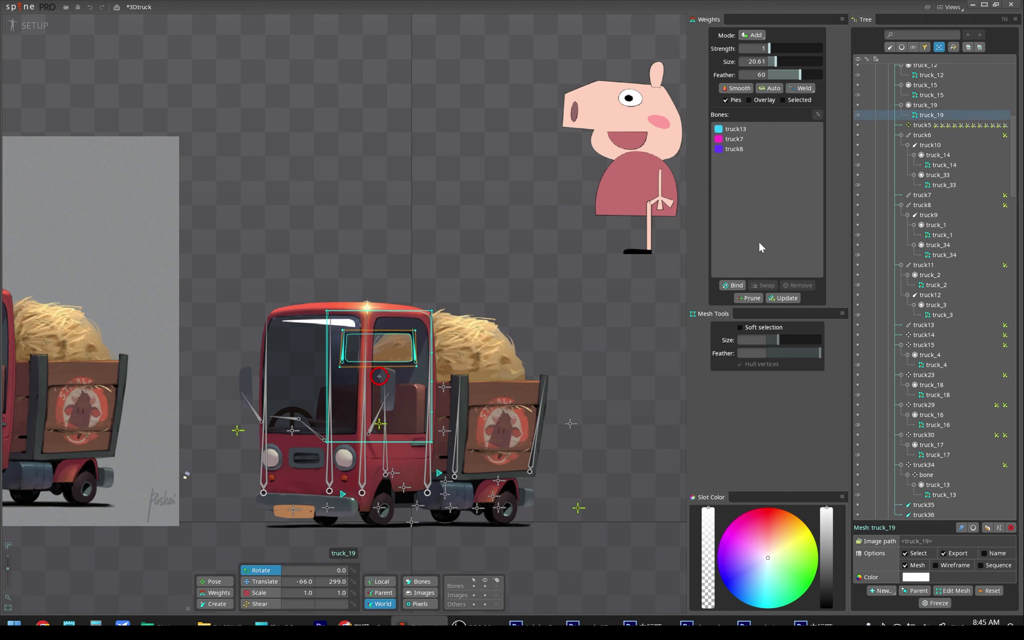
scroll(324, 377, up, 3)
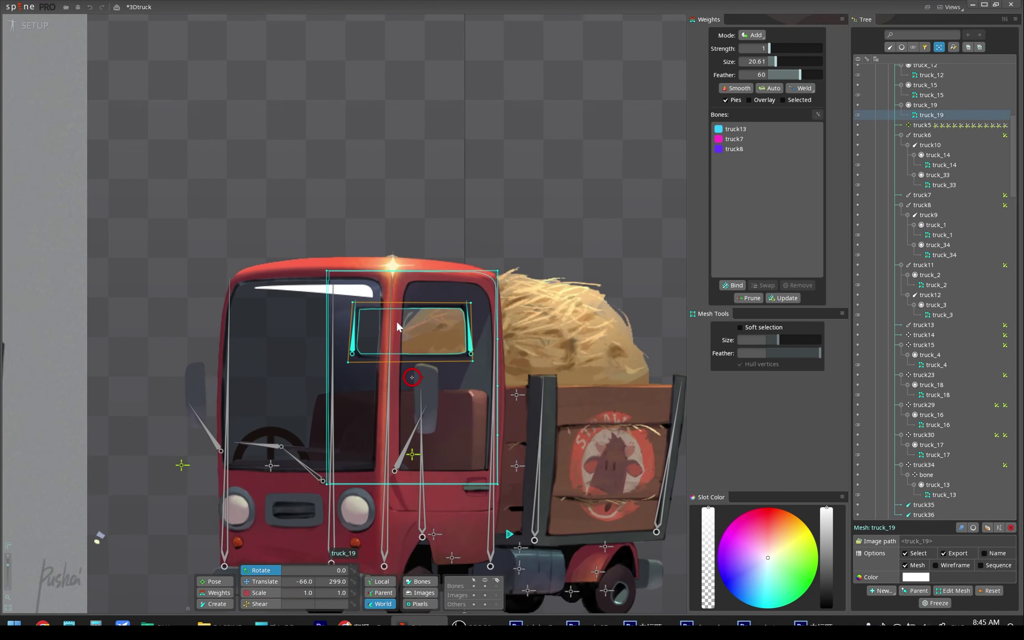
click(732, 285)
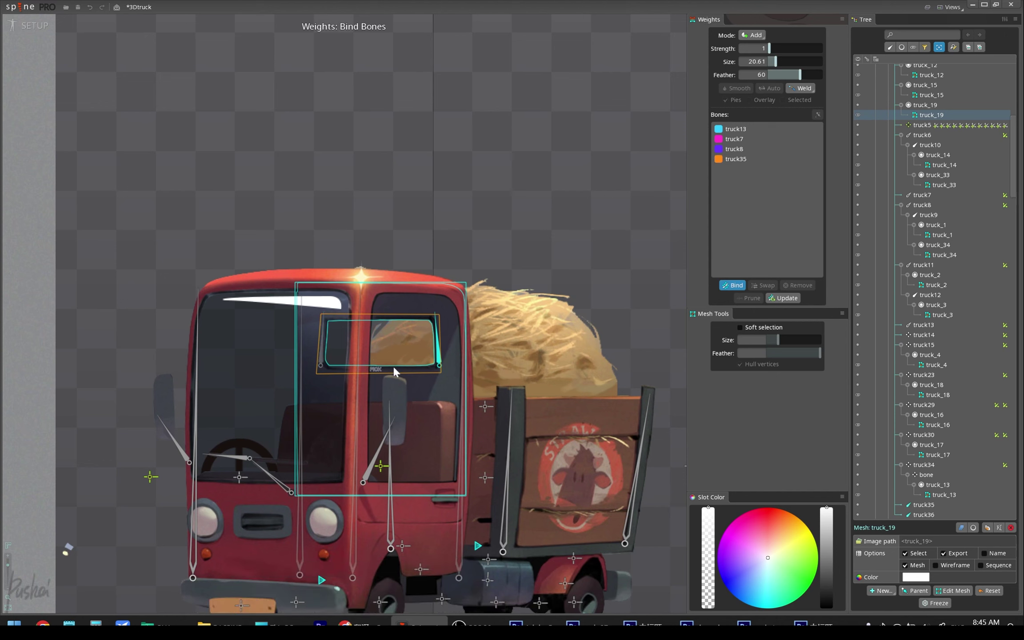
key(Return)
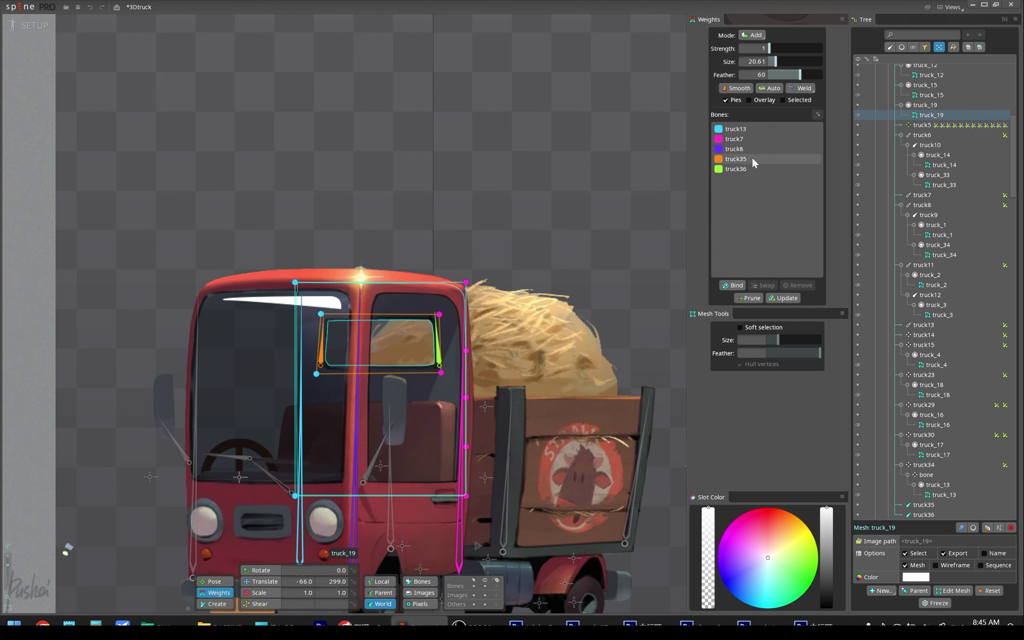
key(ctrl+s)
key(Escape)
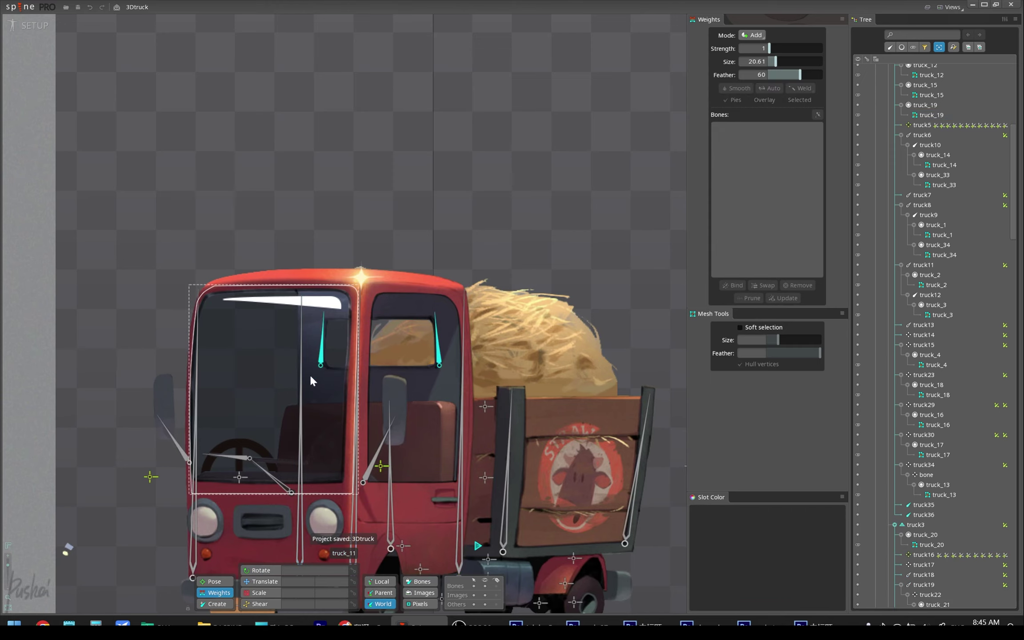
Create transform constraint truck5u making truck35 follow truck5, with offsets matched to the current pose.
click(215, 388)
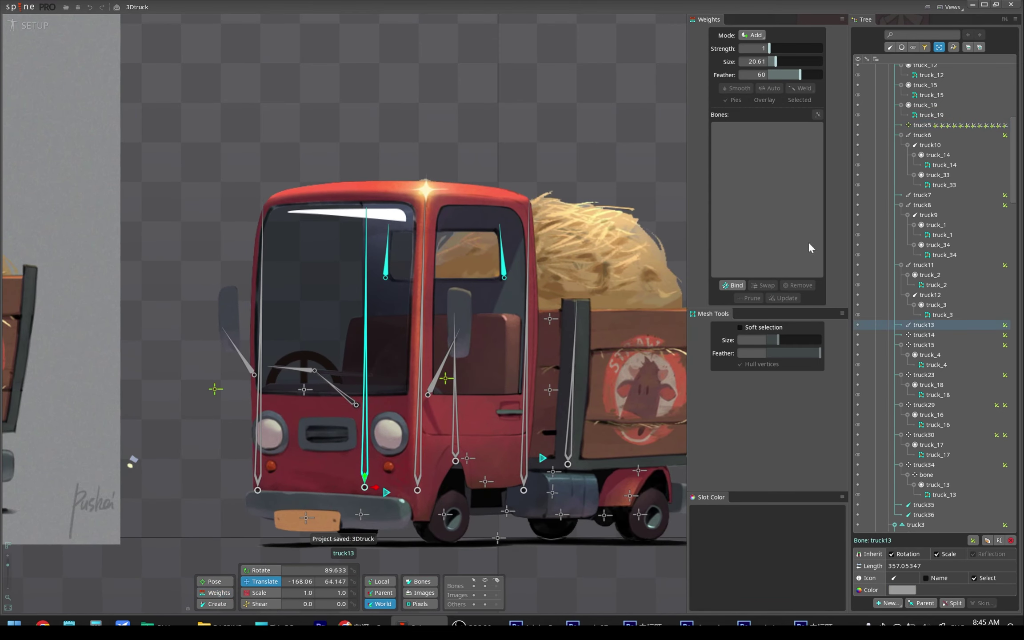
click(1004, 325)
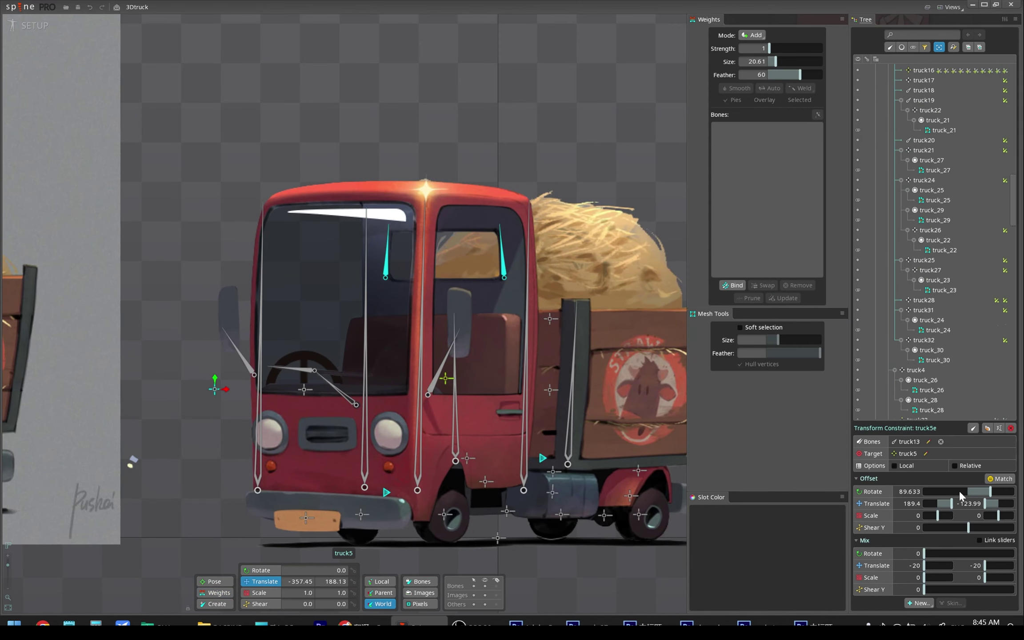
click(386, 263)
click(887, 602)
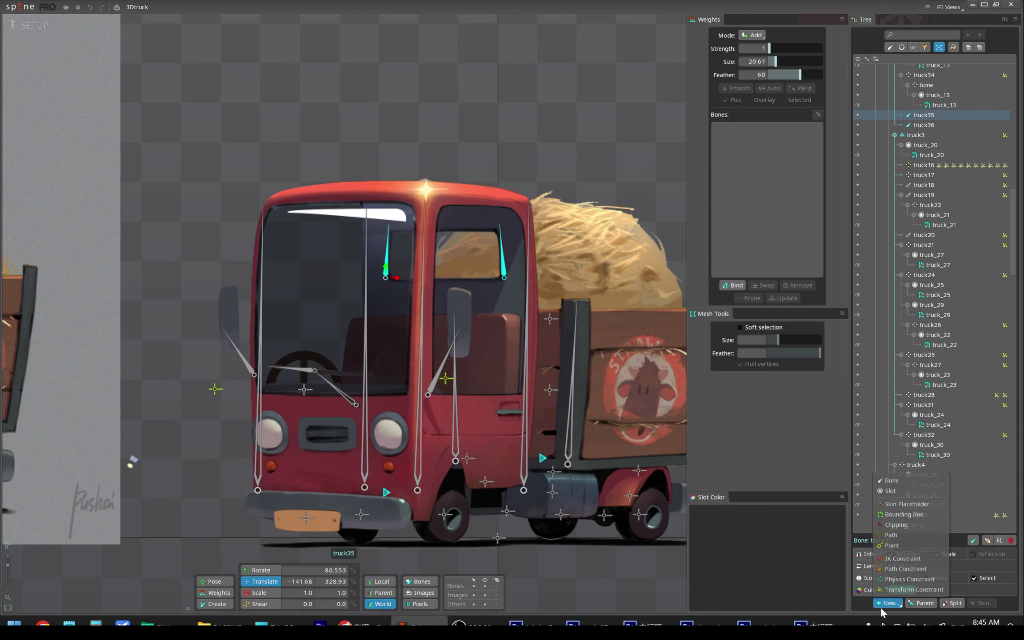
click(902, 517)
click(216, 390)
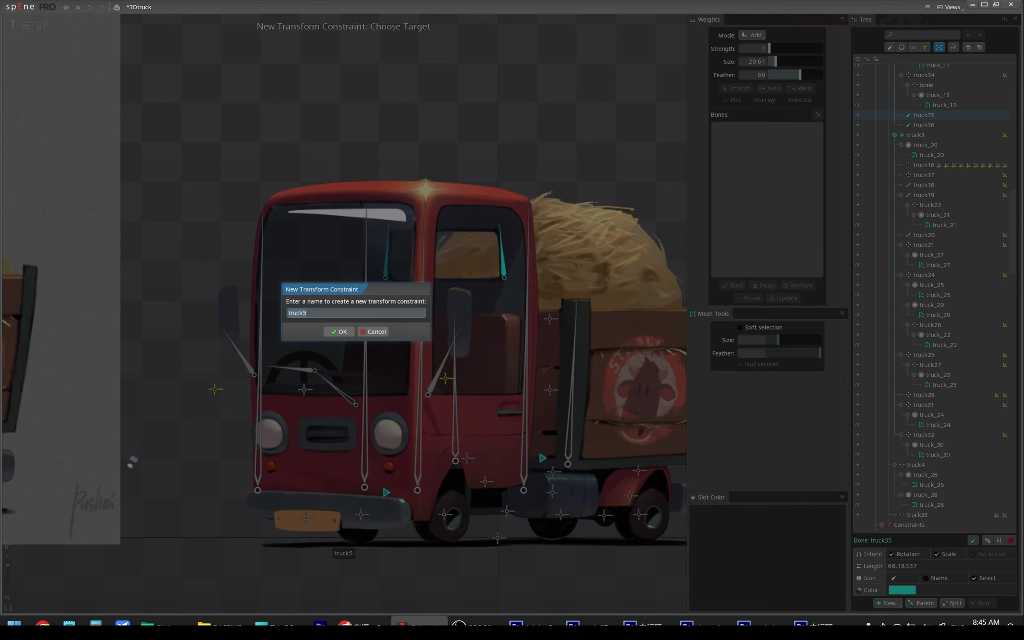
key(Return)
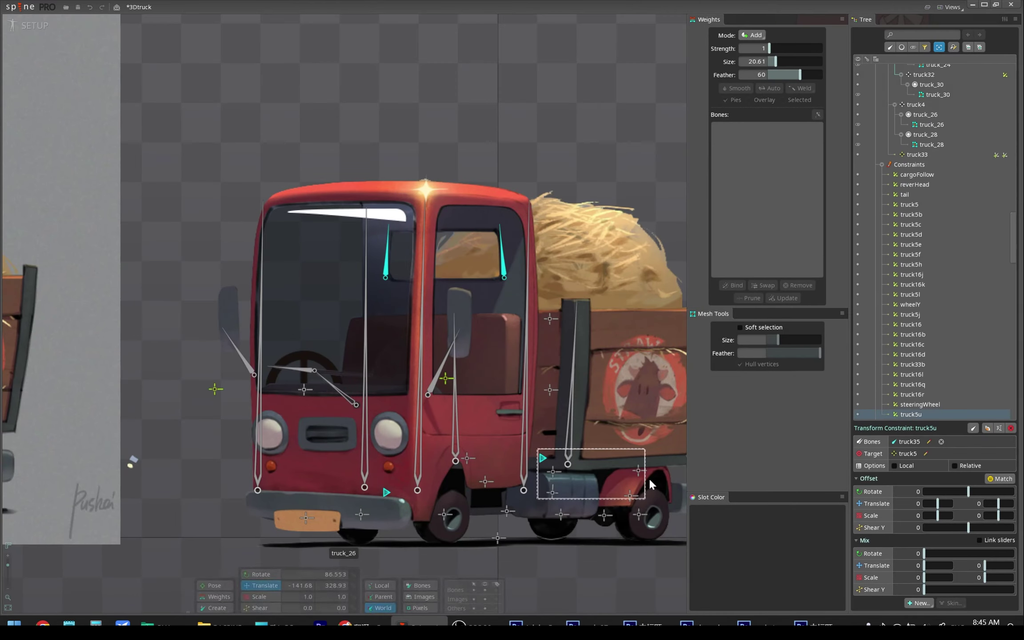
click(1000, 479)
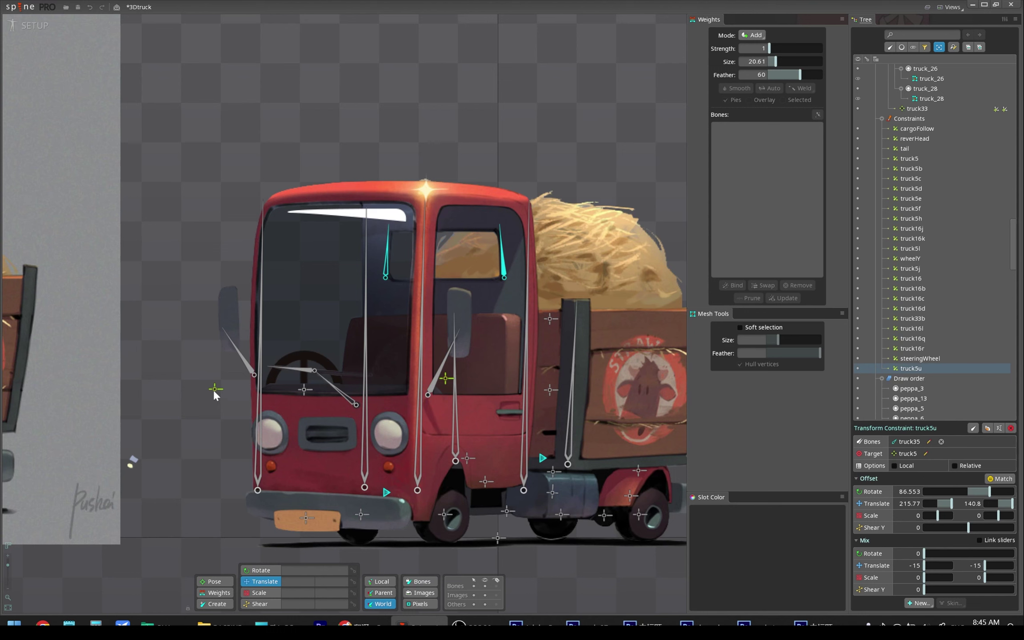
Test-move truck5, then set truck5u's translate mix to about -13 and -10, saving.
mouse_move(215, 390)
mouse_down()
mouse_move(420, 390)
mouse_move(341, 402)
mouse_move(216, 389)
mouse_up()
click(337, 311)
scroll(882, 189, down, 4)
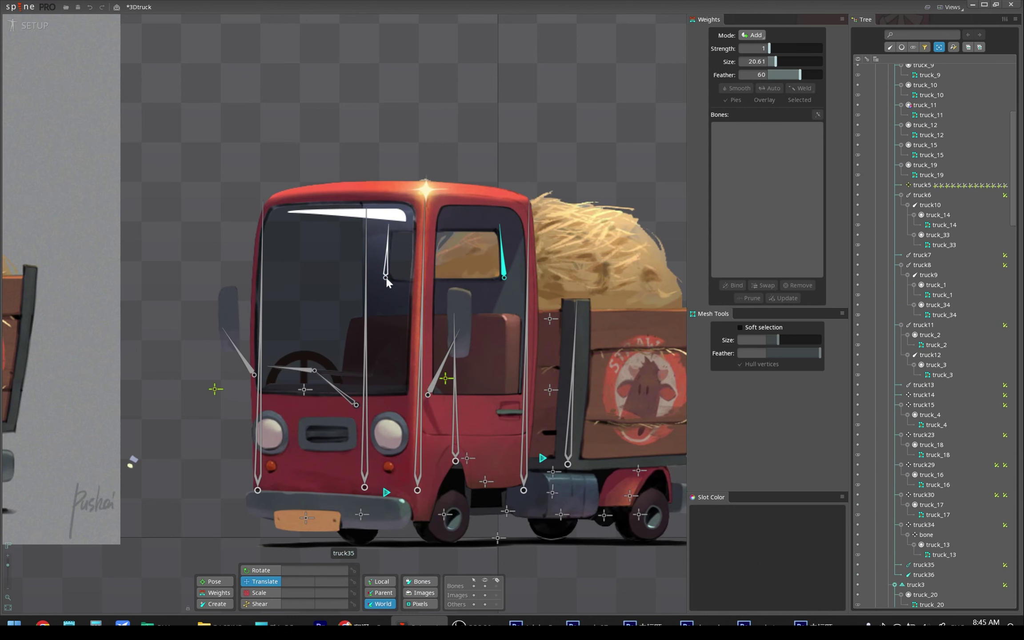
click(1005, 479)
click(1005, 480)
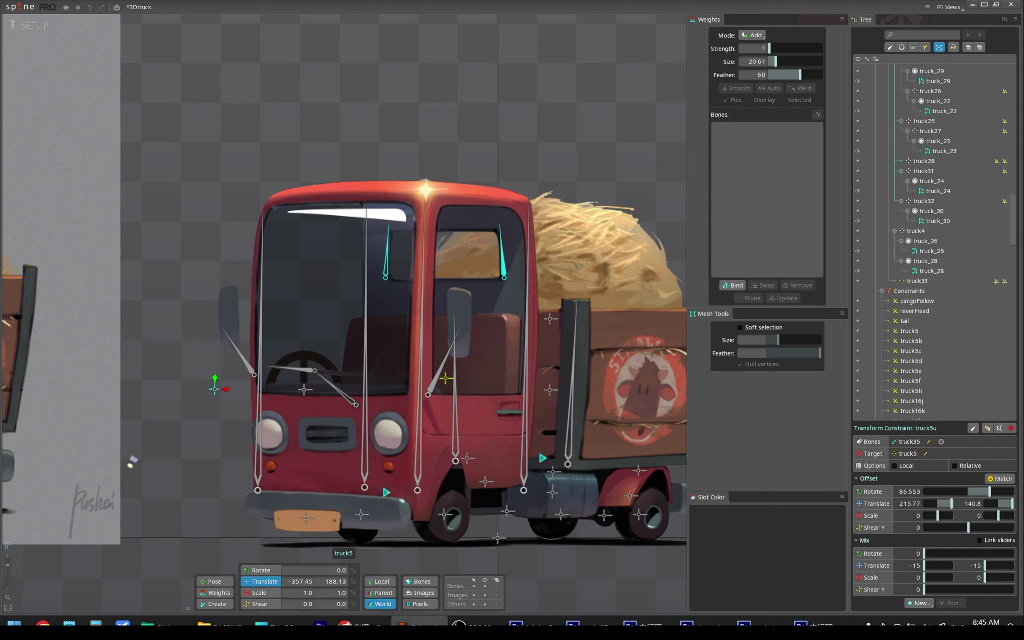
text(0)
key(Tab)
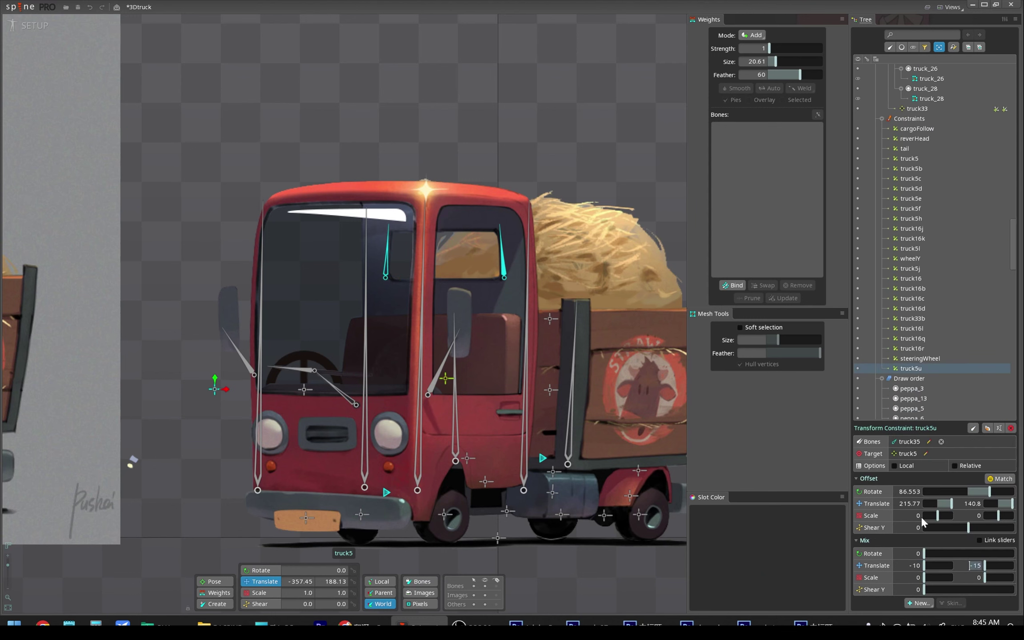
text(-1)
key(ctrl+s)
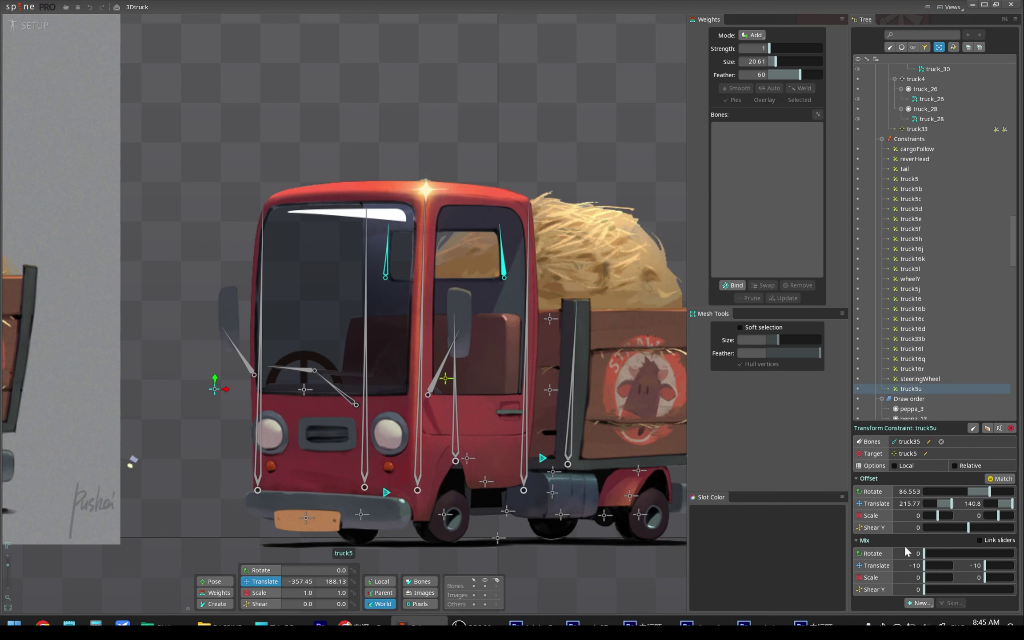
text(13)
key(Tab)
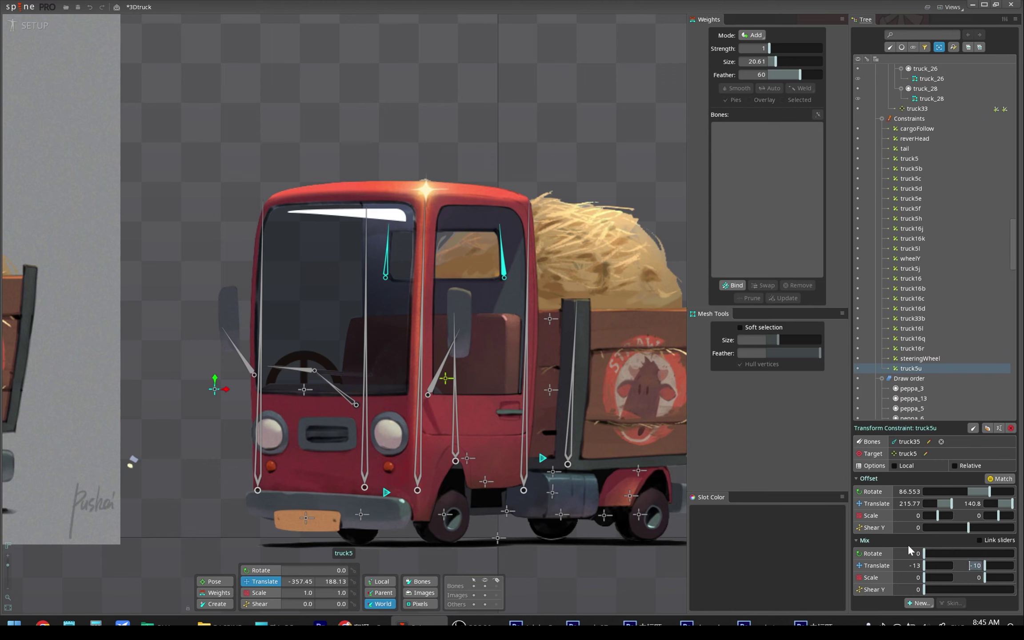
text(-1)
Add constraint truck5o making truck36 follow truck5, match offsets, set negative translate mix, save.
click(504, 268)
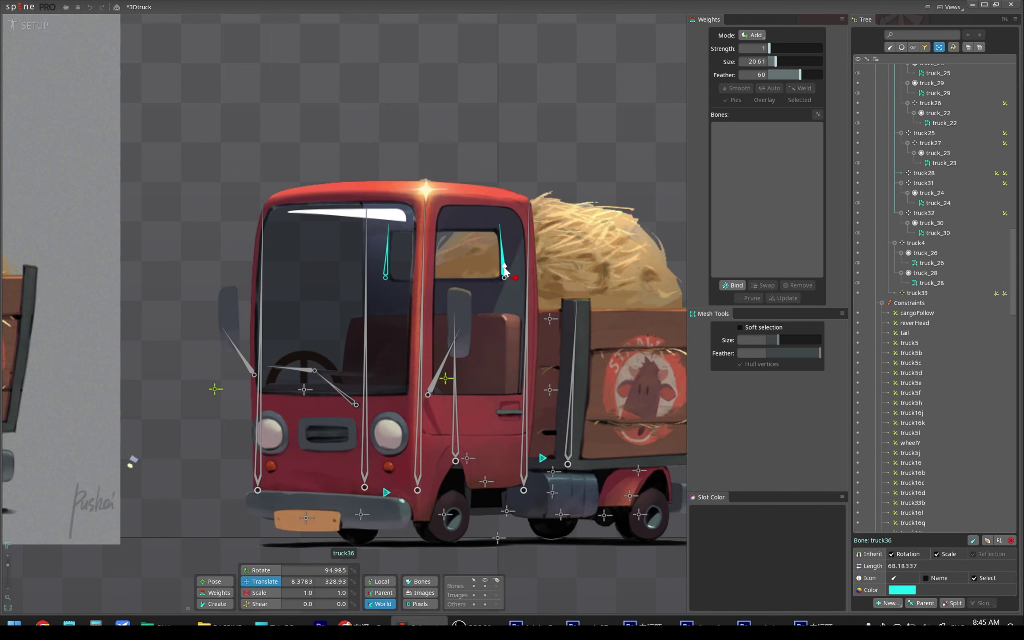
click(891, 603)
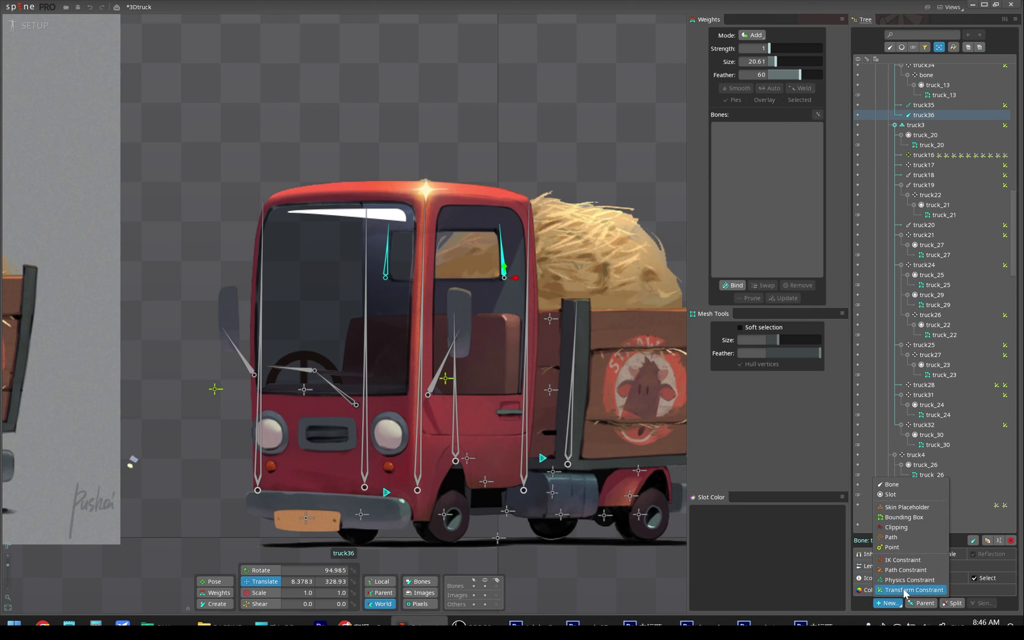
click(261, 408)
text(o)
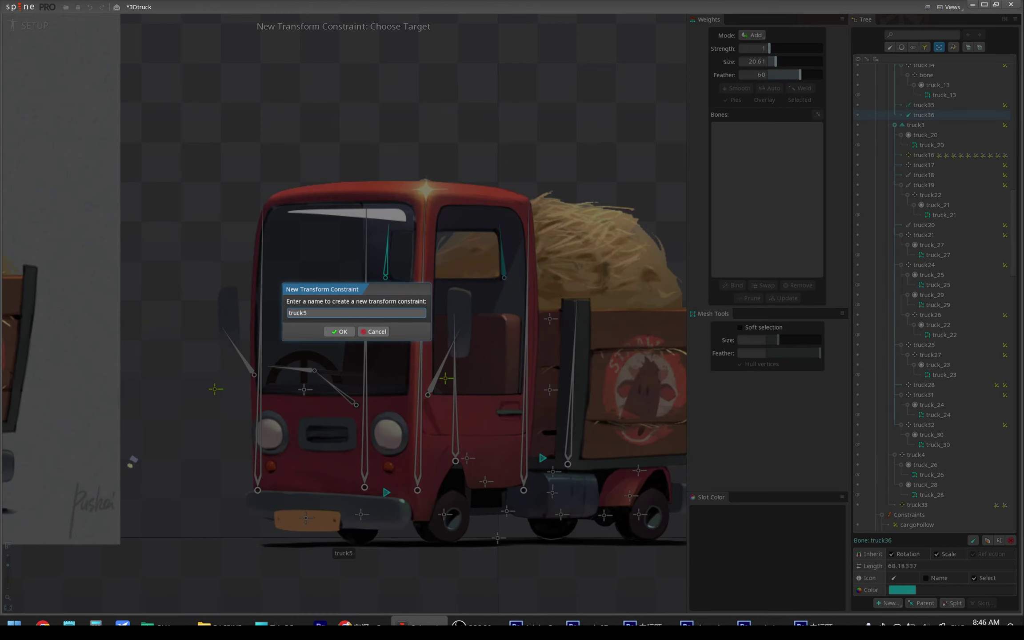
click(342, 331)
click(1000, 479)
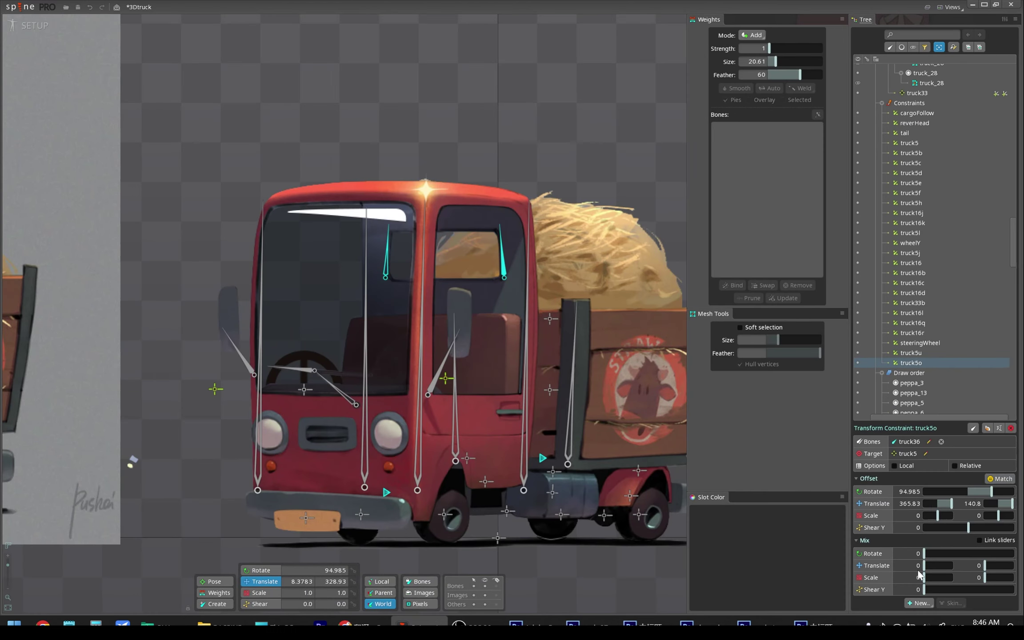
click(917, 566)
text(-10-1)
key(ctrl+s)
Weight the left vertices of the truck_19 back-window mesh fully to truck35.
drag(215, 389, 426, 391)
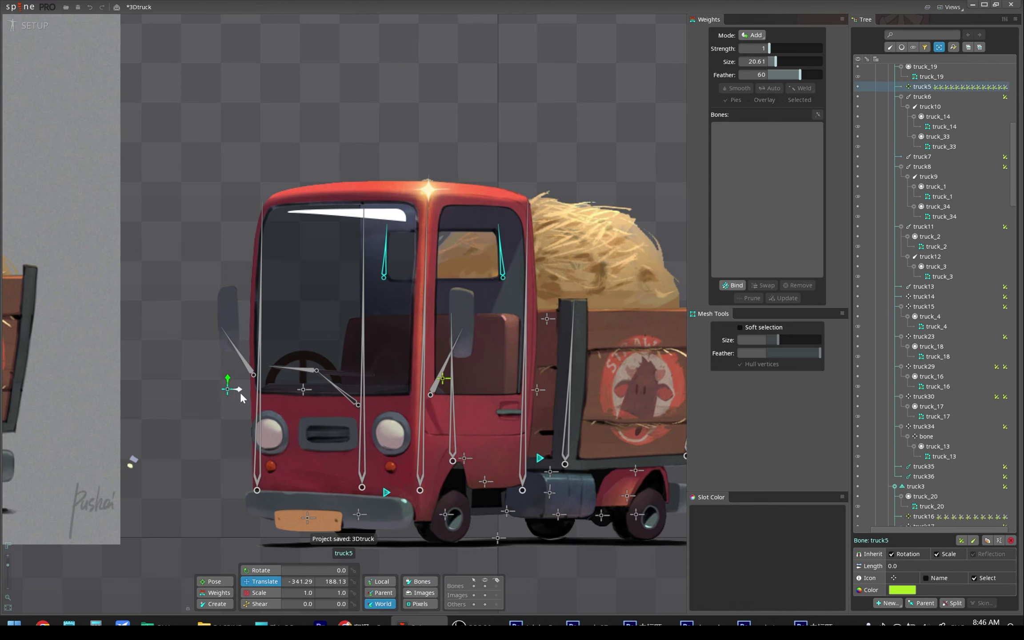
key(ctrl+z)
click(441, 302)
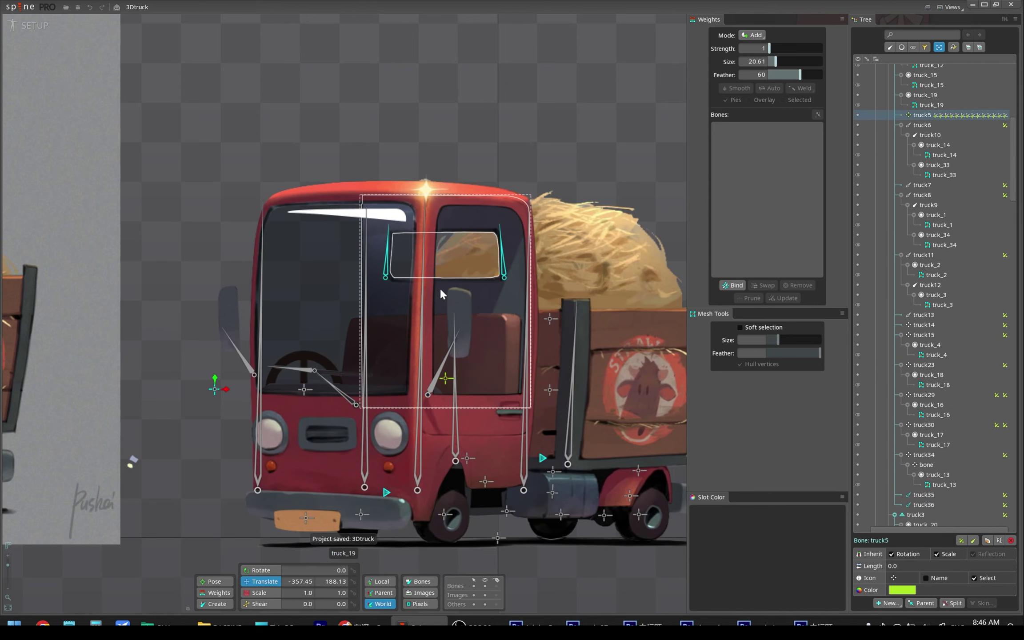
click(215, 592)
click(736, 159)
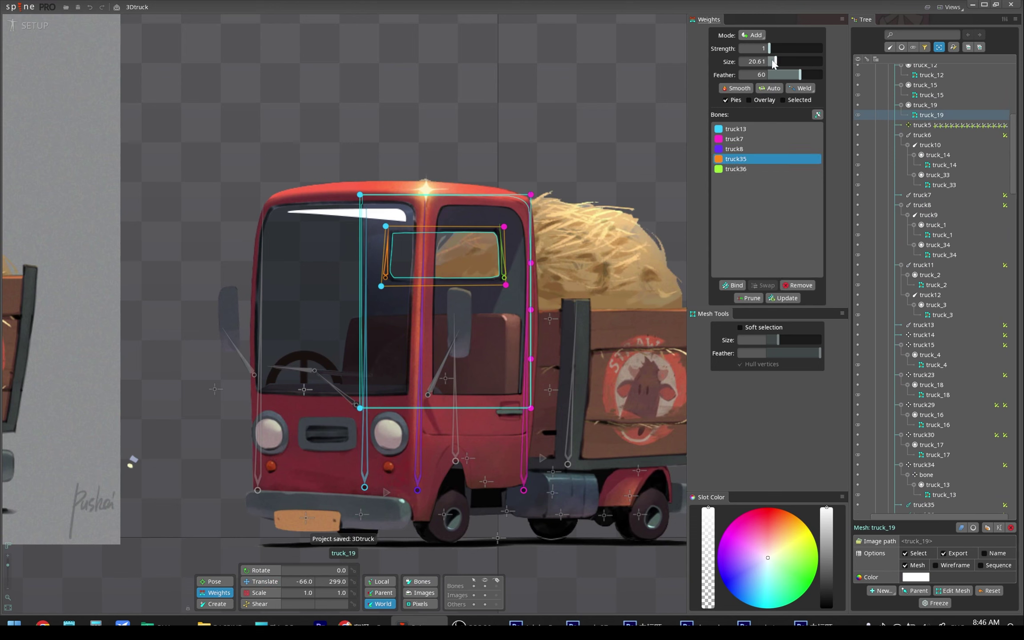
drag(769, 49, 773, 50)
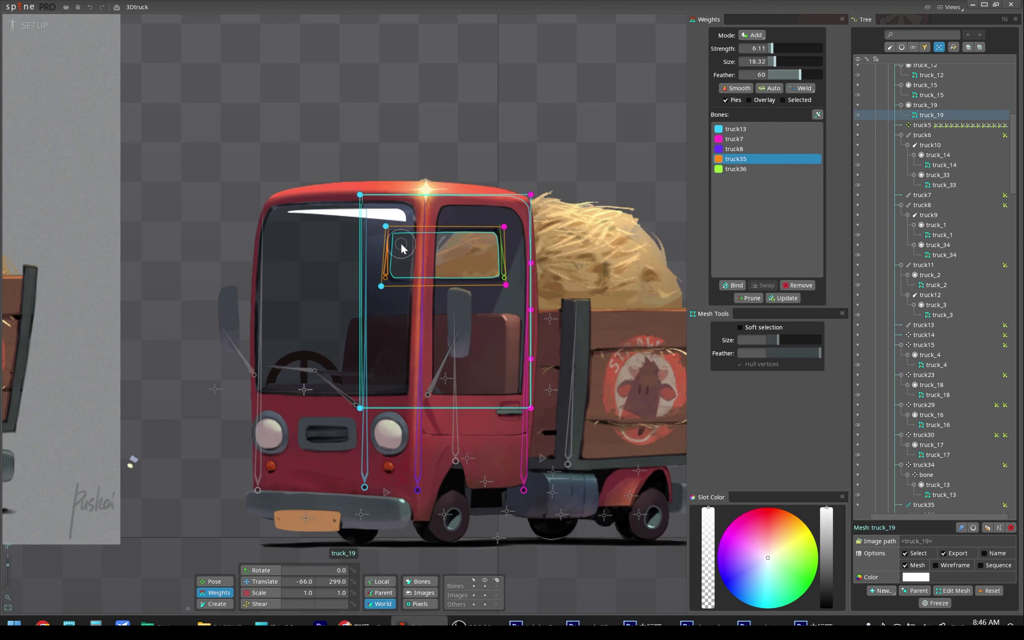
click(386, 291)
drag(387, 292, 385, 227)
drag(772, 49, 790, 48)
drag(417, 250, 382, 286)
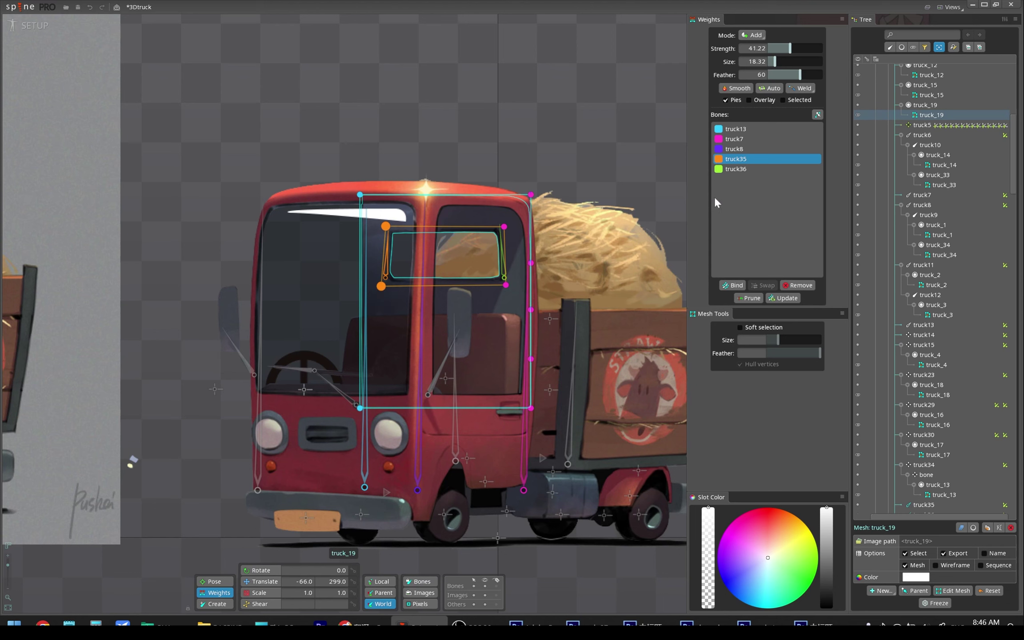
Weight the right window vertices to truck36, save, and test the deformation by moving truck5.
click(735, 169)
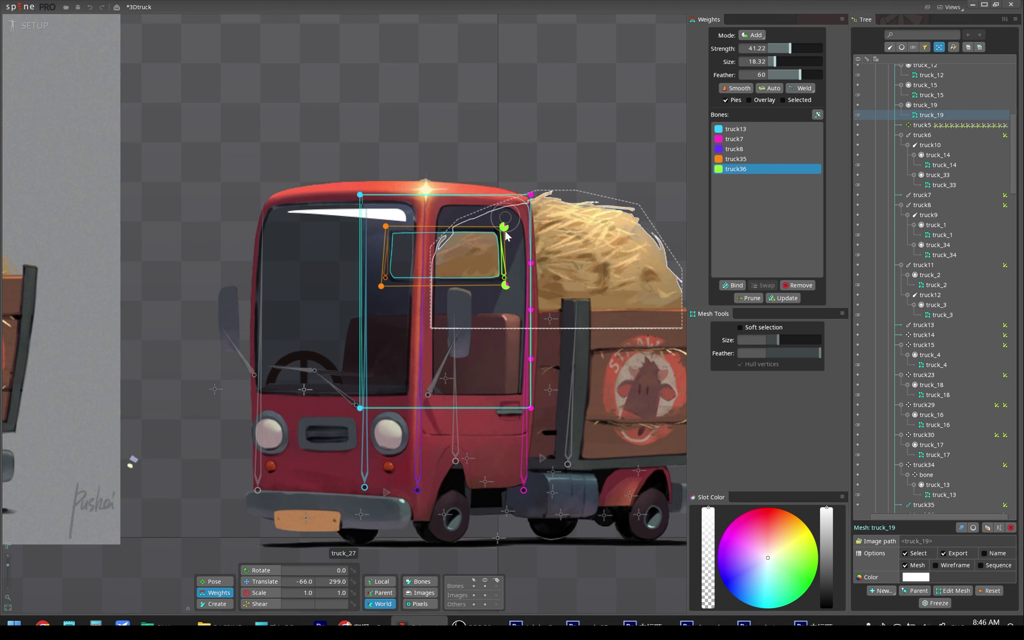
drag(504, 226, 506, 284)
key(ctrl+s)
click(232, 418)
click(221, 390)
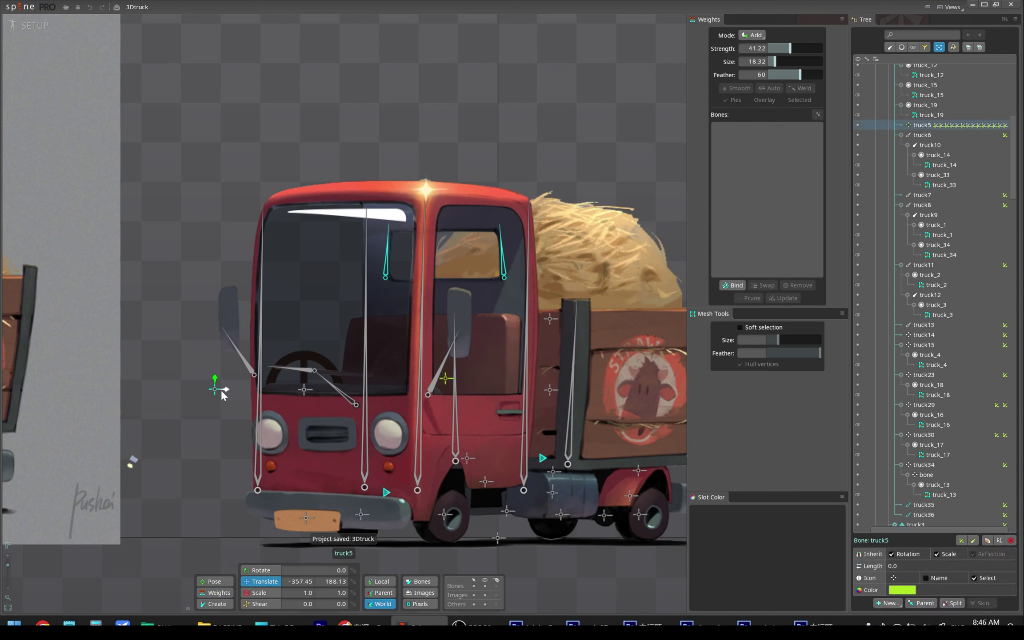
drag(221, 389, 316, 390)
key(ctrl+z)
key(ctrl+z)
key(ctrl+z)
drag(363, 425, 516, 375)
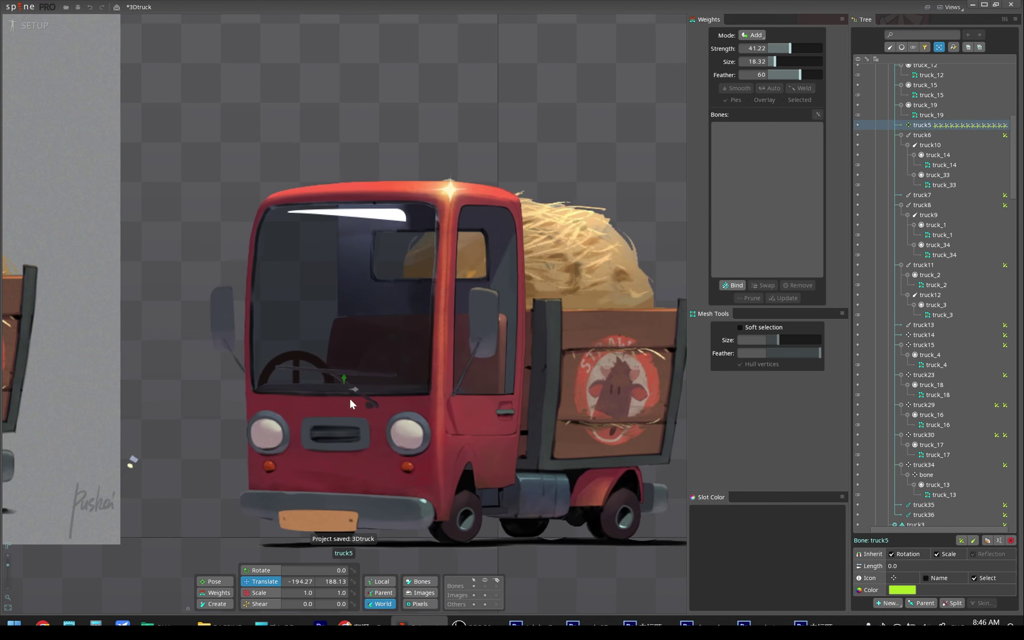
key(ctrl+z)
Set truck5e's translate mix to -15 on truck13 and save the project.
click(366, 273)
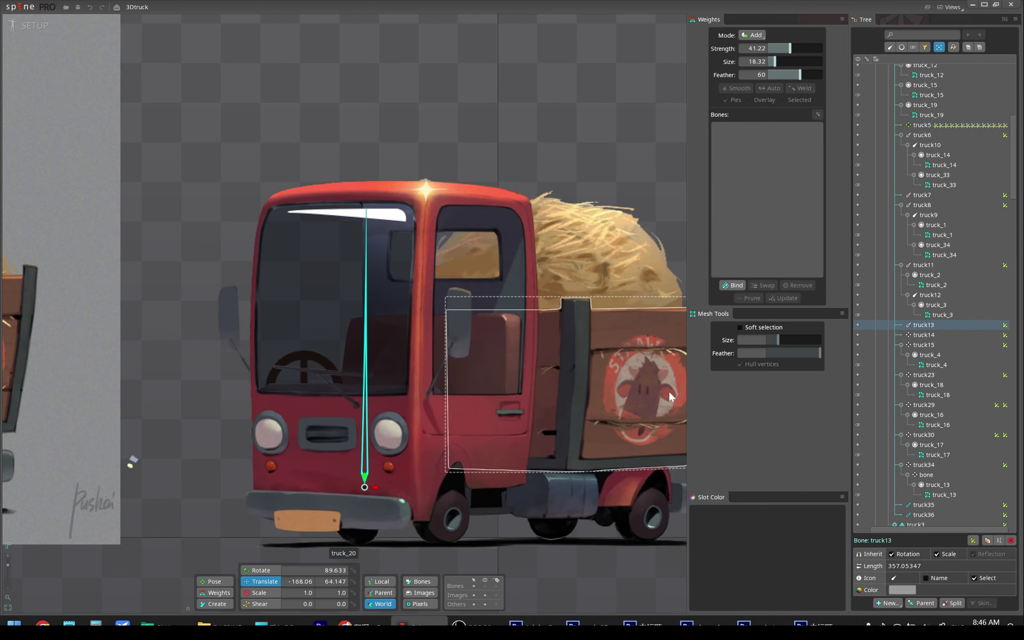
click(1005, 325)
click(909, 565)
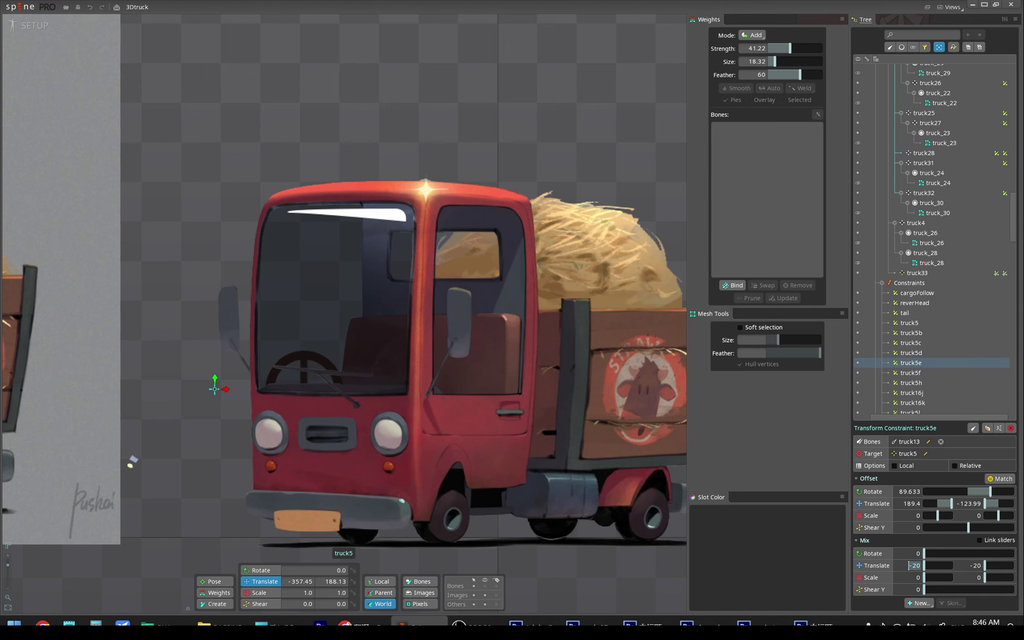
text(-15)
click(980, 565)
text(-)
key(ctrl+s)
drag(7, 564, 9, 569)
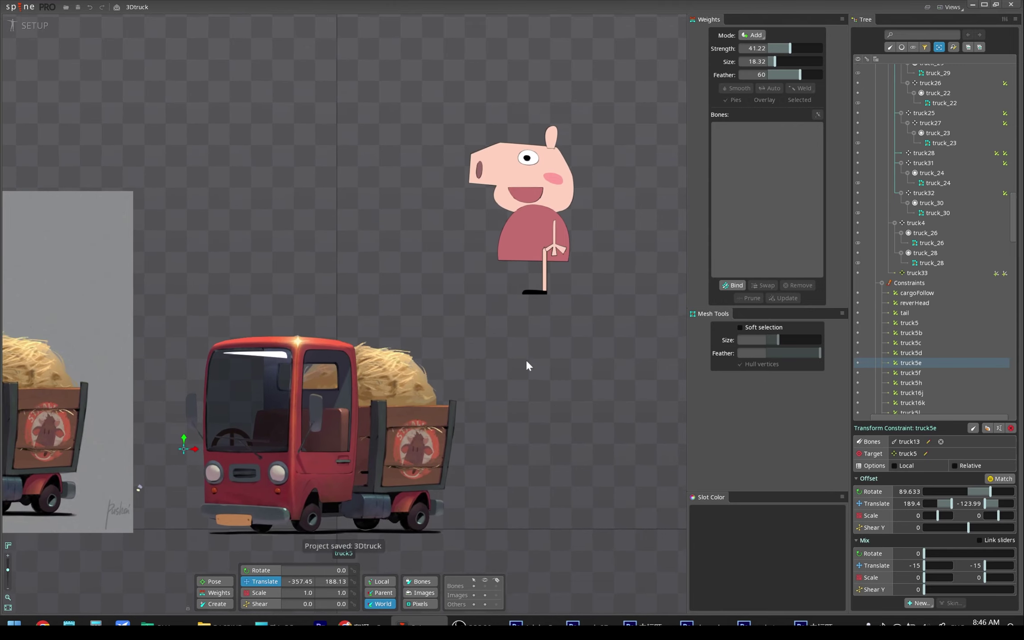
scroll(525, 302, up, 2)
click(525, 302)
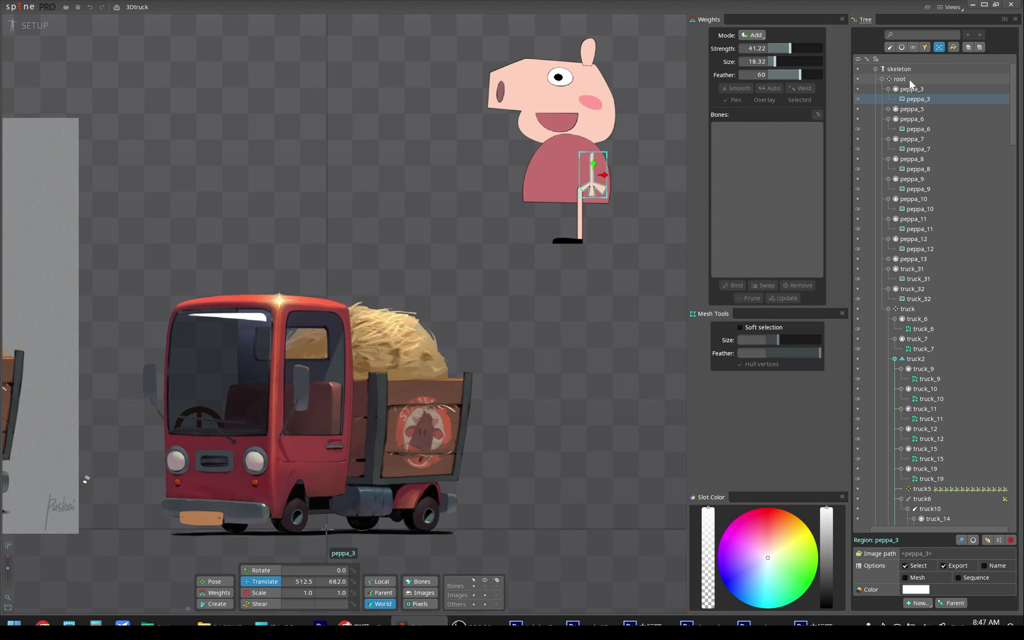
key(ctrl+s)
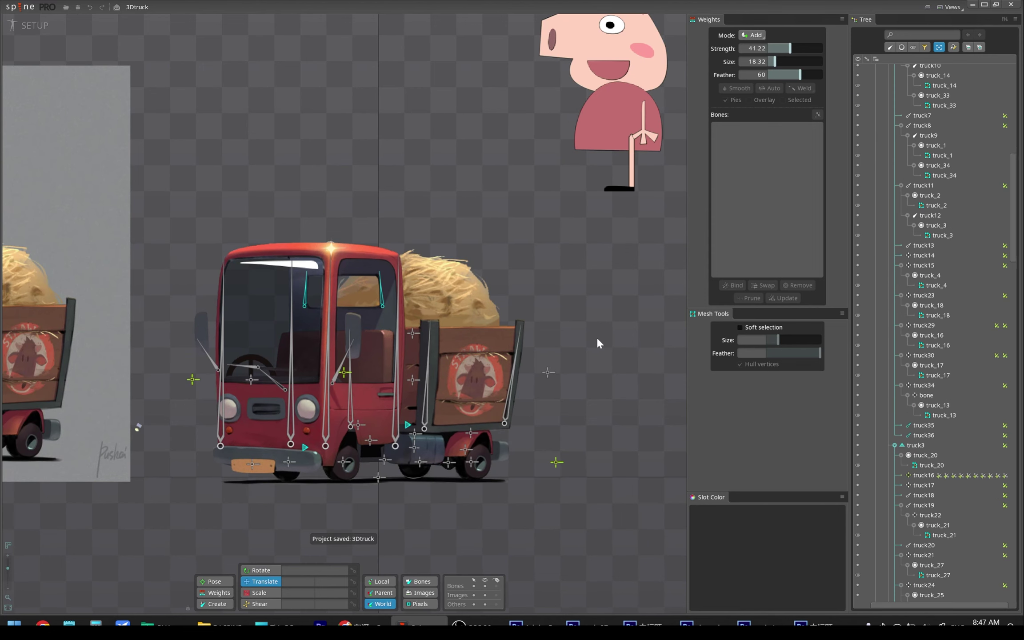